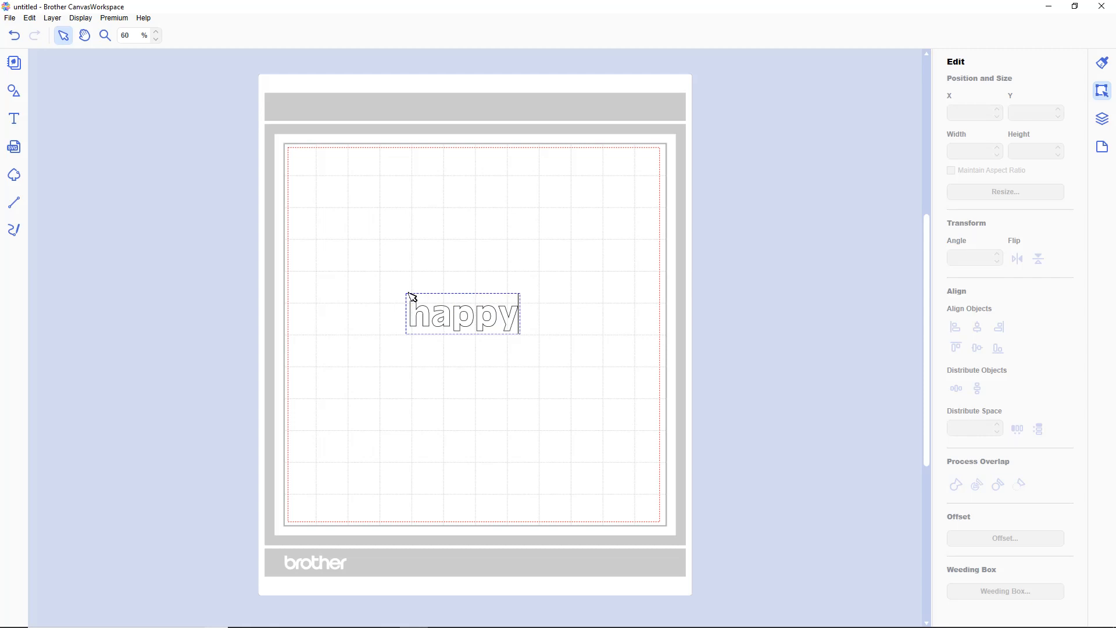
Step: Replace the lowercase text on the mat with HAPPY in capital letters
key(BackSpace)
key(BackSpace)
key(BackSpace)
key(BackSpace)
key(BackSpace)
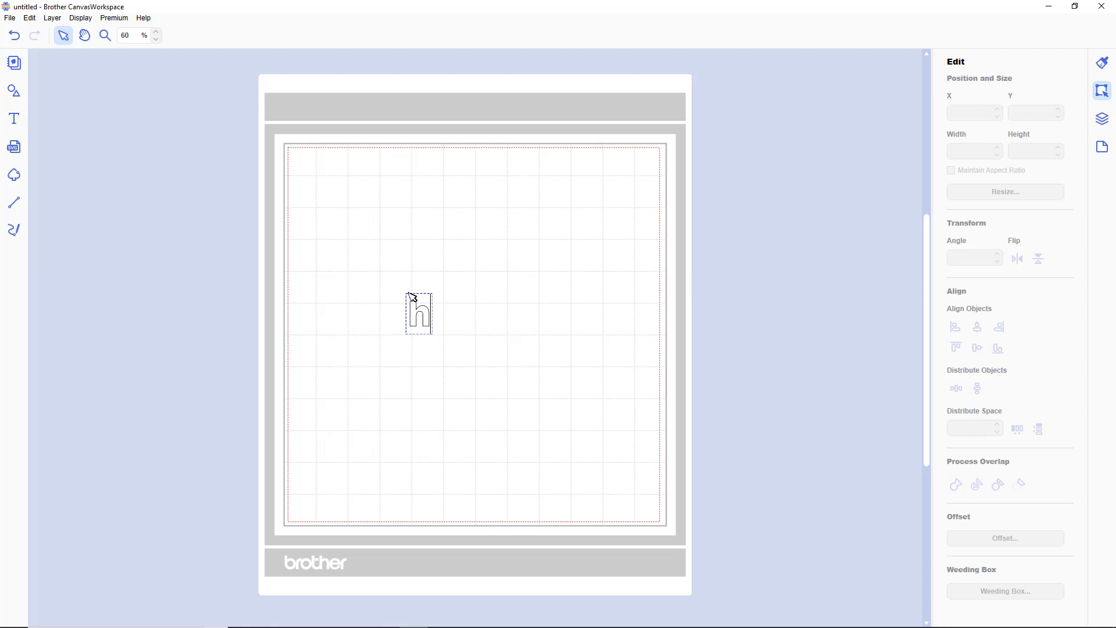
text(h)
key(BackSpace)
text(HAPPY)
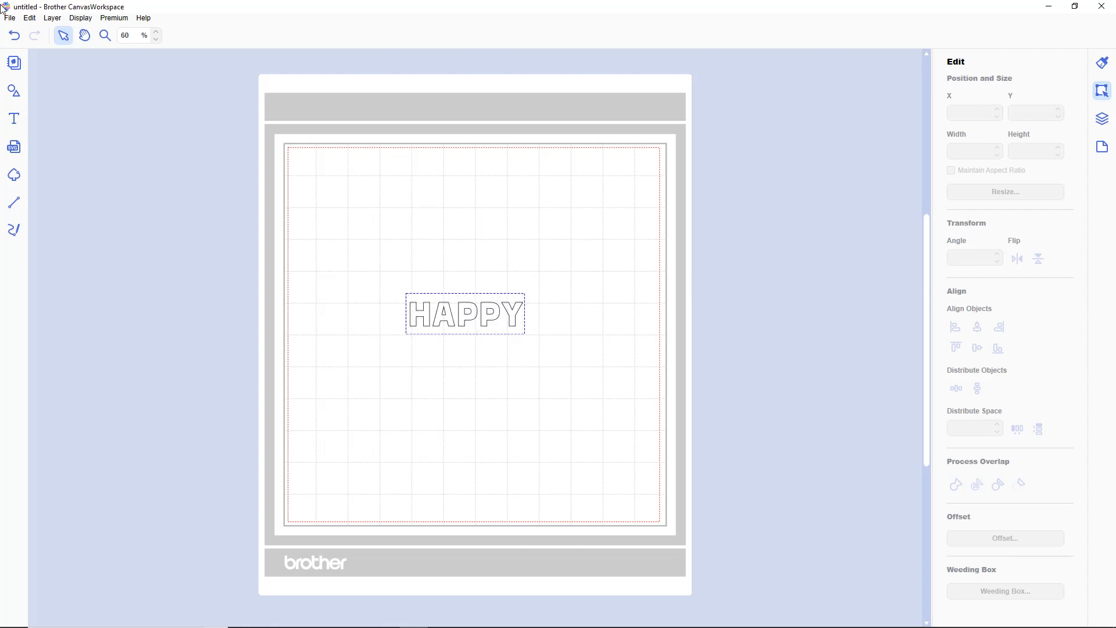
click(64, 37)
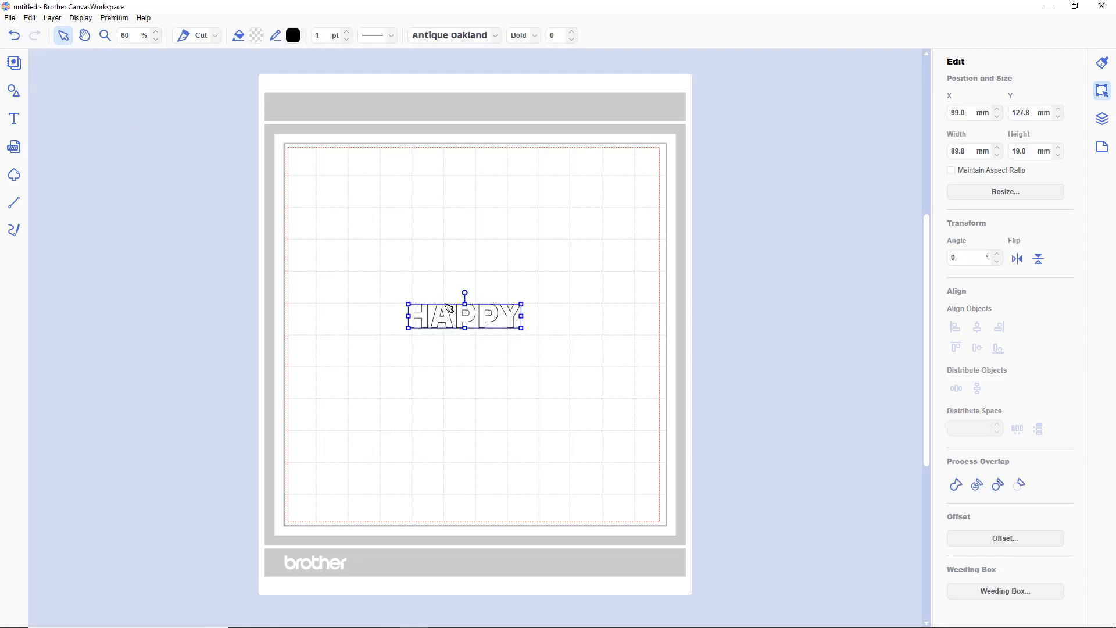
Step: Resize the HAPPY text to 100 mm wide and 30 mm high and place it at about X 66.5 mm, Y 119 mm
drag(451, 317, 425, 272)
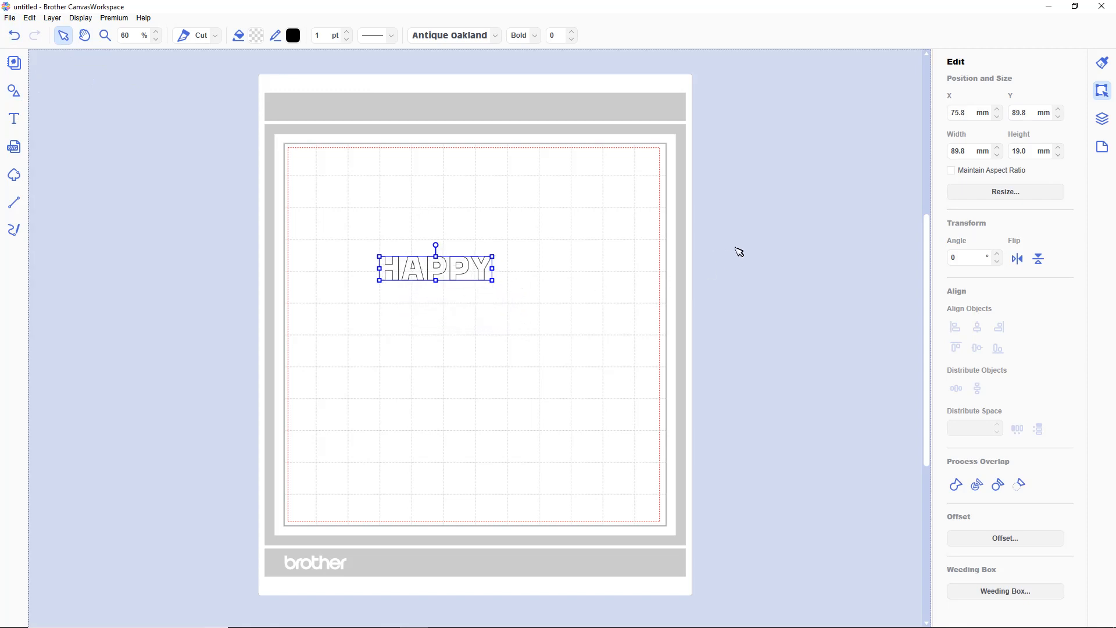
drag(970, 153, 934, 157)
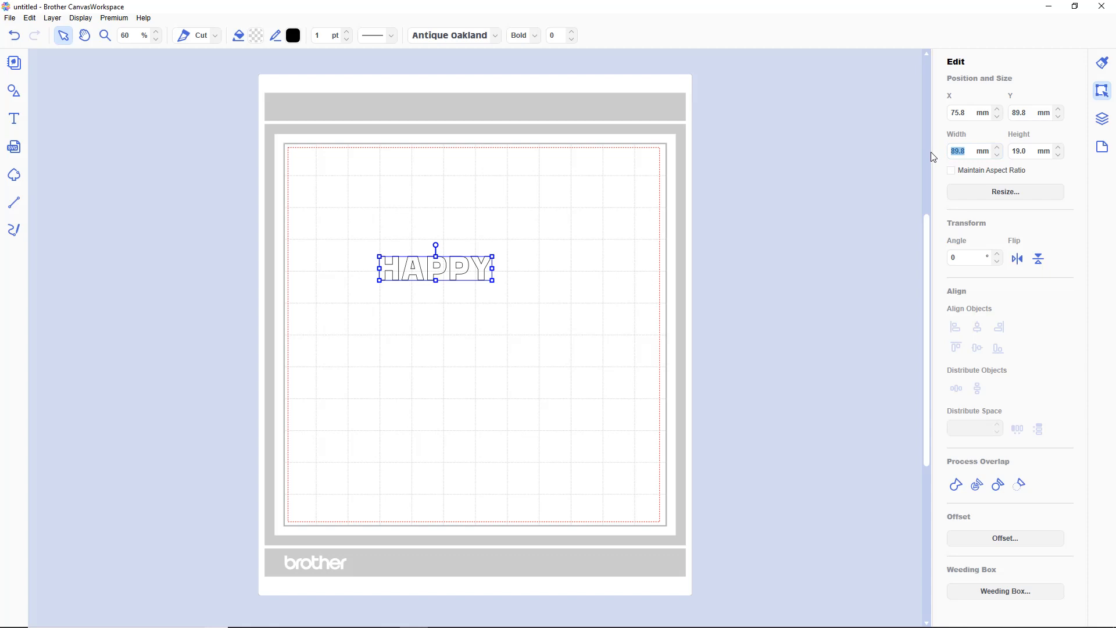
text(100)
click(1034, 150)
drag(1035, 150, 1013, 153)
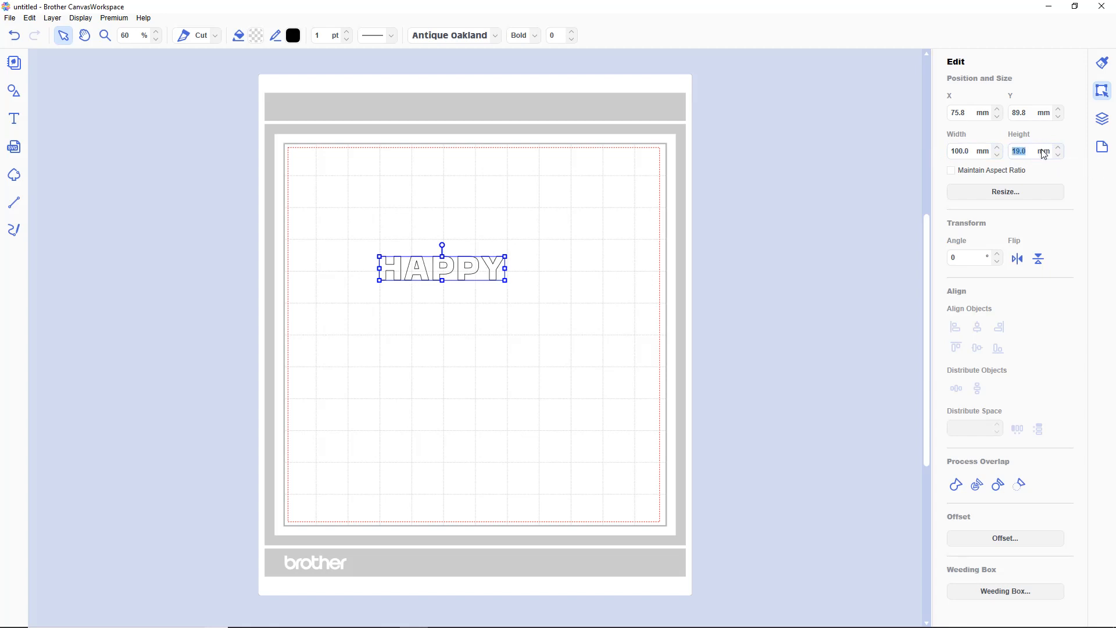
text(30)
key(Return)
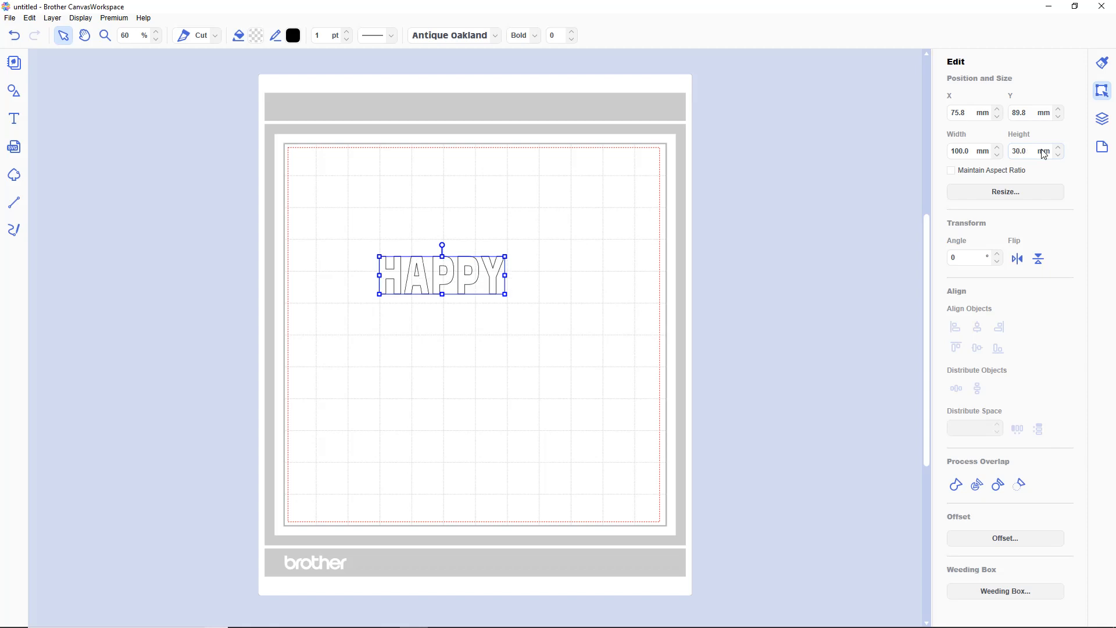
click(481, 376)
drag(465, 283, 454, 320)
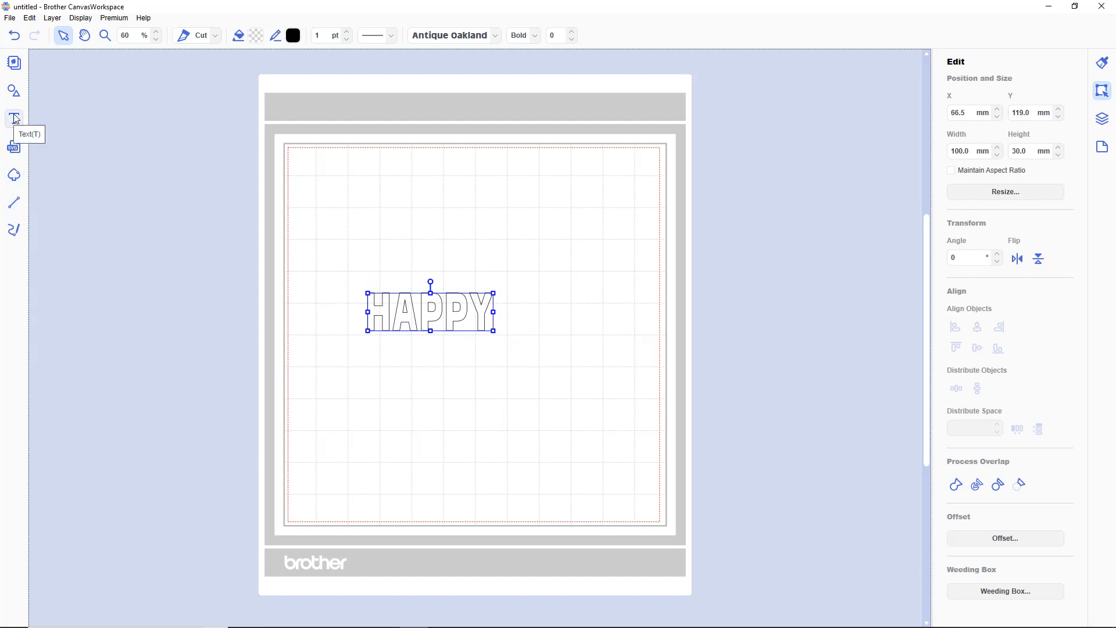
Step: Add a plain square, flatten it to about 100 by 51 mm, and place it just above the HAPPY text
click(14, 91)
click(78, 111)
drag(492, 226, 560, 229)
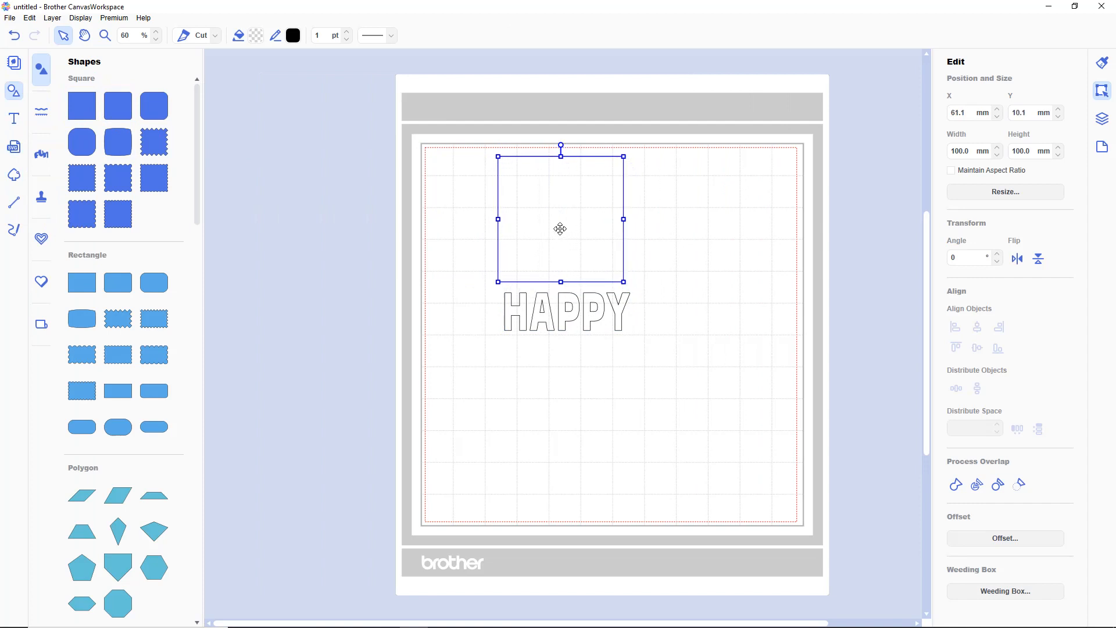
drag(561, 282, 573, 257)
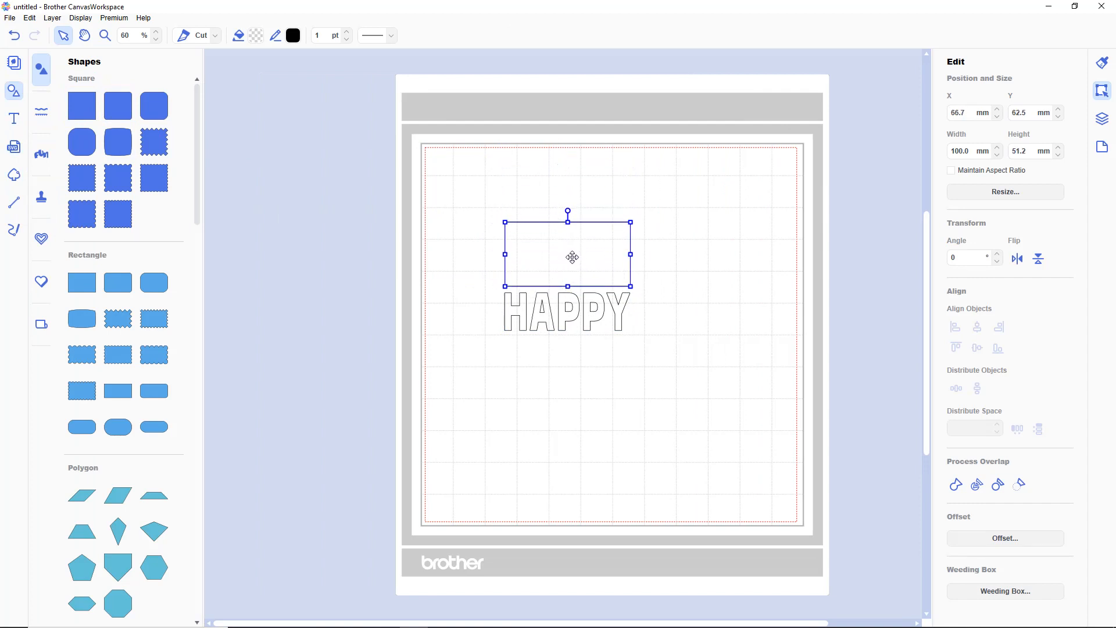
drag(577, 250, 576, 251)
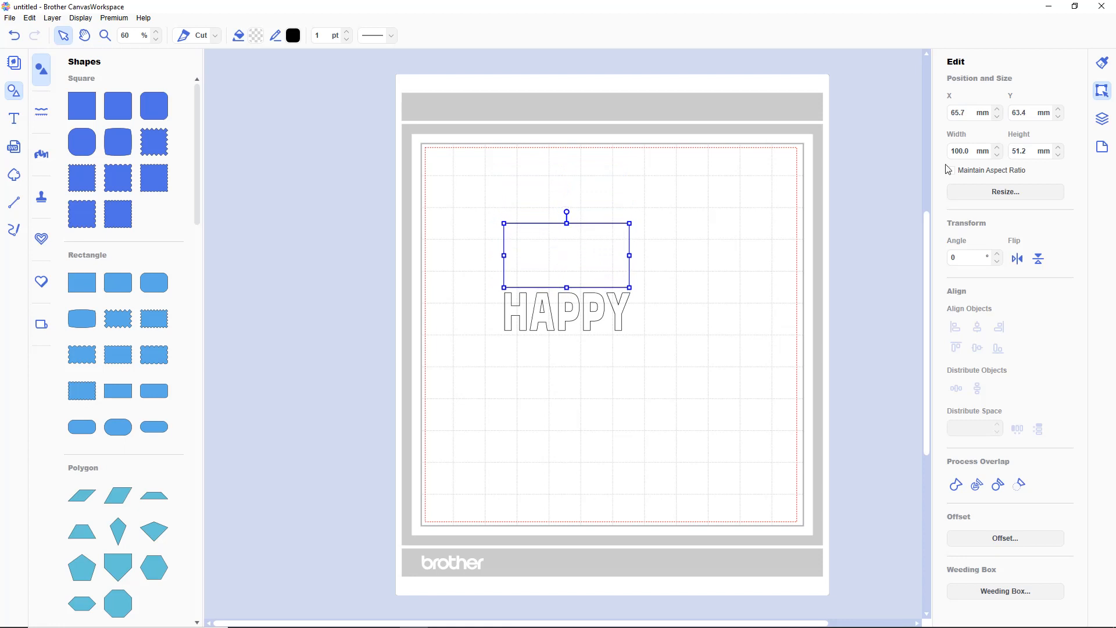
Step: Set the rectangle's width to 105 mm and its height to 55 mm
drag(979, 154, 919, 155)
text(1)
double_click(603, 255)
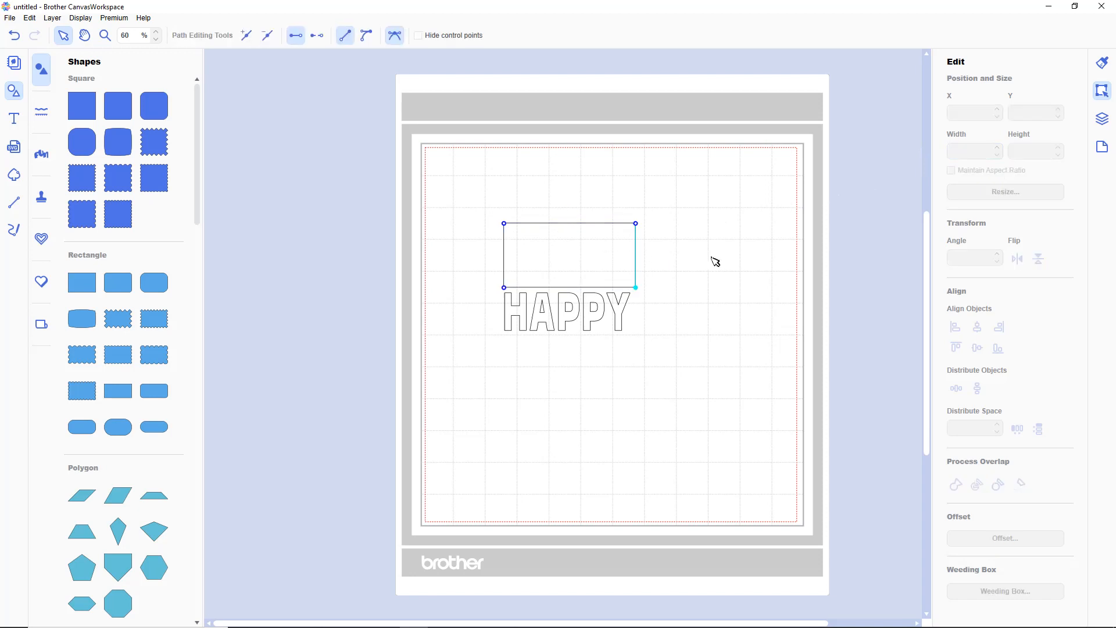
click(731, 259)
click(599, 256)
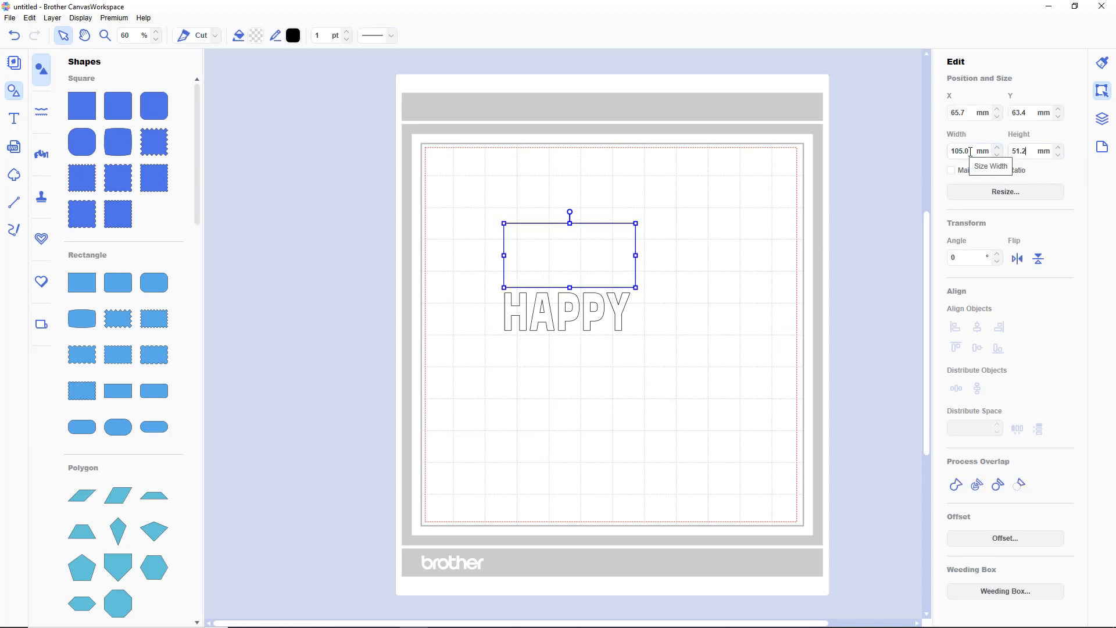
double_click(1016, 149)
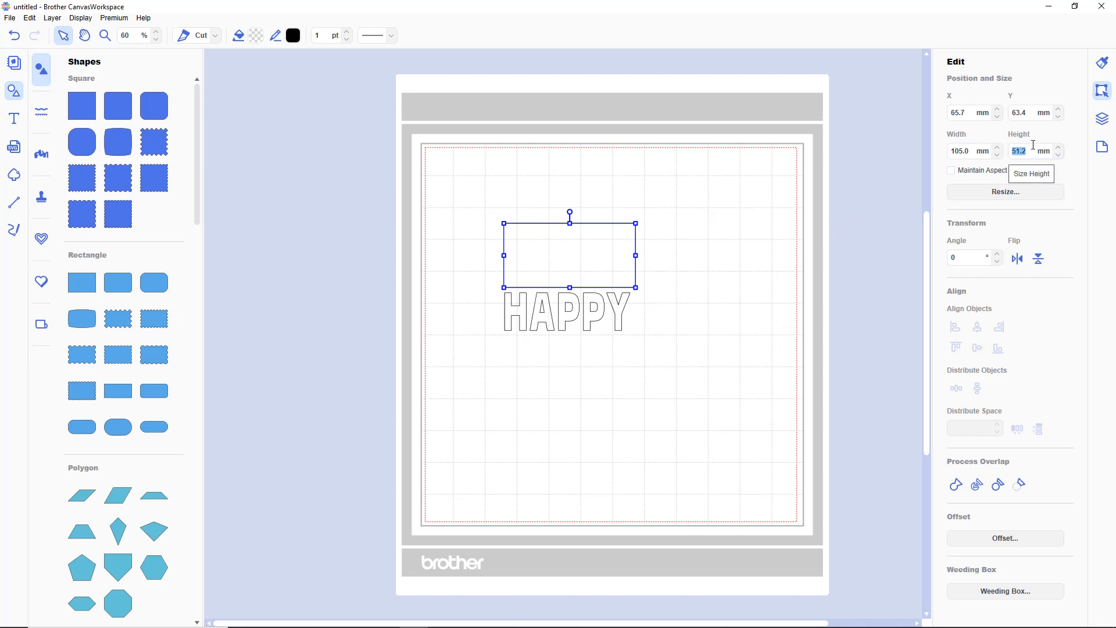
text(55)
key(Return)
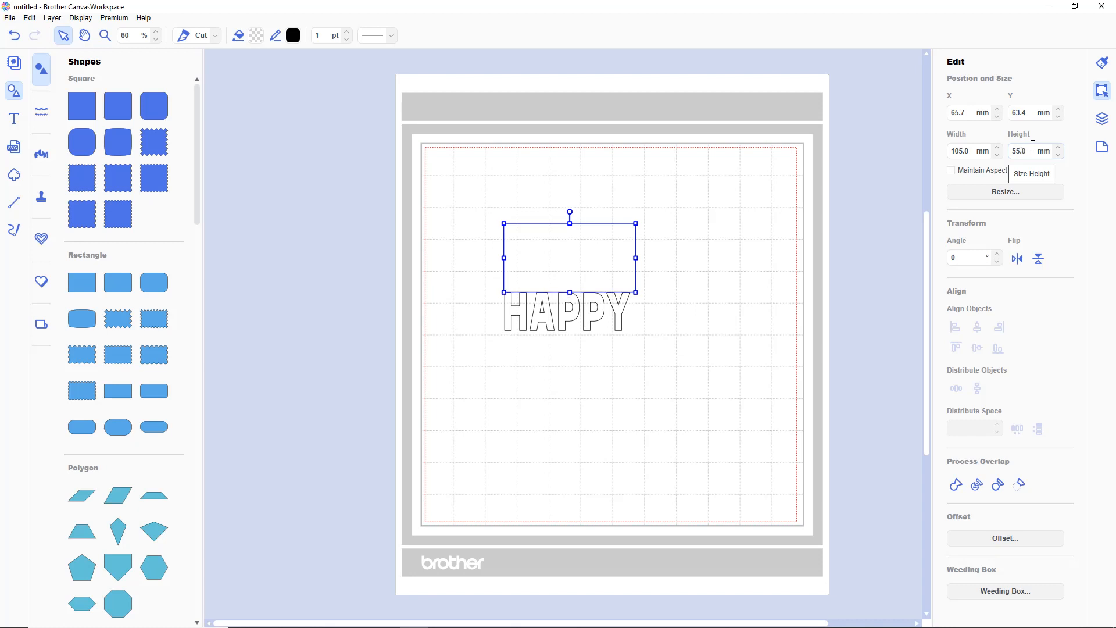
Step: Shift the rectangle left to about X 63 mm and set its height to 58 mm
drag(585, 257, 581, 257)
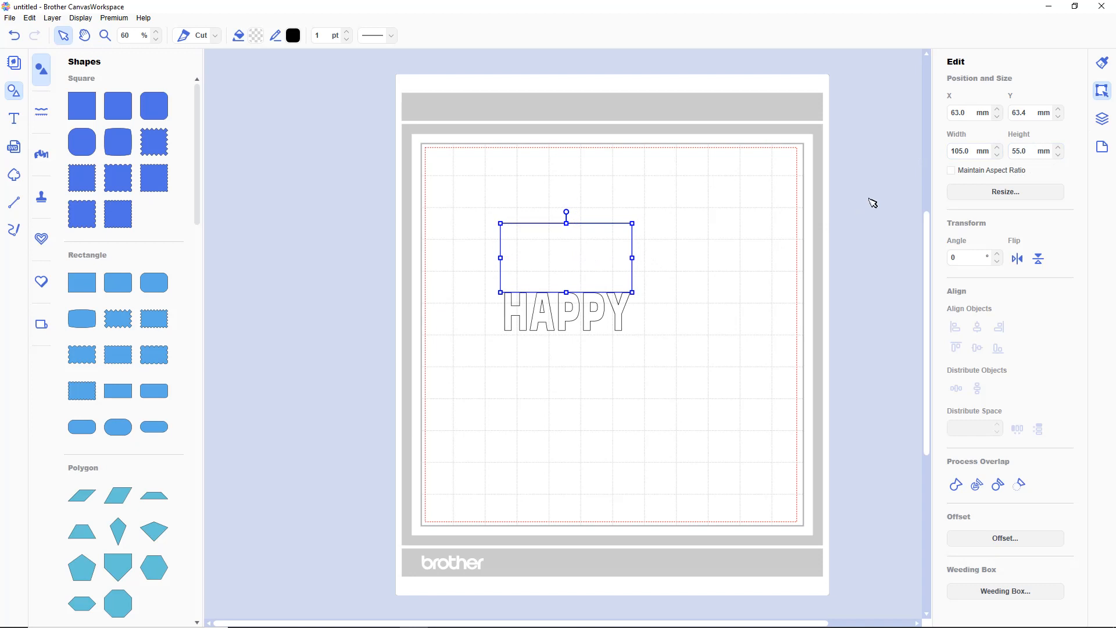
double_click(1031, 150)
text(58)
key(Return)
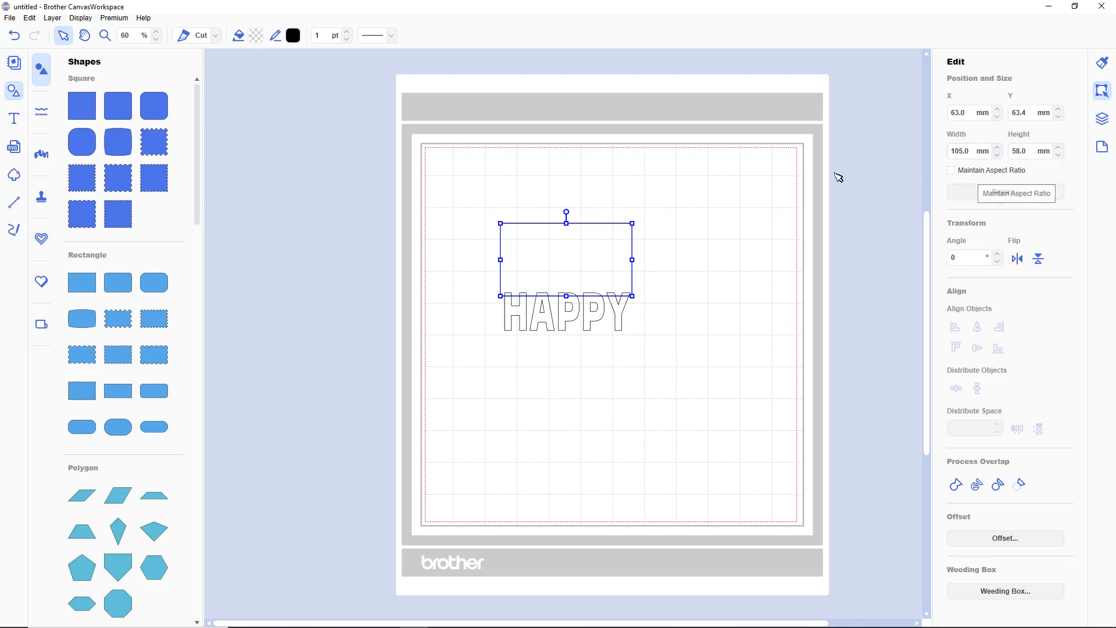
double_click(609, 234)
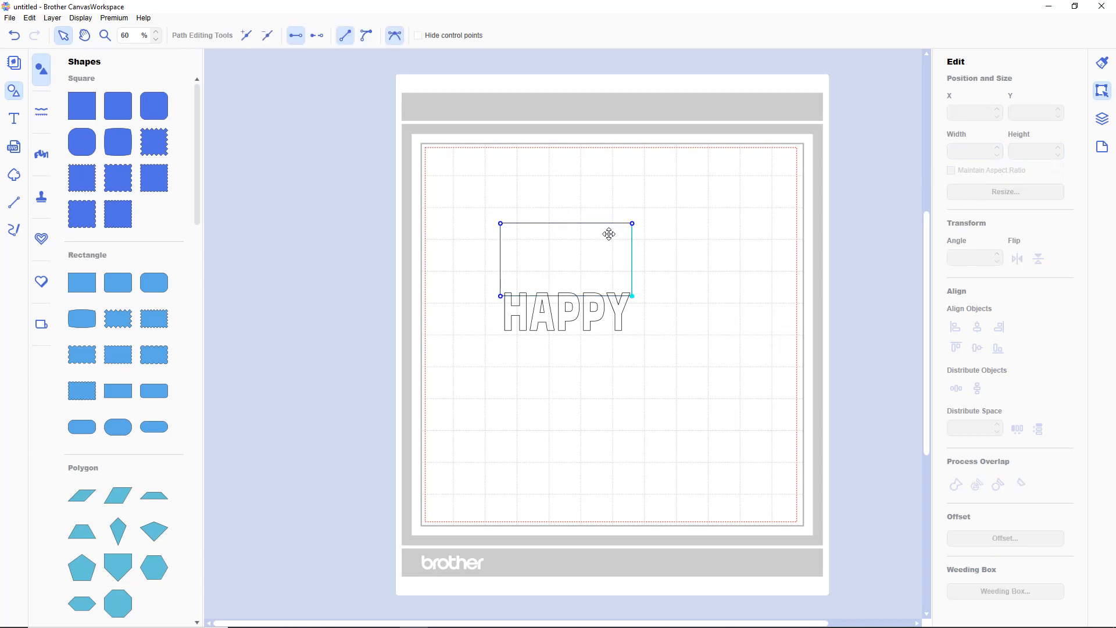
click(782, 222)
Step: Duplicate the rectangle and place the copy directly below the HAPPY text at about Y 149 mm
click(628, 235)
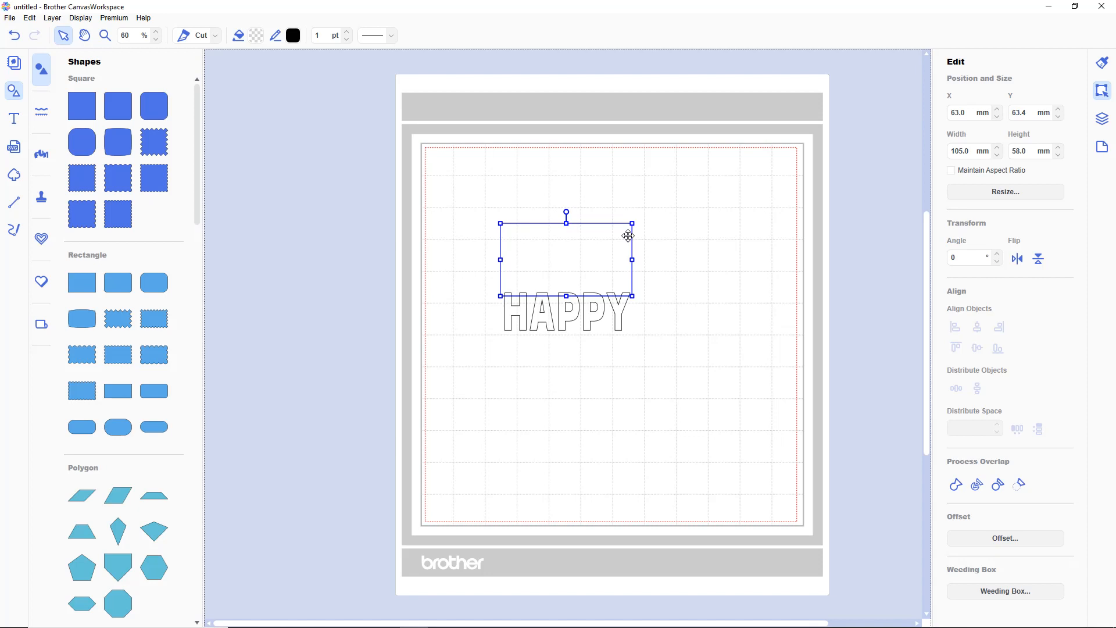
key(ctrl+c)
key(ctrl+v)
drag(606, 248, 593, 342)
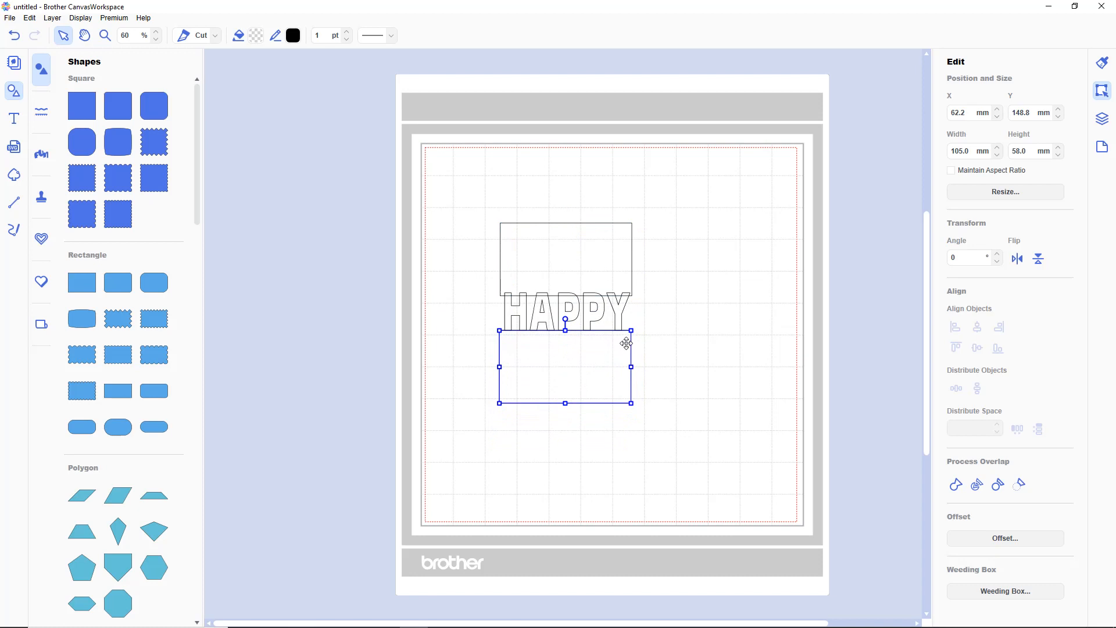
Step: Align the left edges of the upper and lower rectangles
click(544, 244)
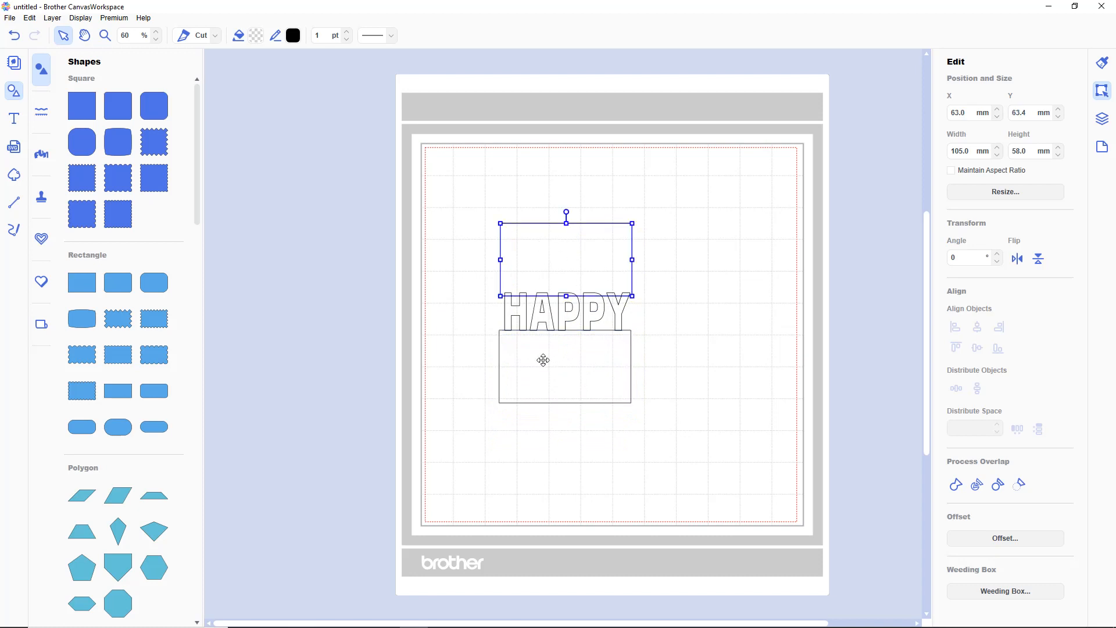
shift+click(543, 360)
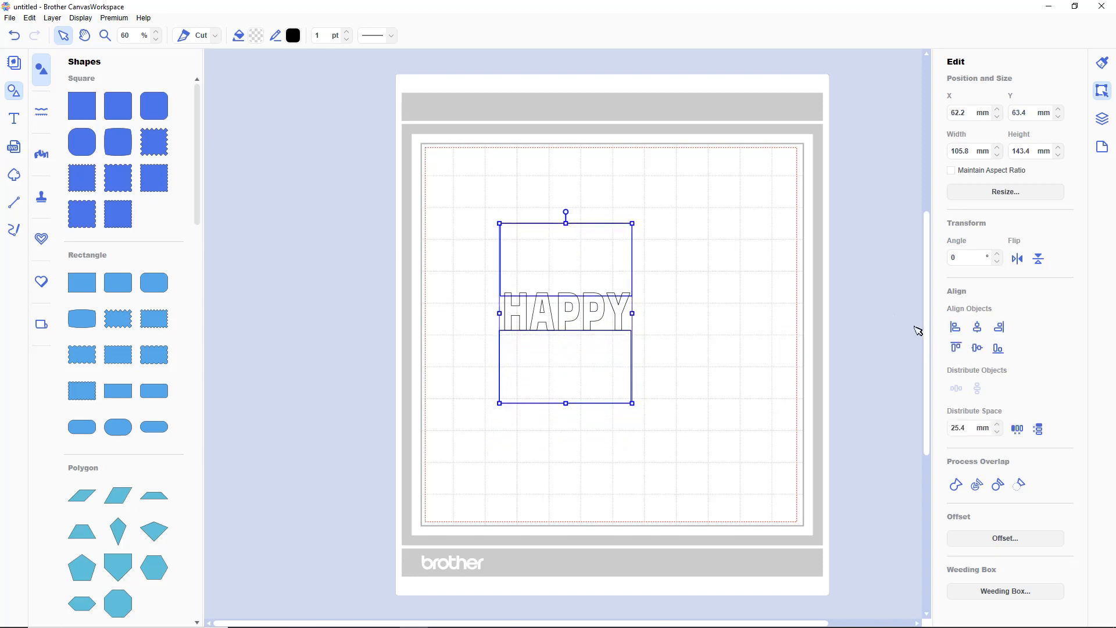
click(956, 329)
click(792, 368)
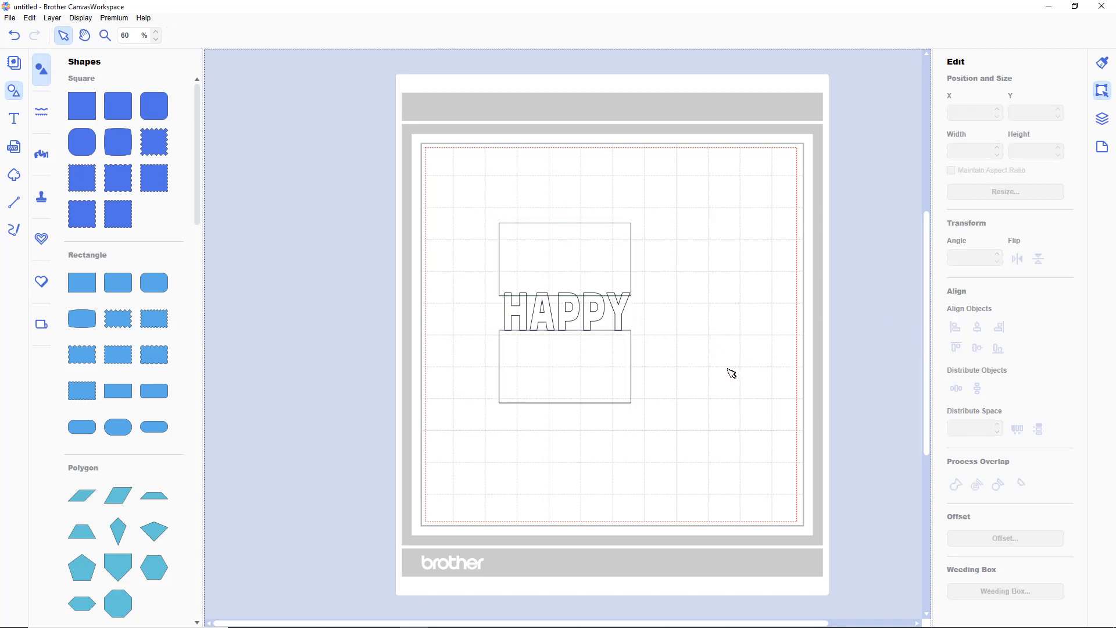
Step: Nudge the upper rectangle up to Y 61.8 mm so it only slightly overlaps the tops of the letters
click(579, 255)
key(Up)
key(Up)
key(Up)
key(Up)
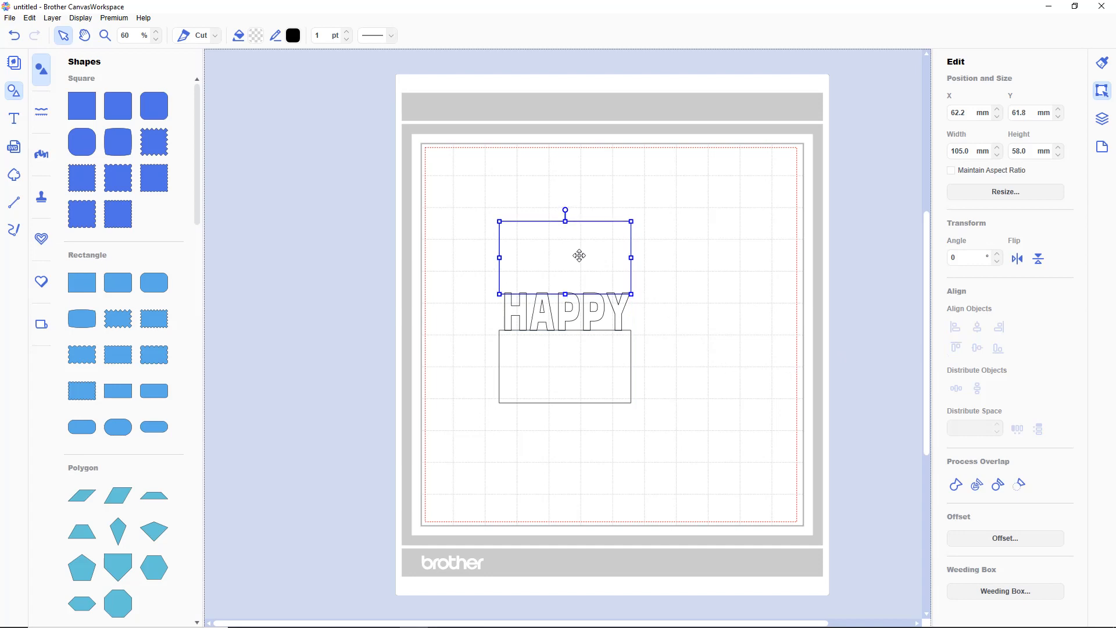
Step: Centre the HAPPY text horizontally with both rectangles
scroll(580, 256, up, 7)
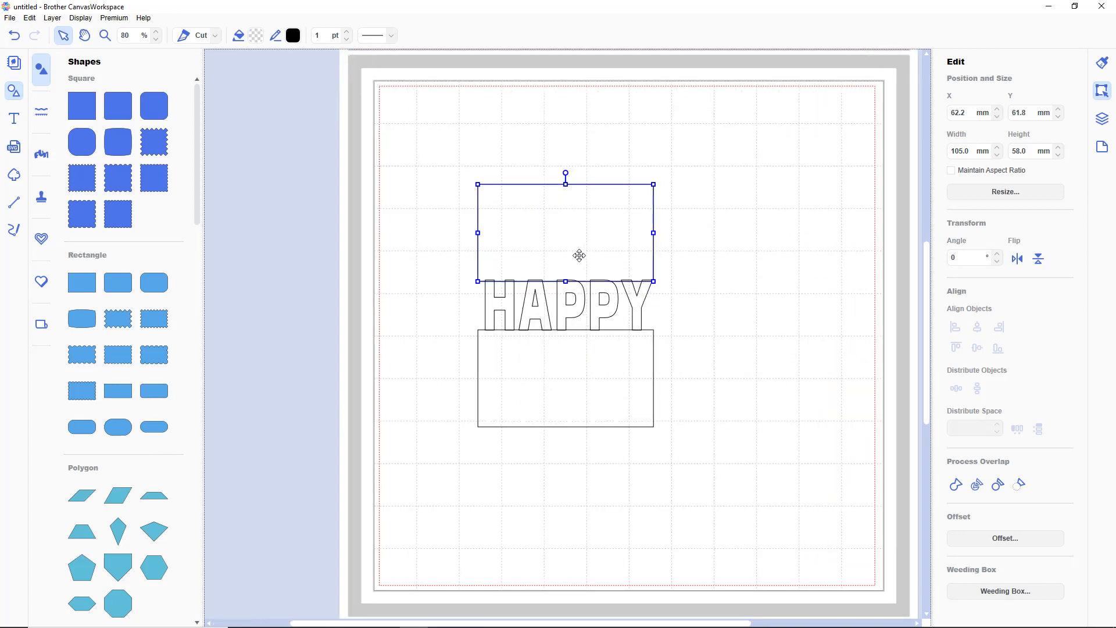
scroll(580, 256, up, 3)
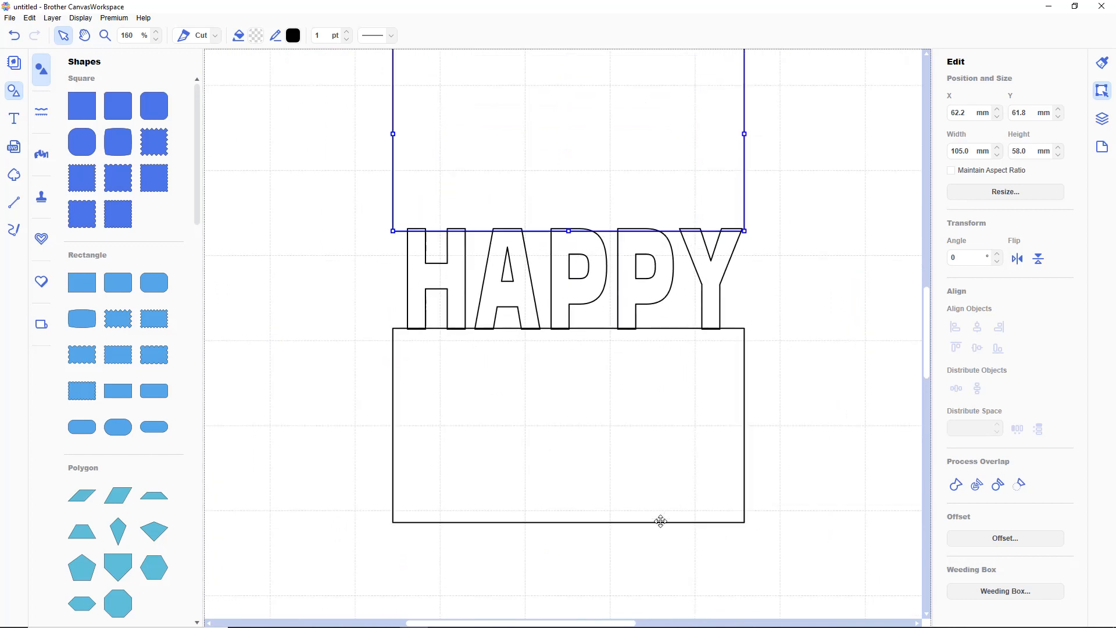
drag(786, 562, 354, 36)
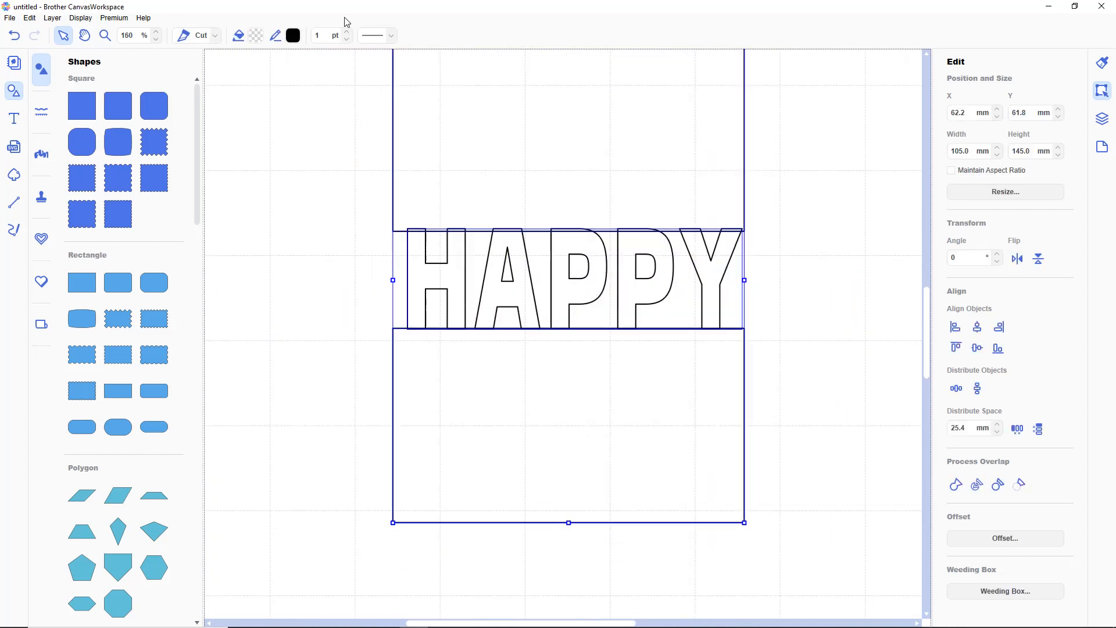
click(977, 327)
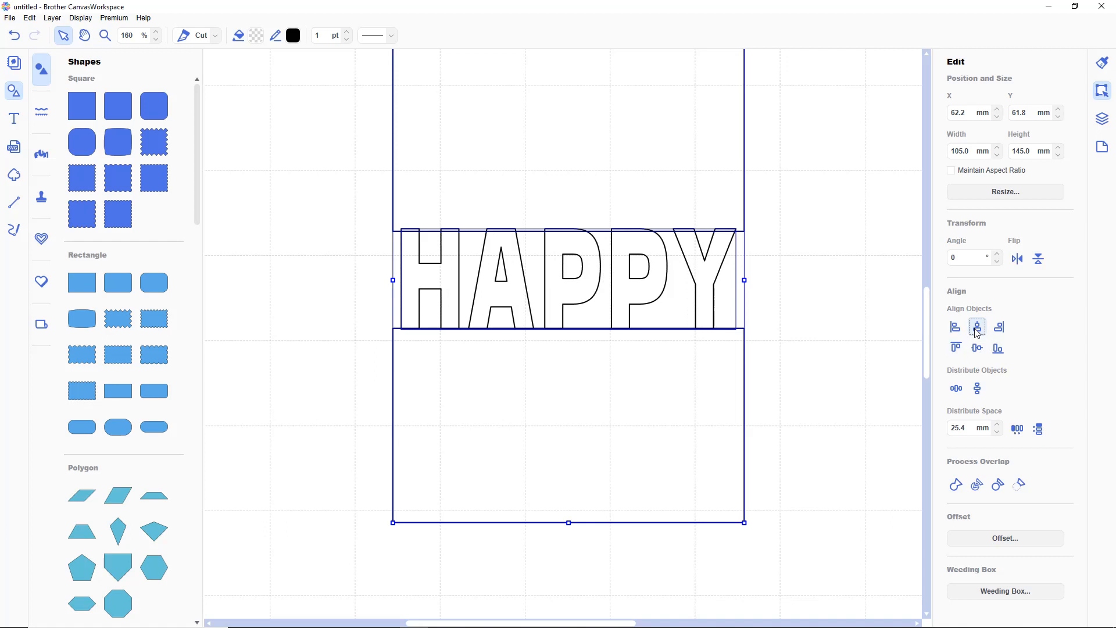
click(881, 376)
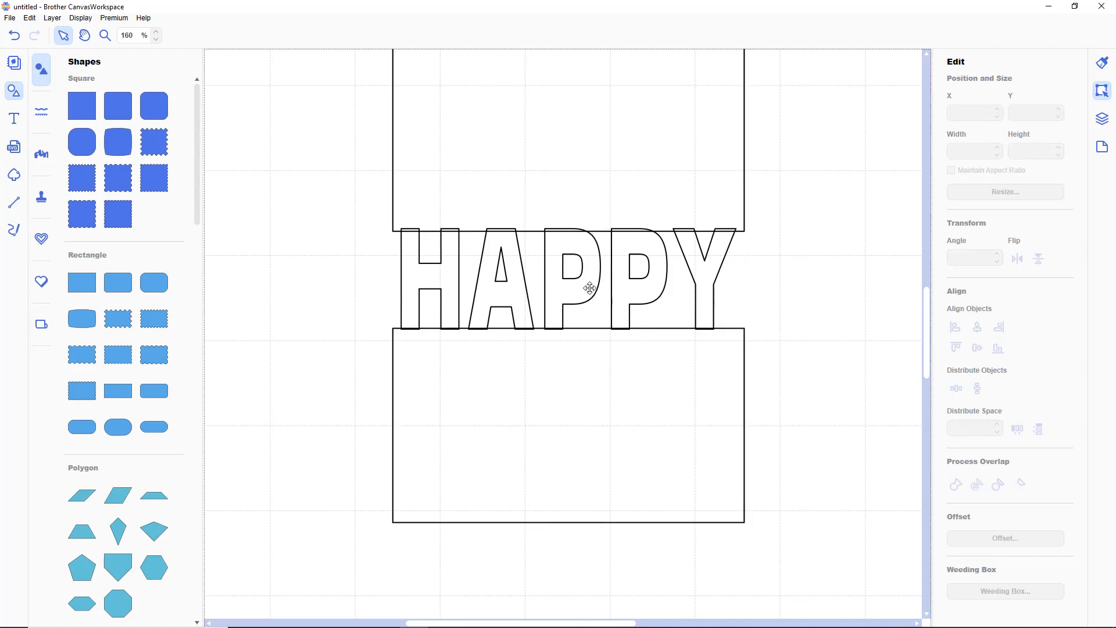
Step: Nudge the lower rectangle up to Y 148.6 mm and the upper rectangle up to Y 61.6 mm
click(624, 359)
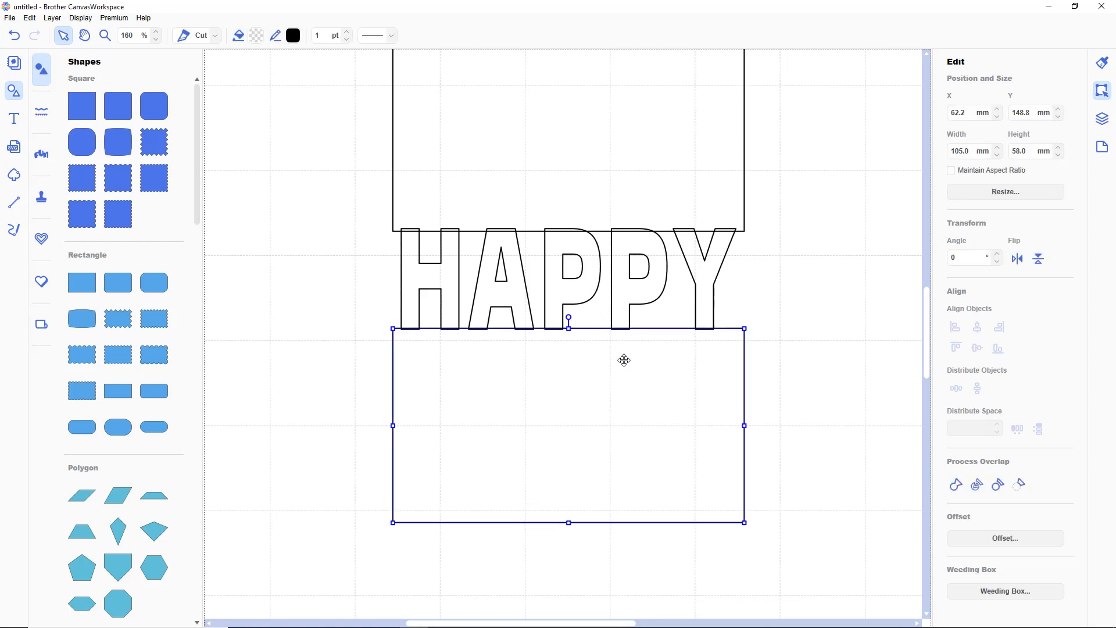
key(Up)
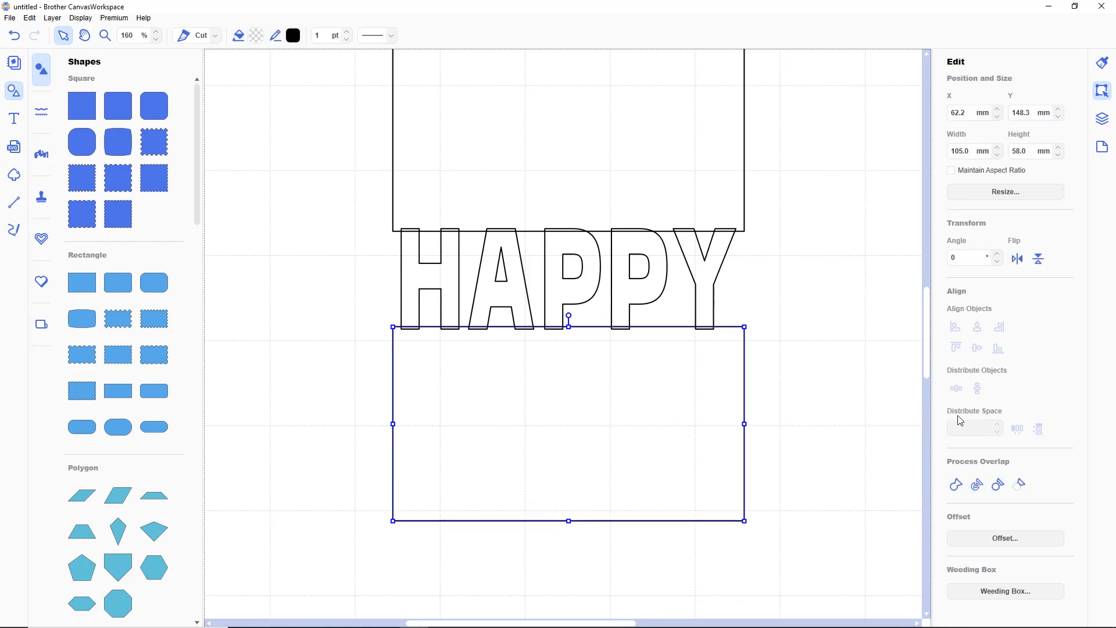
key(Down)
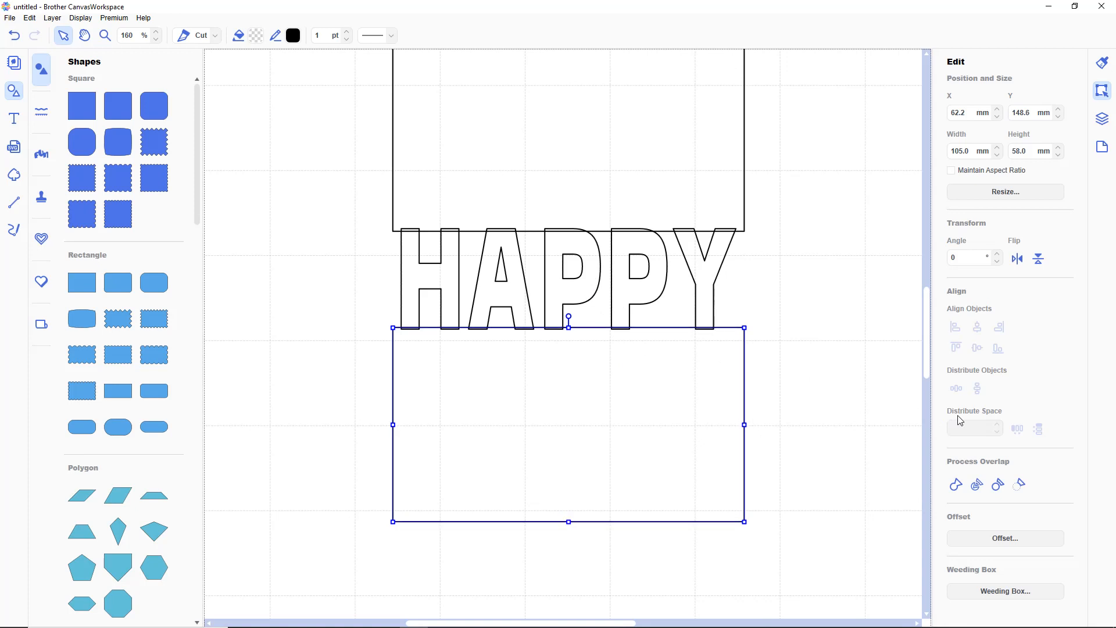
click(640, 219)
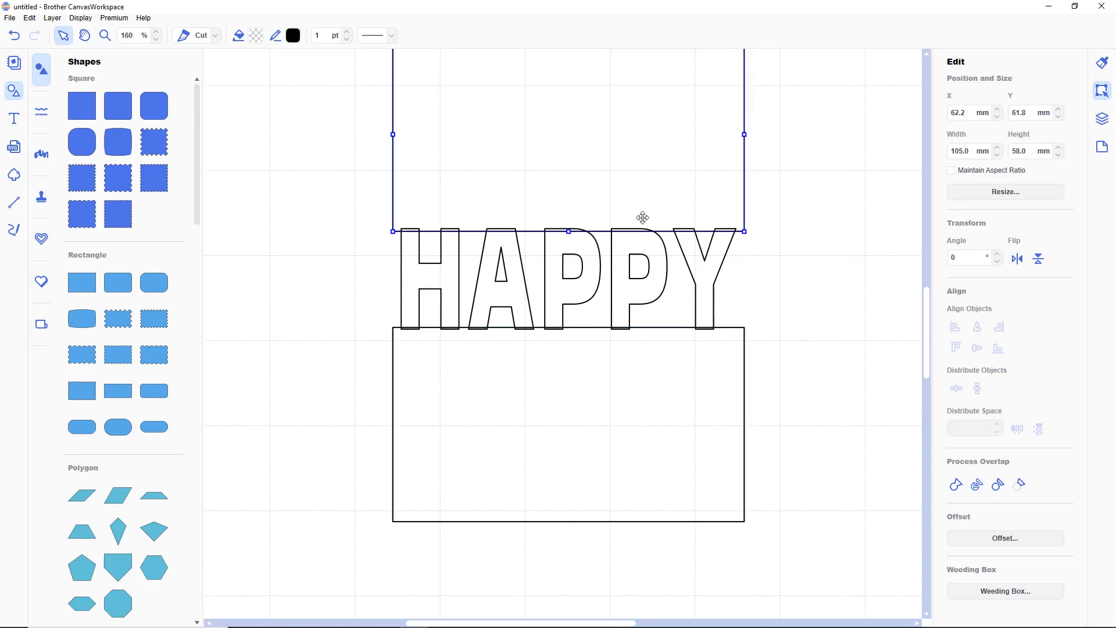
key(Up)
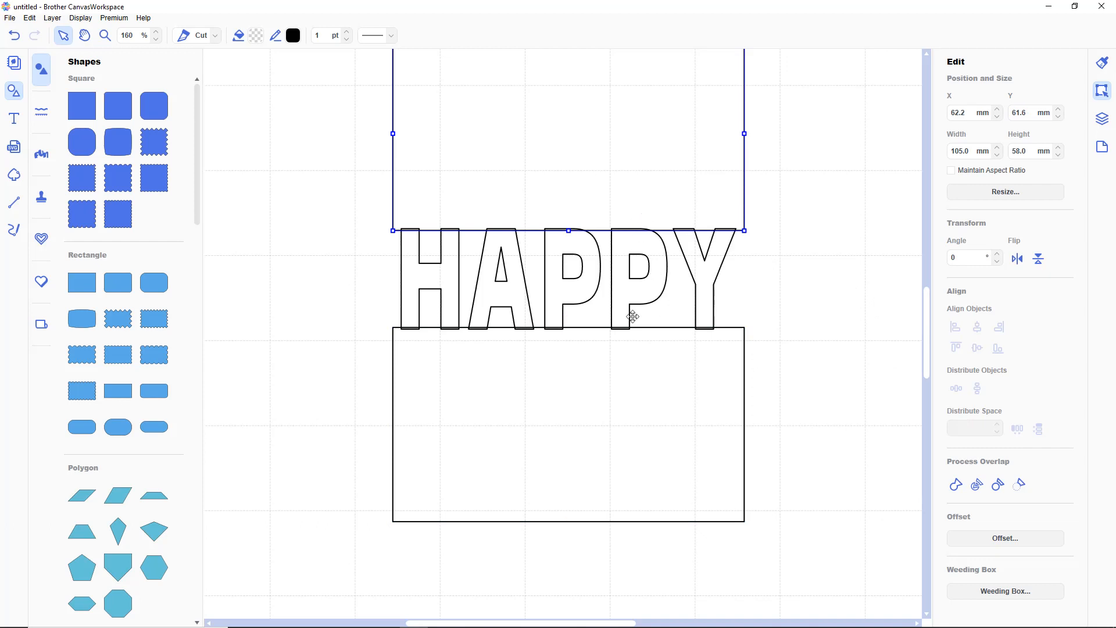
Step: Set the lower rectangle's height to 59.5 mm
drag(778, 555, 541, 110)
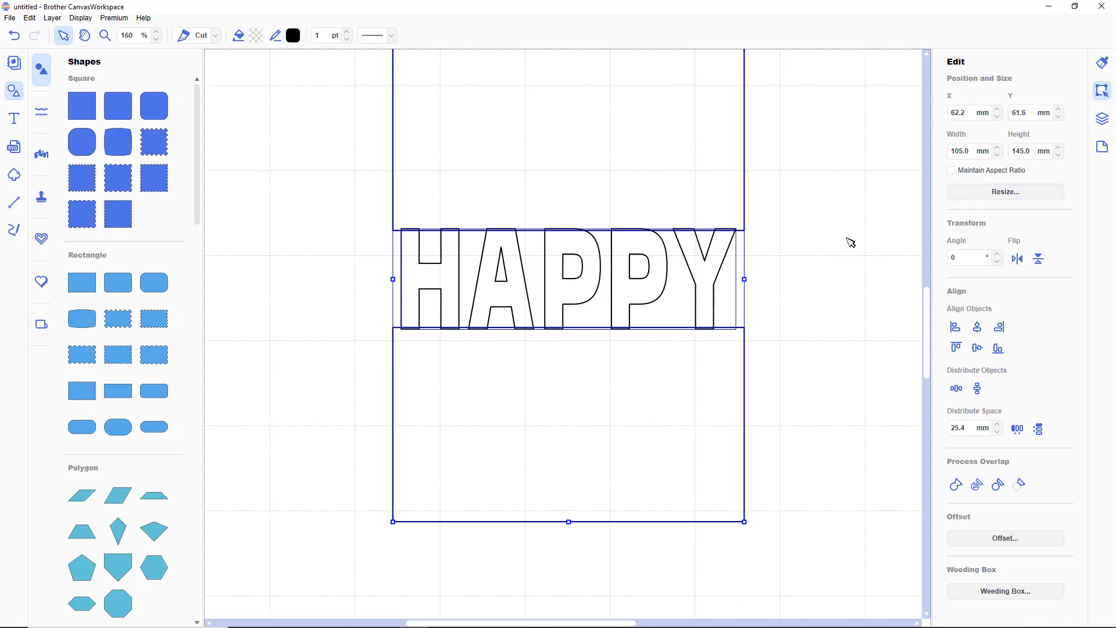
click(851, 249)
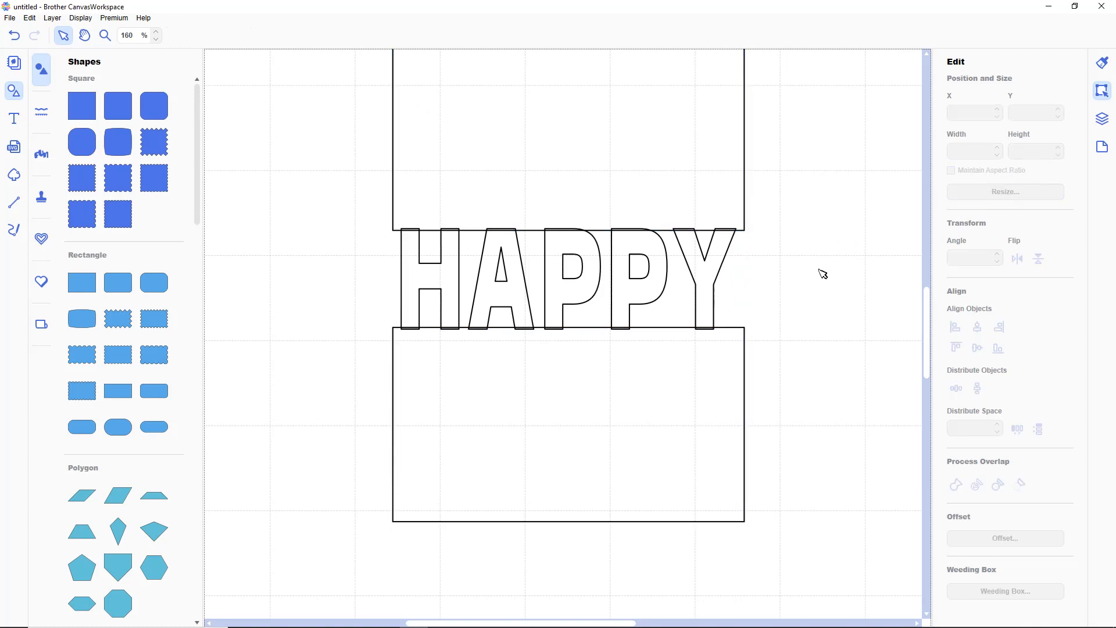
click(614, 383)
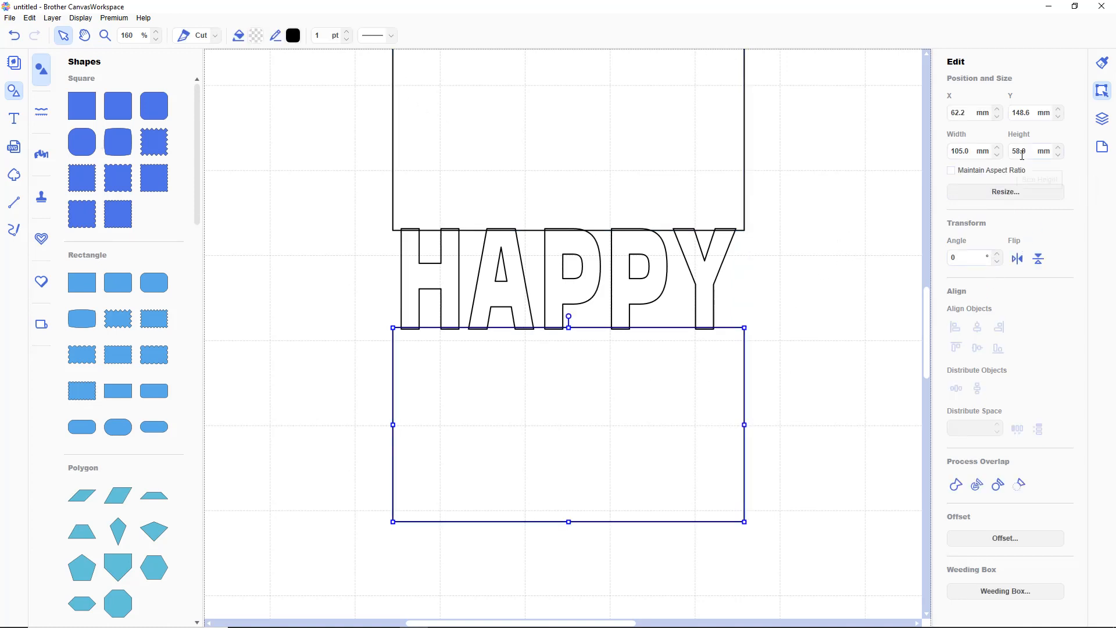
drag(1029, 151, 1013, 156)
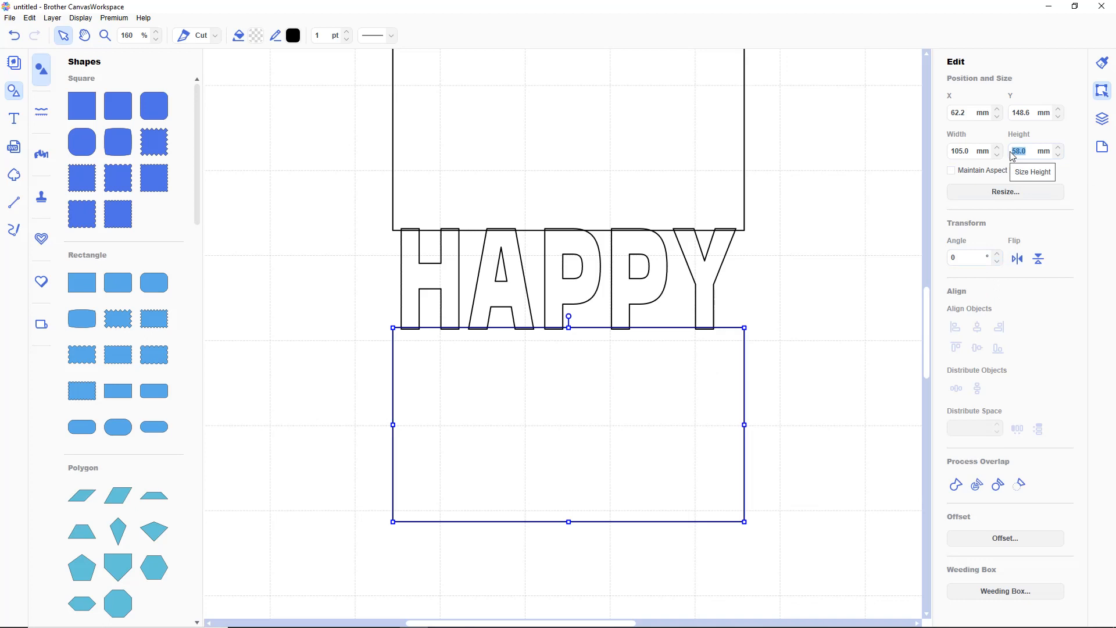
text(5)
key(Return)
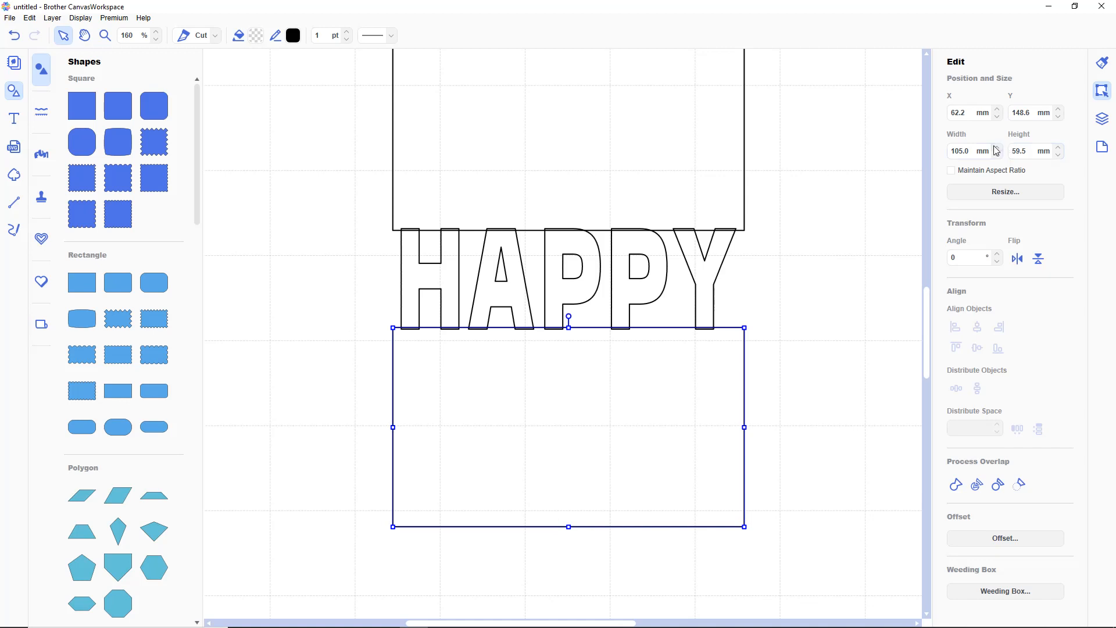
Step: Set the upper rectangle's height to 59.5 mm
click(696, 135)
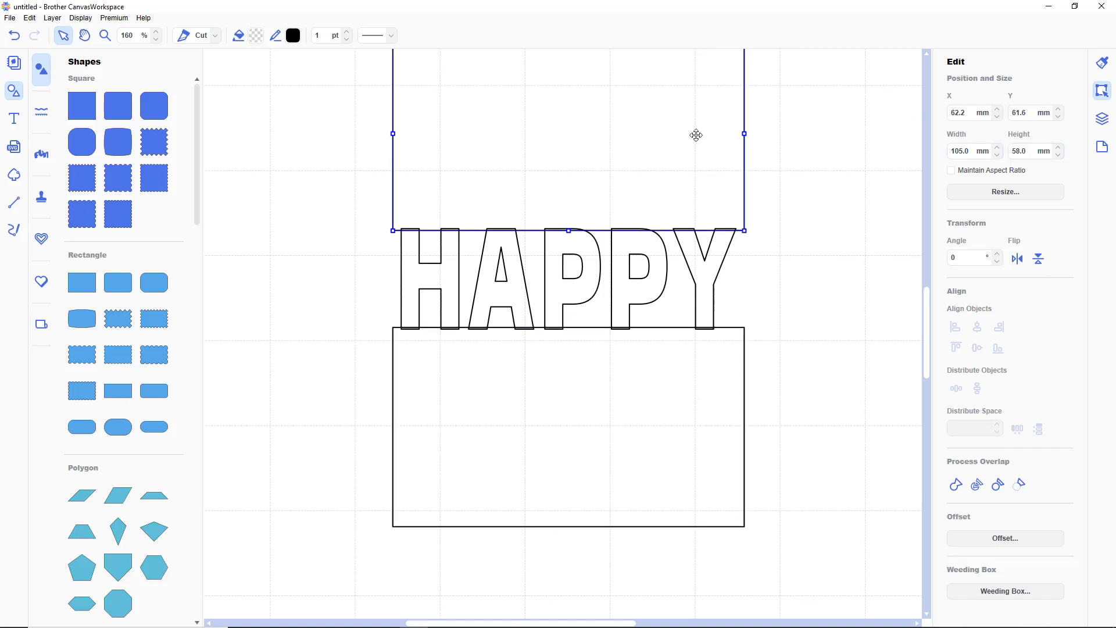
double_click(1034, 150)
text(59.5)
key(Return)
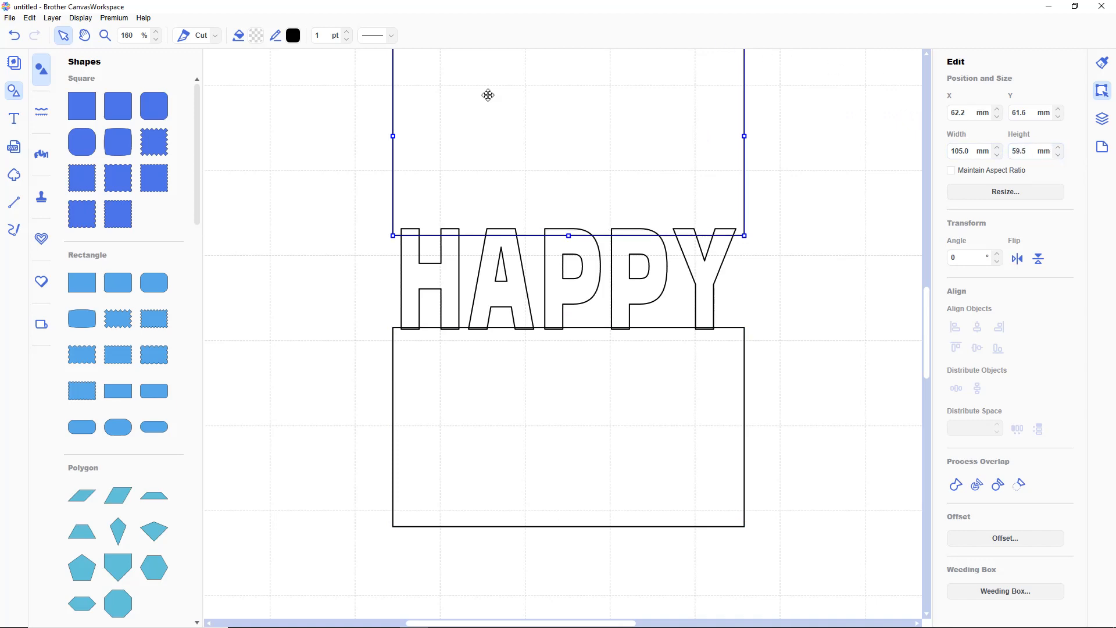
Step: Nudge the upper rectangle up to Y 60.0 mm so it only slightly overlaps the tops of the letters
drag(354, 120, 823, 570)
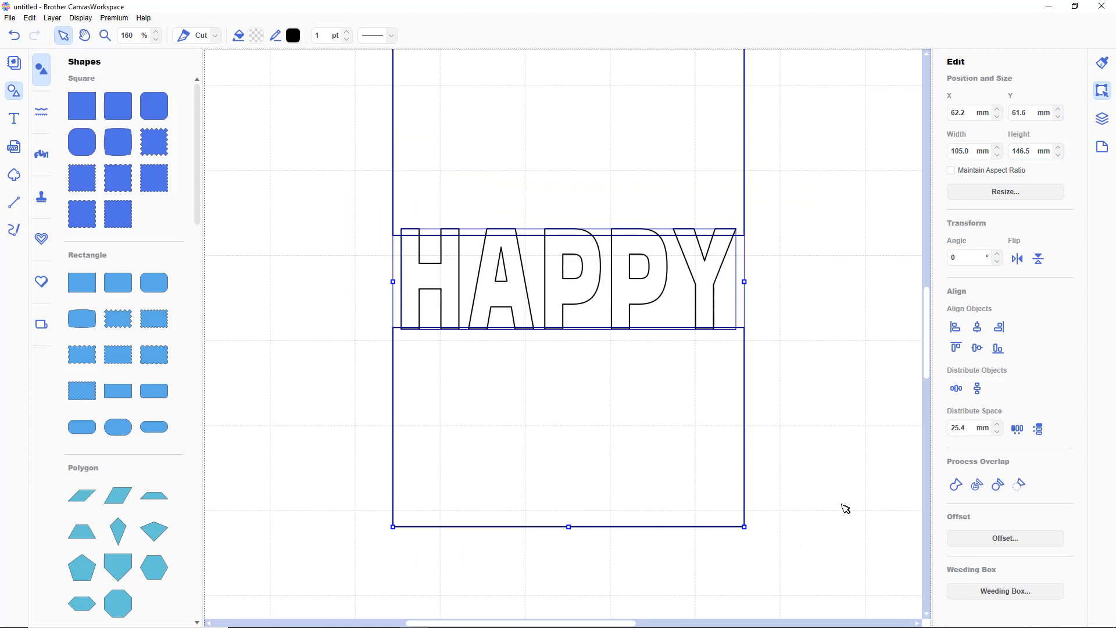
click(829, 409)
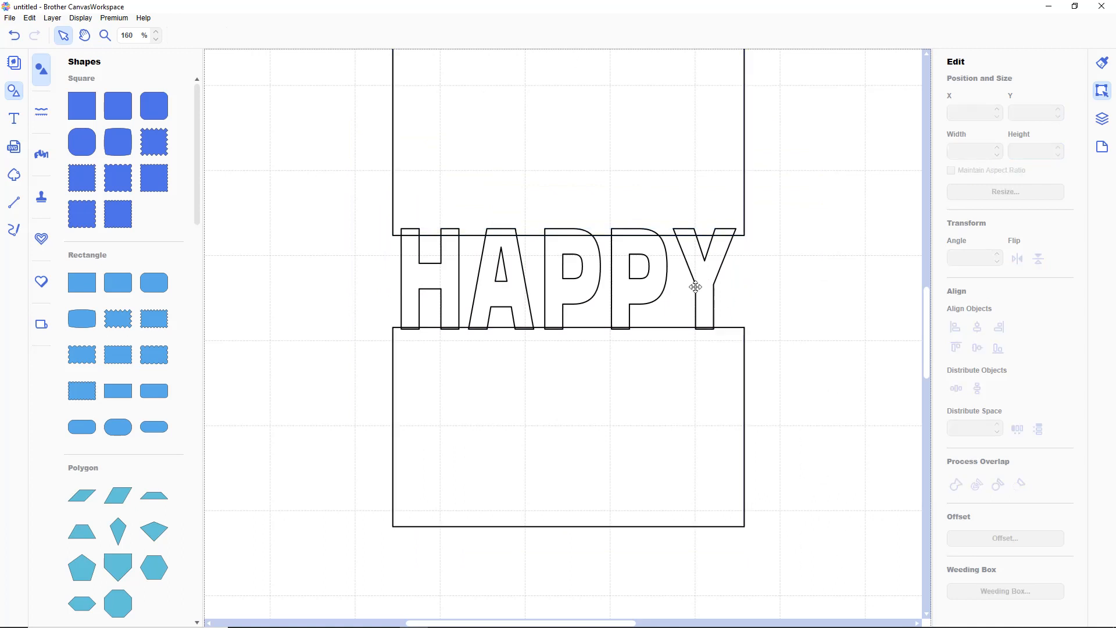
click(679, 188)
key(Up)
key(Up)
key(Up)
key(Up)
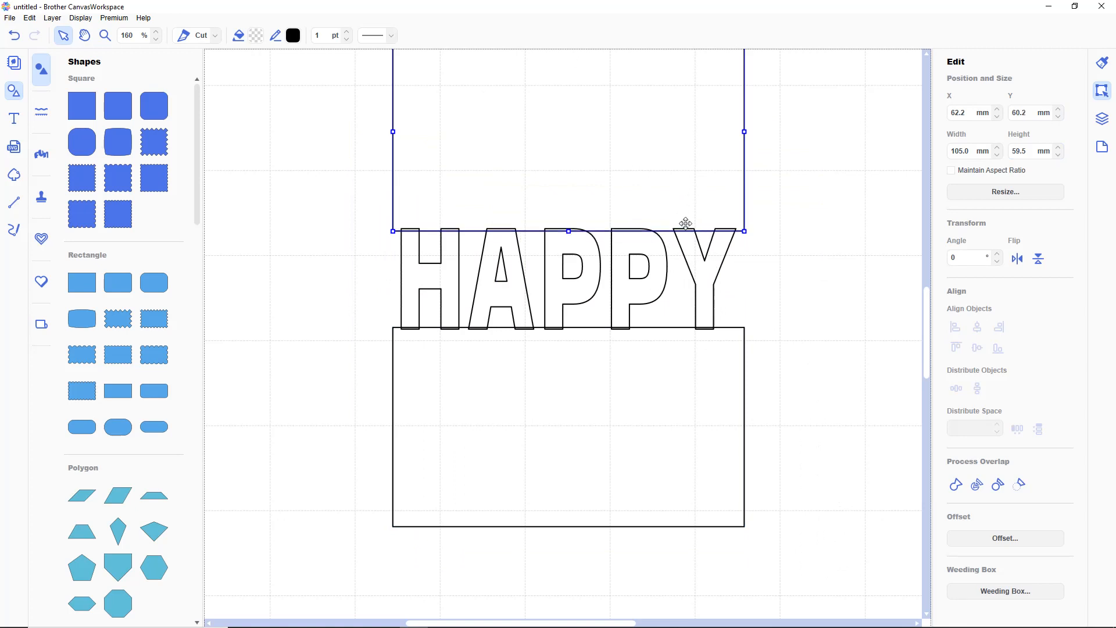
drag(340, 126, 663, 429)
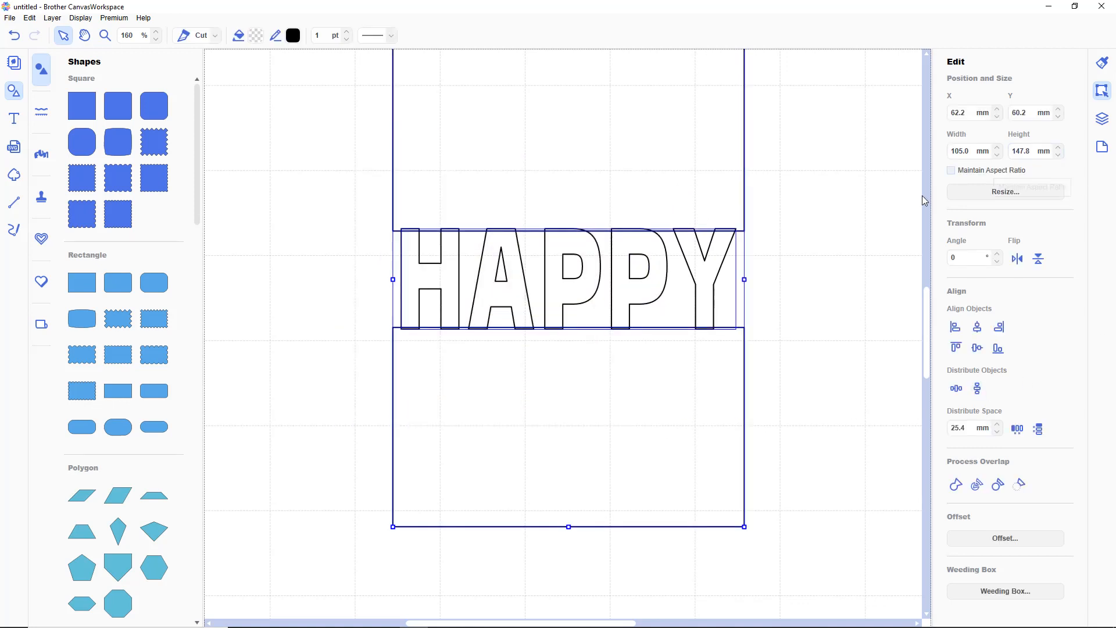
click(792, 312)
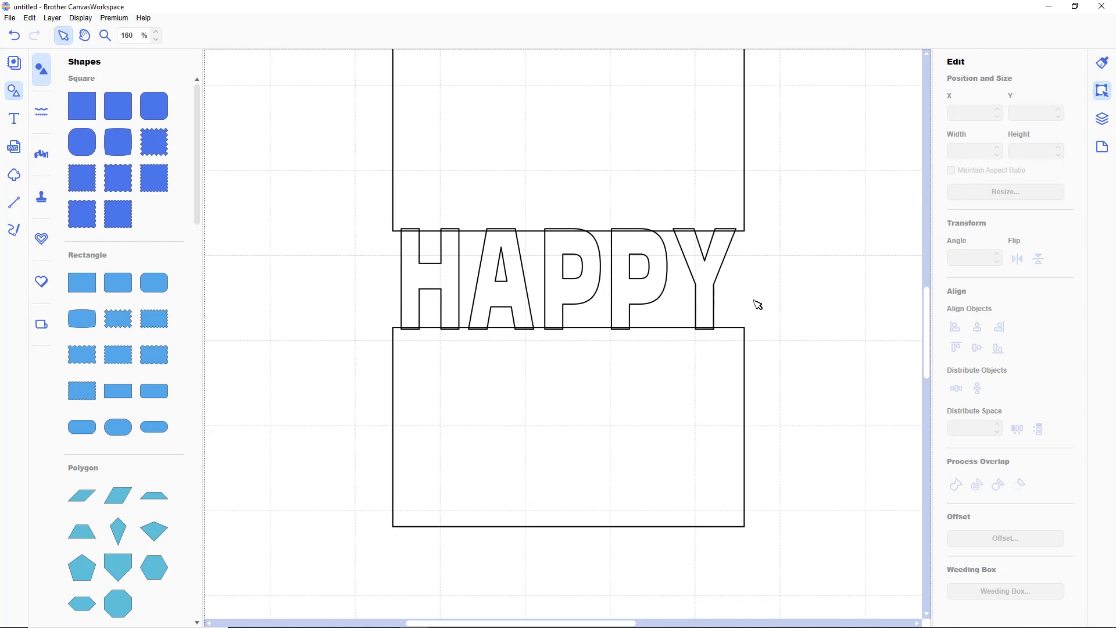
click(731, 208)
key(Up)
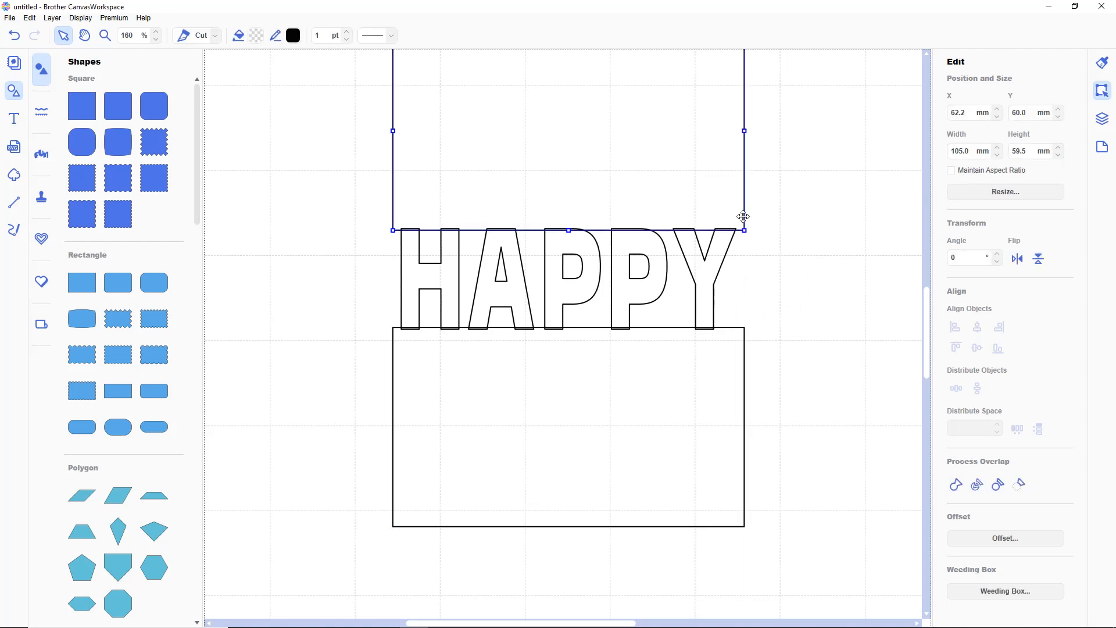
Step: Nudge the HAPPY text right to X 65.4 mm and weld it with both rectangles into one outline
scroll(833, 310, down, 6)
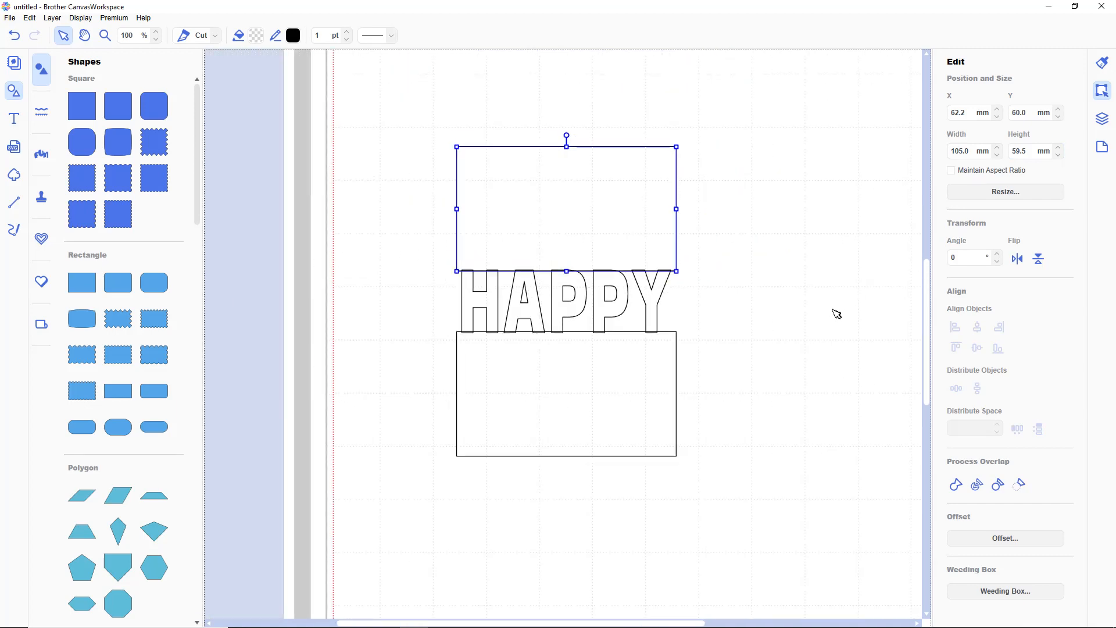
click(801, 315)
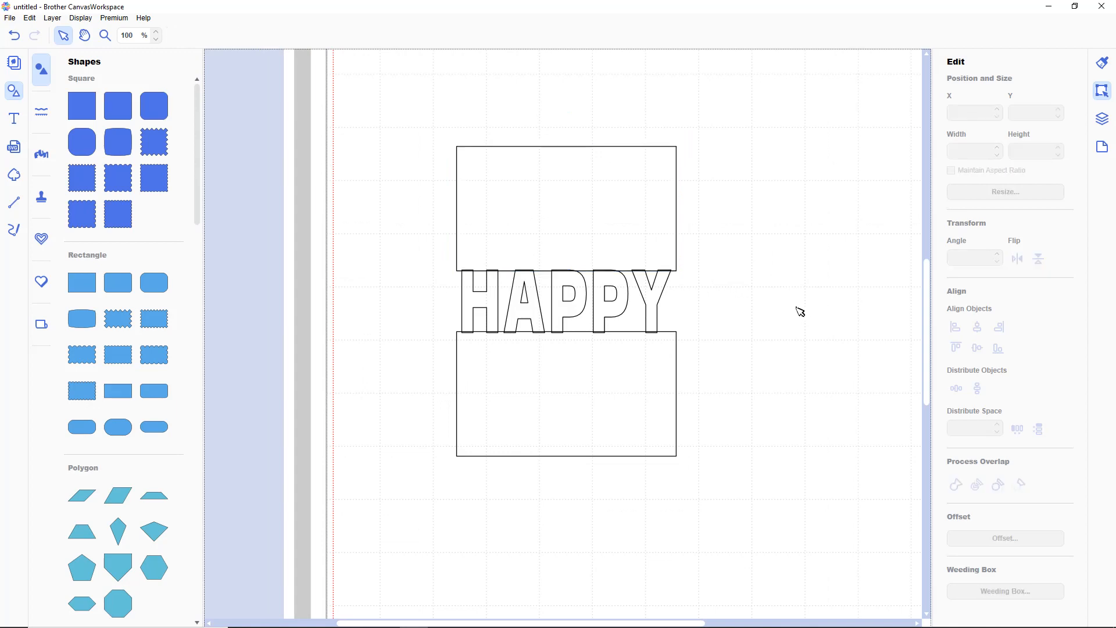
click(658, 295)
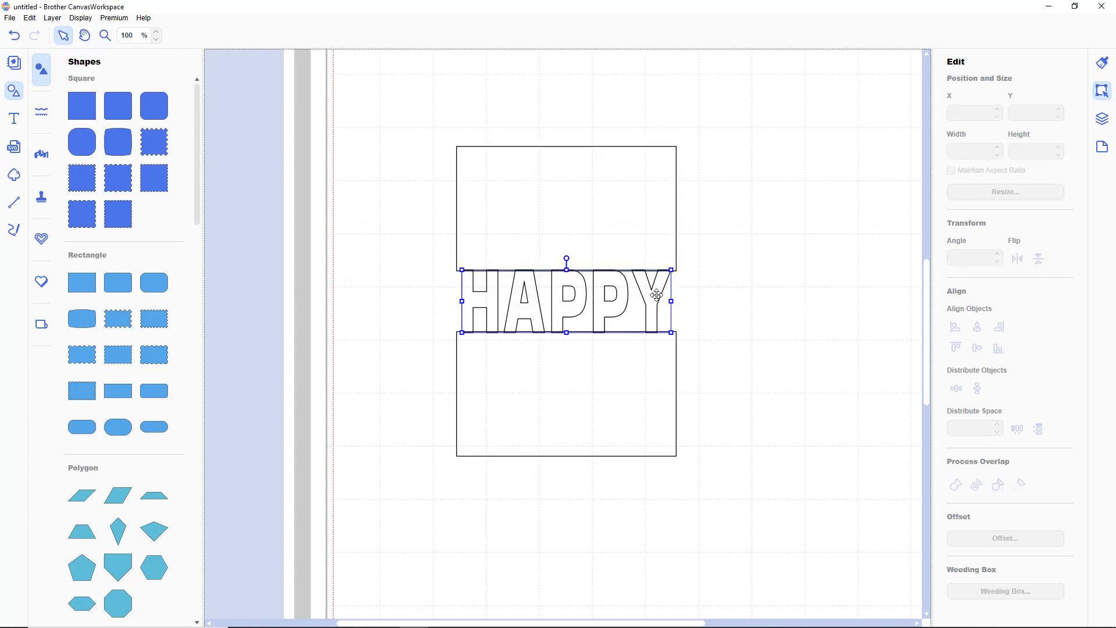
key(Right)
key(Right)
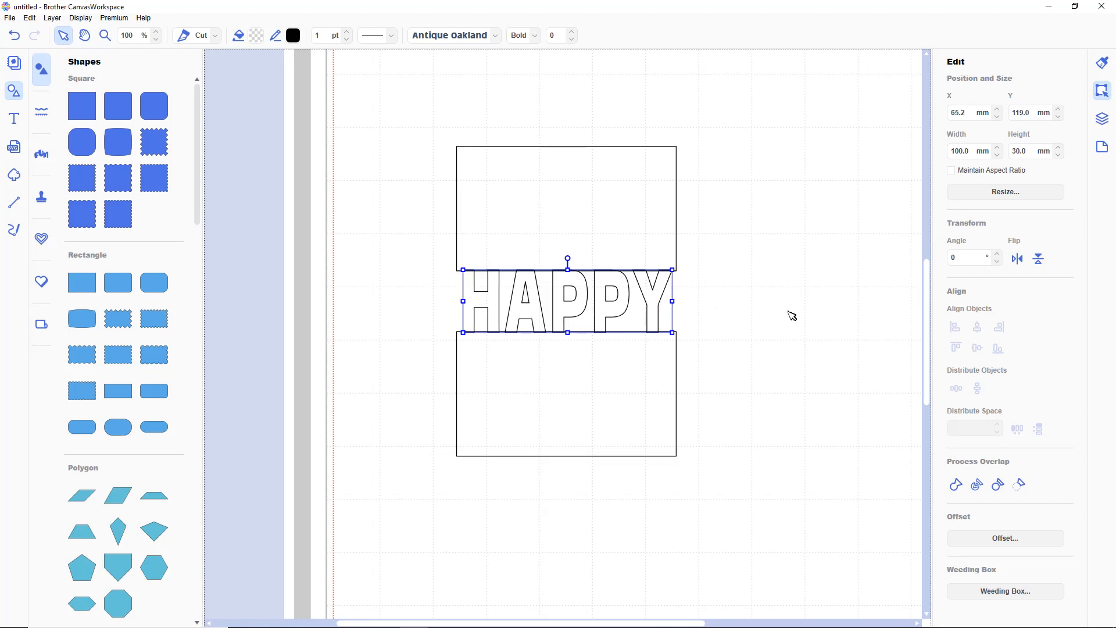
key(Right)
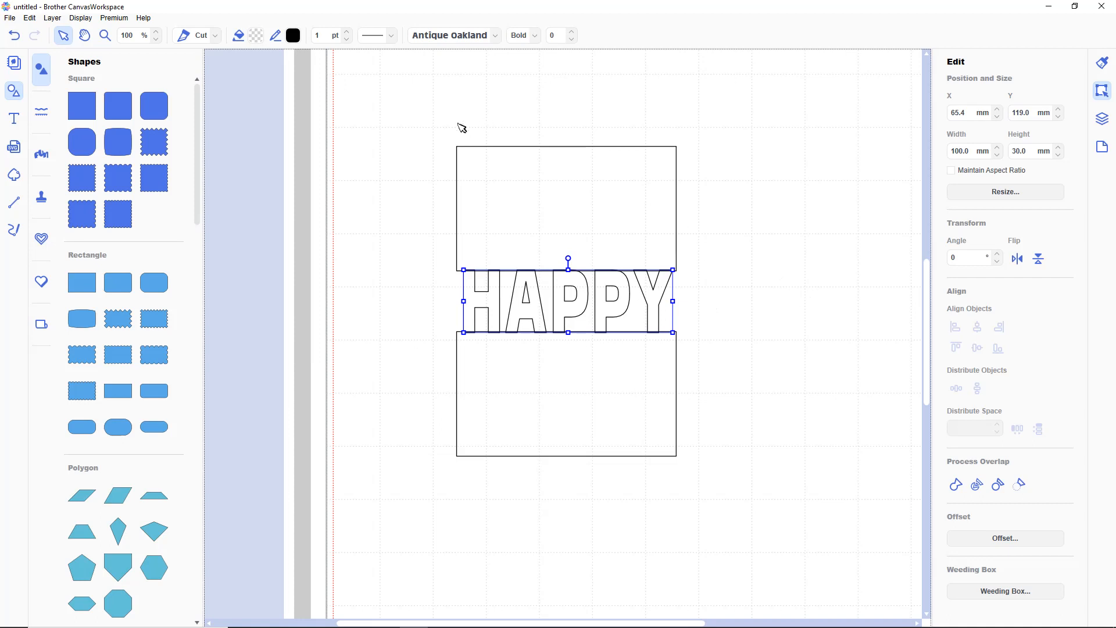
drag(431, 118, 738, 500)
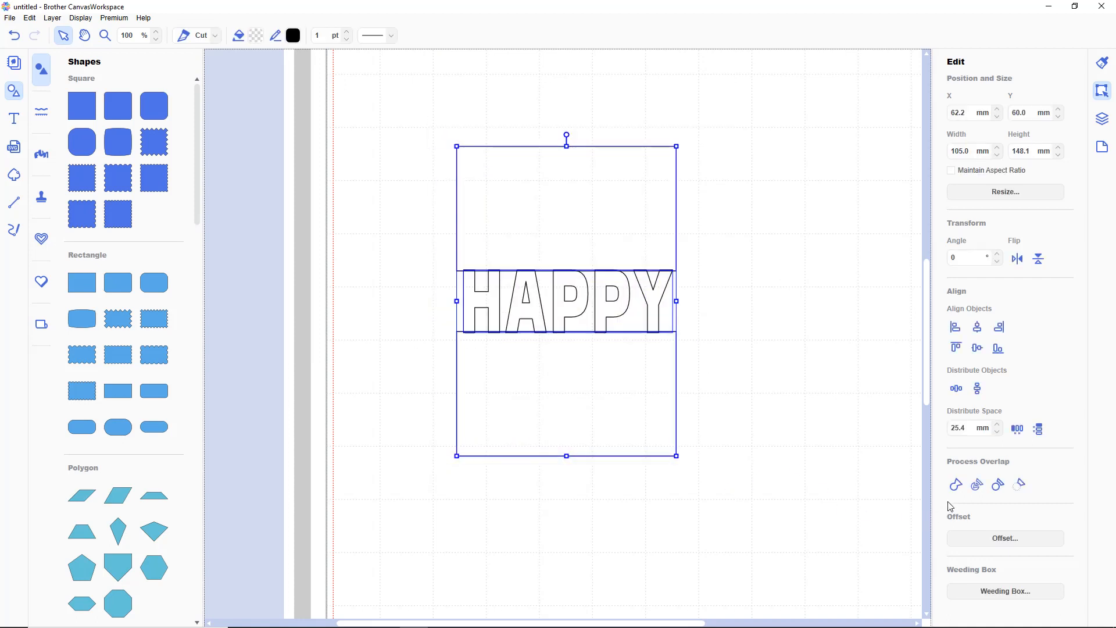
click(957, 486)
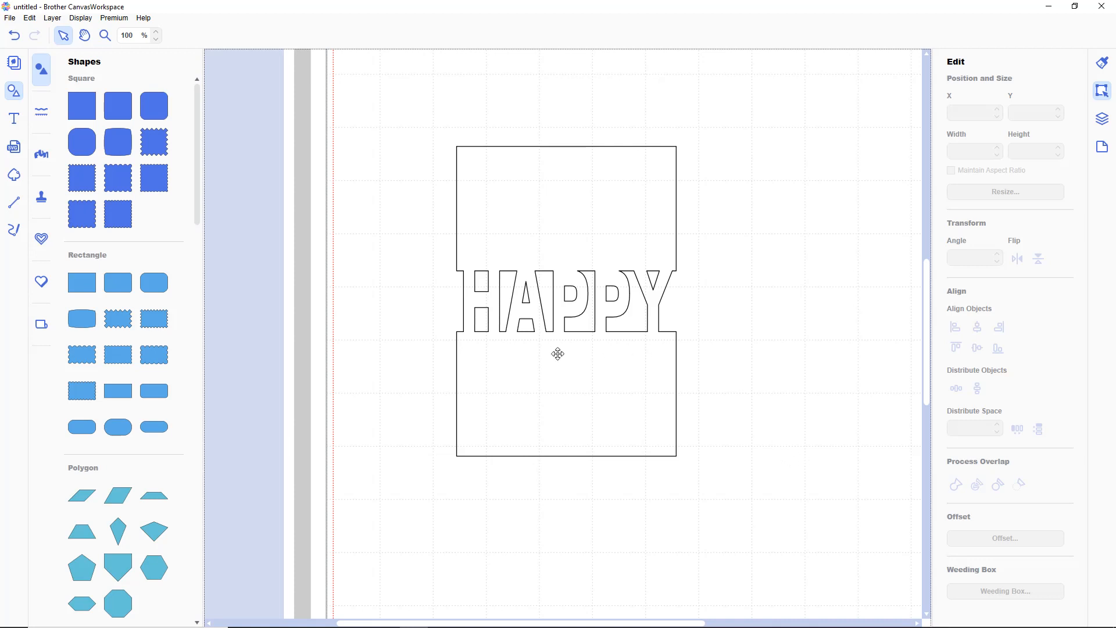
Step: Add a pill-shaped rounded rectangle about 48.5 by 16.9 mm over the lower right corner of the HAPPY outline
click(150, 428)
drag(423, 113, 742, 460)
drag(847, 442, 740, 442)
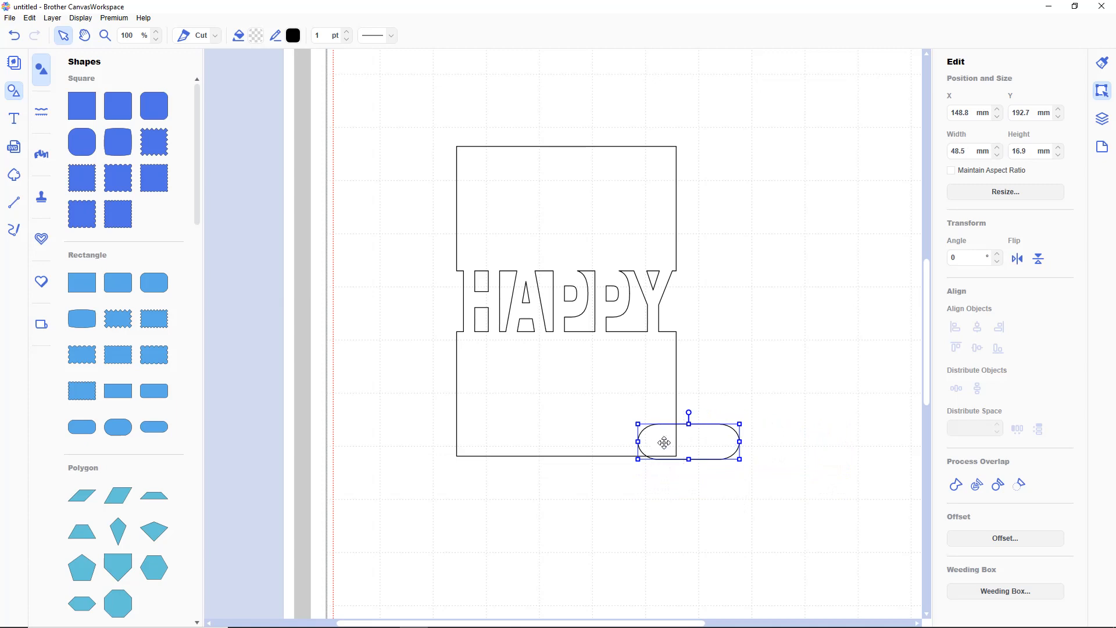
Step: Add the text BIRTHDAY in capitals to the right of the pill shape
click(14, 118)
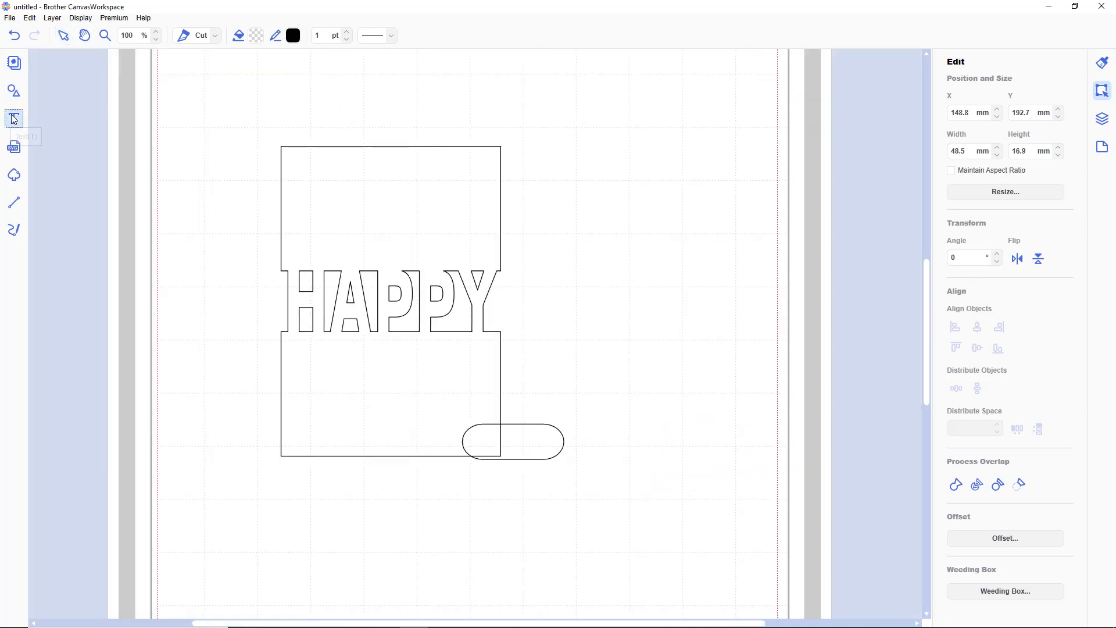
click(625, 419)
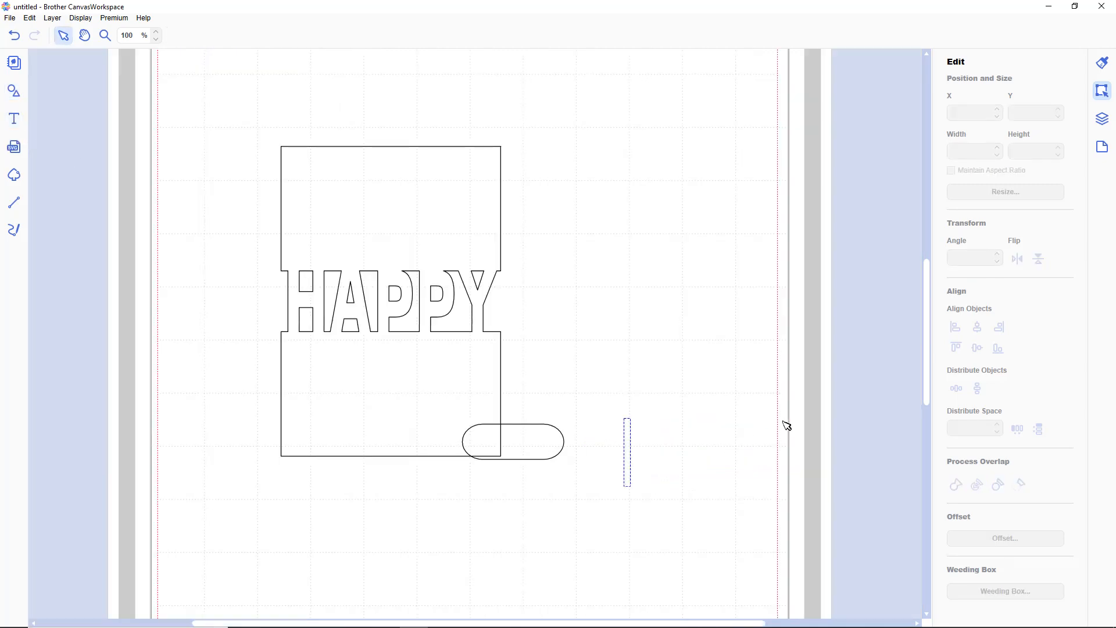
text(b)
key(BackSpace)
text(BIRTHDAY)
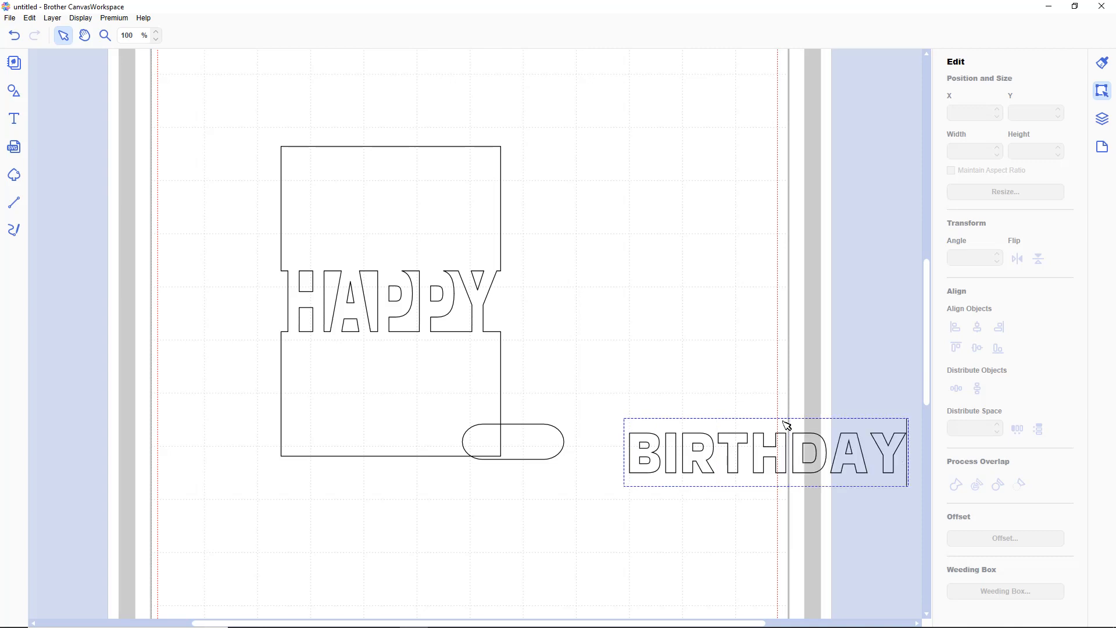
Step: Change the BIRTHDAY text's font to Florida and move the word up beside the HAPPY outline
click(19, 123)
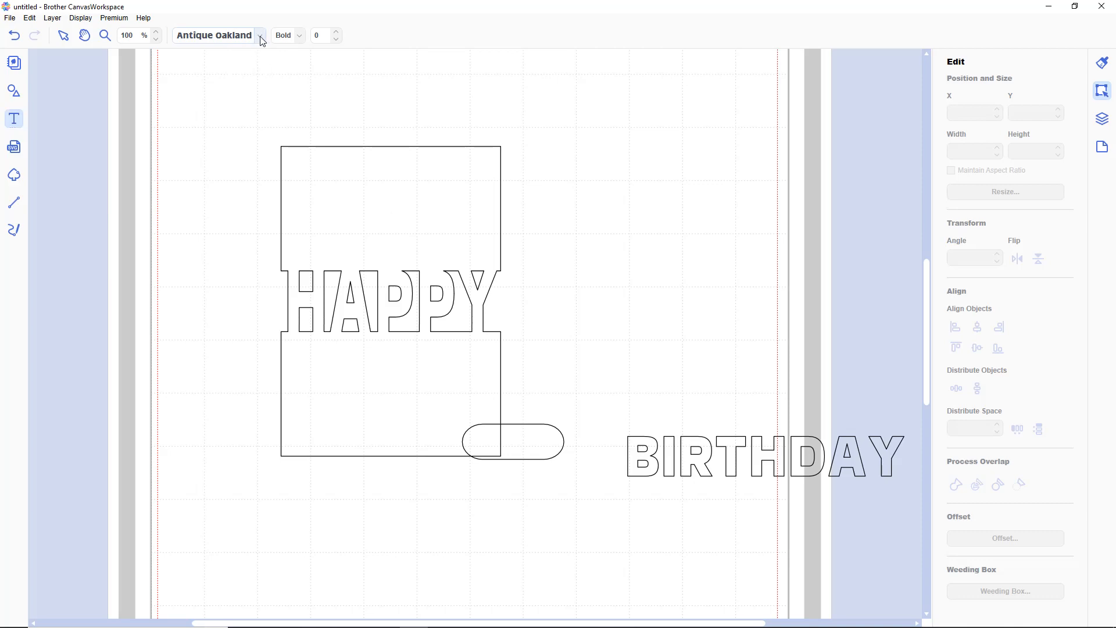
click(63, 34)
click(689, 453)
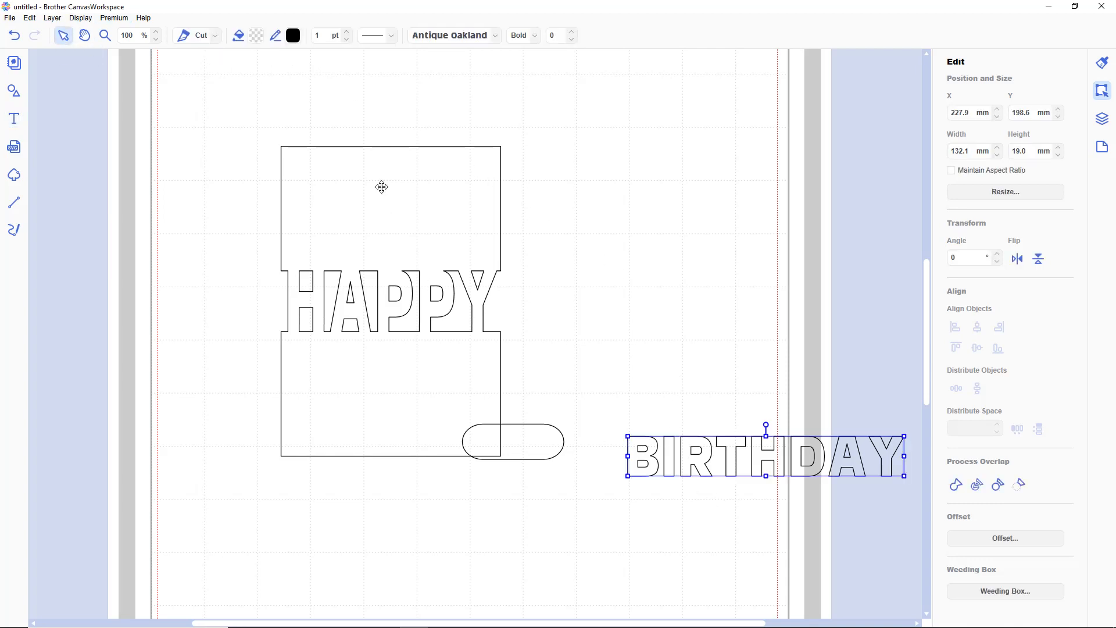
click(496, 36)
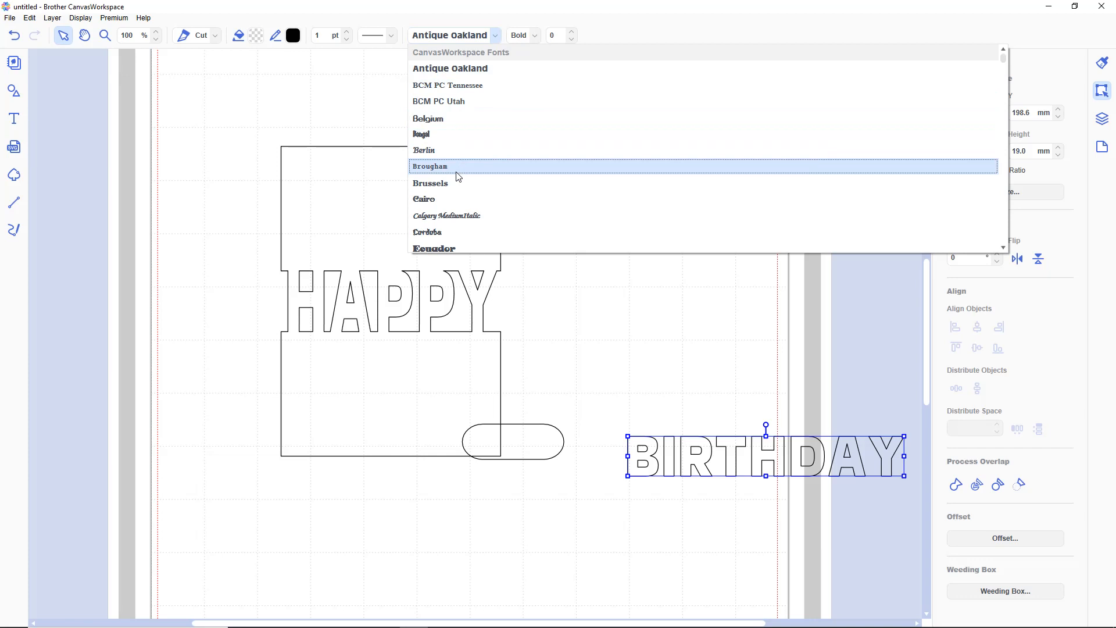
scroll(459, 177, down, 1)
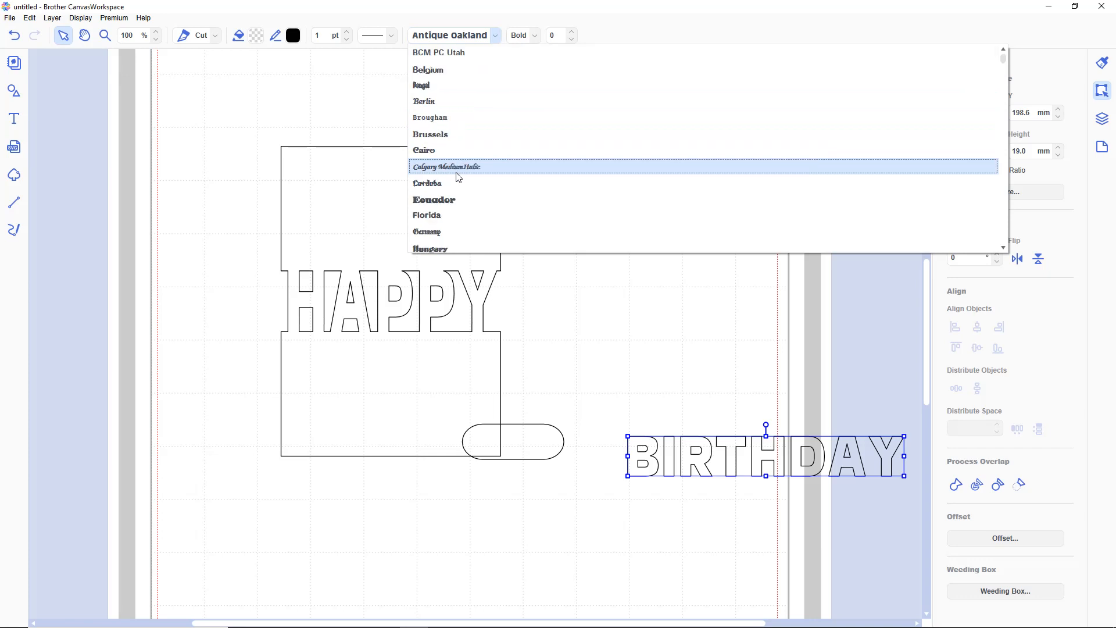
click(634, 407)
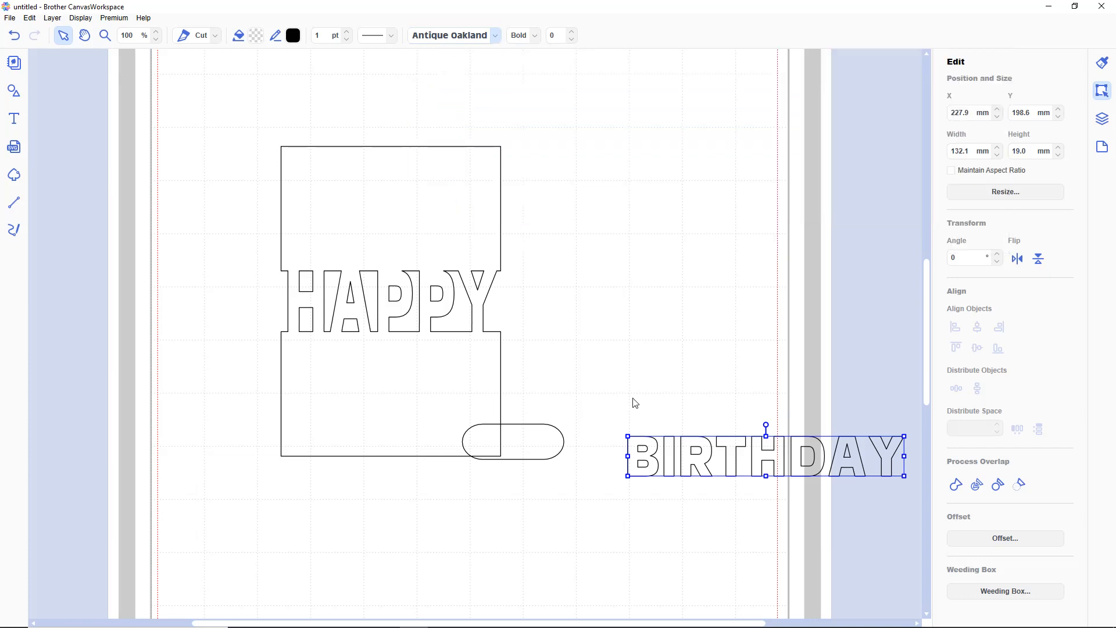
drag(728, 462, 656, 333)
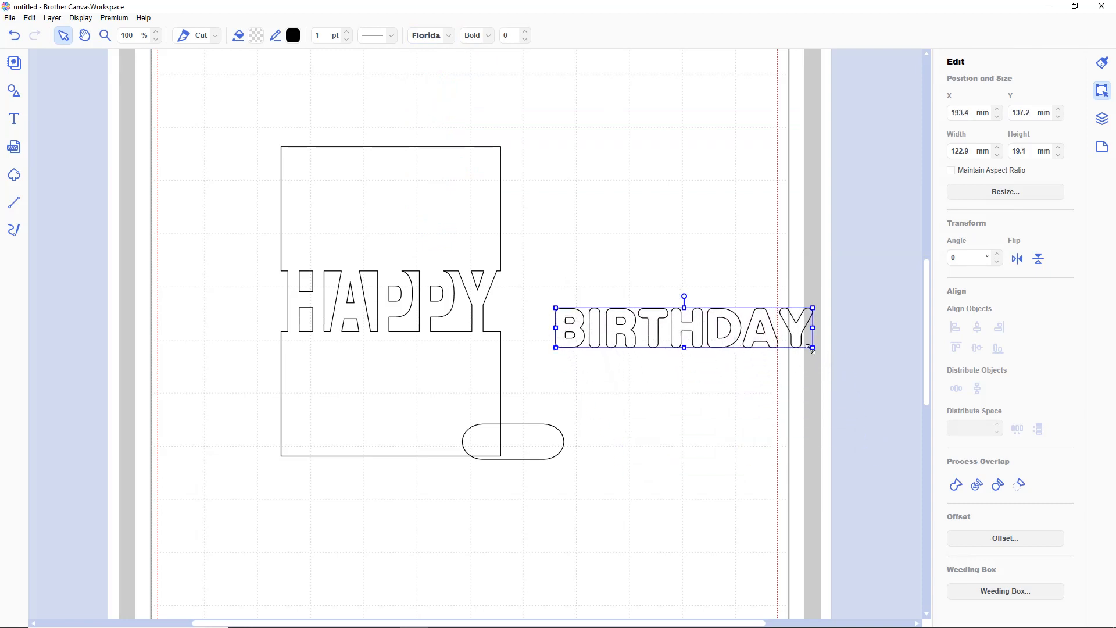
Step: Shrink BIRTHDAY to about 38.4 by 6 mm inside the pill shape, and the pill to about 44.7 by 14.1 mm
drag(813, 349, 553, 449)
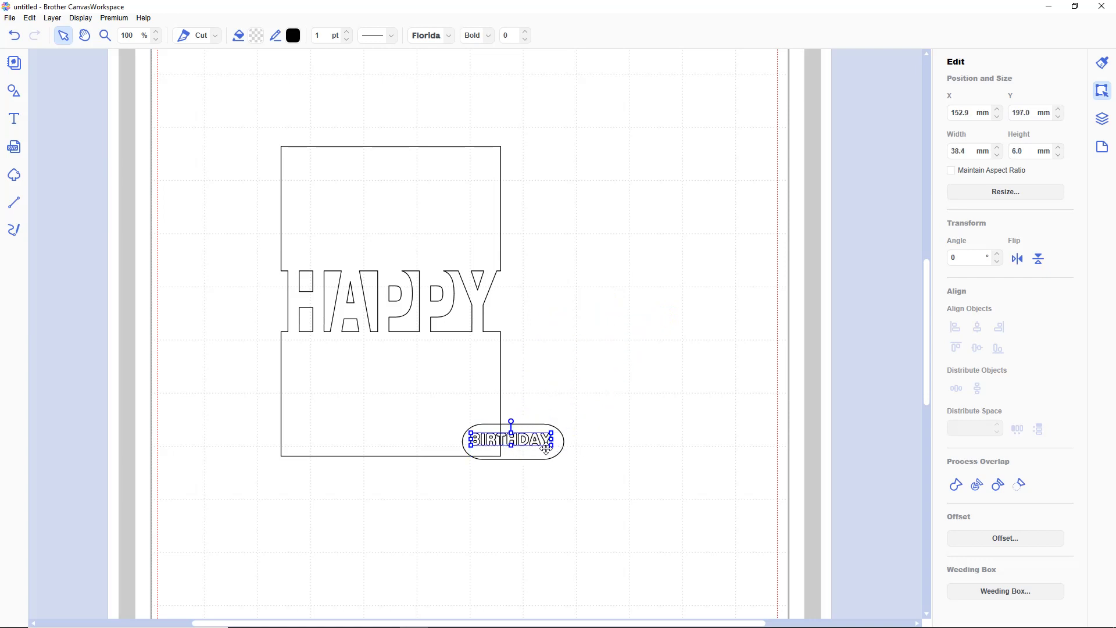
click(525, 459)
drag(512, 461, 557, 440)
Step: Centre the BIRTHDAY text and the pill shape on each other horizontally and vertically
drag(587, 480, 464, 429)
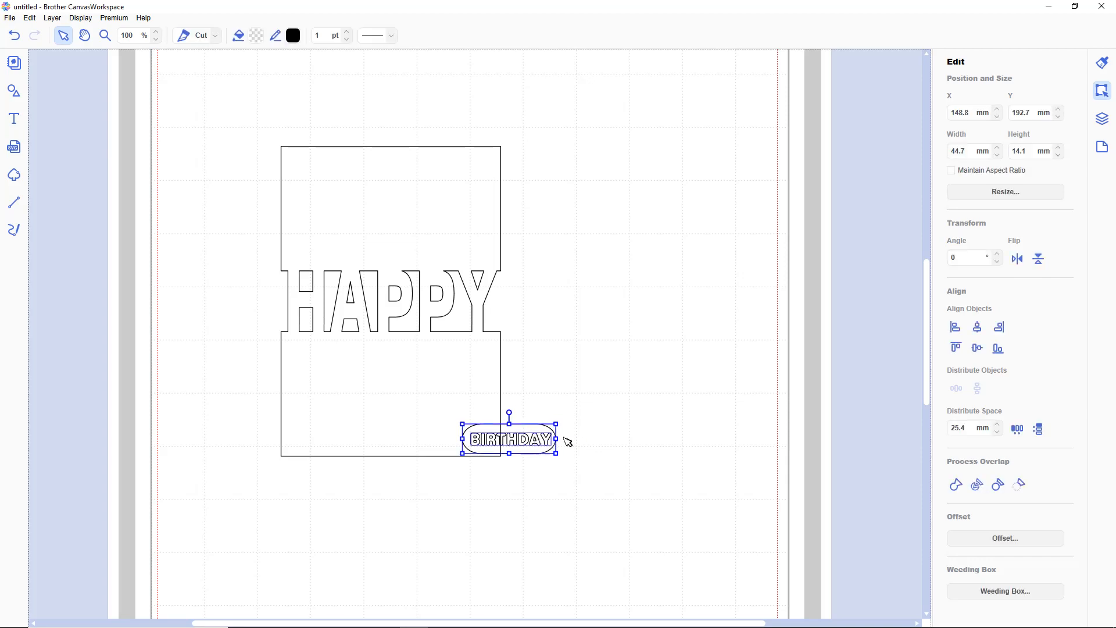
click(981, 334)
click(977, 347)
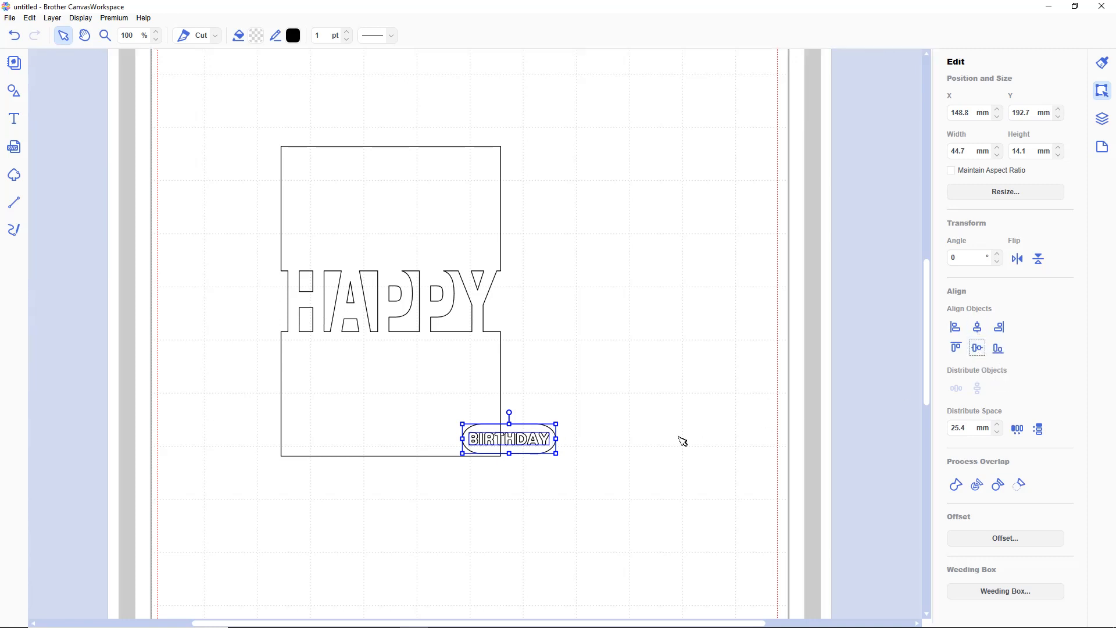
Step: Move the pill and its text to about X 218 mm, Y 129 mm, clear of the HAPPY outline, and show the layers
drag(543, 444, 689, 310)
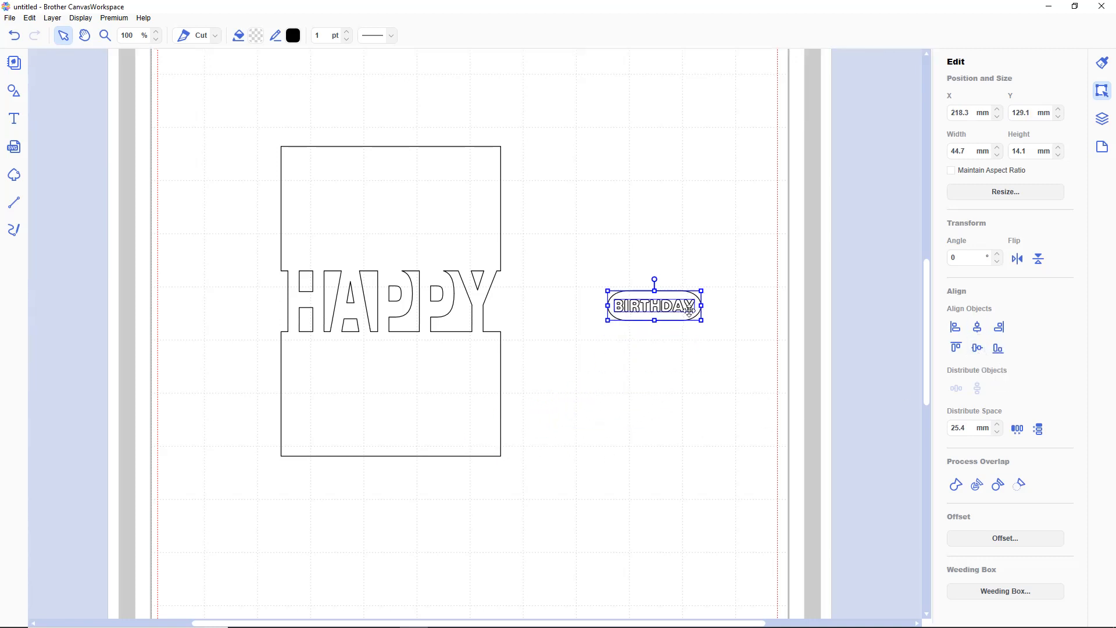
click(1107, 124)
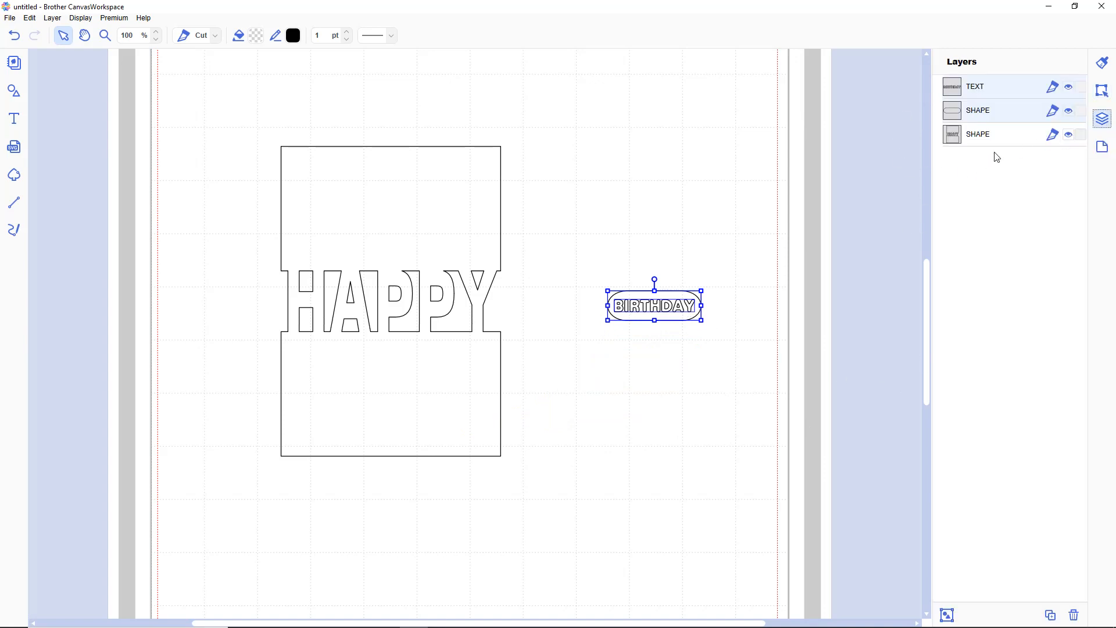
Step: Rename the HAPPY card shape's layer FRONT and the pill shape's layer CUTTING
click(977, 139)
double_click(977, 140)
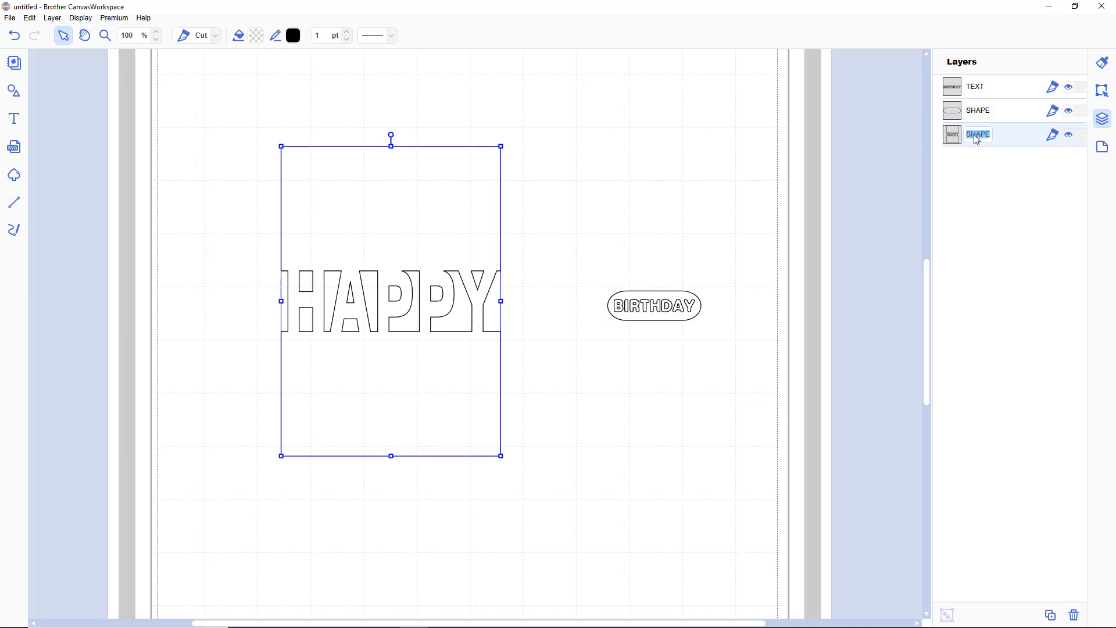
text(FRONT)
click(984, 113)
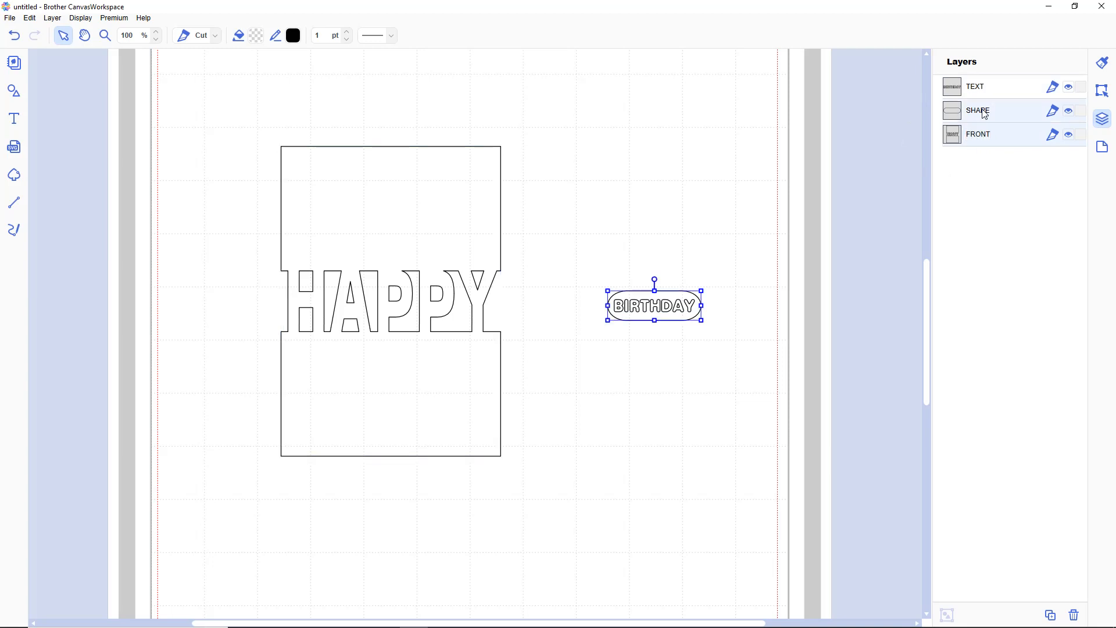
double_click(984, 114)
text(CUTTING)
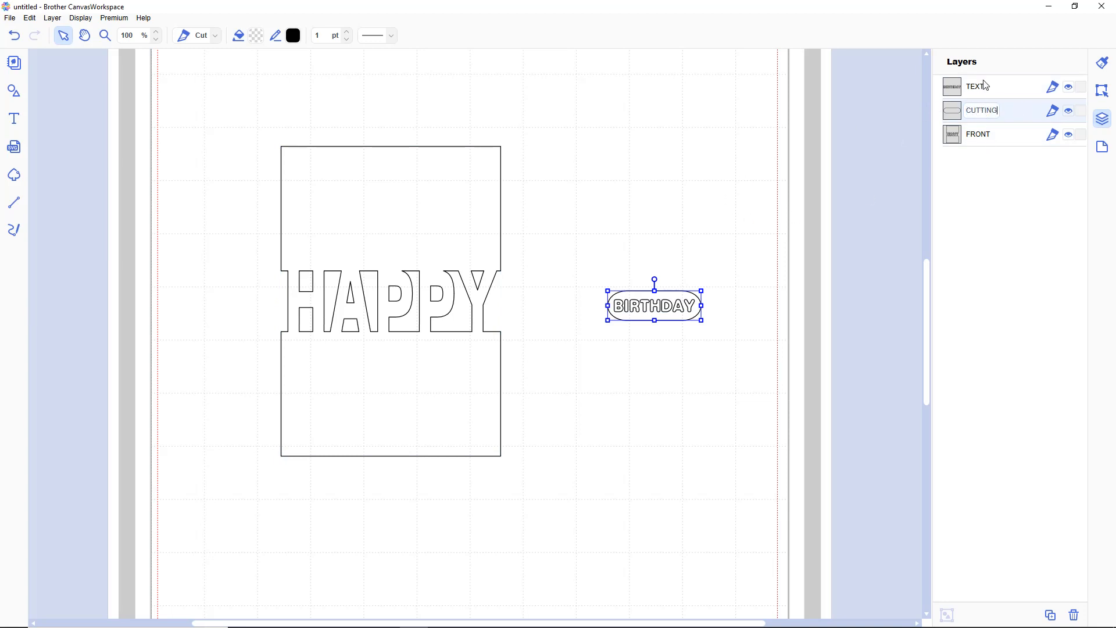
Step: Try to rename the text layer BIRTHDAY
click(982, 89)
double_click(982, 88)
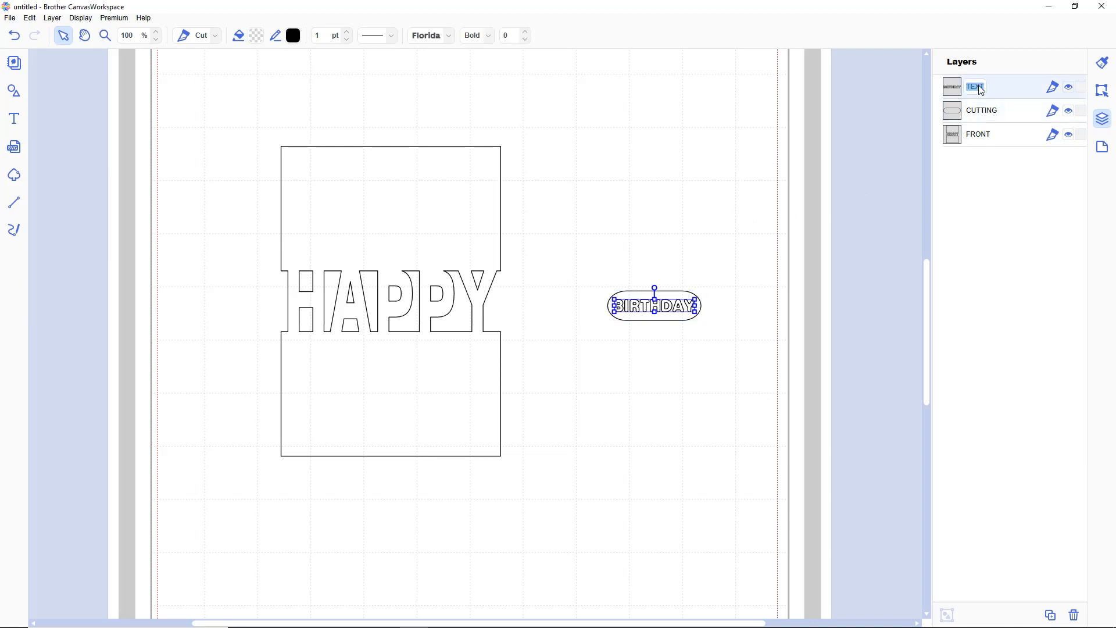
text(BIRTHDAY)
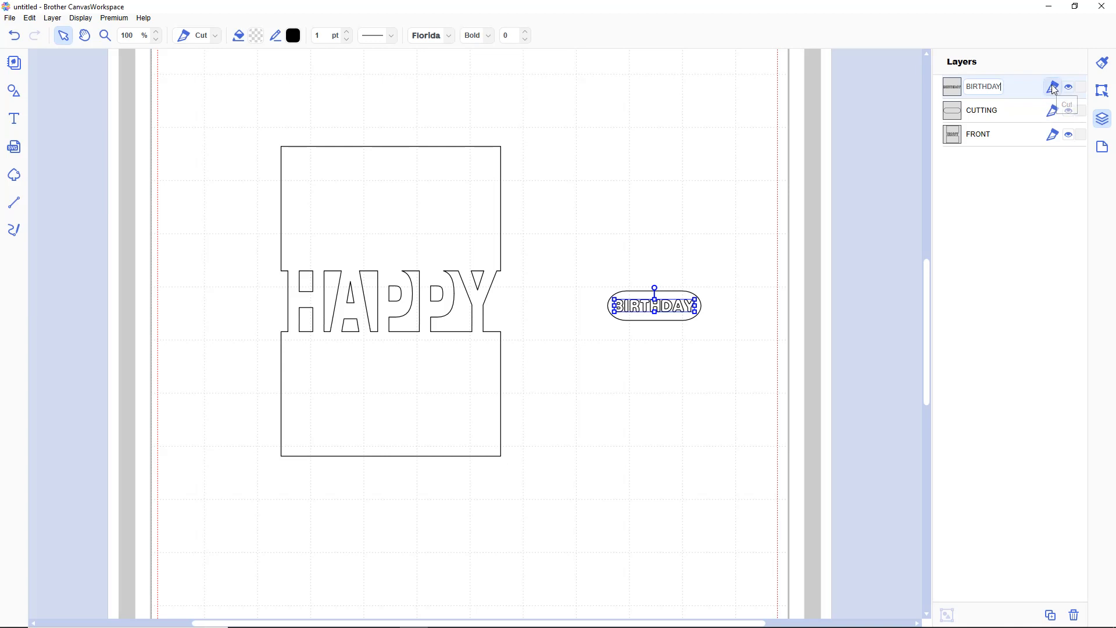
Step: Set the line type of the BIRTHDAY text to Draw
click(1055, 89)
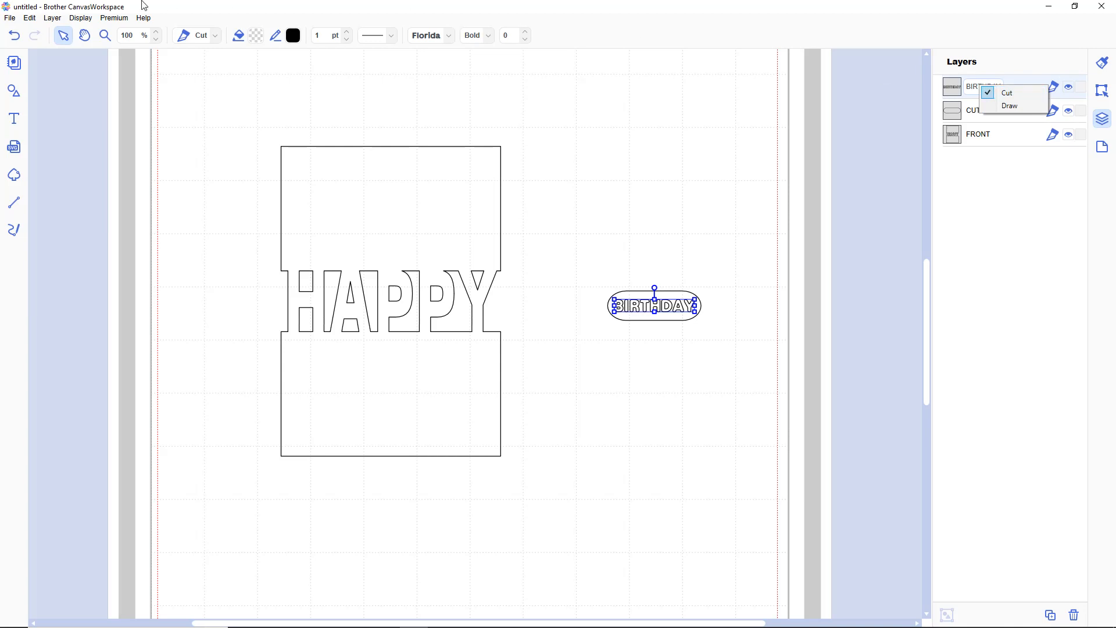
click(52, 18)
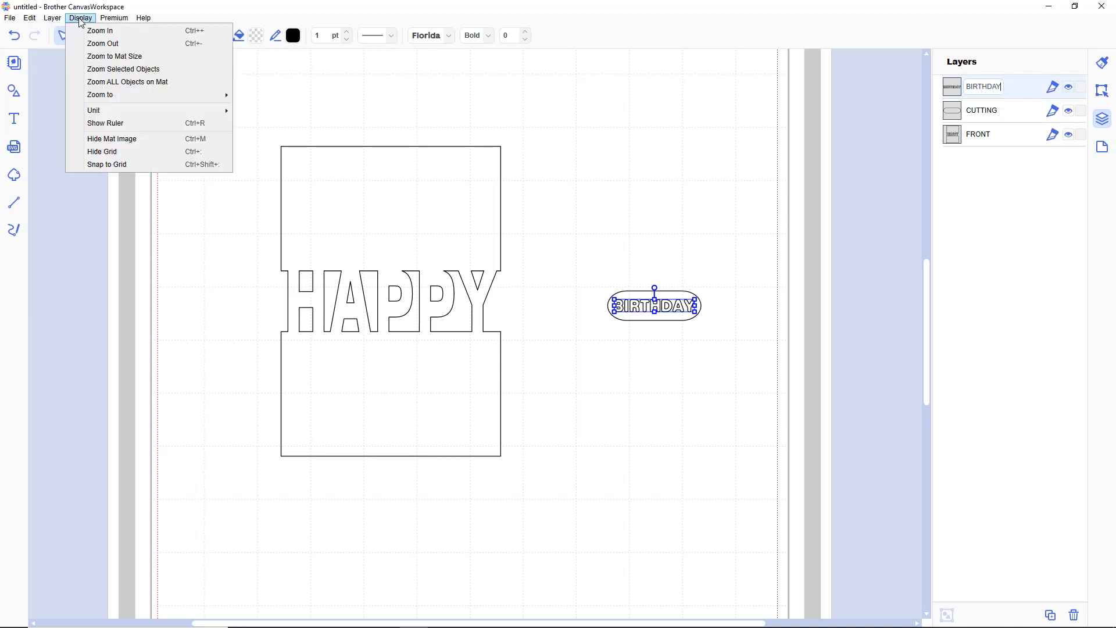
click(65, 18)
click(27, 19)
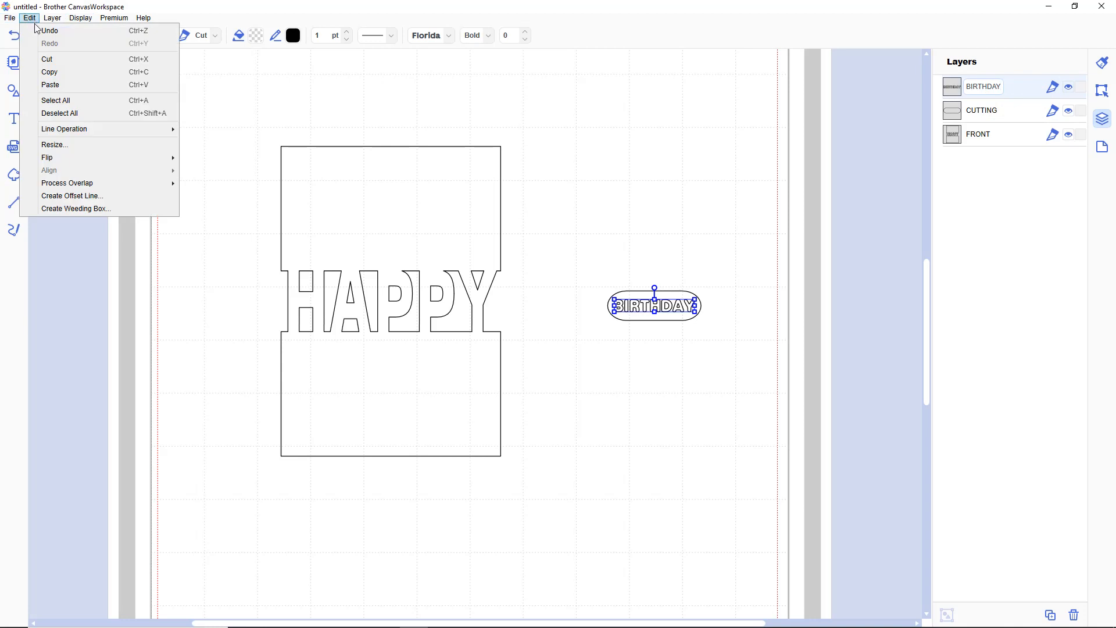
click(210, 146)
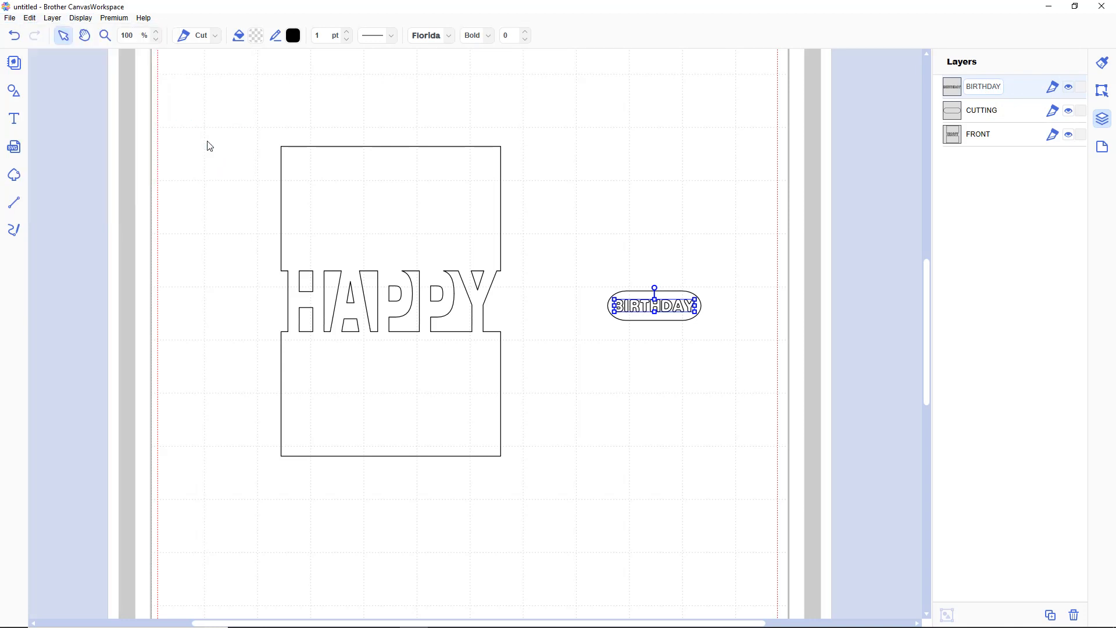
click(547, 406)
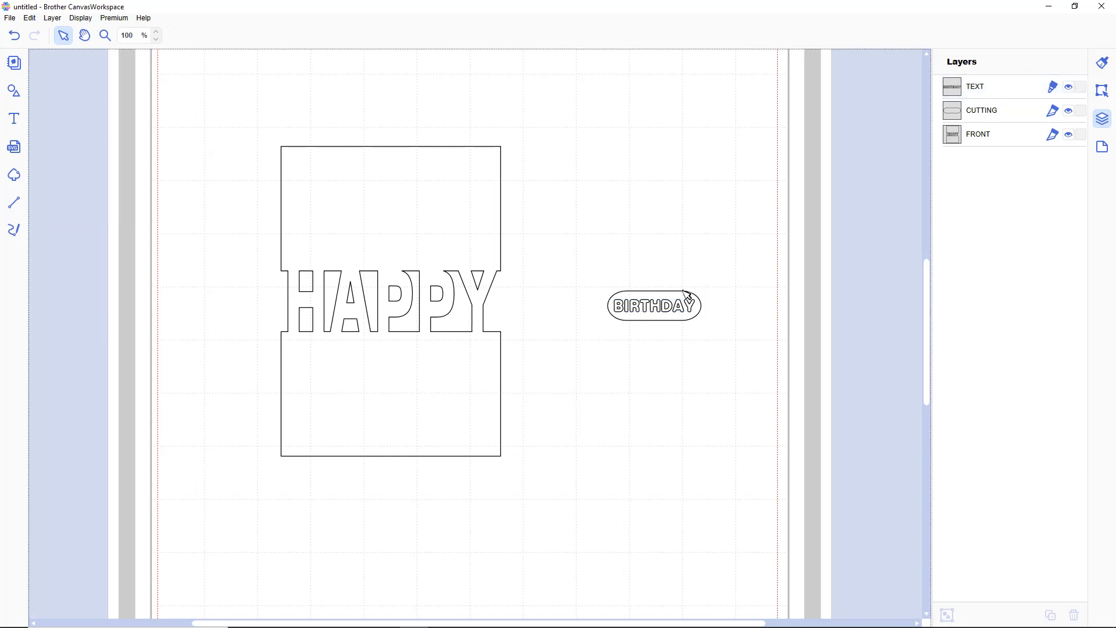
drag(585, 264, 690, 327)
Step: Fill the HAPPY card shape with bright red
click(429, 218)
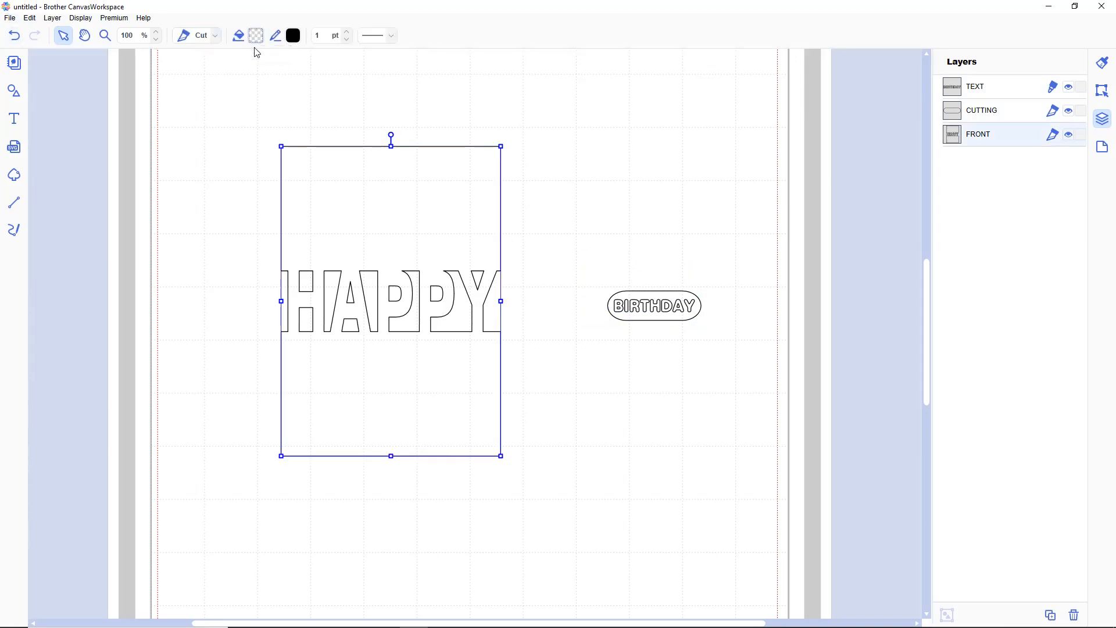
click(256, 36)
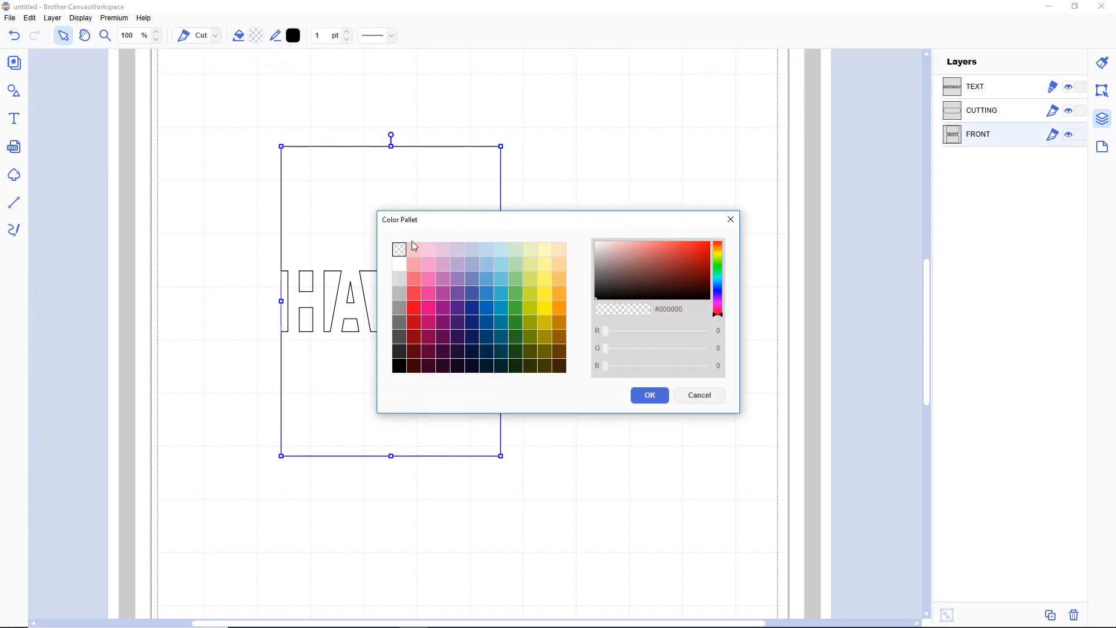
click(414, 308)
click(644, 398)
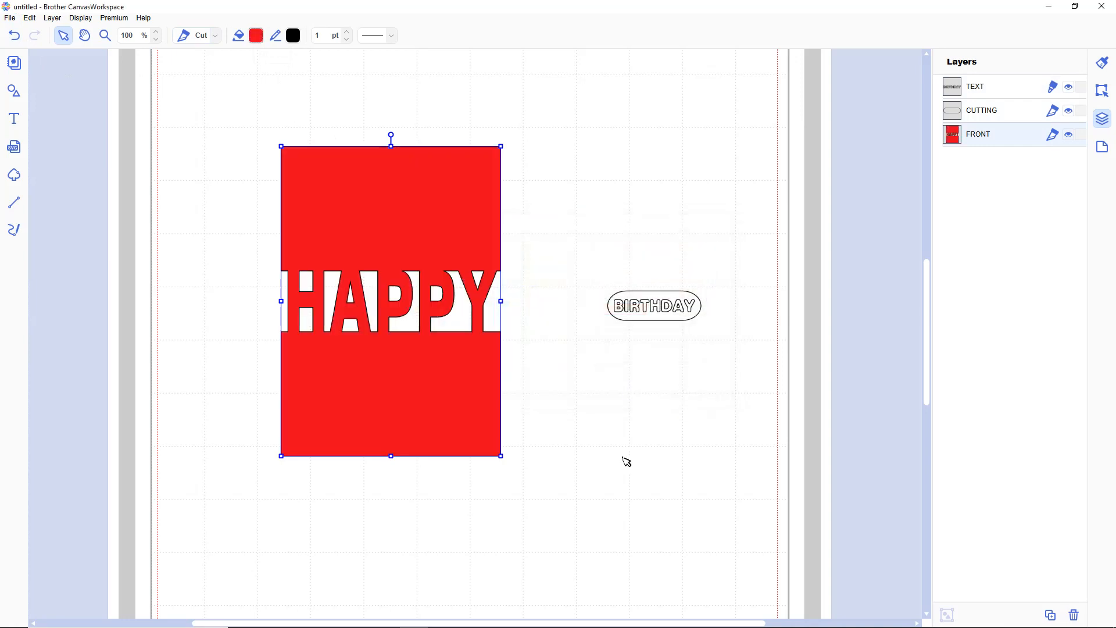
click(622, 459)
Step: Fill the BIRTHDAY text with yellow #FFF100
click(661, 304)
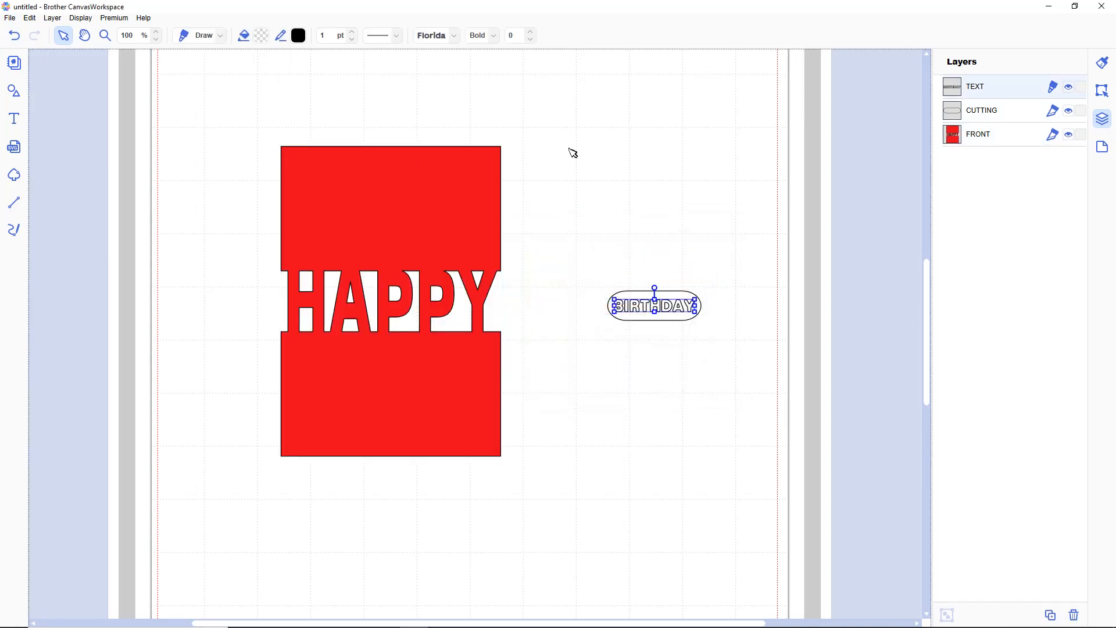
click(263, 37)
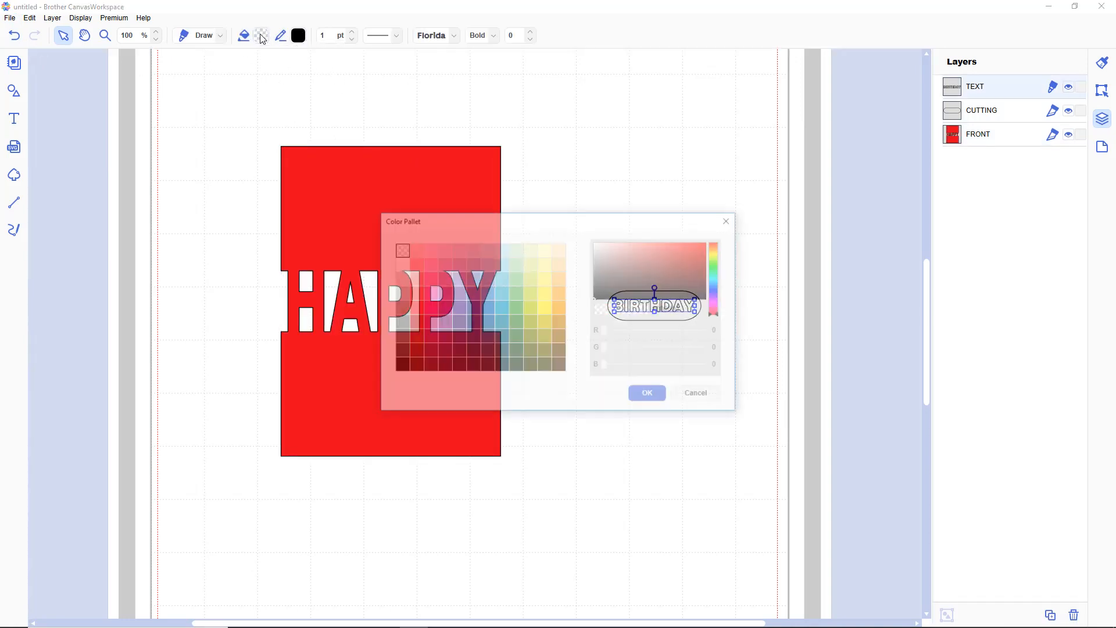
click(545, 308)
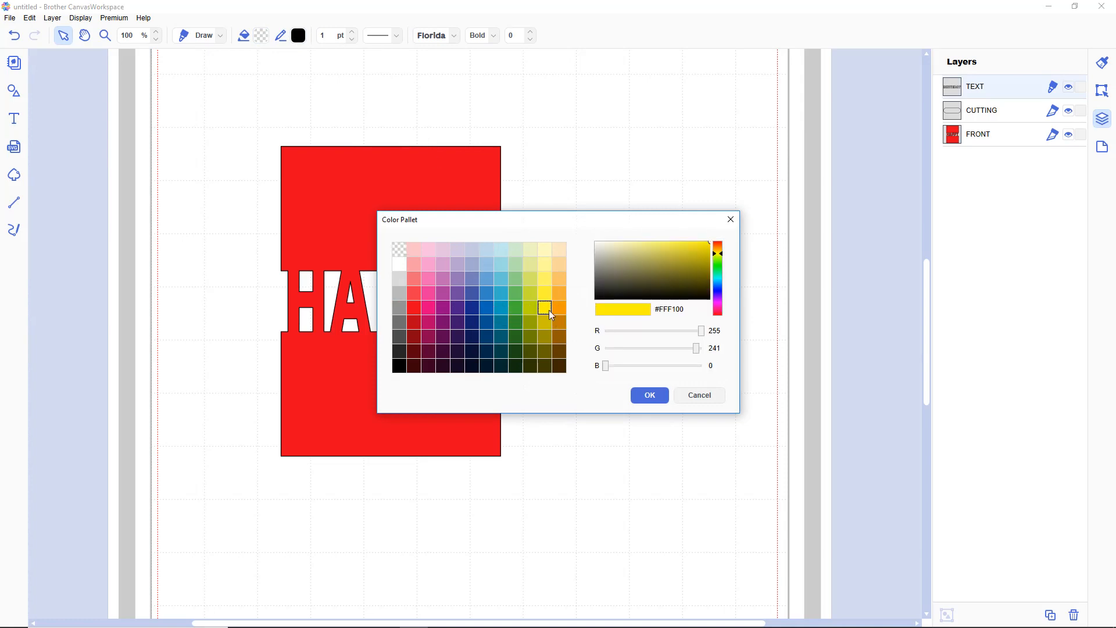
click(650, 396)
drag(596, 265, 713, 339)
click(744, 378)
Step: Fill the pill shape behind BIRTHDAY with white #FFFFFF
click(663, 318)
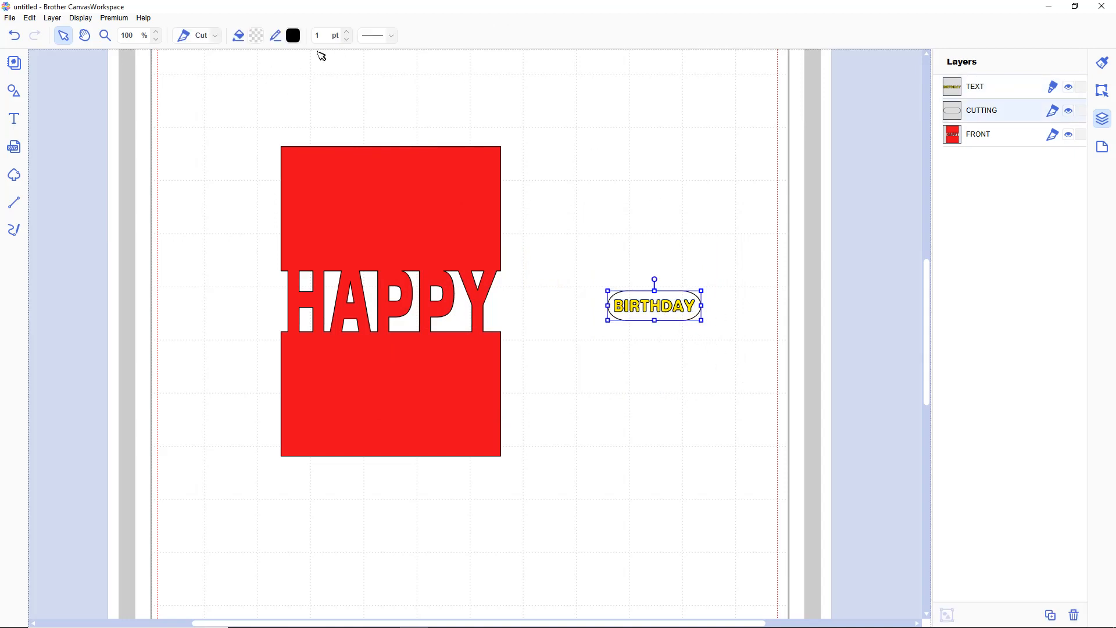
click(257, 36)
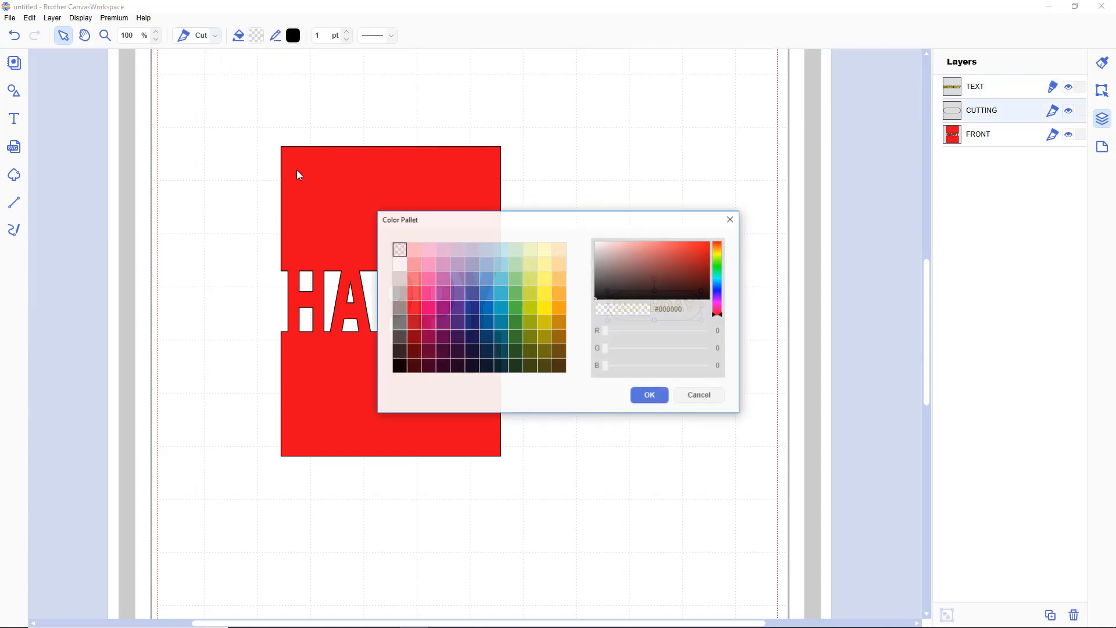
click(399, 264)
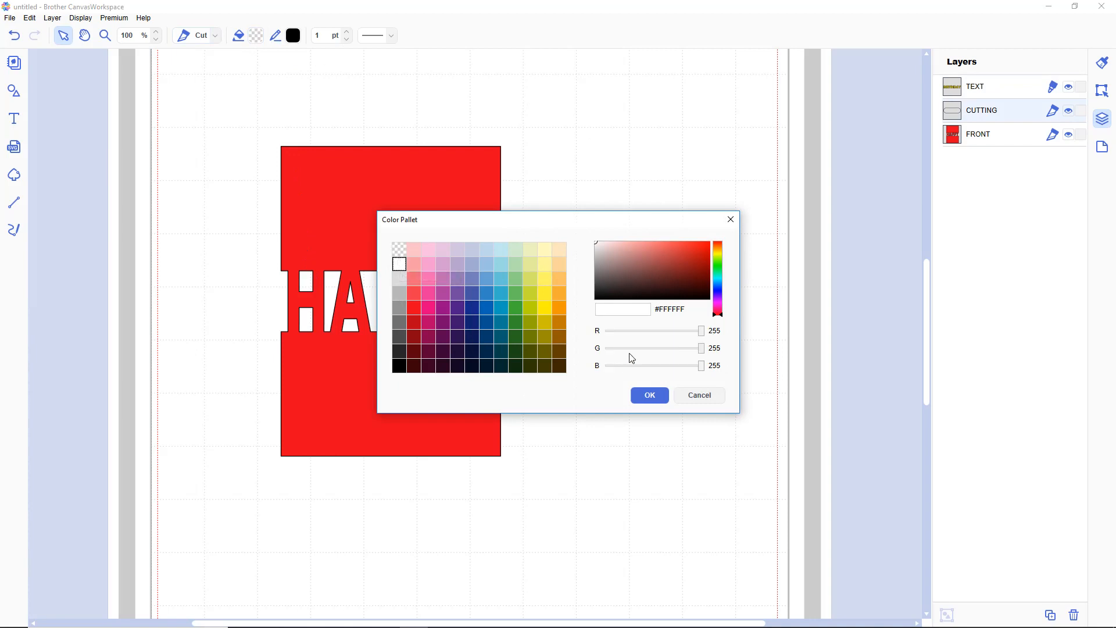
click(654, 401)
Step: Move the pill and its BIRTHDAY text onto the red card, just below the last letters of HAPPY
drag(594, 262, 737, 353)
drag(443, 351, 446, 346)
click(594, 349)
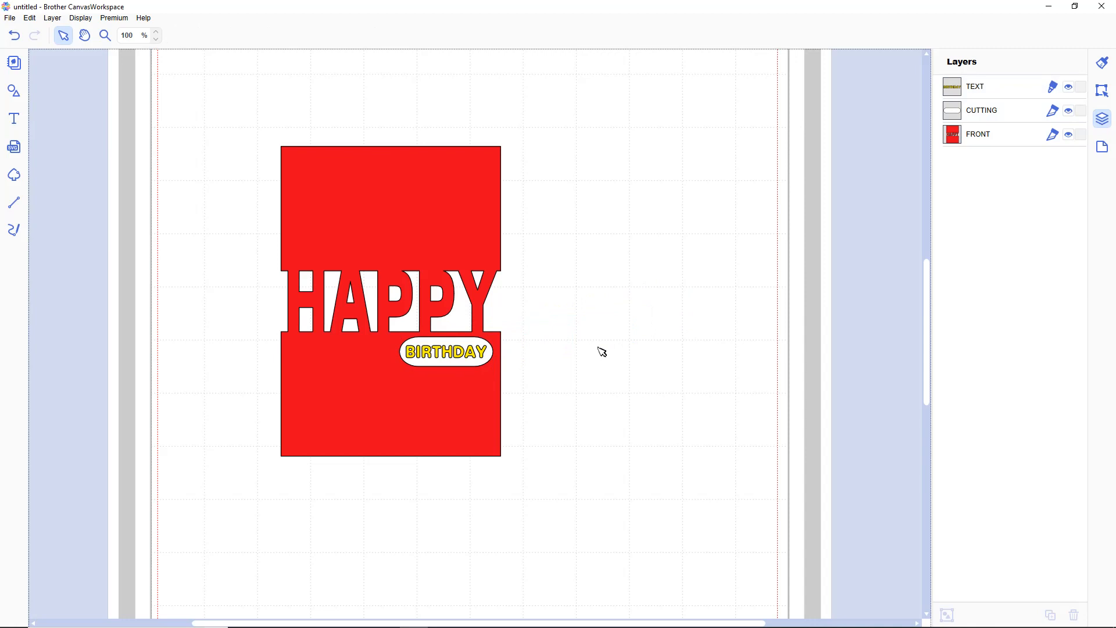
Step: Move the complete HAPPY BIRTHDAY card design to the right side of the mat
drag(252, 121, 523, 442)
drag(389, 378, 648, 461)
scroll(435, 359, down, 4)
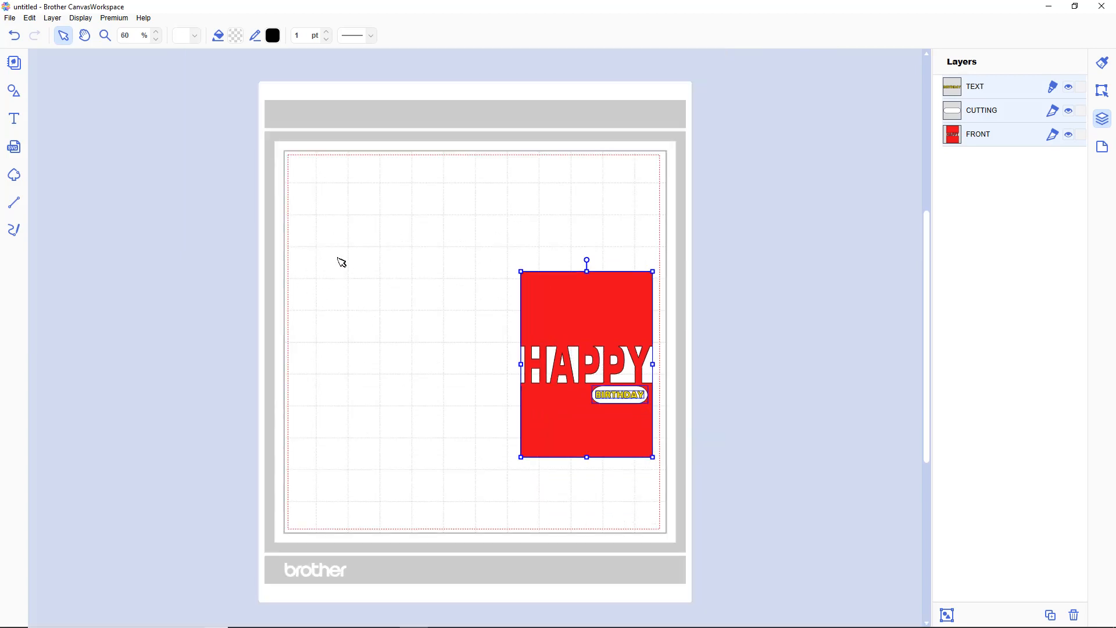
Step: Insert a plain rectangle, set its width to 105 mm and place it at about X 38.9 mm, Y 63.9 mm
click(12, 94)
click(82, 285)
drag(485, 216, 521, 388)
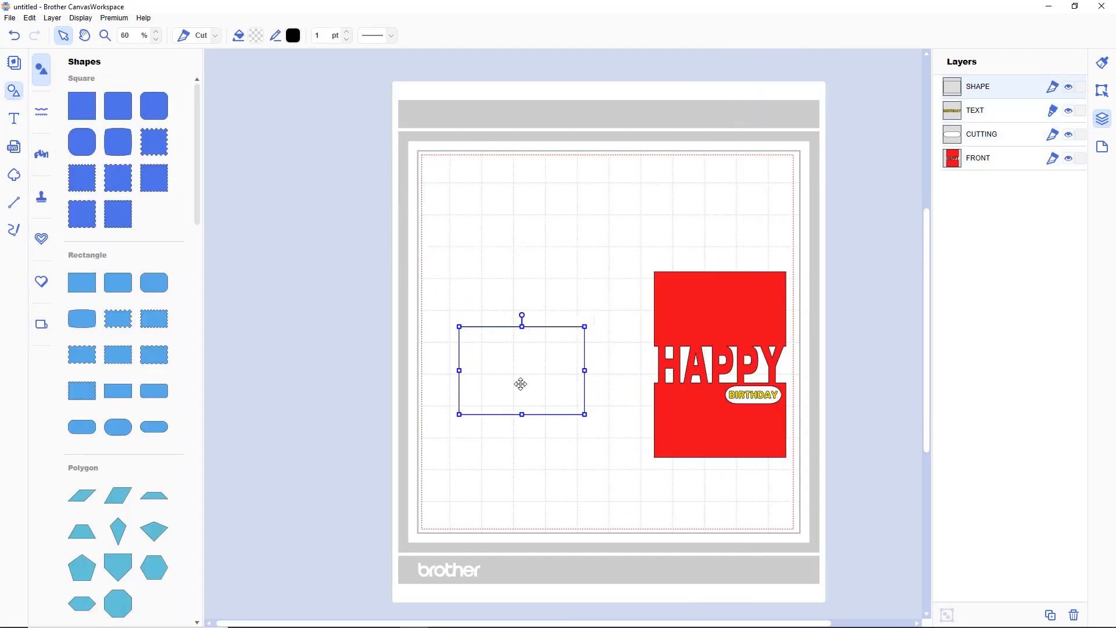
click(1103, 90)
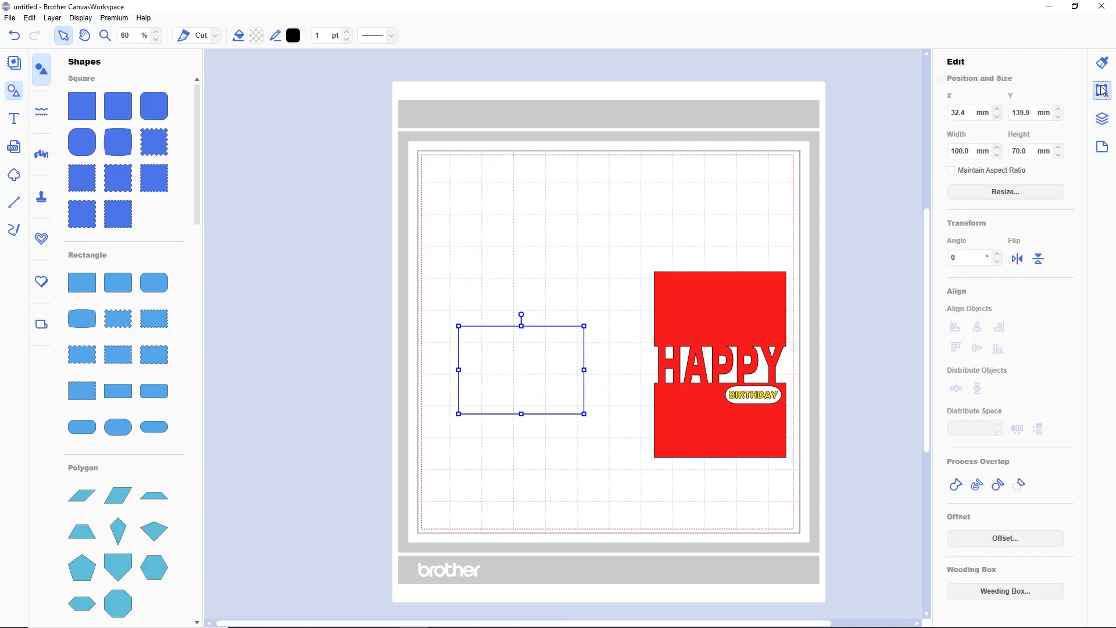
click(977, 153)
text(105.)
key(Return)
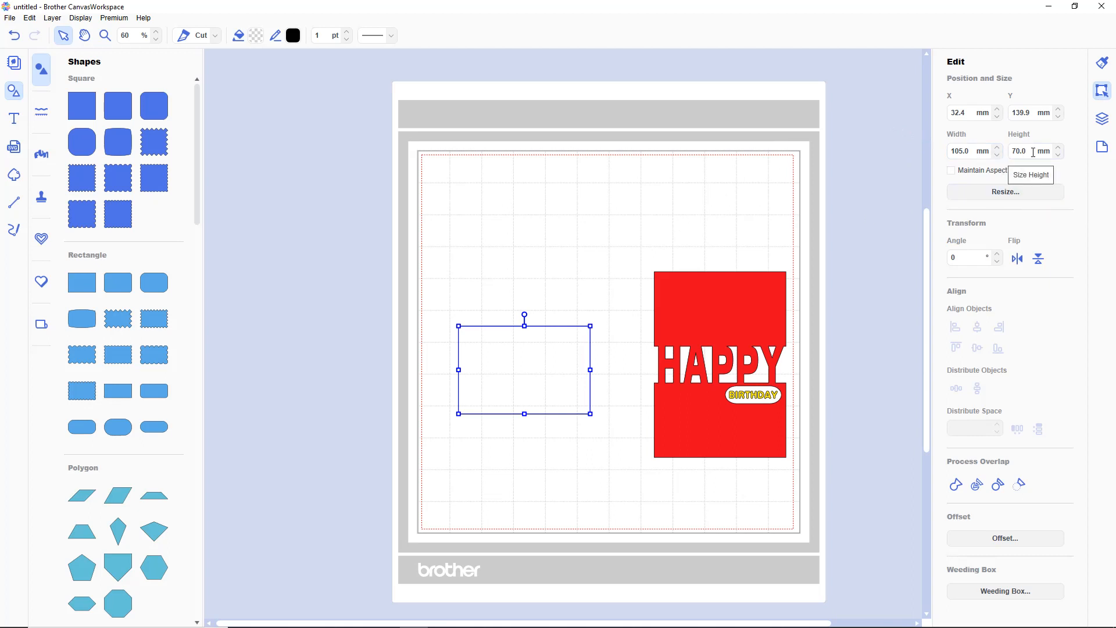
drag(525, 353, 534, 257)
Step: Insert a second plain rectangle, size it to 105 by 148 mm and place it over the first rectangle
click(81, 295)
drag(468, 218, 282, 287)
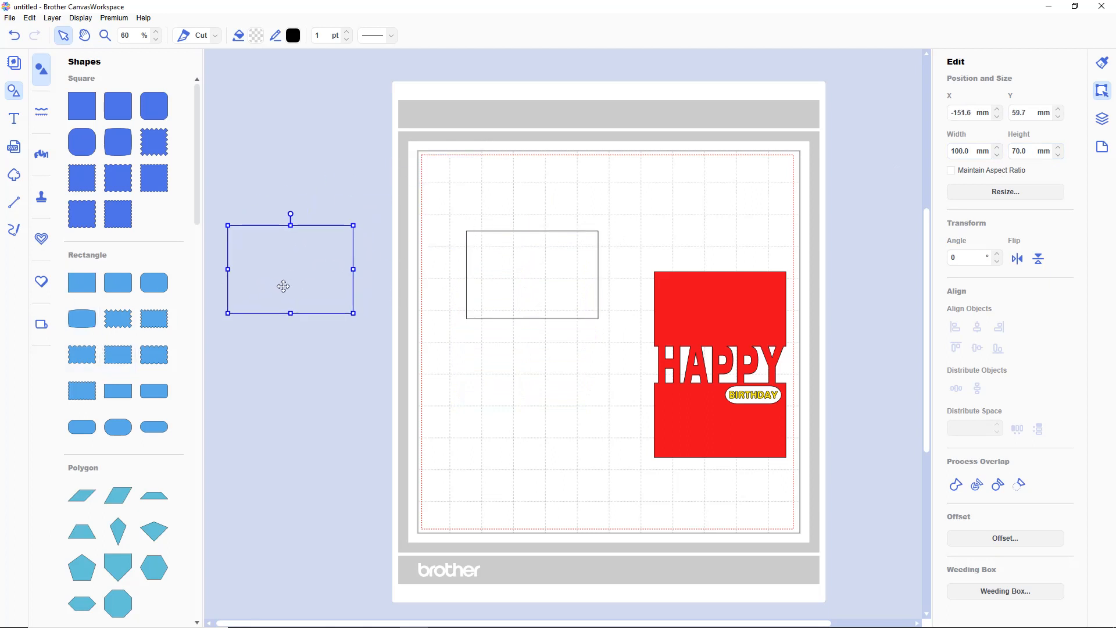
drag(972, 151, 885, 145)
text(10)
key(Tab)
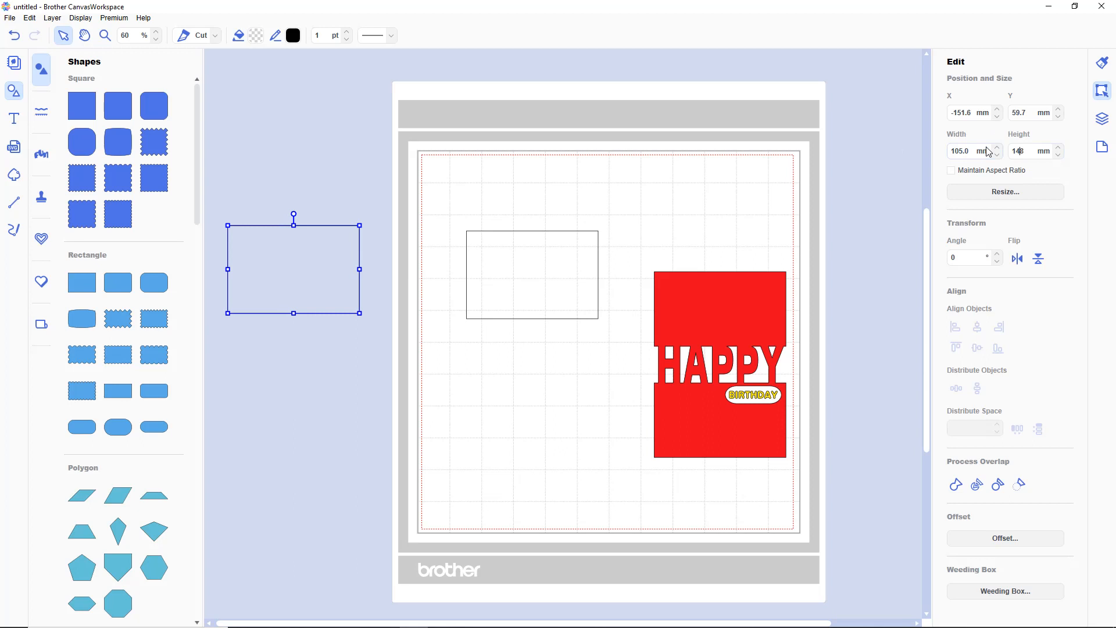
text(148.)
key(Return)
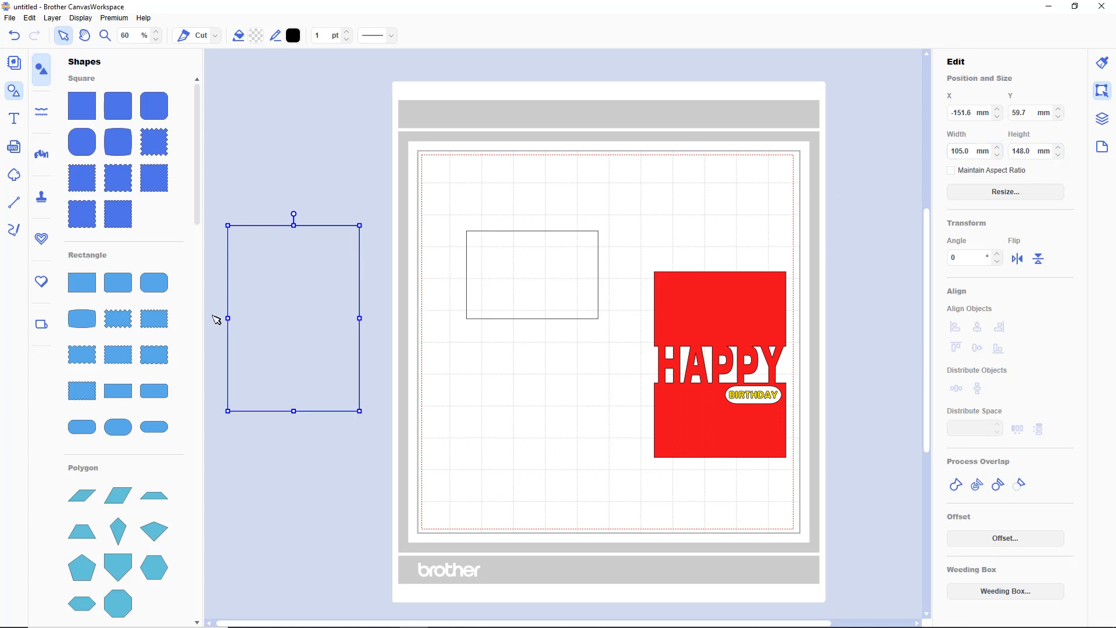
drag(281, 309, 526, 257)
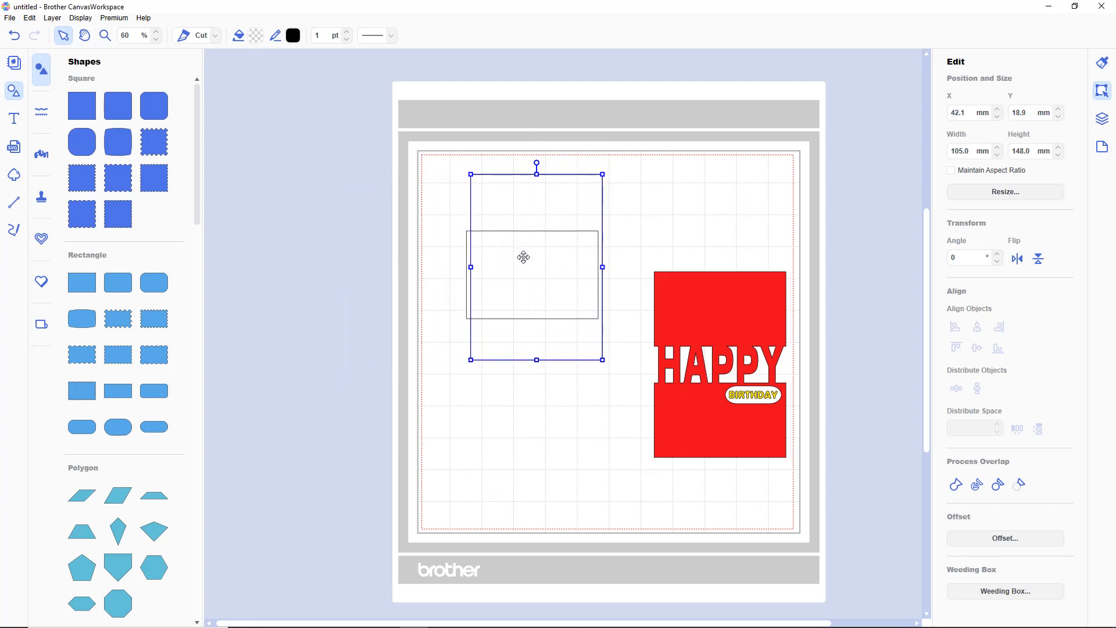
Step: Set the smaller rectangle's width to 95 mm
click(467, 297)
drag(974, 153, 942, 158)
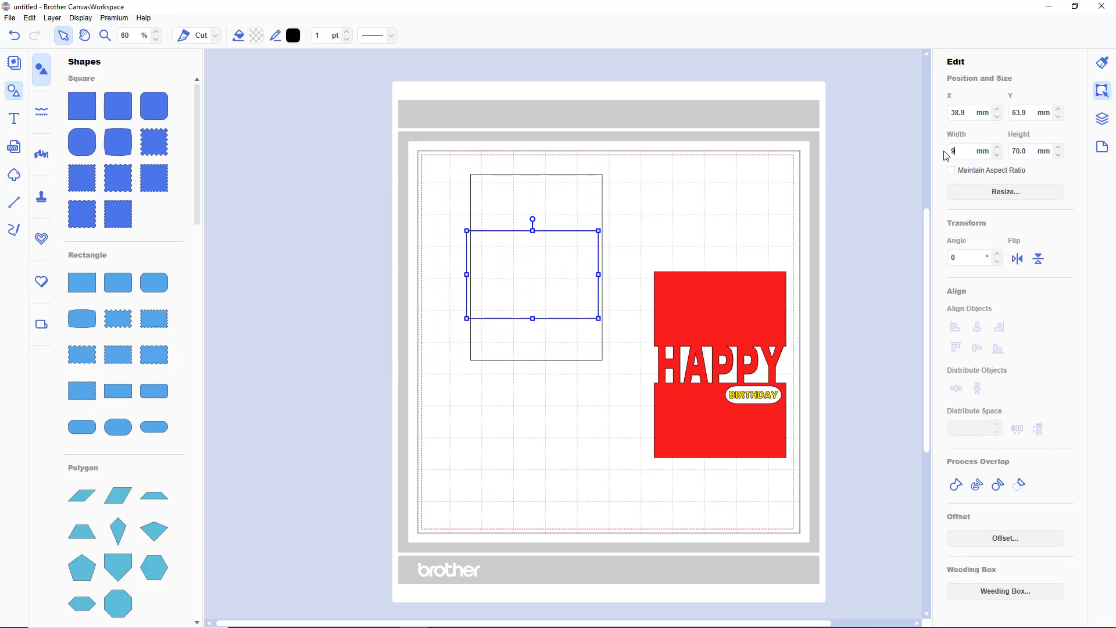
key(Return)
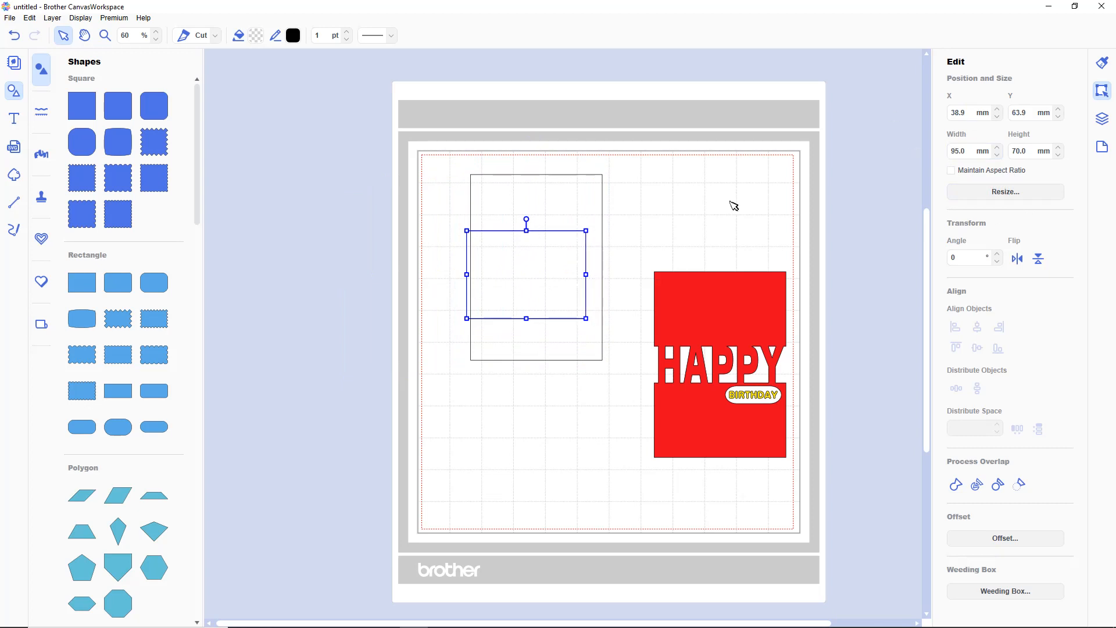
Step: Move the tall rectangle to about X 33.3 mm, Y 28.2 mm around the smaller one, and centre the two horizontally and vertically
mouse_move(527, 253)
mouse_down()
mouse_move(565, 254)
mouse_move(508, 259)
mouse_move(522, 267)
mouse_up()
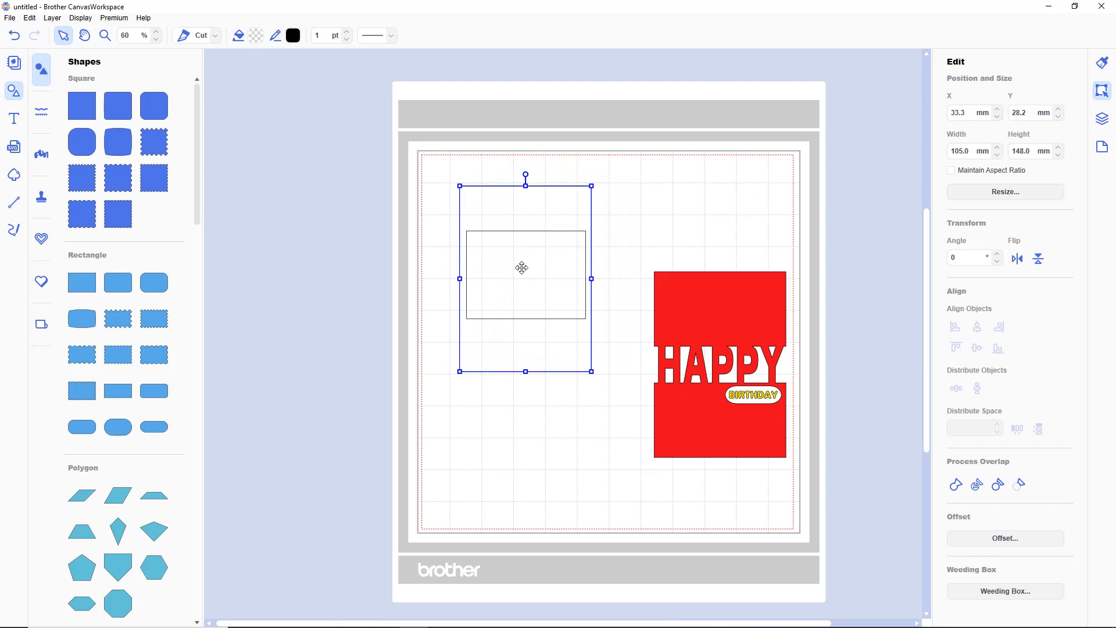
drag(433, 162, 610, 404)
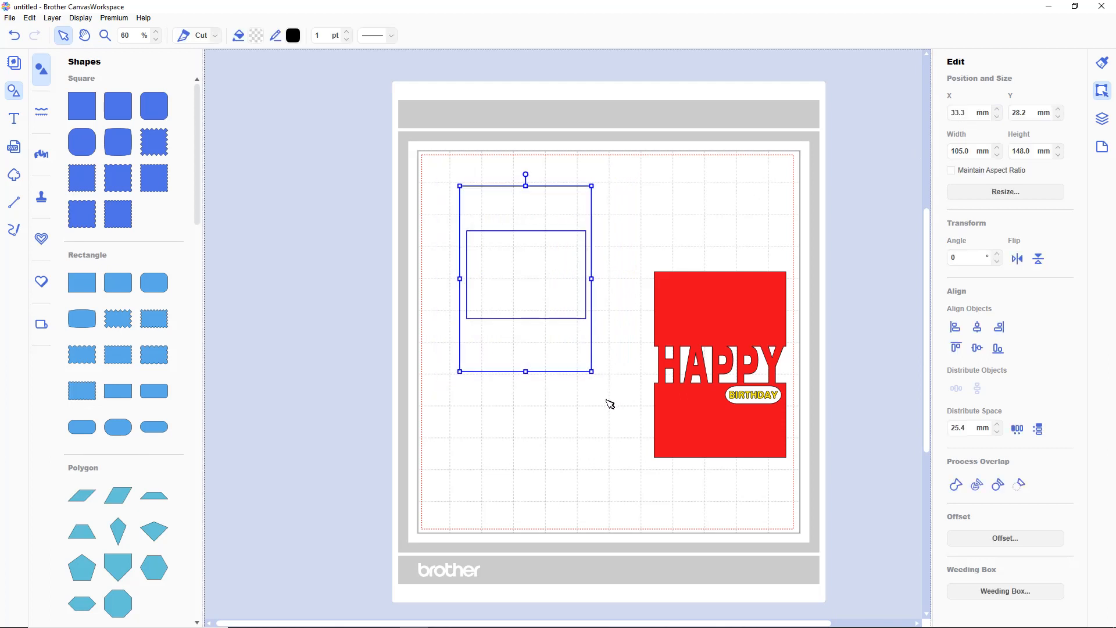
click(978, 327)
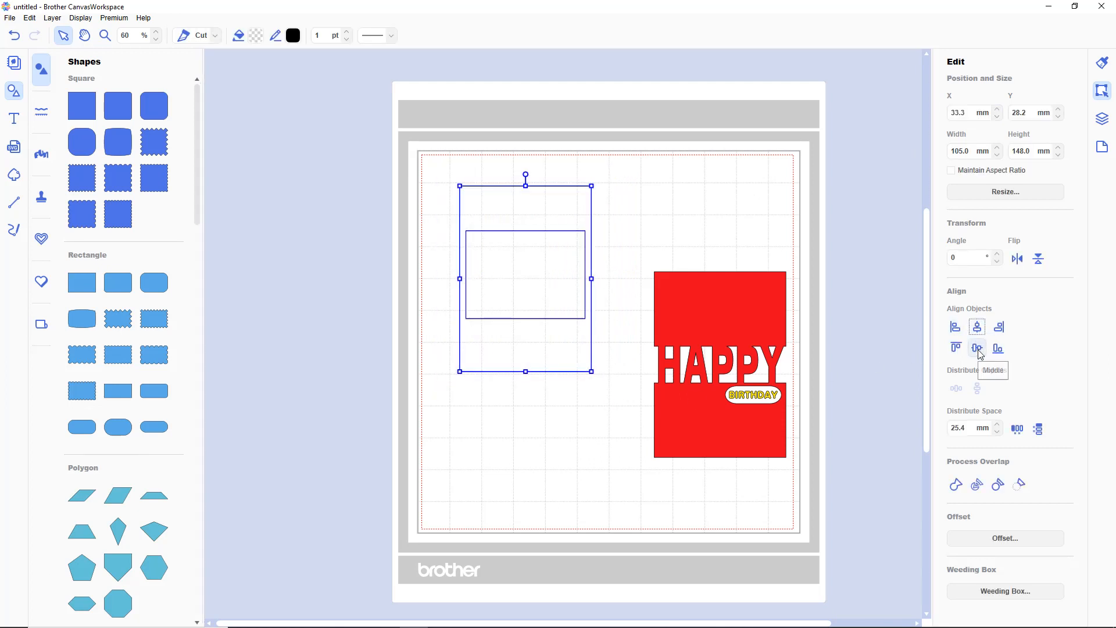
click(979, 350)
click(304, 331)
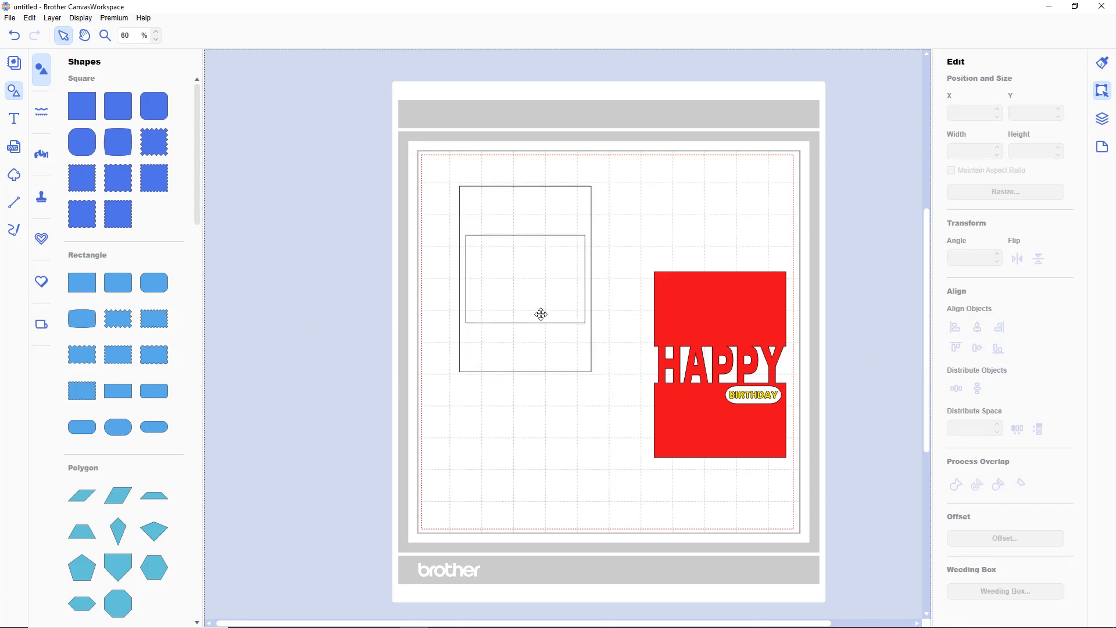
click(520, 296)
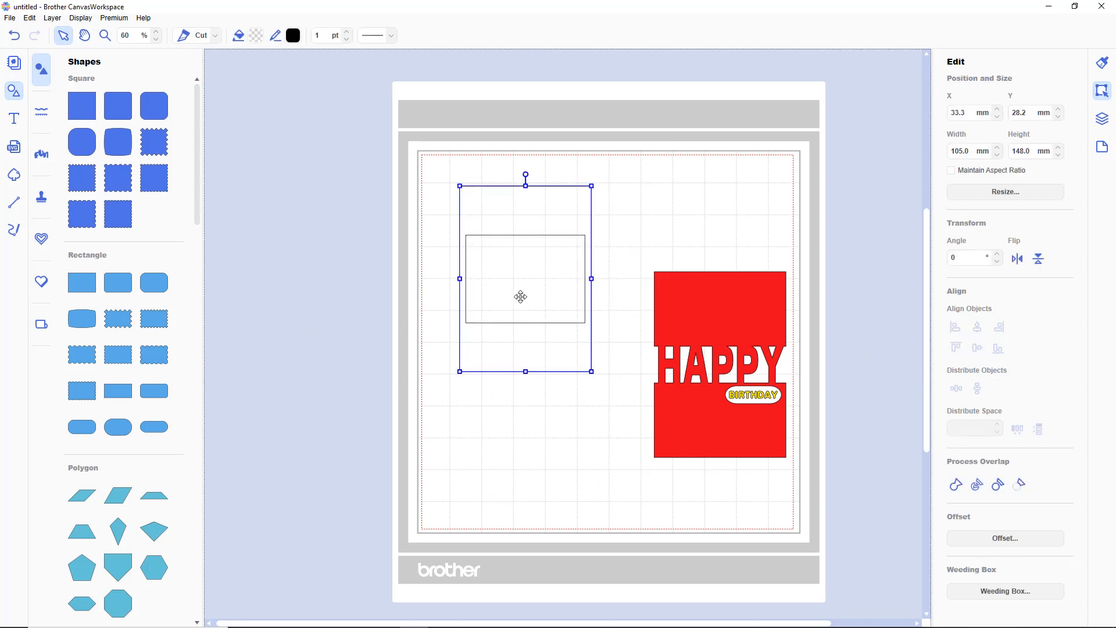
Step: Move the tall rectangle off to the side and stretch the smaller rectangle downward to about 105.1 mm high
drag(478, 331, 333, 332)
click(556, 306)
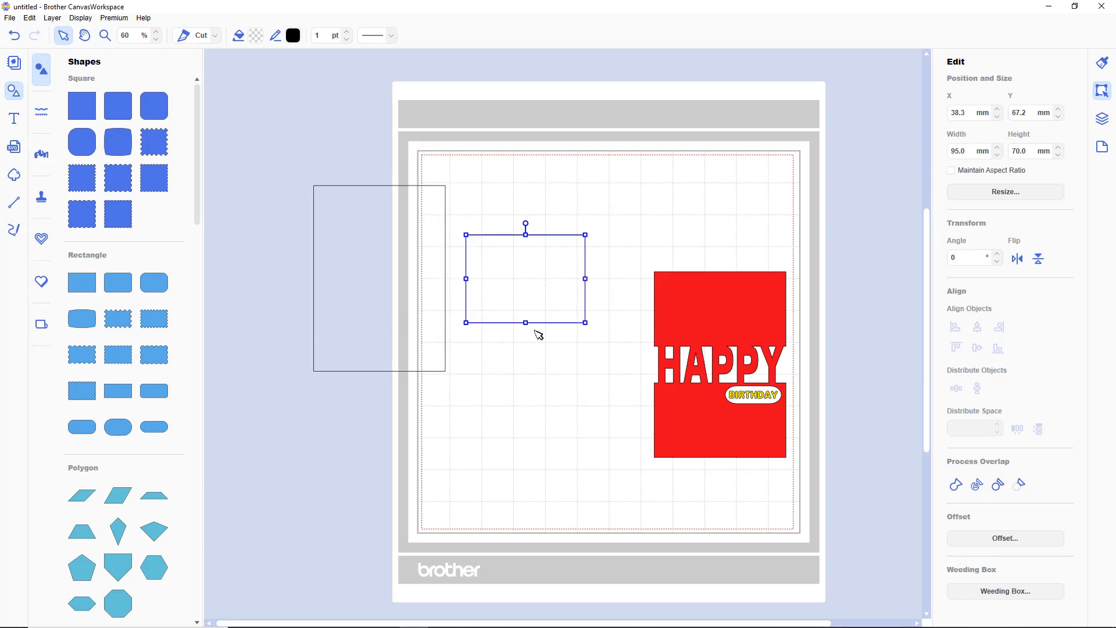
drag(528, 325, 526, 367)
Step: Centre the two rectangles horizontally on each other and align their bottom edges
drag(280, 163, 605, 373)
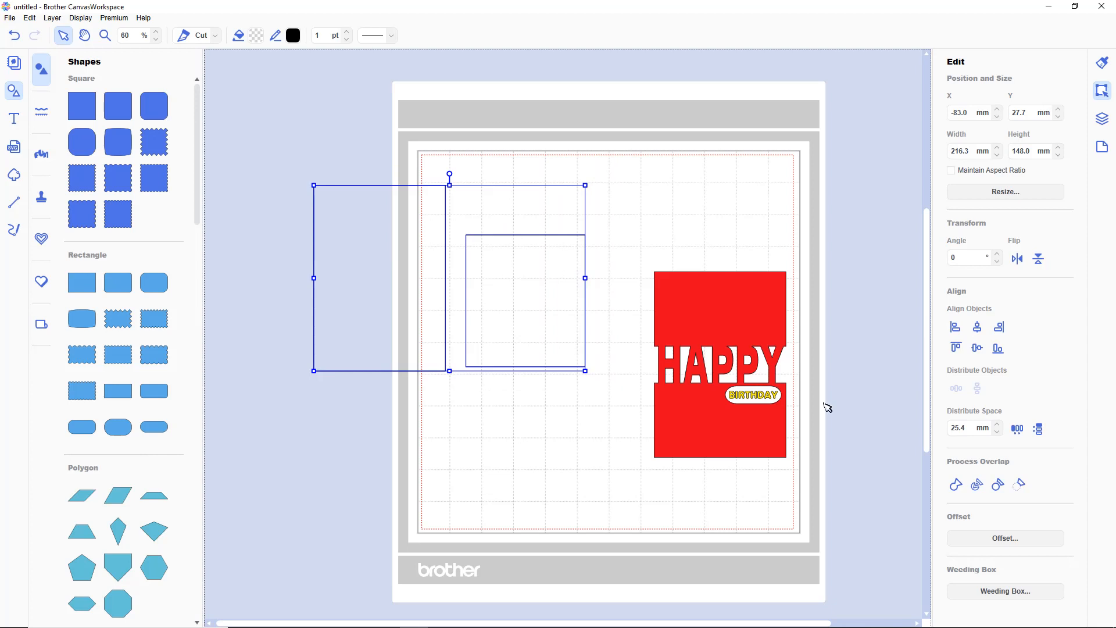
click(979, 329)
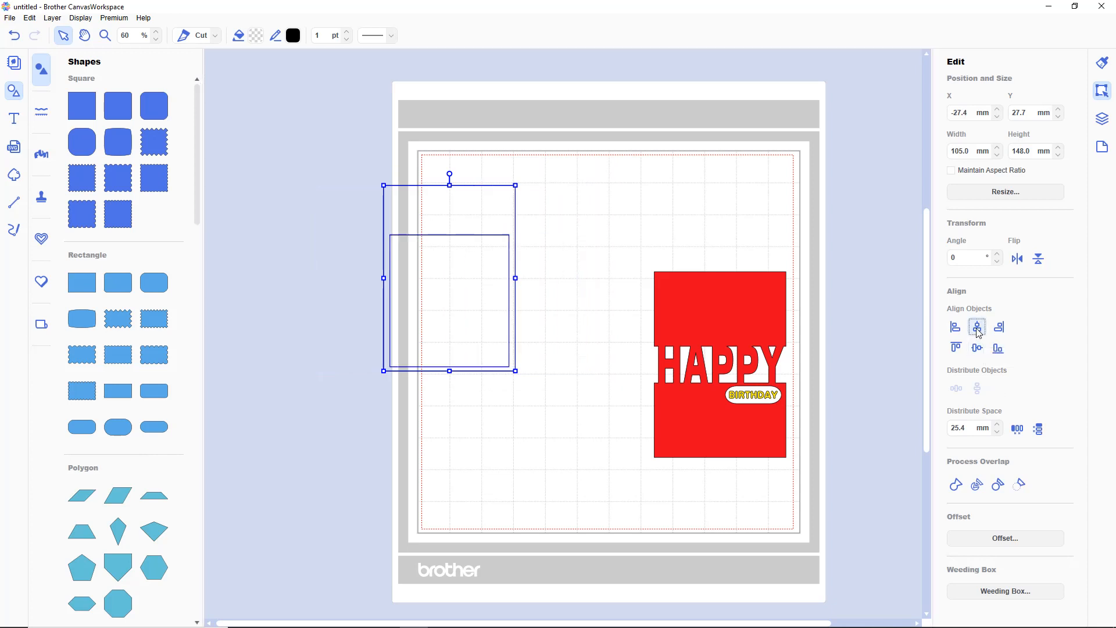
click(1000, 352)
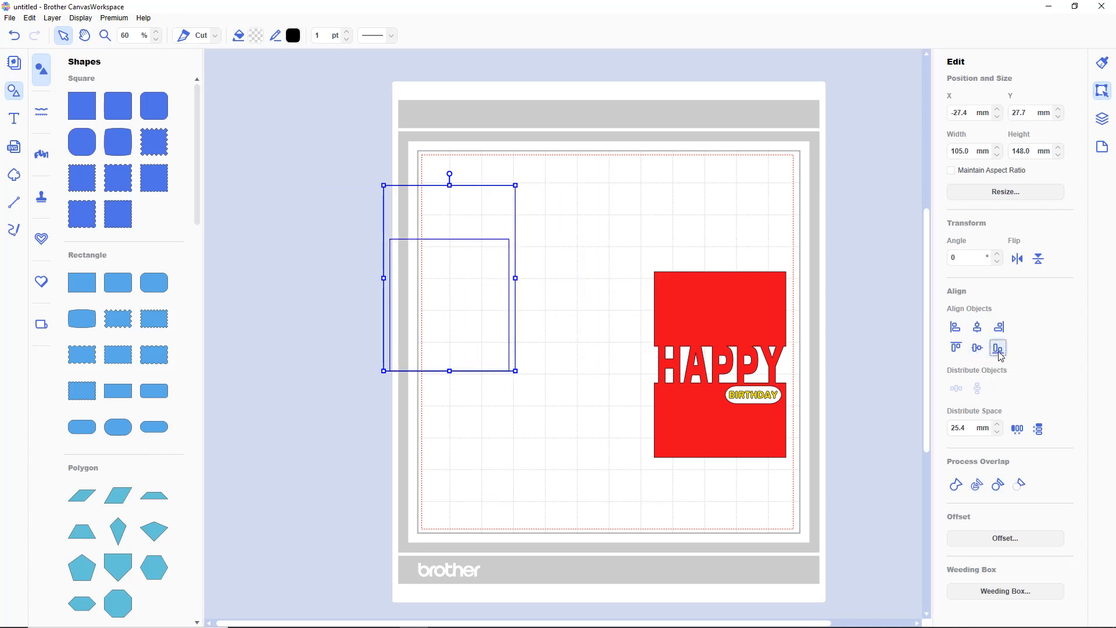
click(316, 412)
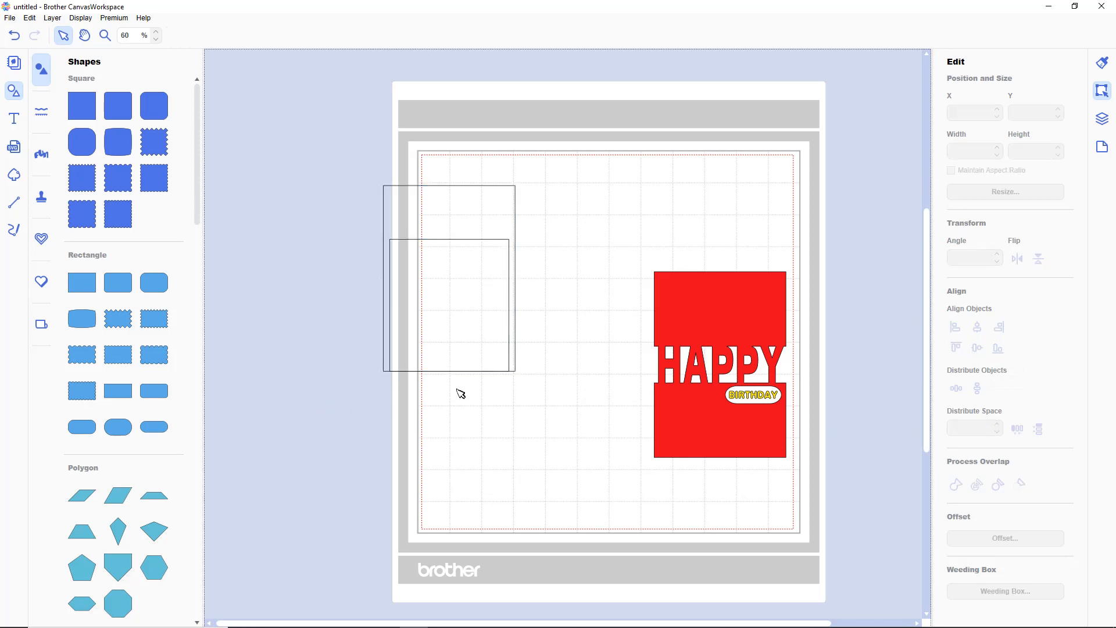
Step: Fill the tall rectangle with pink #F499CC and send it to the back
click(469, 216)
click(256, 36)
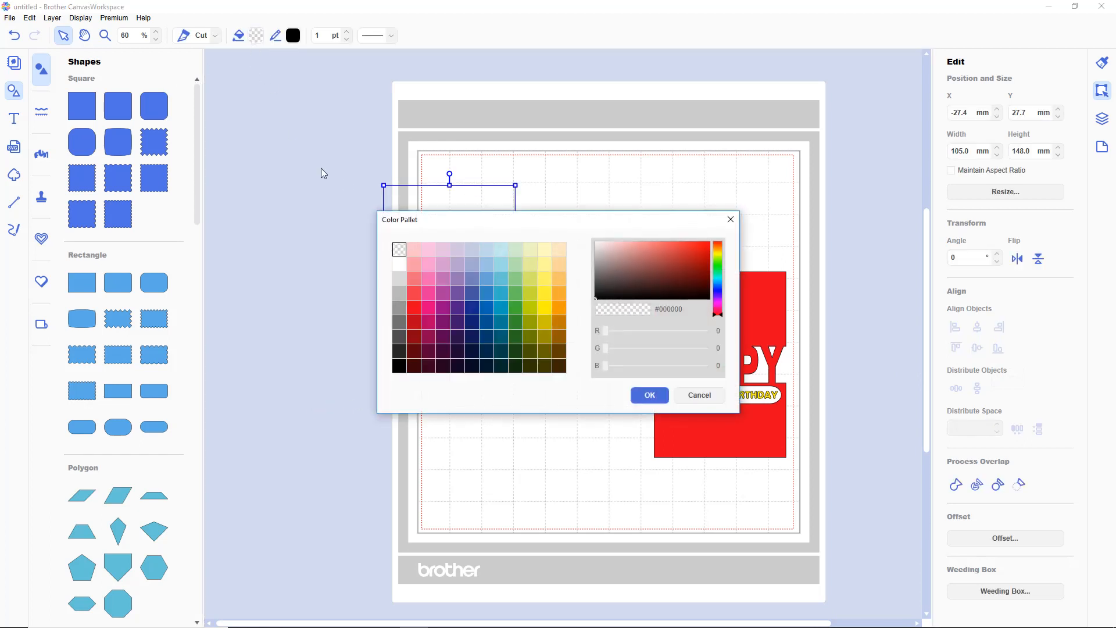
click(431, 268)
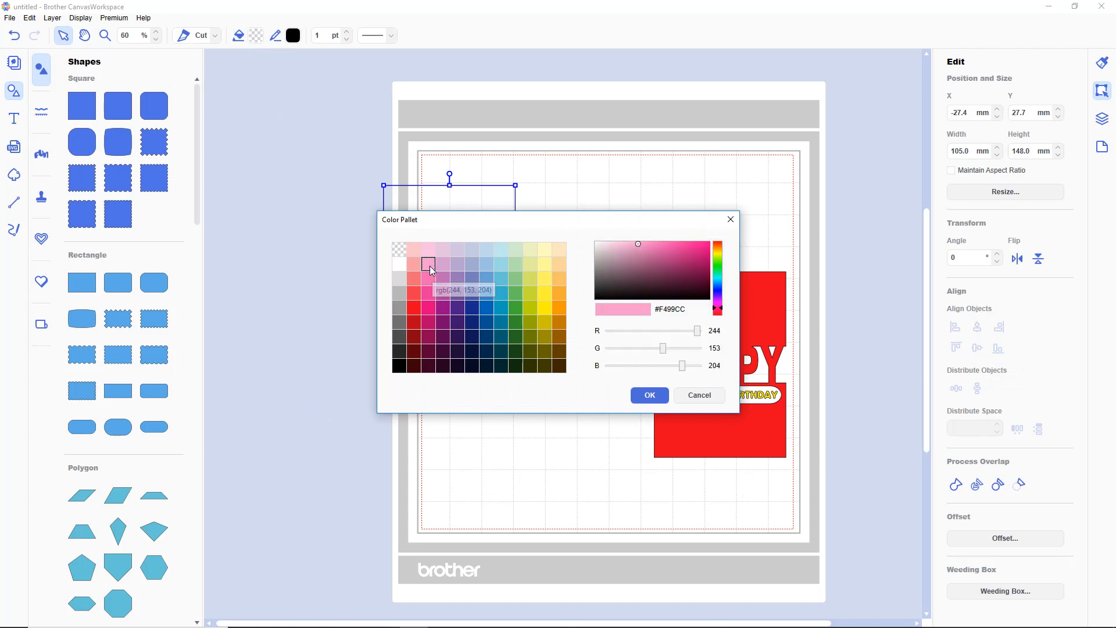
click(649, 395)
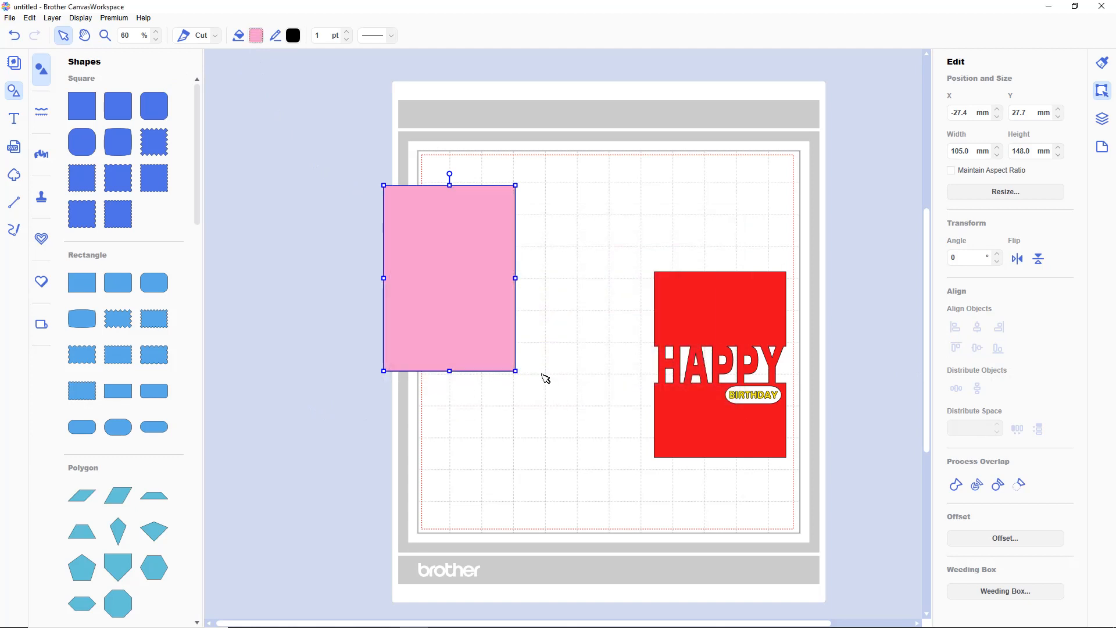
right_click(508, 343)
mouse_move(578, 450)
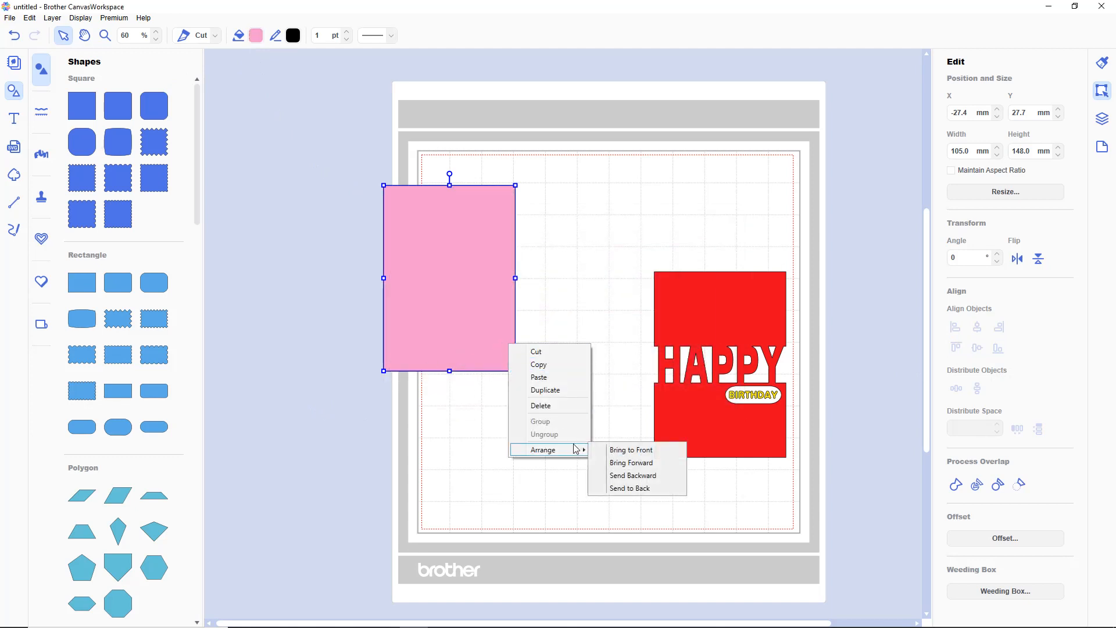
click(616, 490)
Step: Fill the smaller rectangle with white
click(464, 327)
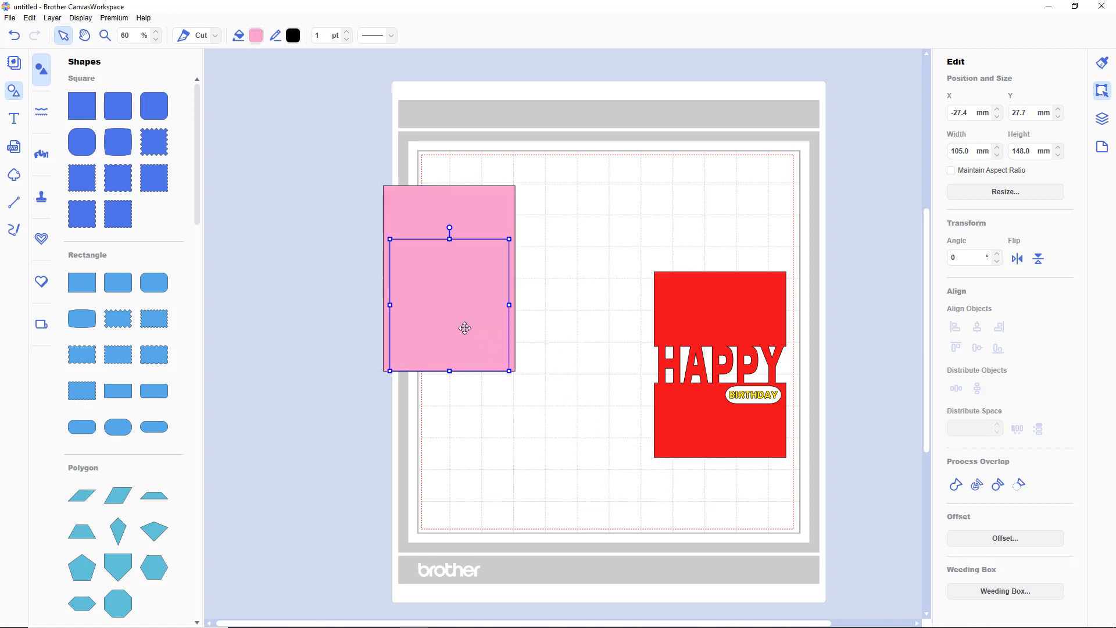
click(256, 39)
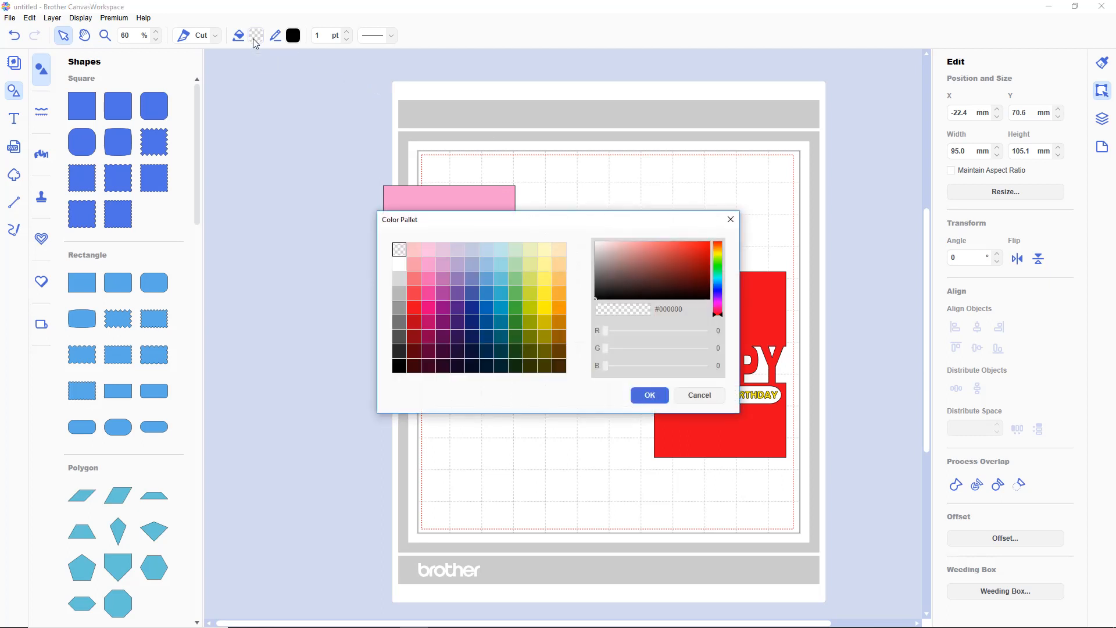
click(402, 263)
click(650, 396)
click(556, 446)
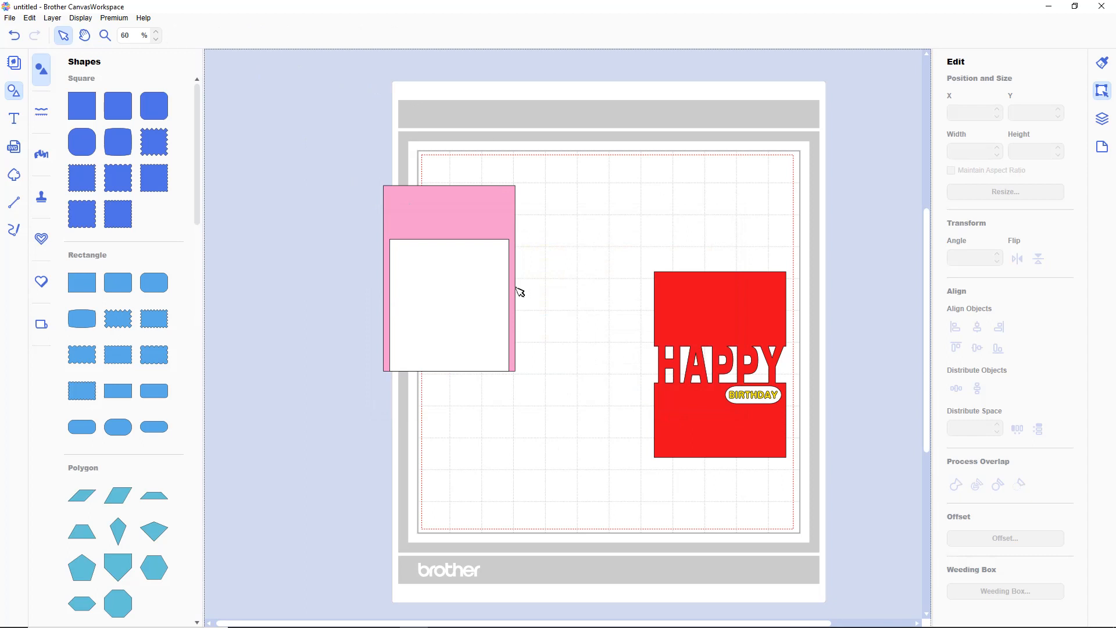
Step: Move the pink panel off the mat and place the white rectangle at about X 24.0 mm, Y 53.5 mm
drag(425, 202, 282, 197)
drag(460, 295, 519, 273)
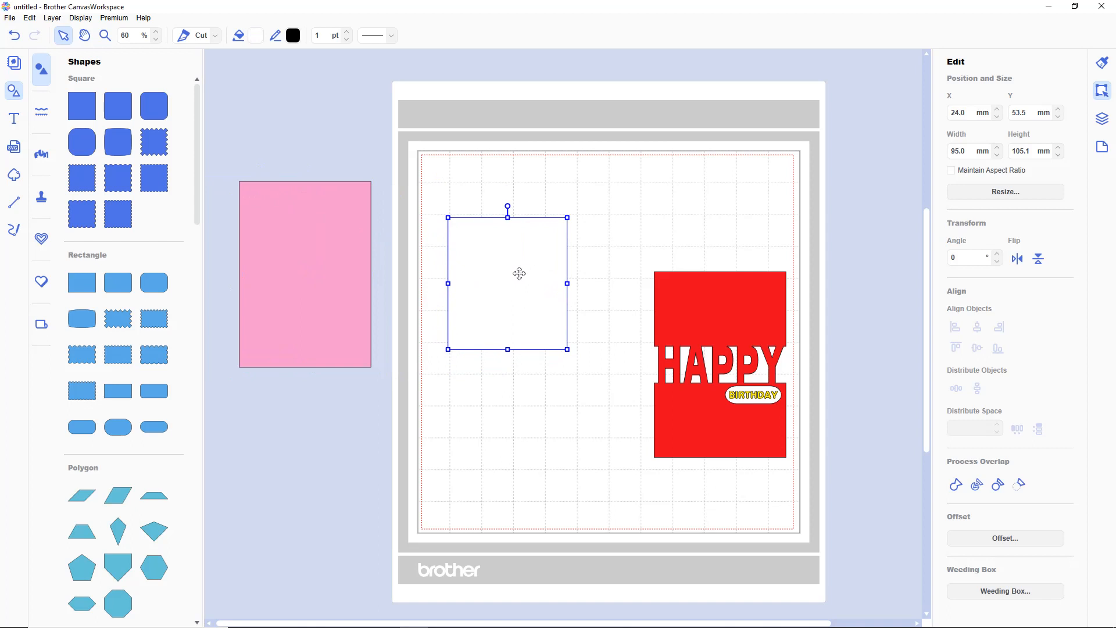
click(439, 195)
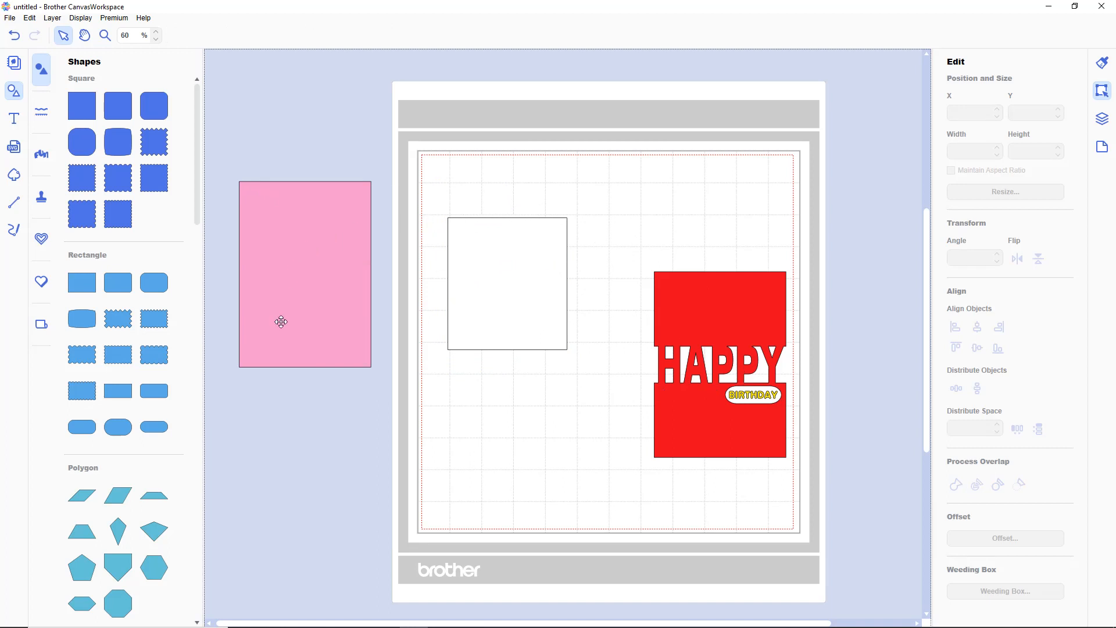
Step: Add the text HAPPY, about 90.7 by 25.1 mm, overlapping the white rectangle's upper edge at about X 25.9 mm, Y 29.6 mm
click(14, 119)
click(498, 211)
key(Escape)
text(HAPPY)
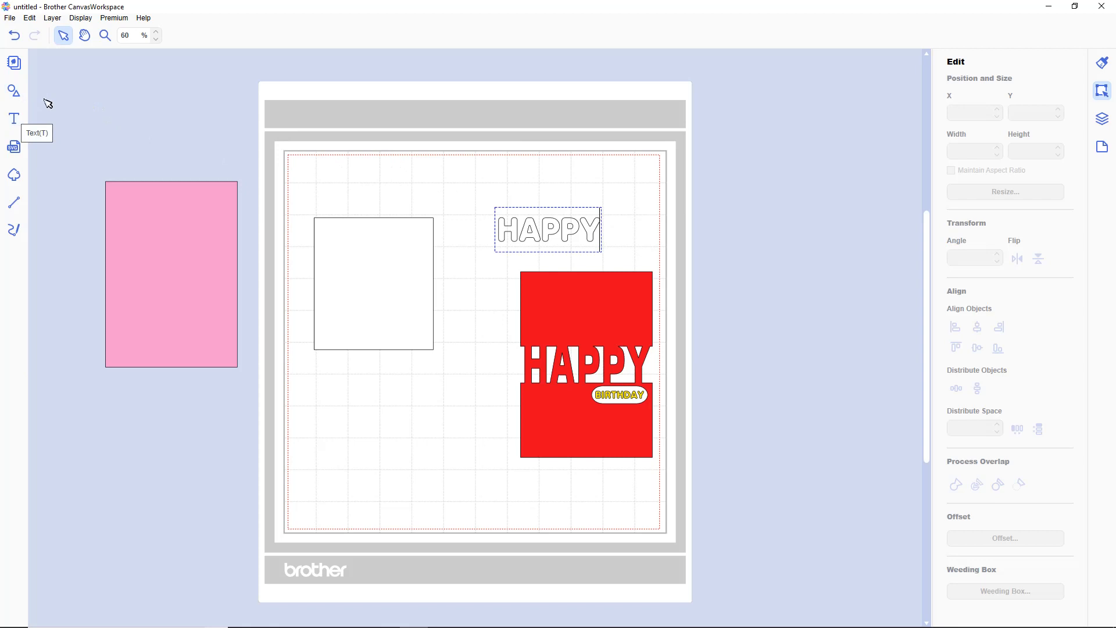
click(530, 238)
drag(531, 238, 385, 210)
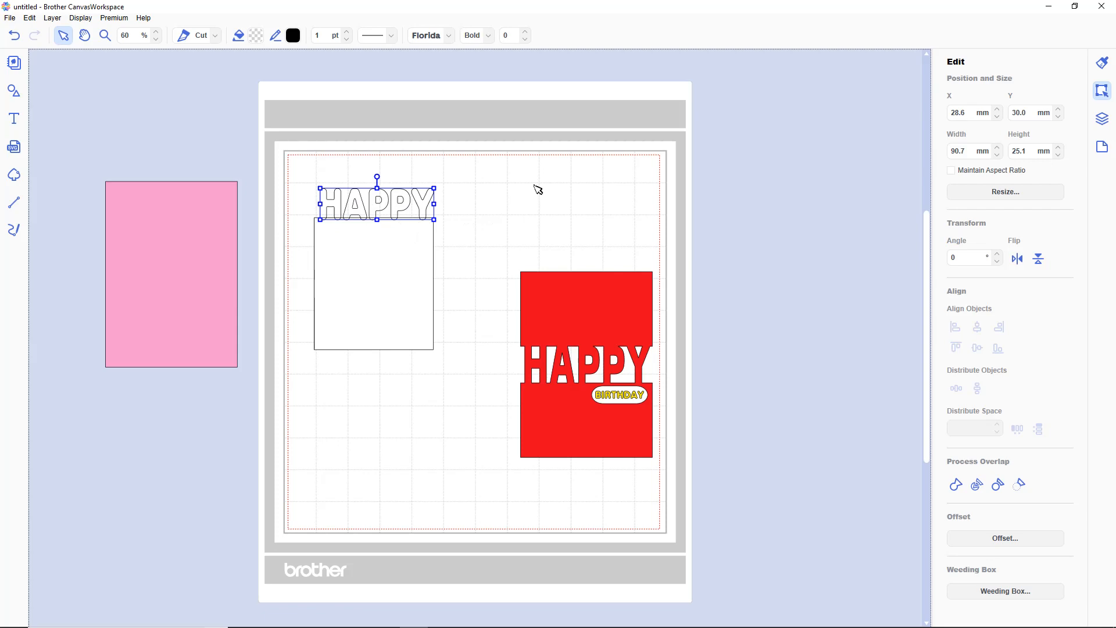
scroll(539, 189, up, 3)
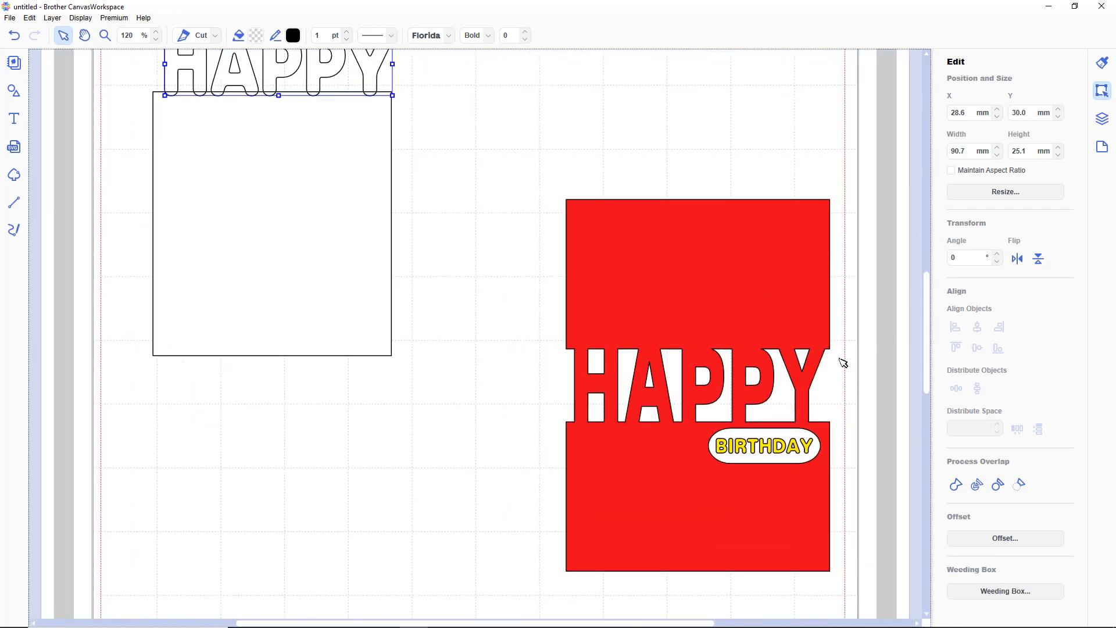
drag(928, 361, 921, 325)
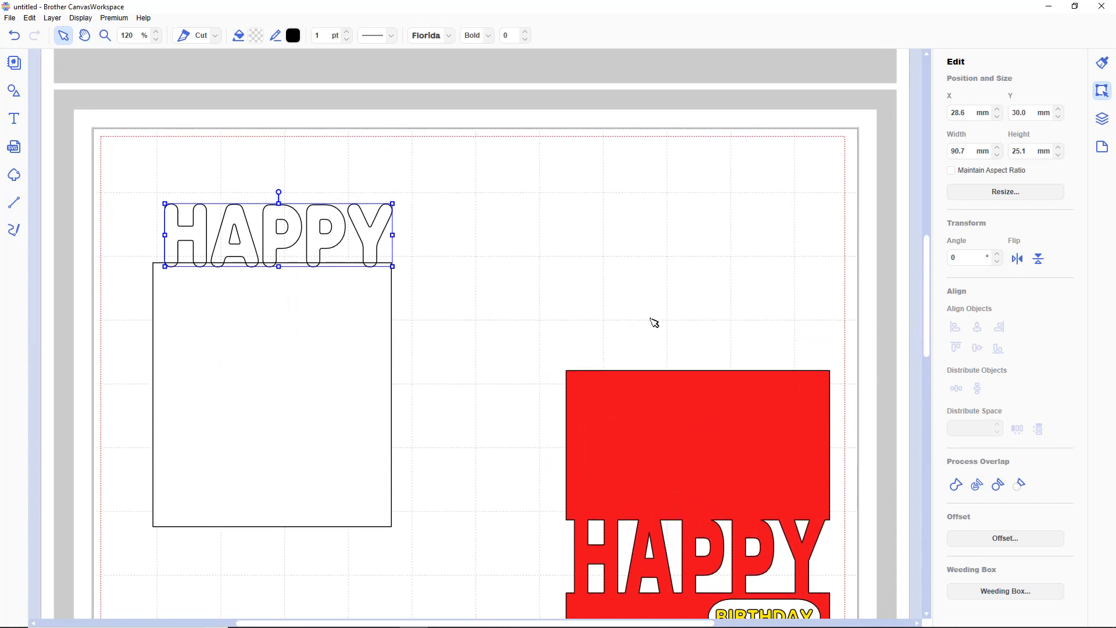
drag(308, 242, 301, 242)
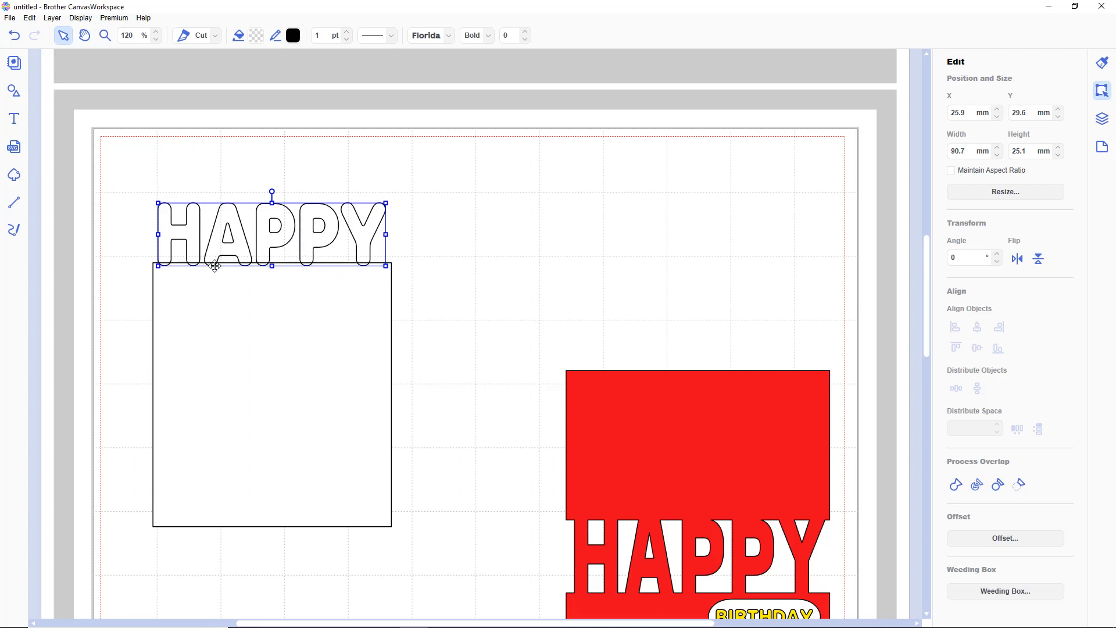
Step: Change the new HAPPY text's font to Brussels
click(285, 245)
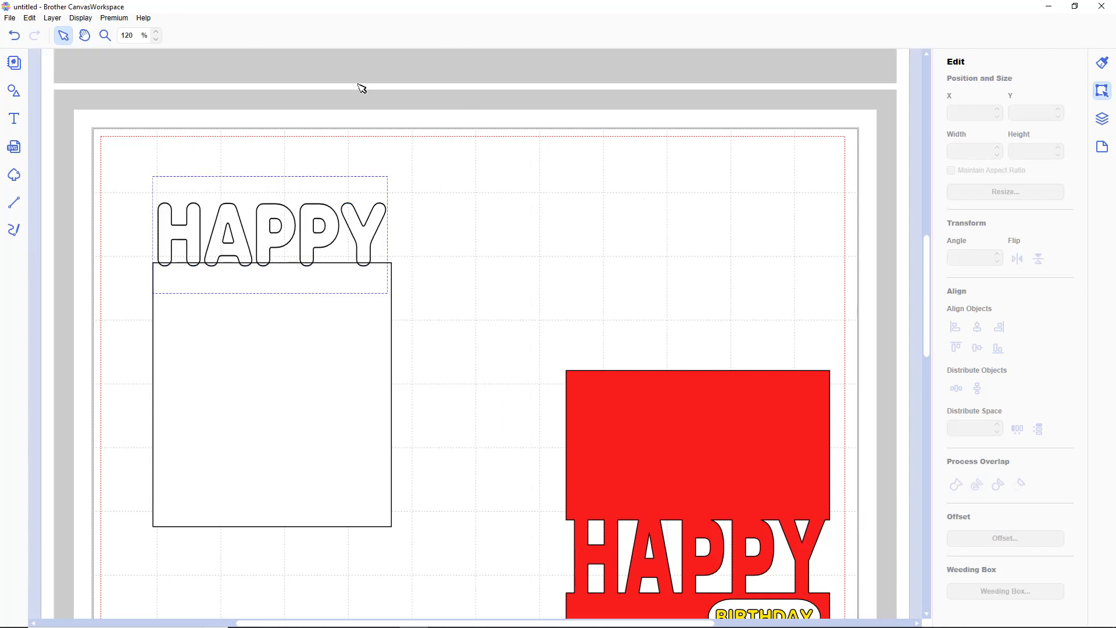
click(63, 36)
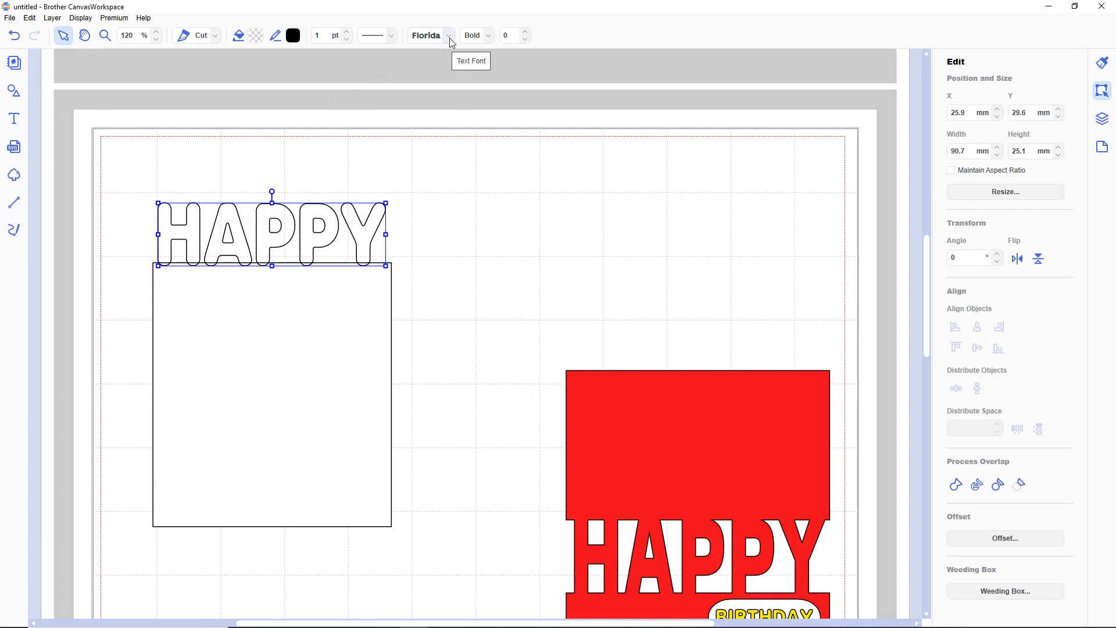
click(450, 37)
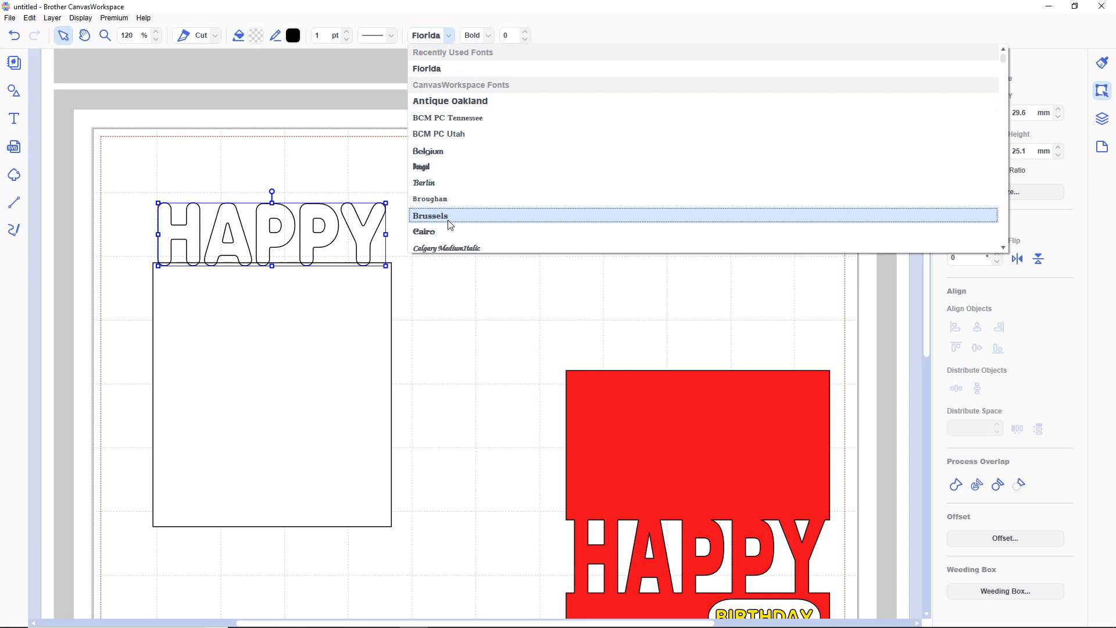
key(Escape)
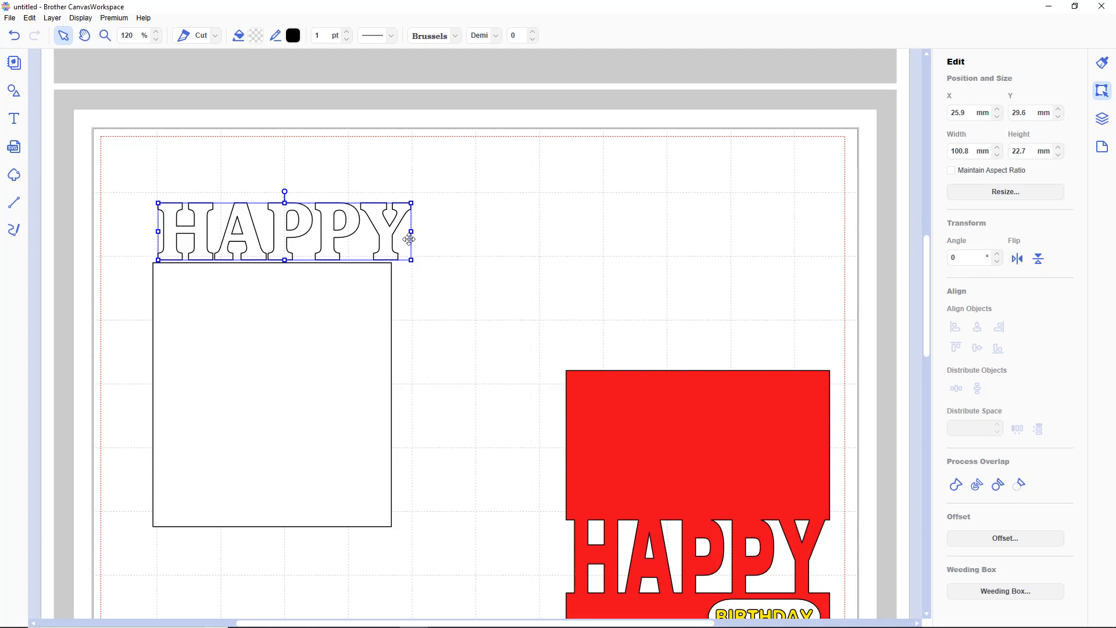
Step: Narrow the HAPPY text to about 92.3 mm and place it over the rectangle's upper edge at about X 25.4 mm, Y 31.4 mm
drag(411, 233, 389, 232)
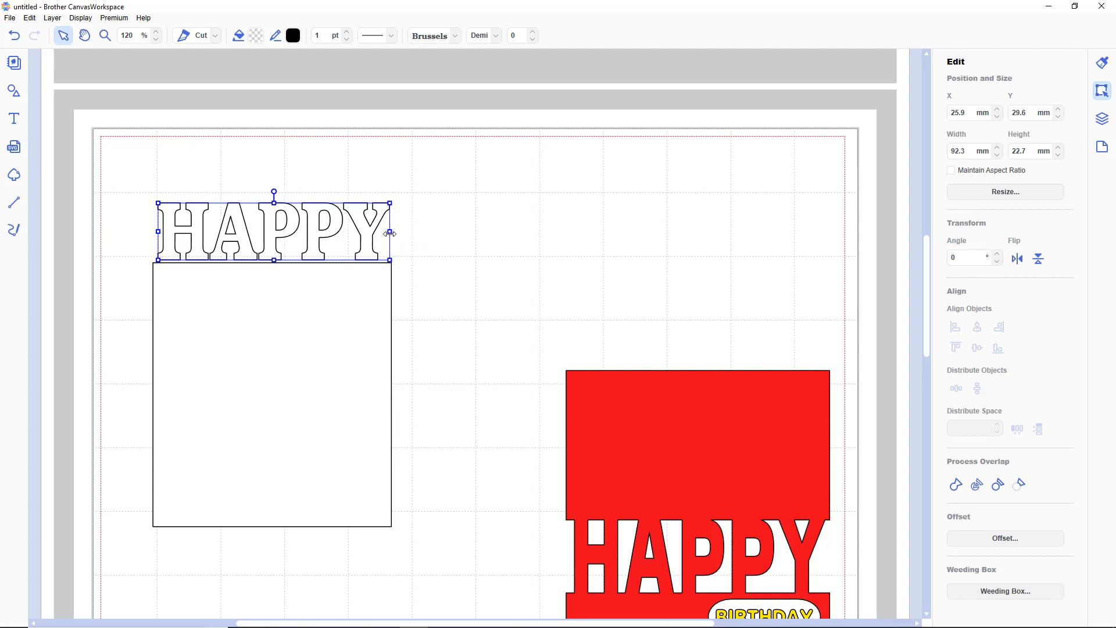
drag(275, 228, 274, 231)
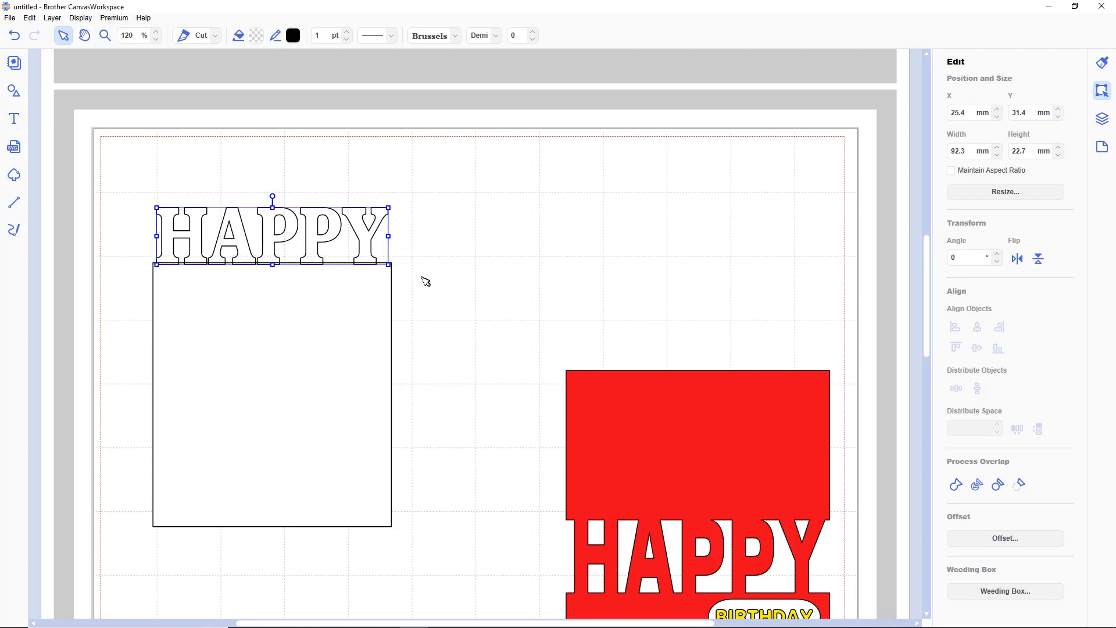
Step: Lay the pink panel behind the HAPPY text and white rectangle to check the fit, and move it back off the mat
scroll(426, 281, down, 3)
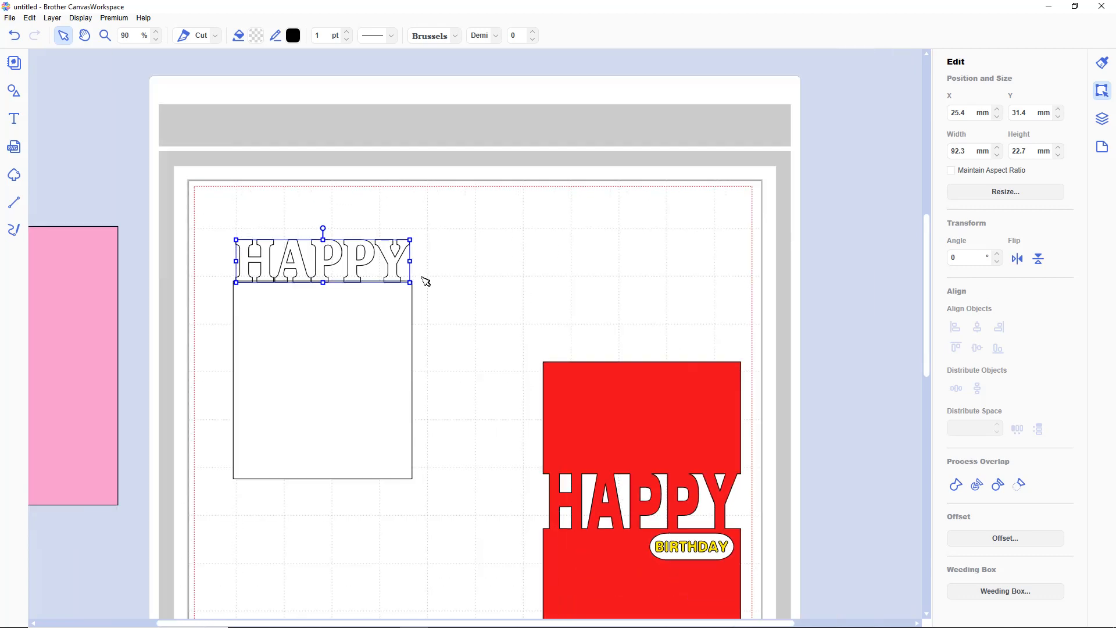
drag(173, 342, 372, 326)
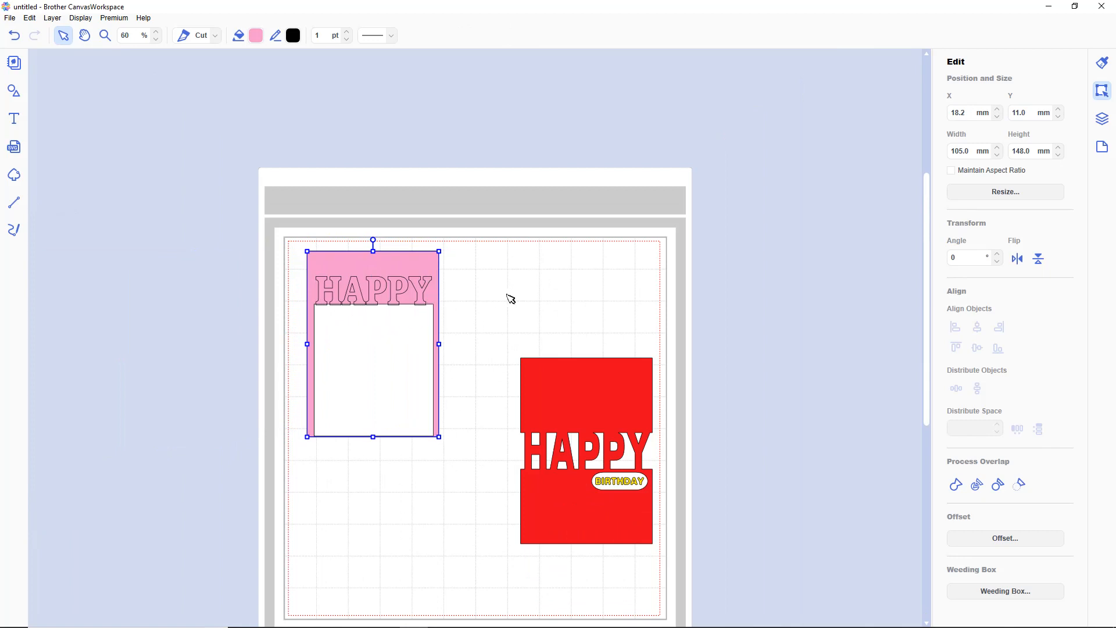
click(512, 298)
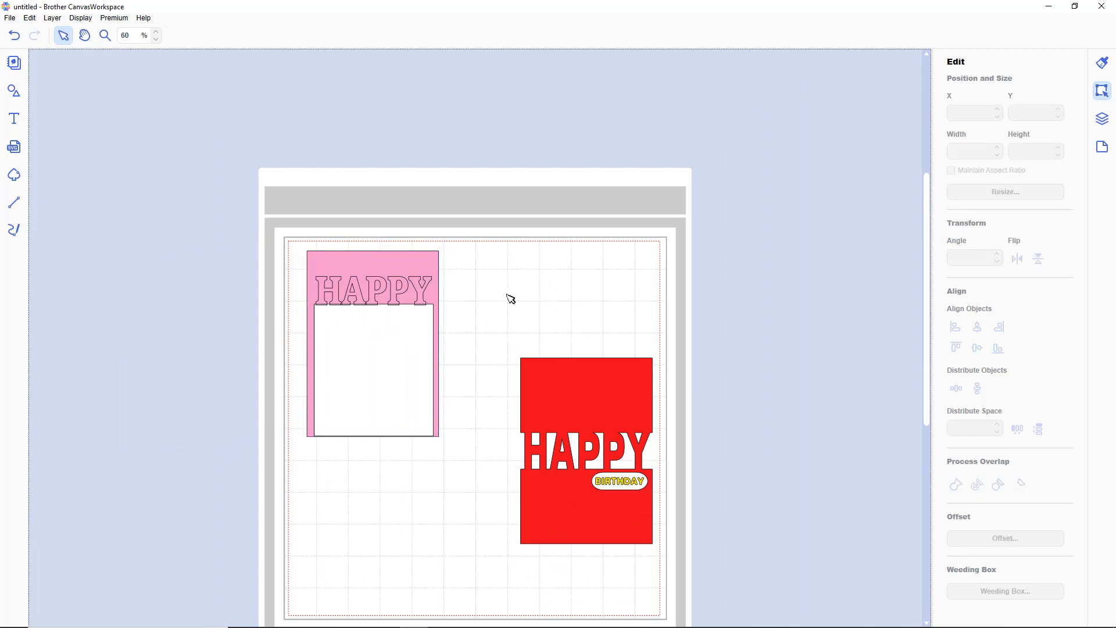
click(386, 269)
drag(385, 269, 143, 281)
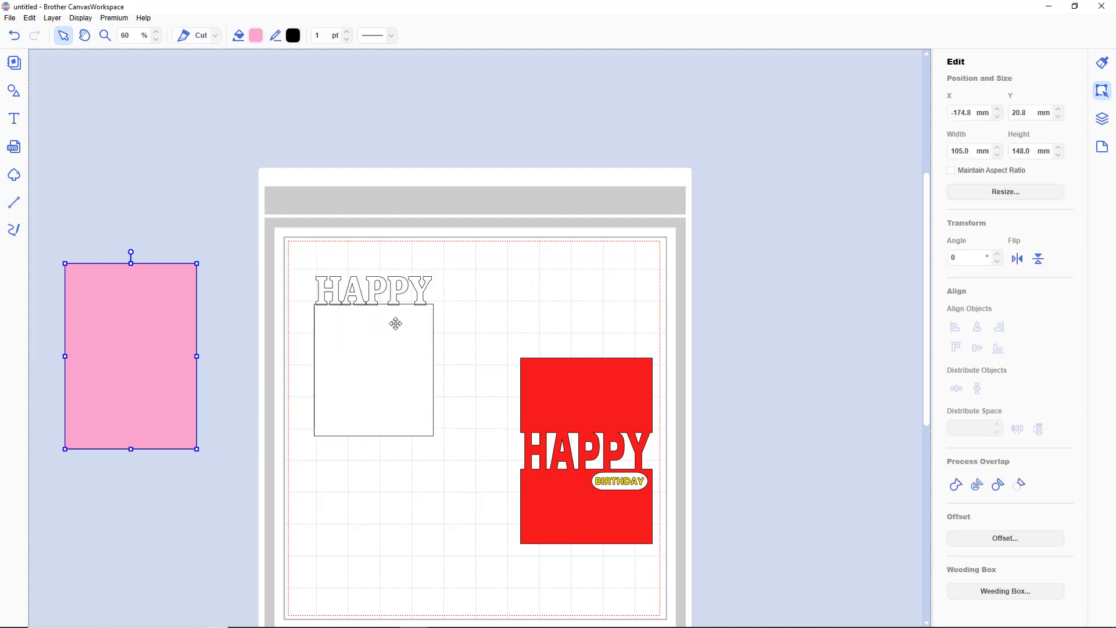
Step: Try to unify the HAPPY text with the white rectangle, inspect the merged outline's path points, and undo the merge
drag(290, 257, 464, 459)
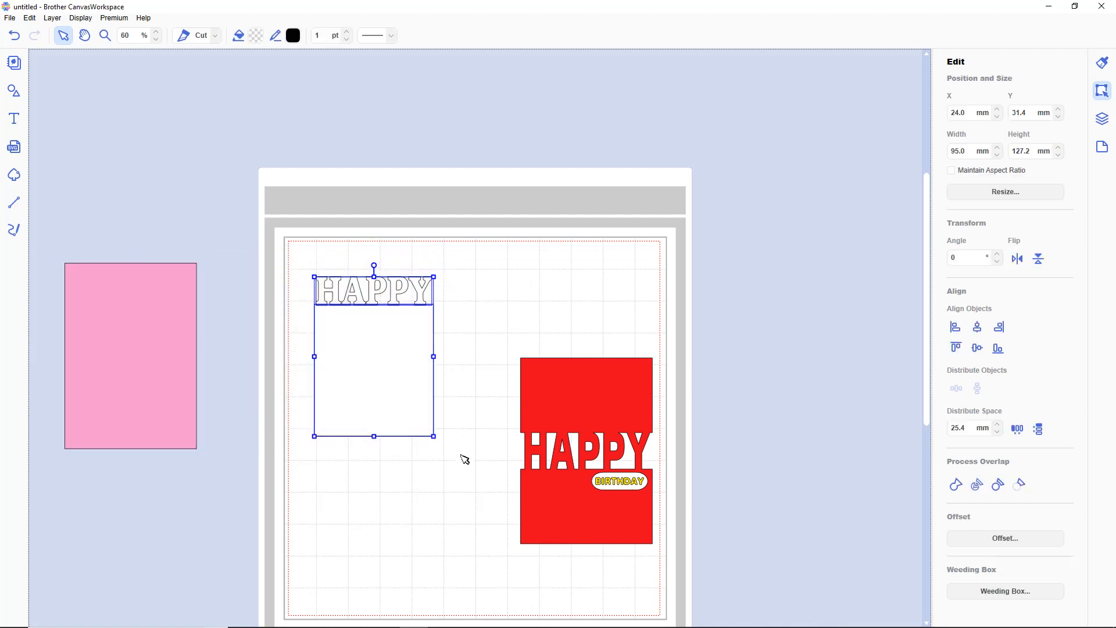
click(958, 490)
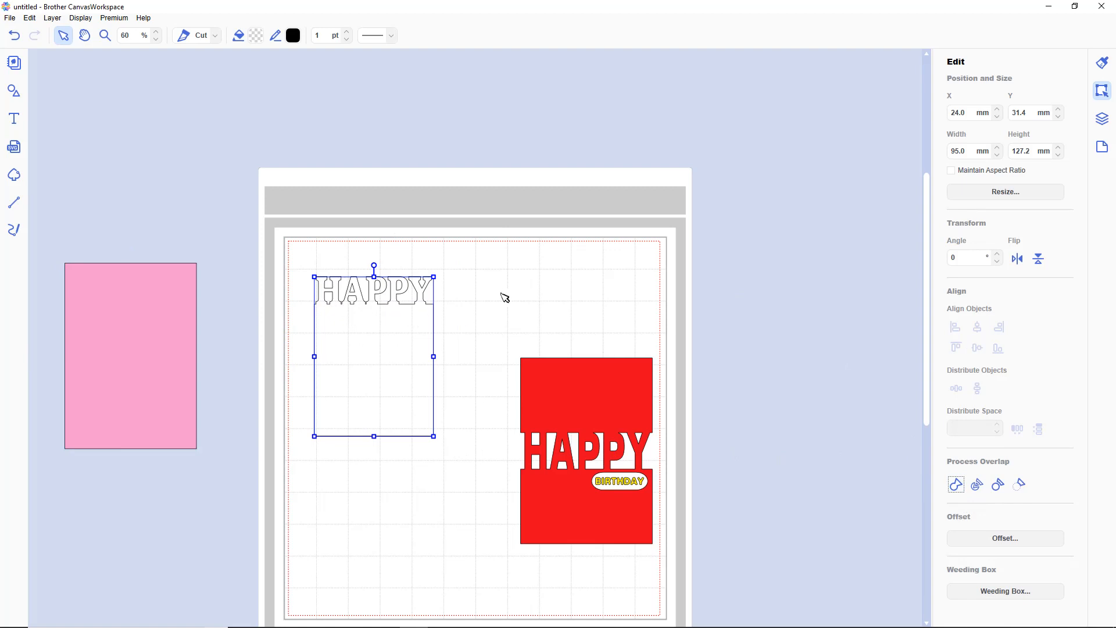
scroll(506, 298, up, 3)
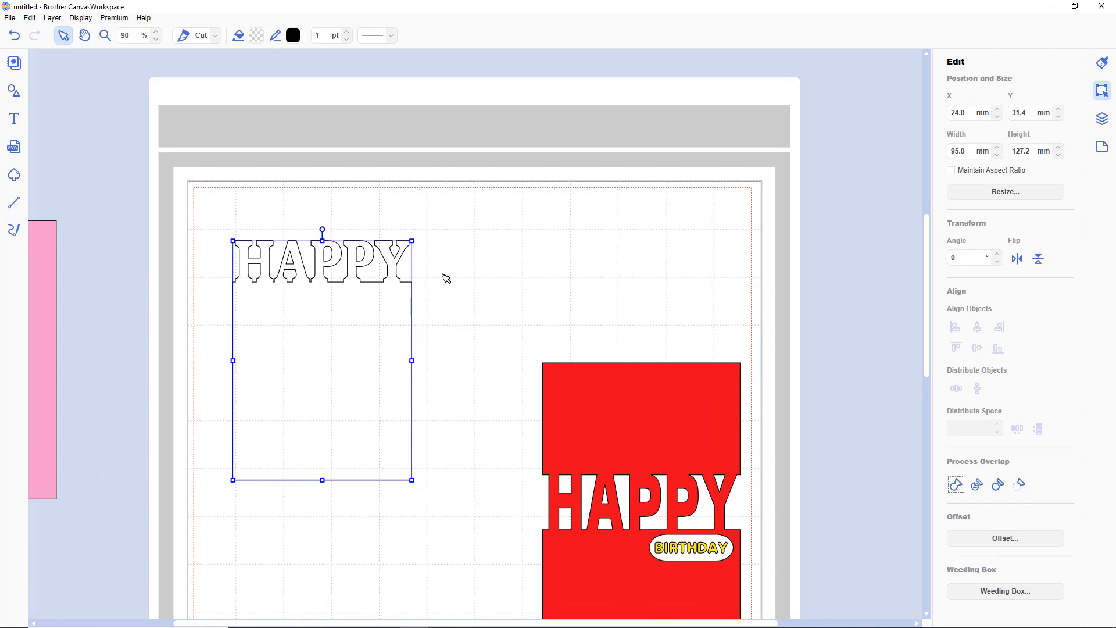
double_click(356, 276)
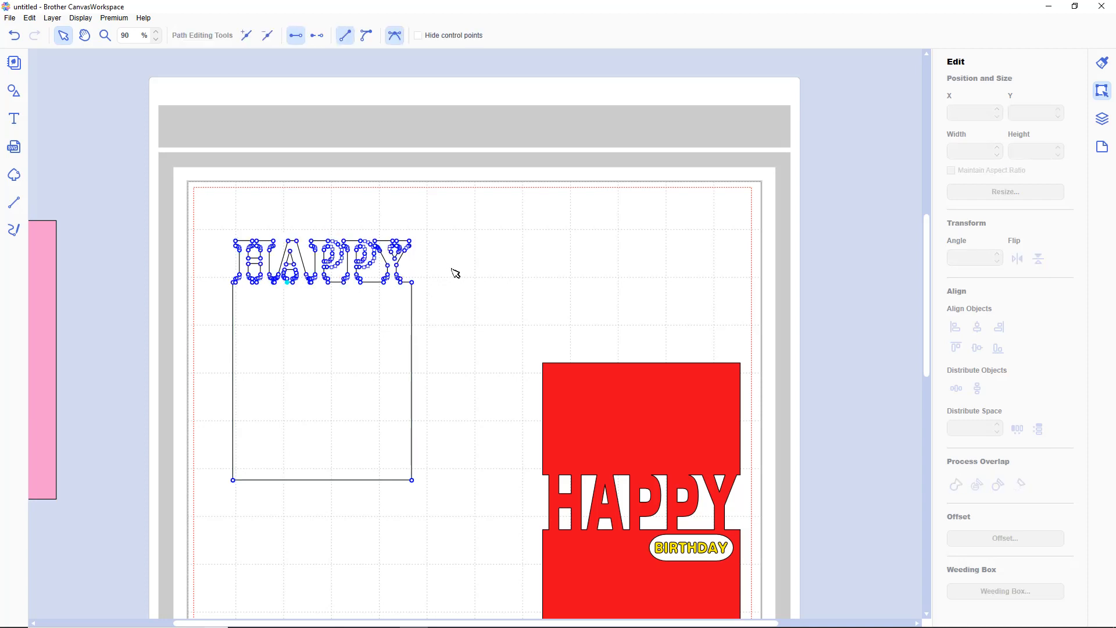
key(ctrl+z)
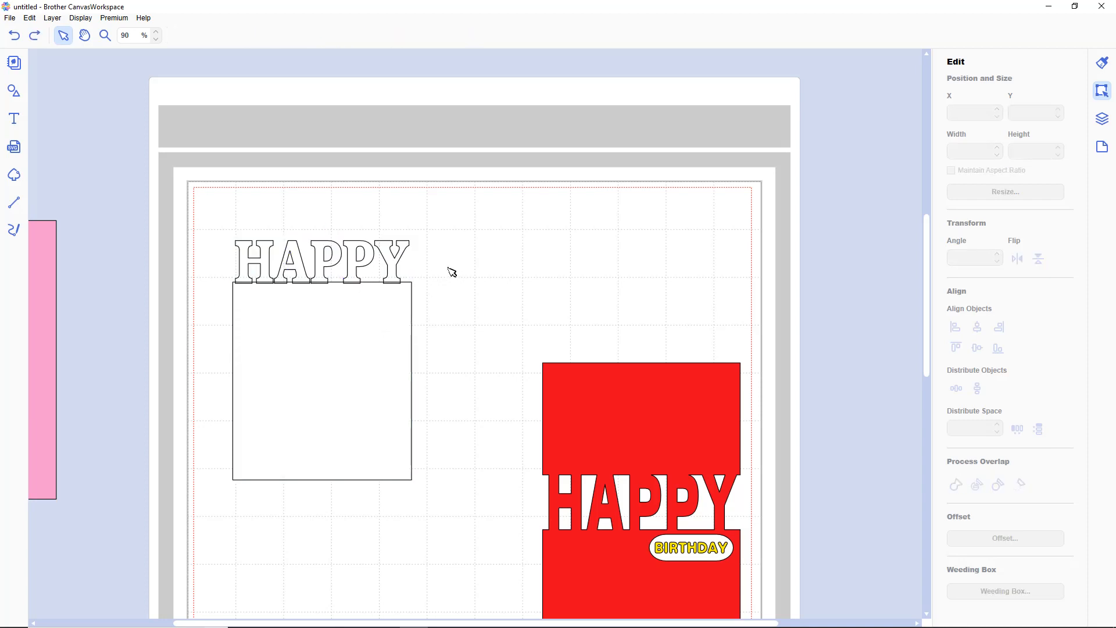
Step: Move the white rectangle down clear of the HAPPY text and convert the text into separate letter shapes with overlap processing
drag(361, 304, 361, 319)
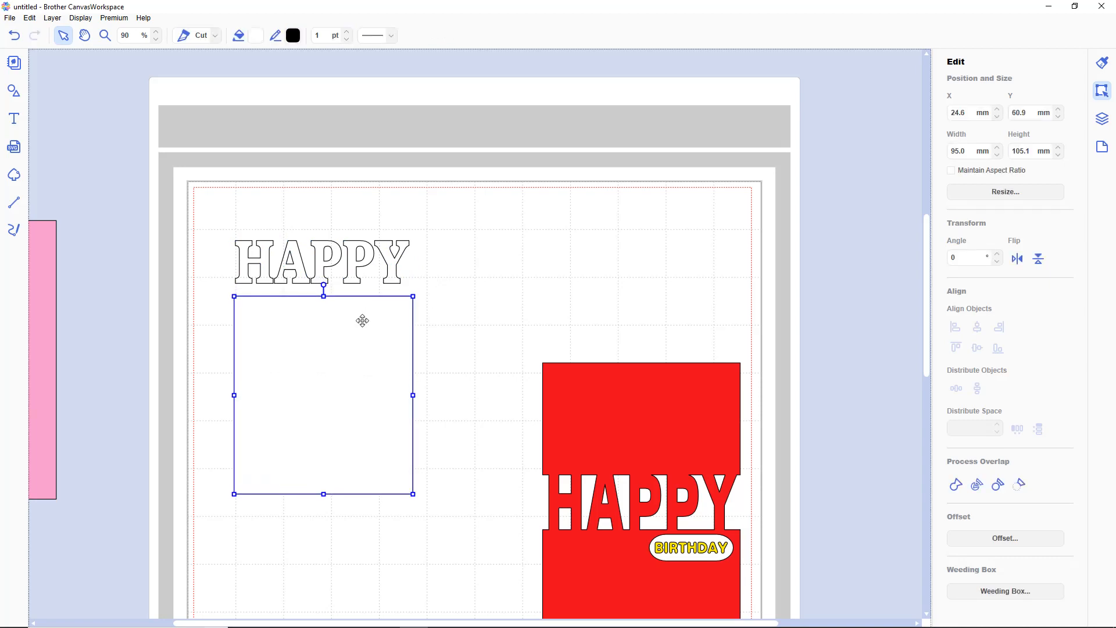
click(341, 262)
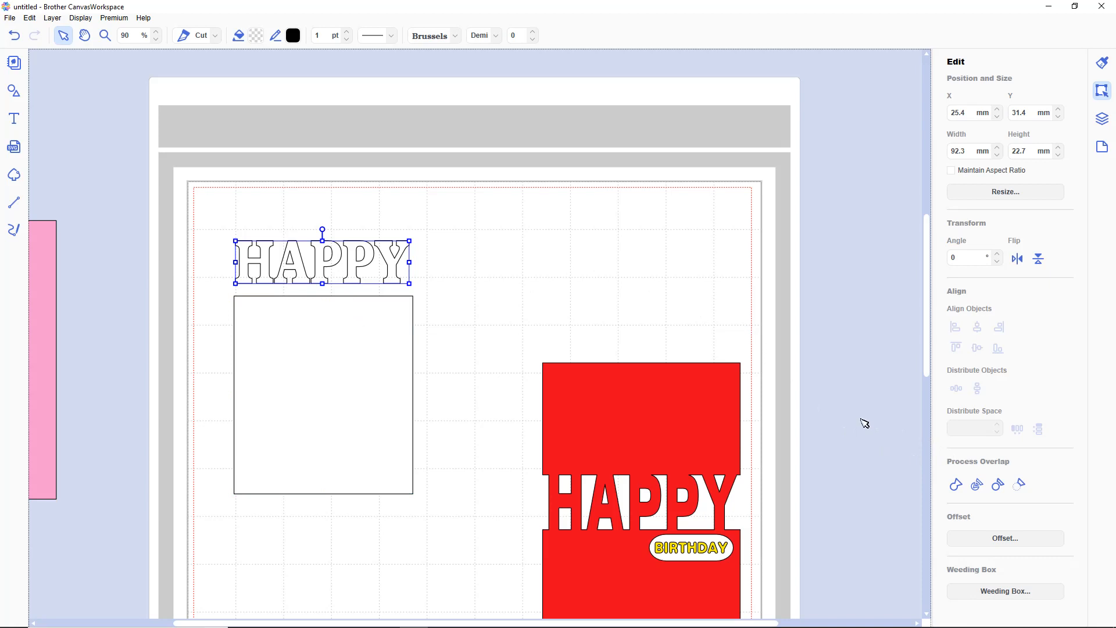
click(977, 486)
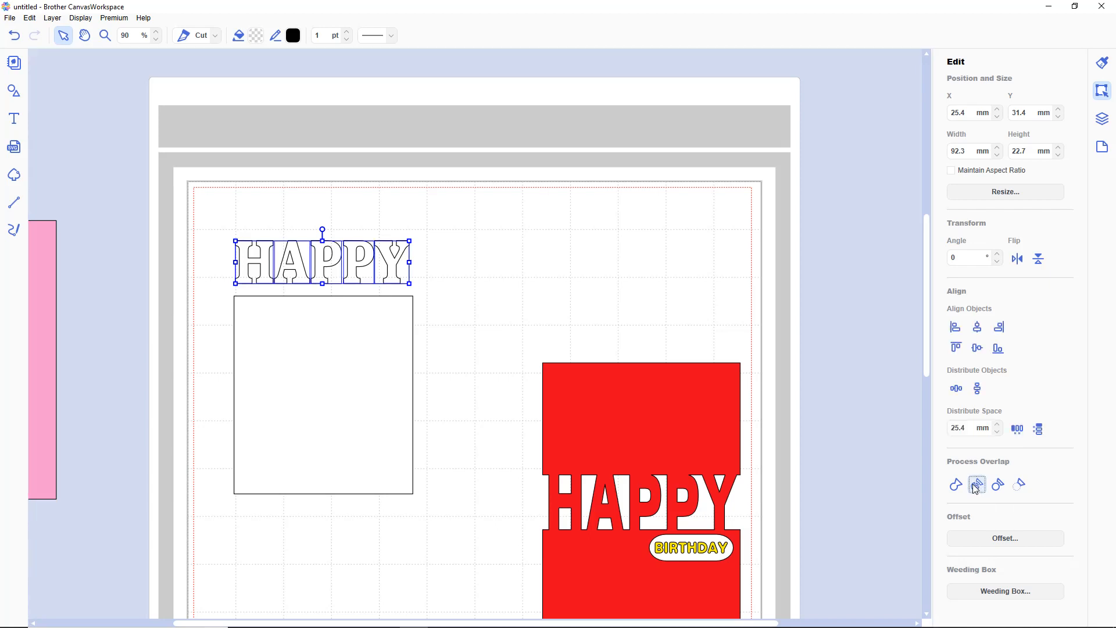
click(526, 312)
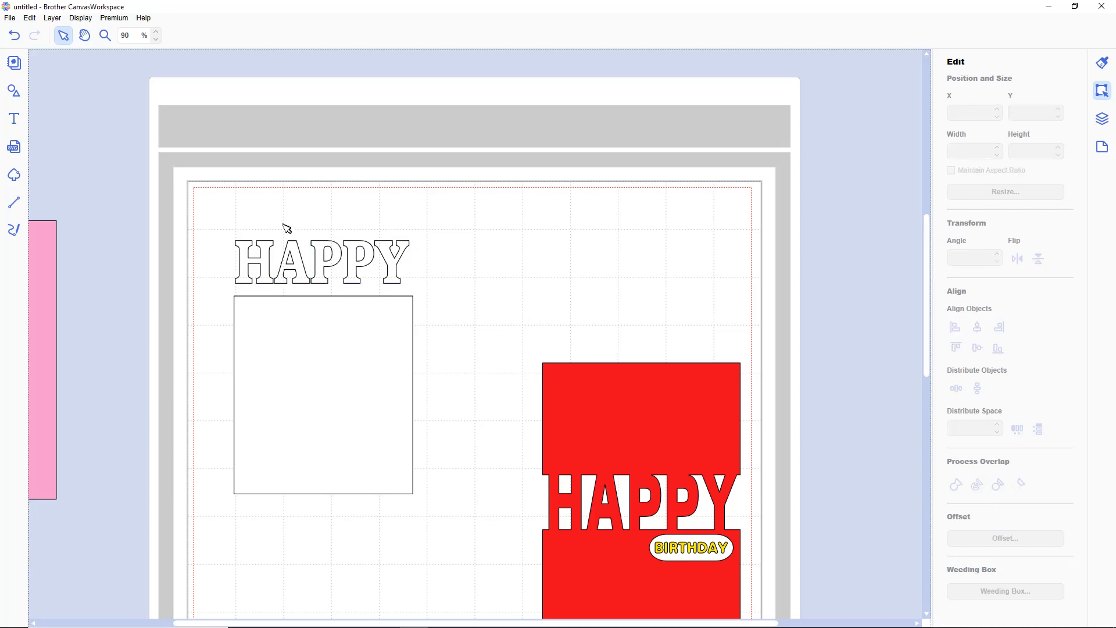
Step: Widen the spacing after the H and the A by nudging the APPY letters and the PPY letters slightly right
drag(281, 231, 415, 277)
key(Right)
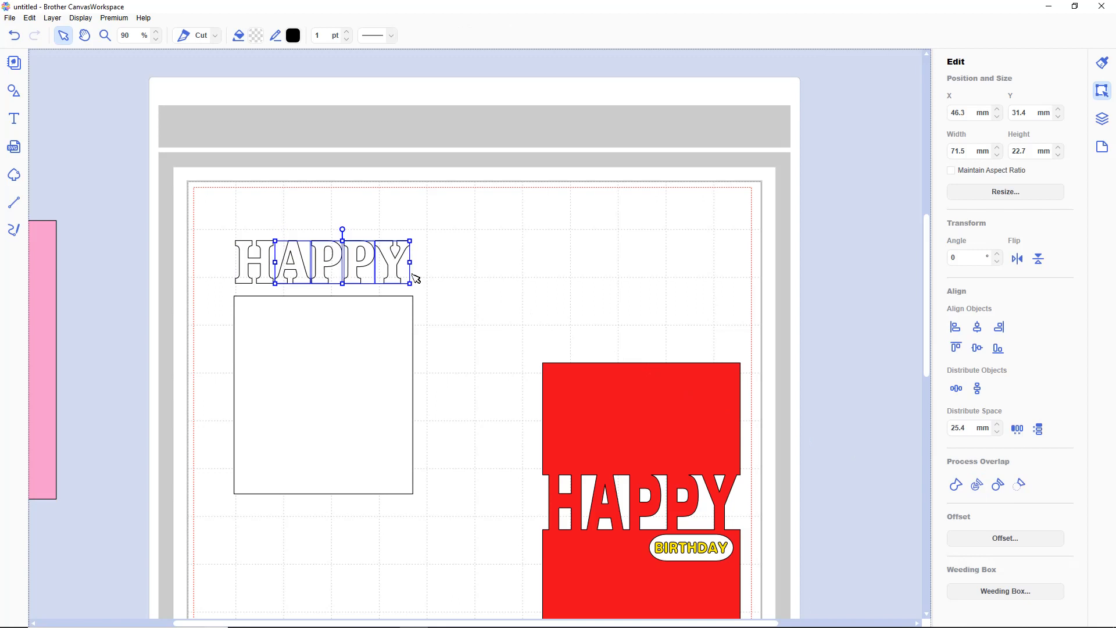
click(337, 216)
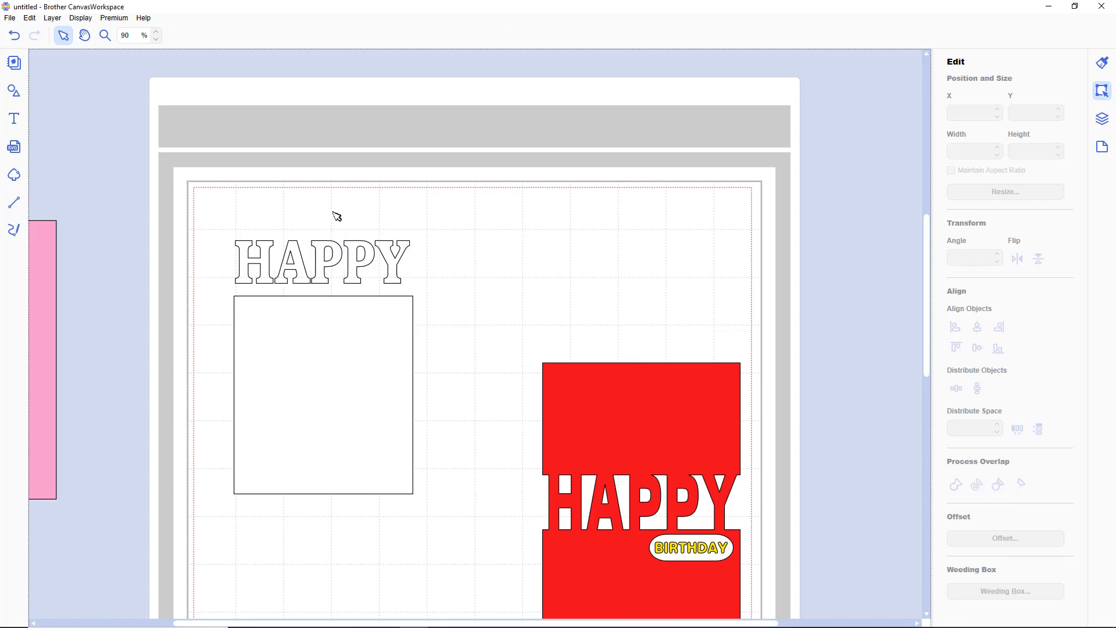
drag(316, 214, 433, 283)
key(Right)
click(461, 289)
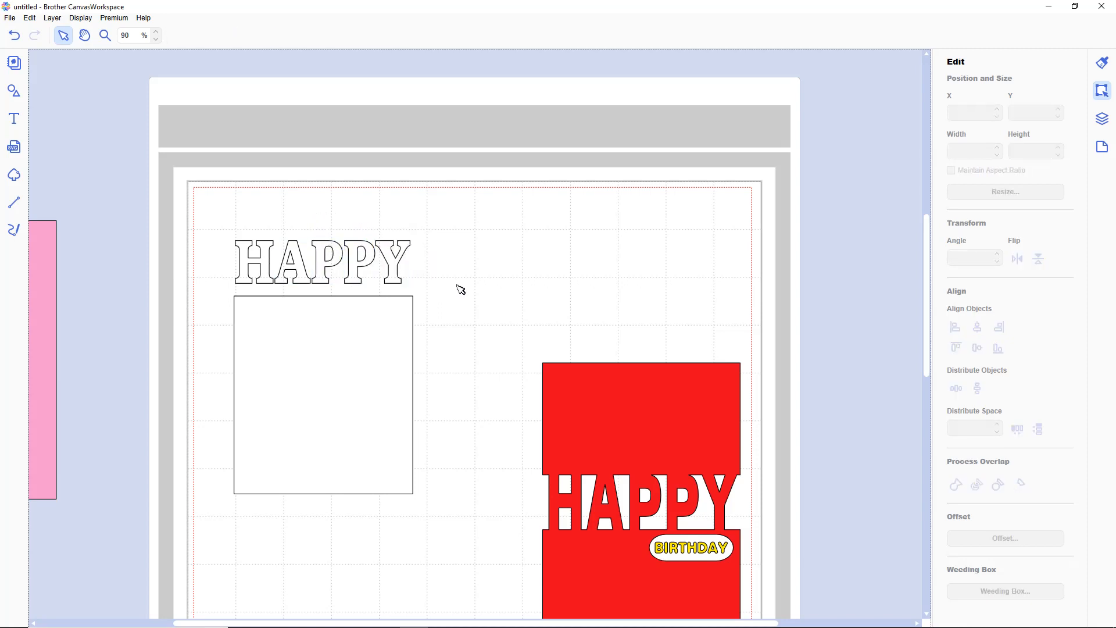
Step: Shift the A slightly right to X 46.6 mm and nudge the PPY letters right to X 66.4 mm
click(294, 264)
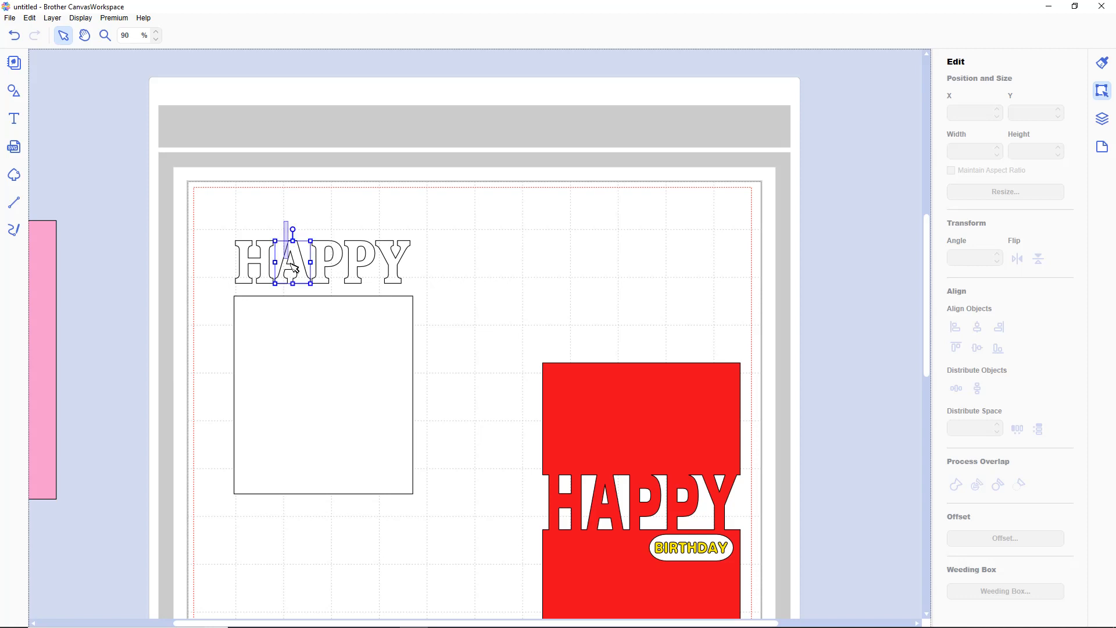
drag(295, 277, 296, 277)
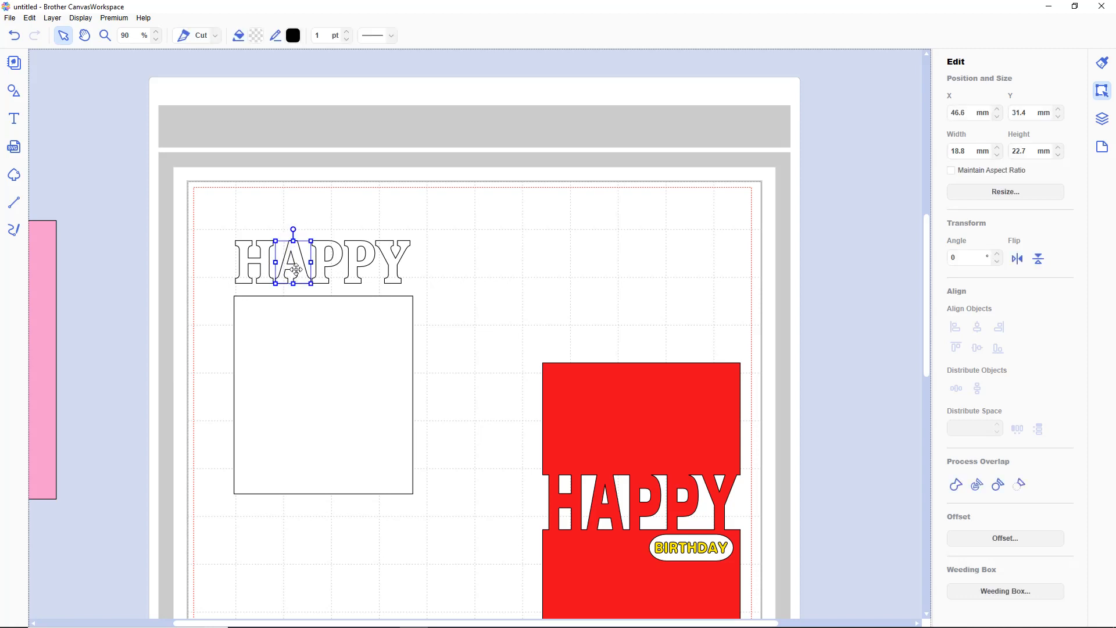
drag(321, 227, 433, 294)
click(440, 294)
drag(317, 230, 418, 268)
key(Right)
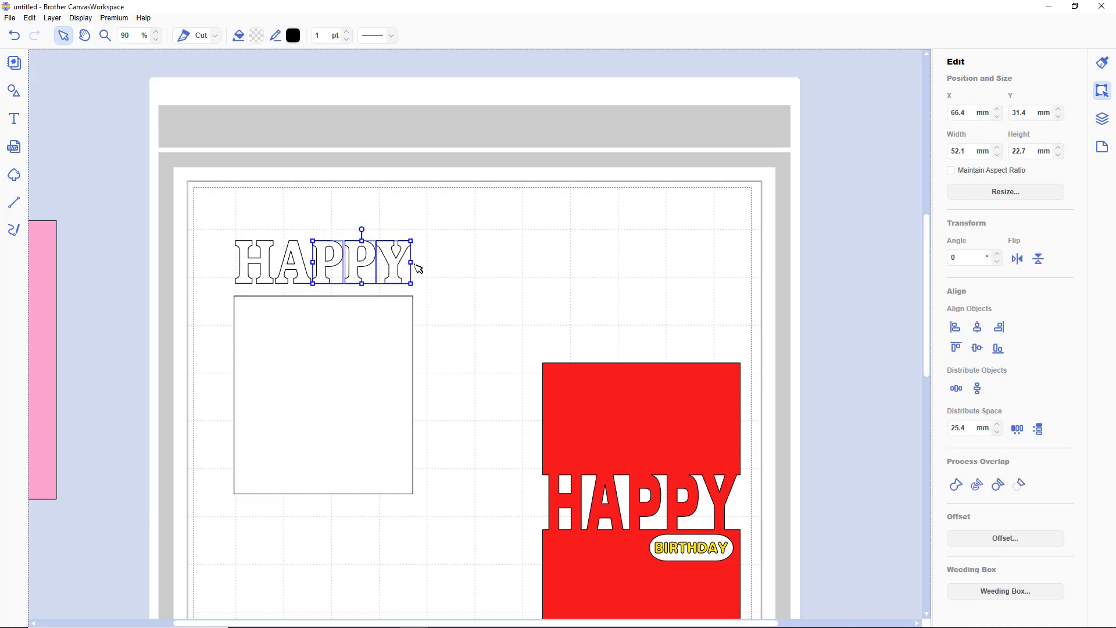
click(419, 268)
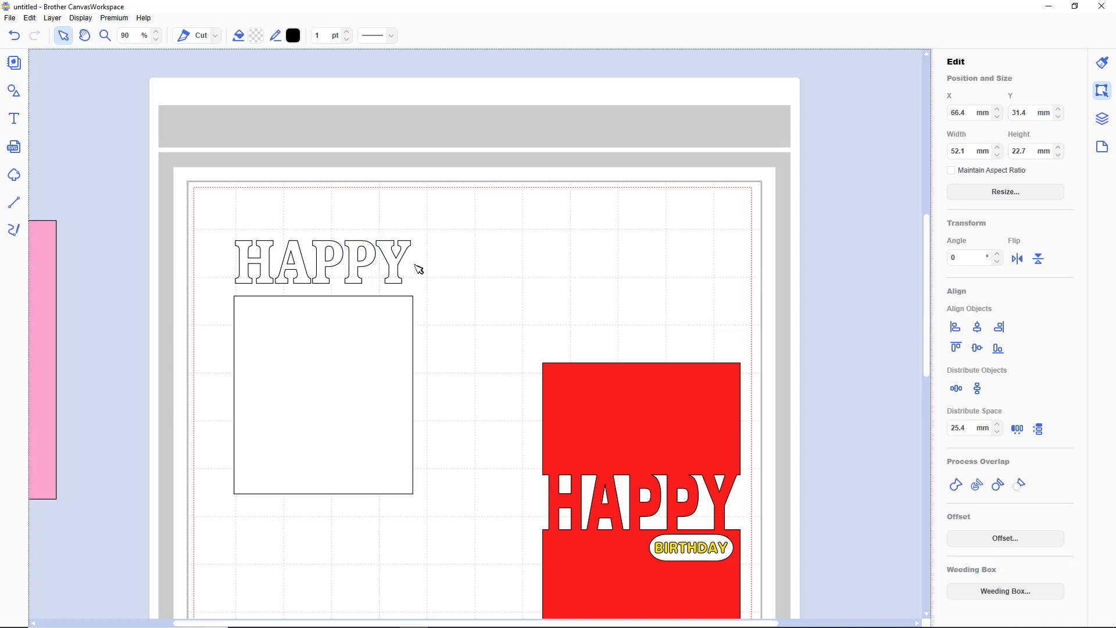
Step: Group the five separate HAPPY letter shapes
drag(215, 219, 424, 287)
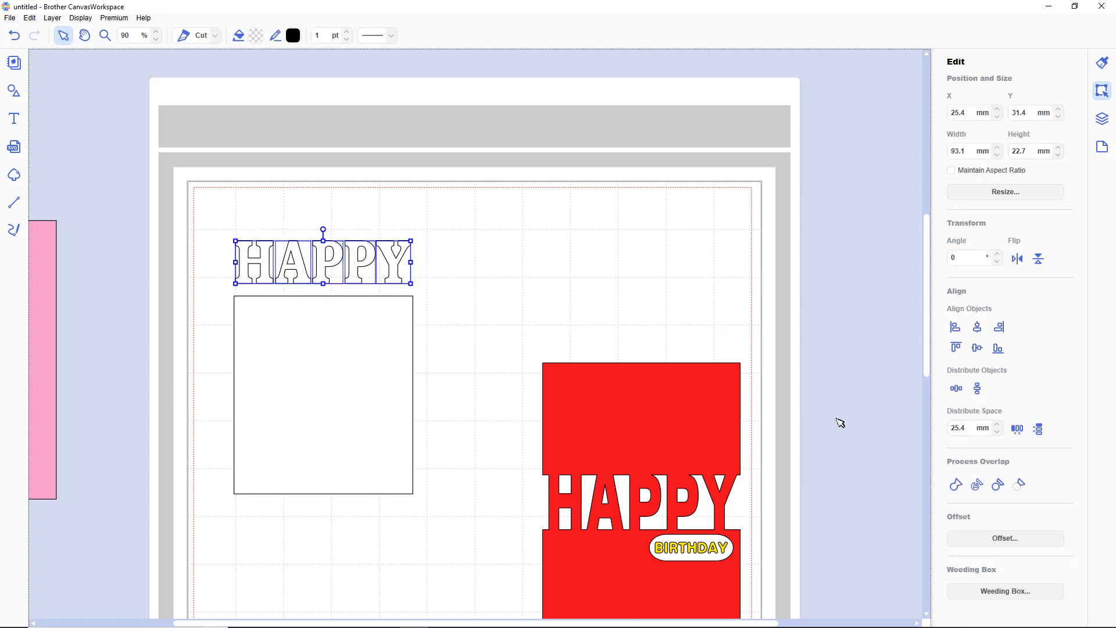
click(1100, 122)
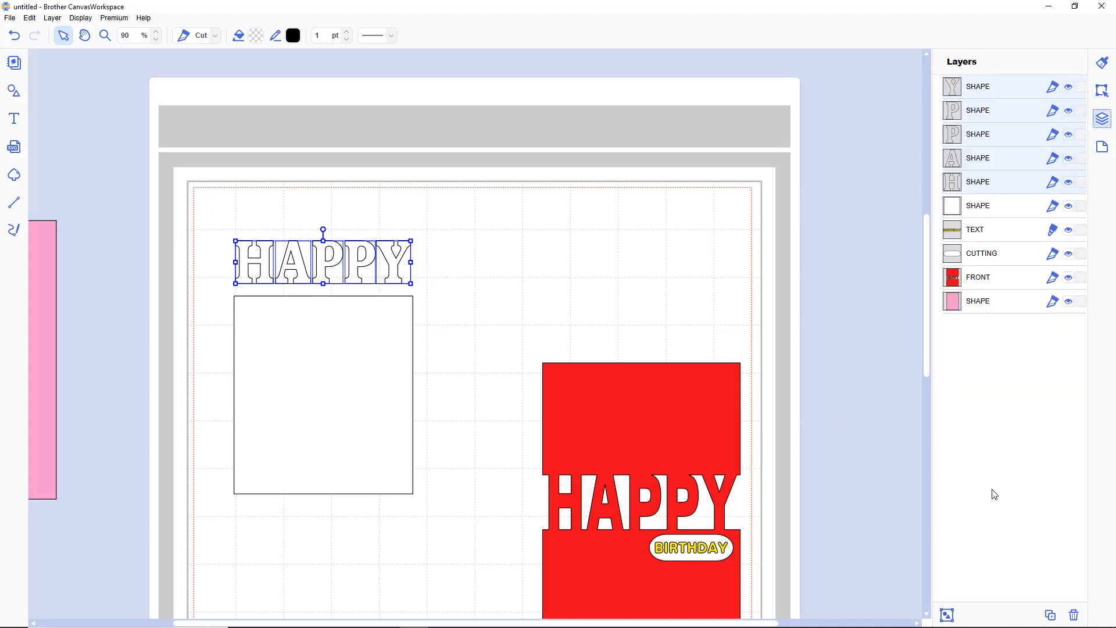
click(948, 615)
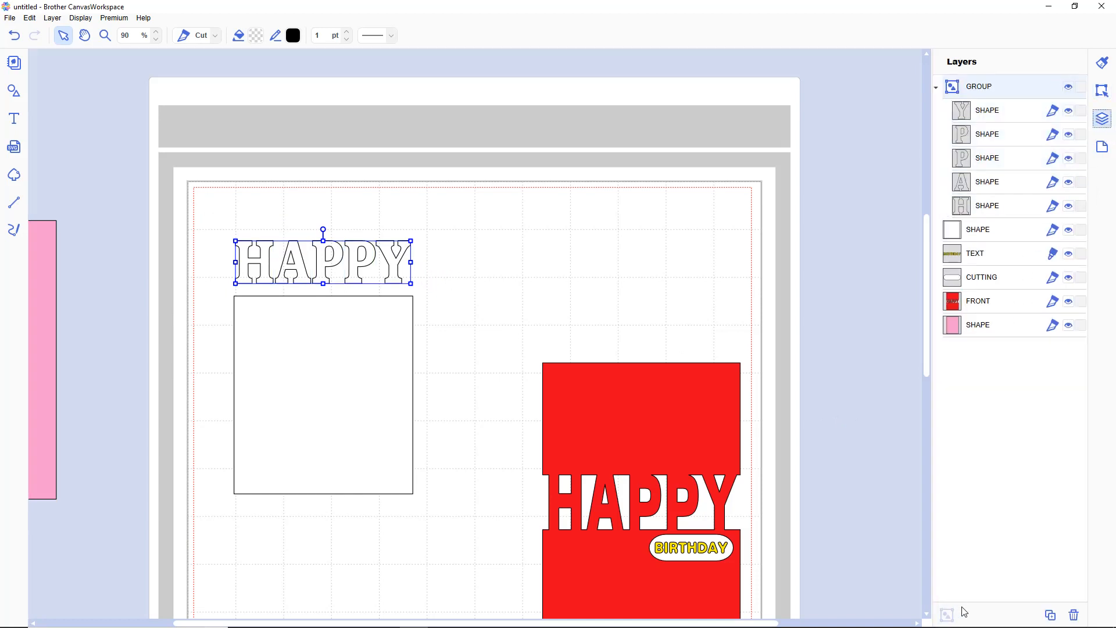
double_click(978, 87)
click(831, 167)
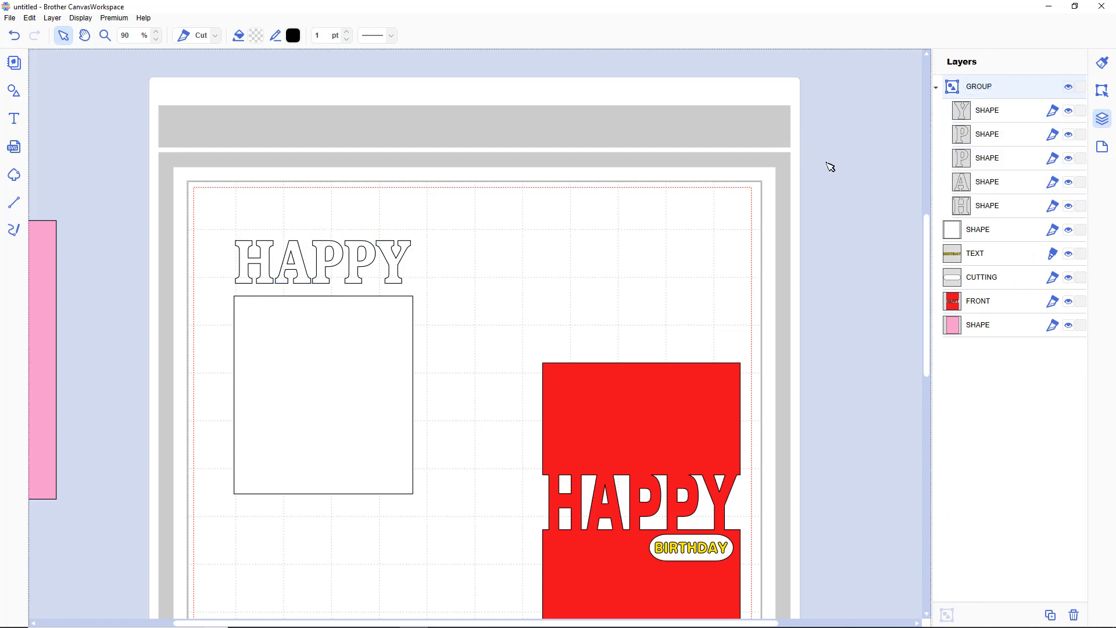
Step: Move the white rectangle up under the HAPPY letters and nudge the group up to Y 30.9 mm so the two overlap slightly
drag(325, 354, 323, 340)
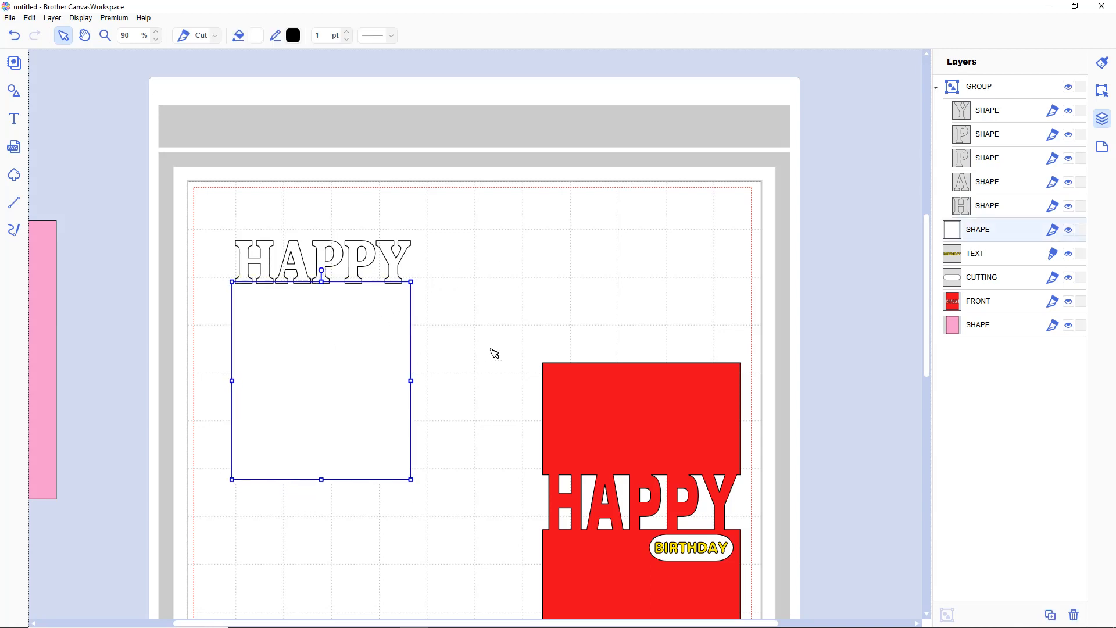
scroll(494, 353, up, 8)
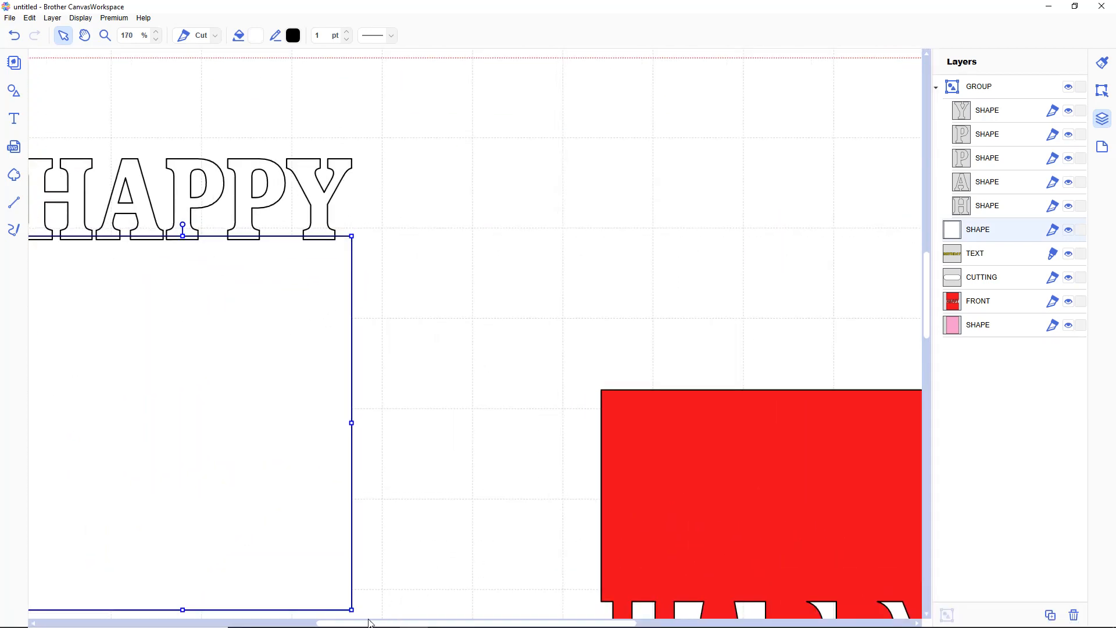
drag(395, 623, 305, 624)
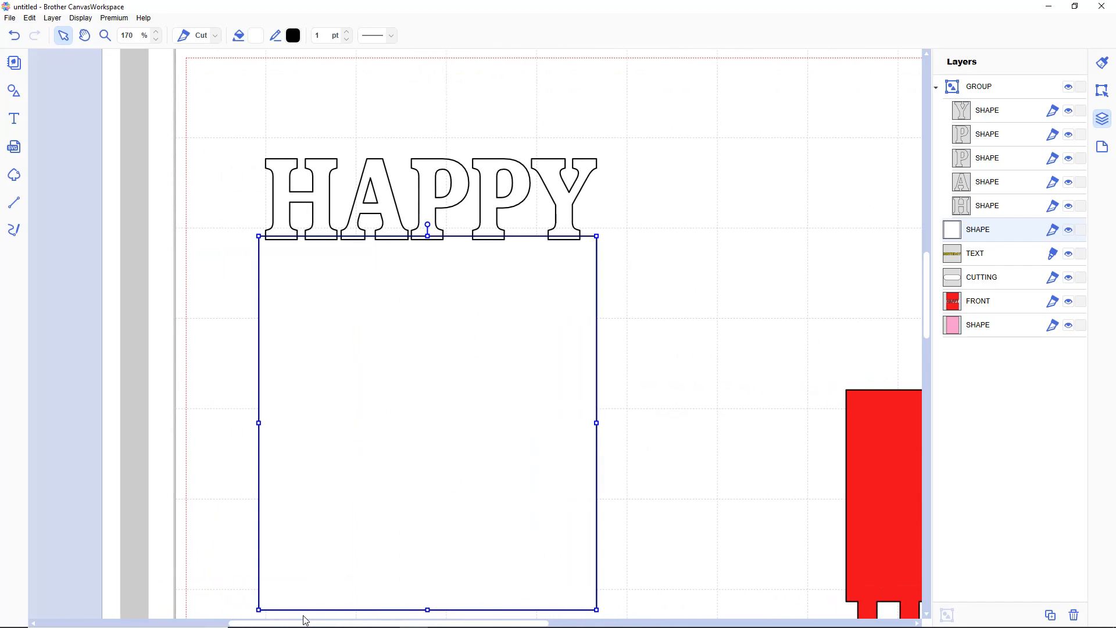
click(492, 190)
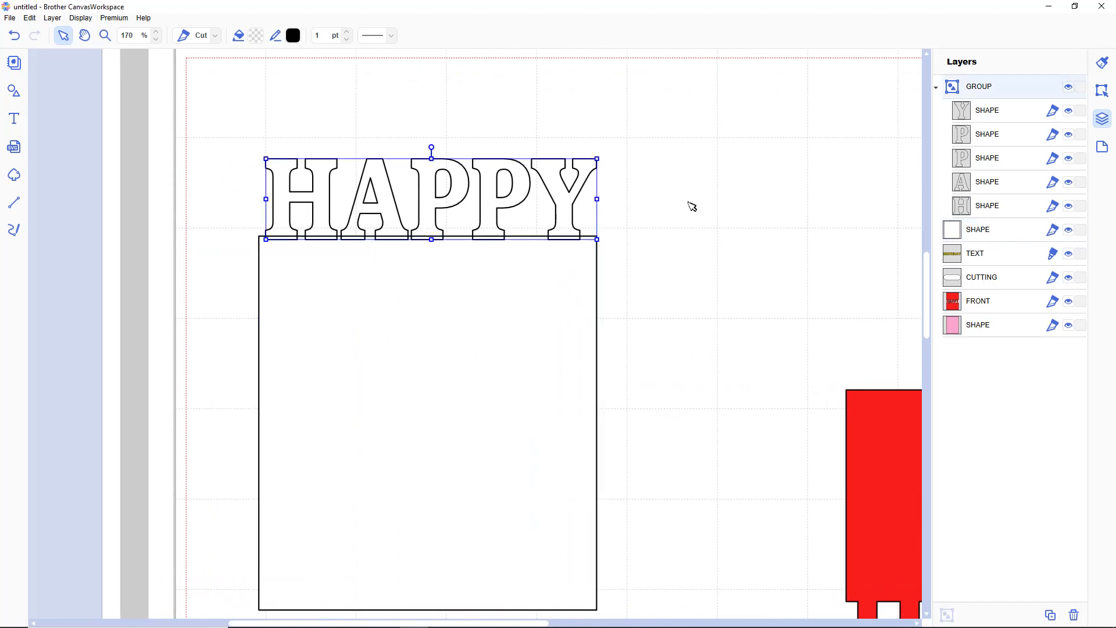
key(Up)
key(Up)
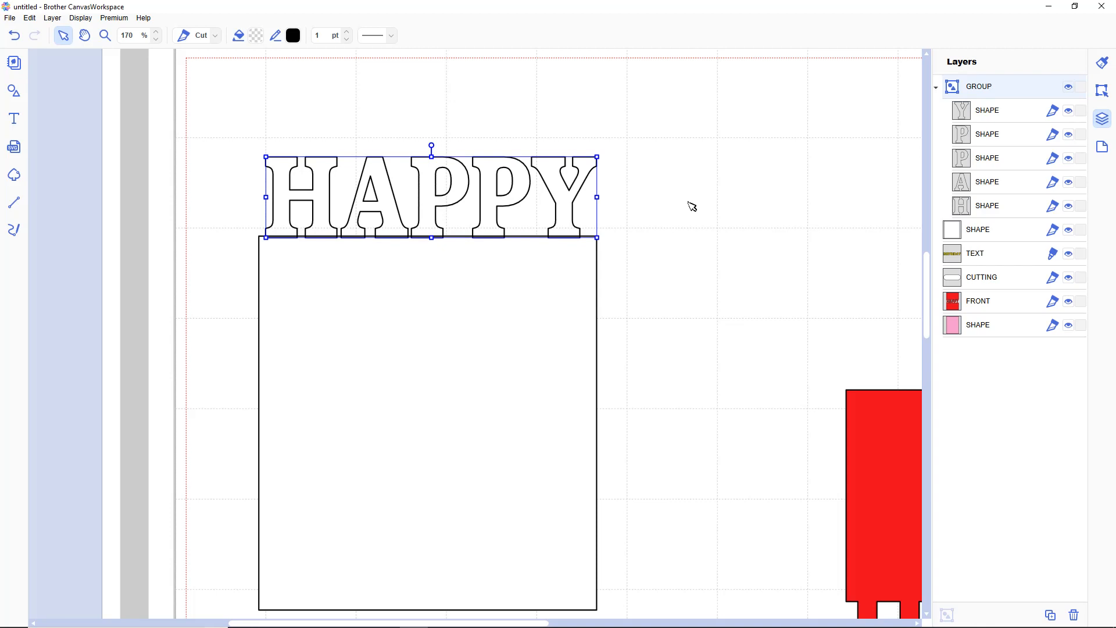
Step: Center the HAPPY group horizontally on the white rectangle and nudge the lettering slightly right to X 24.9 mm
drag(218, 115, 586, 301)
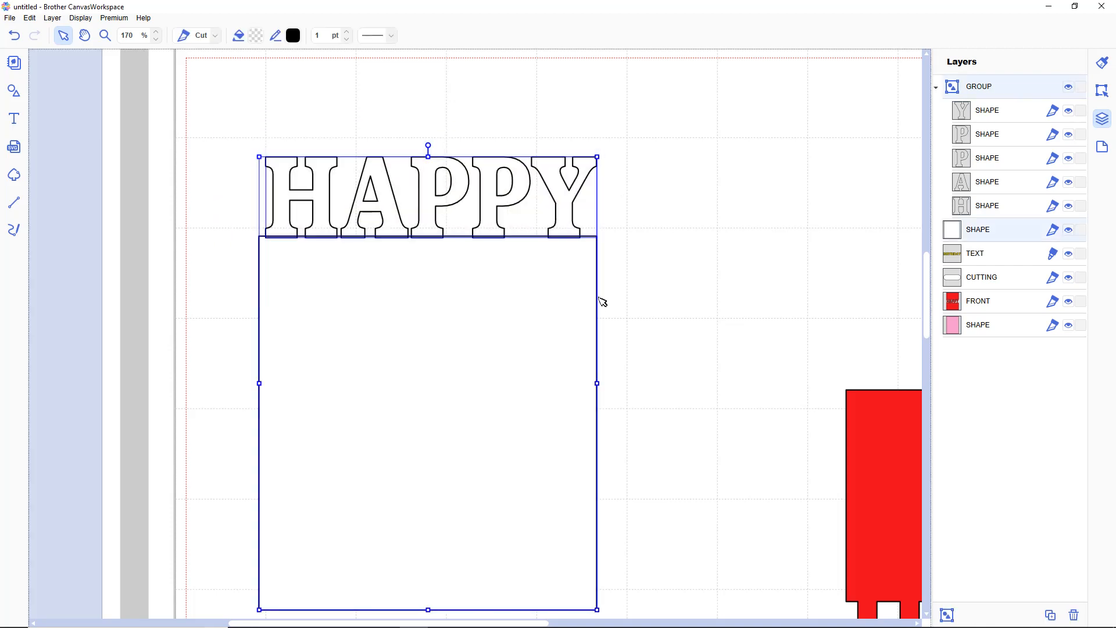
click(1102, 90)
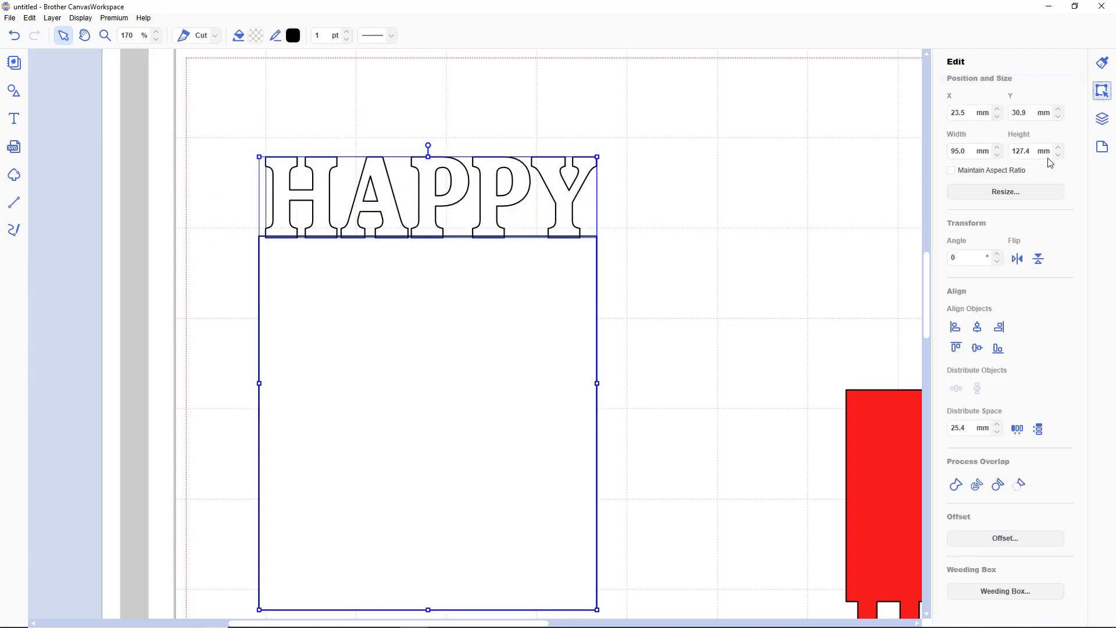
click(979, 328)
click(785, 352)
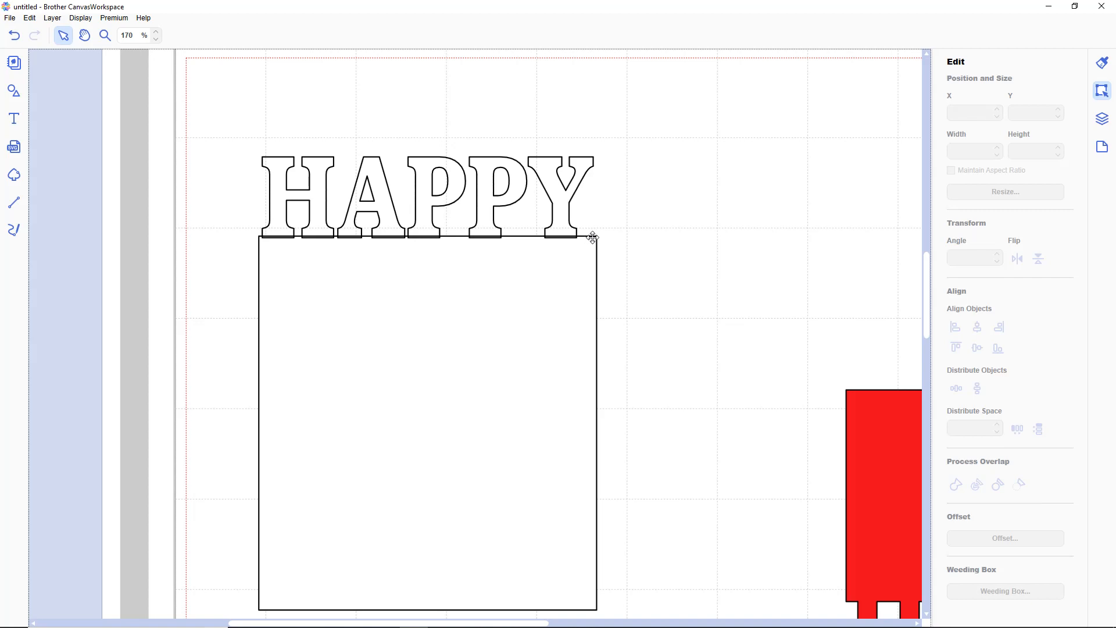
click(566, 211)
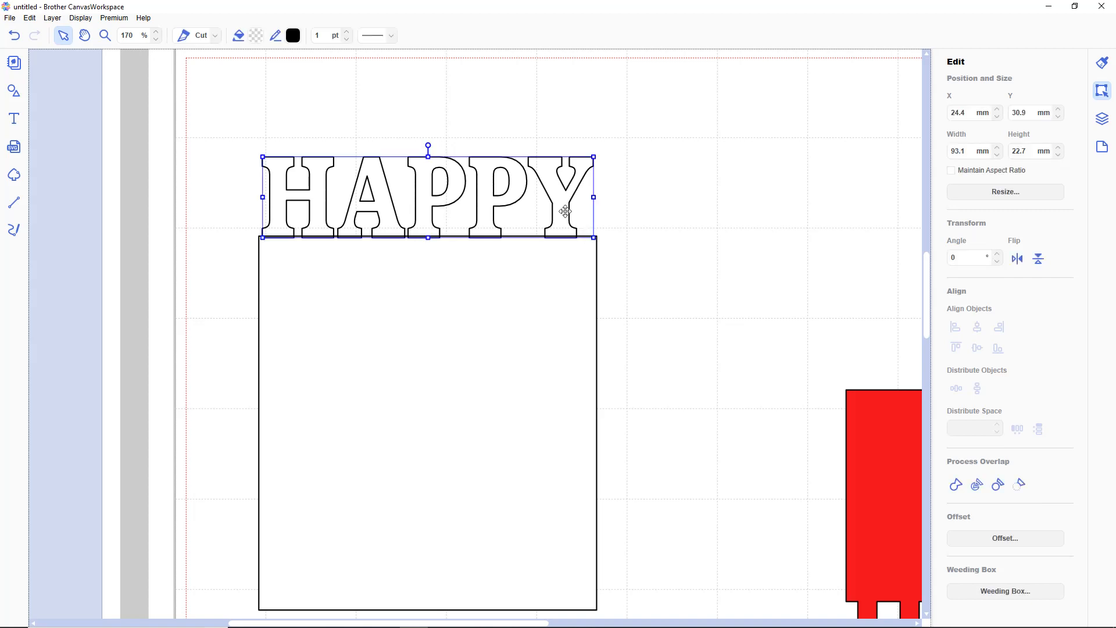
key(Right)
key(Right)
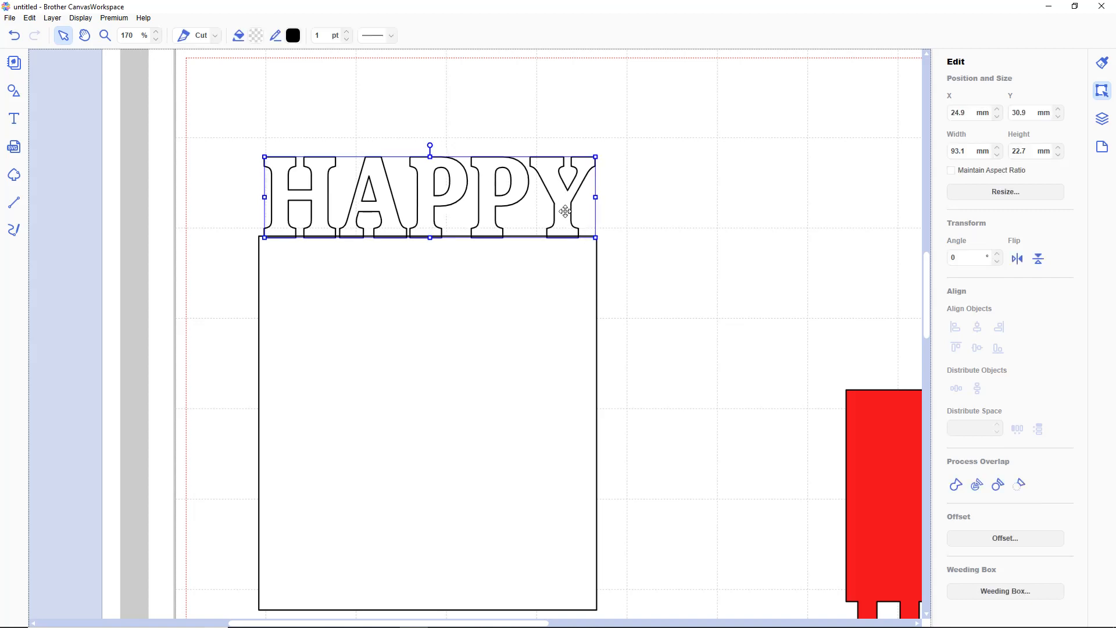
Step: Unify the HAPPY group and the white rectangle into one outline
drag(235, 136, 618, 377)
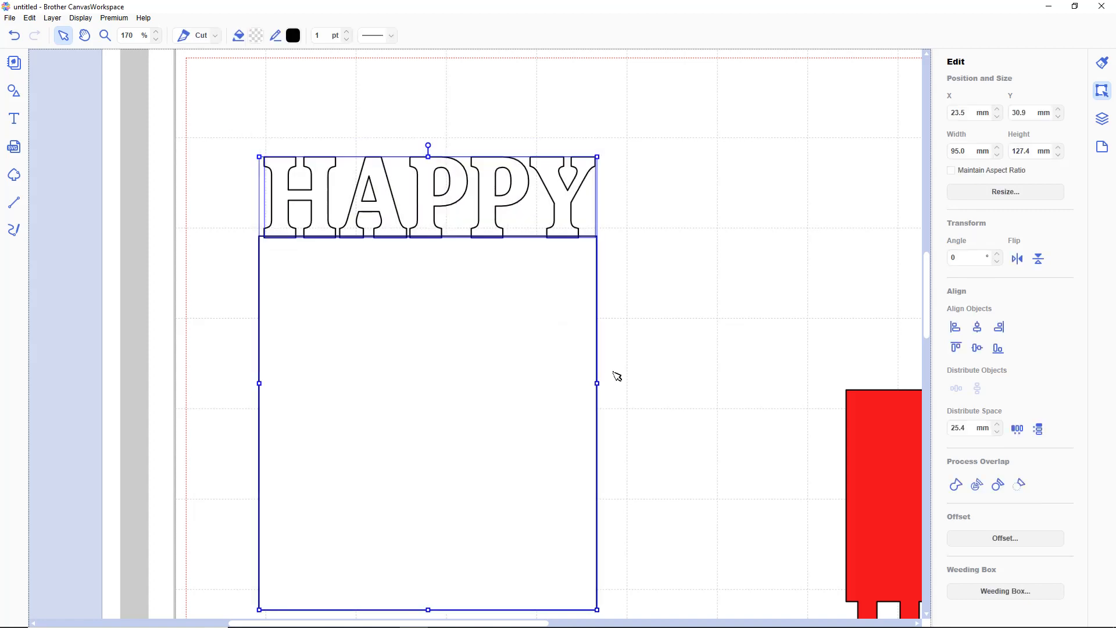
click(956, 484)
click(698, 427)
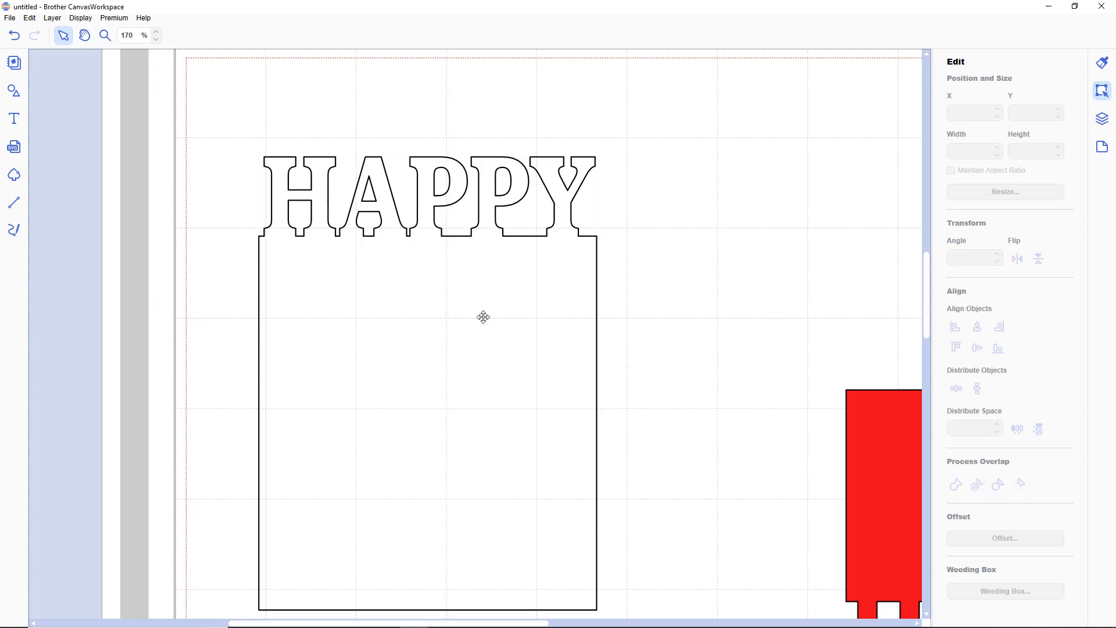
Step: Place the pink panel around the unified HAPPY shape at X 17.6 mm, Y 21.6 mm
scroll(484, 317, down, 5)
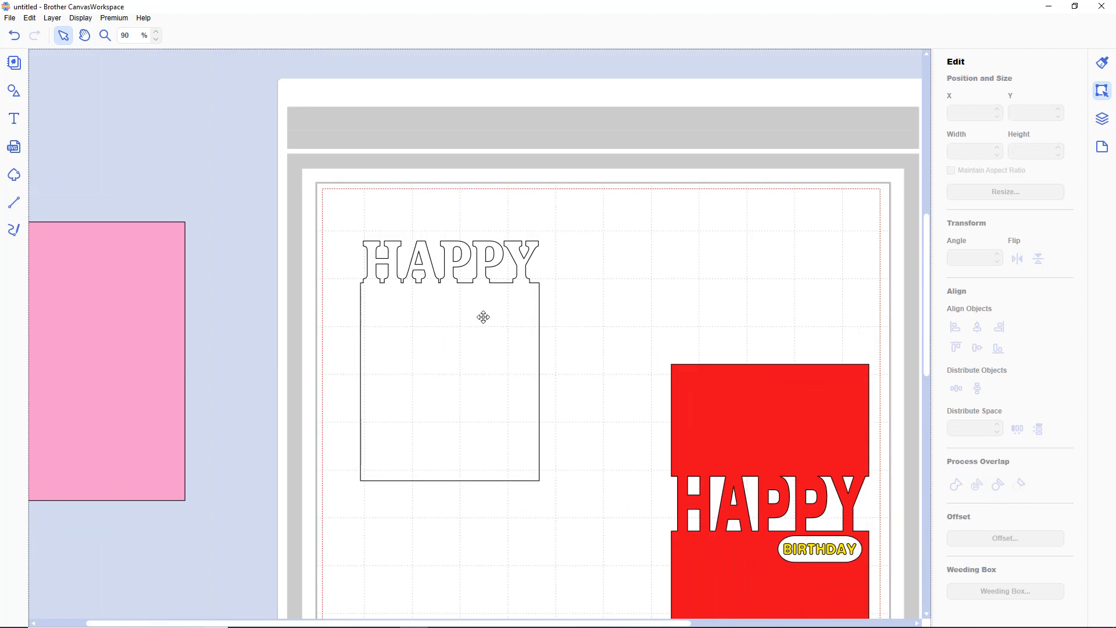
drag(169, 336, 450, 338)
click(319, 239)
click(414, 273)
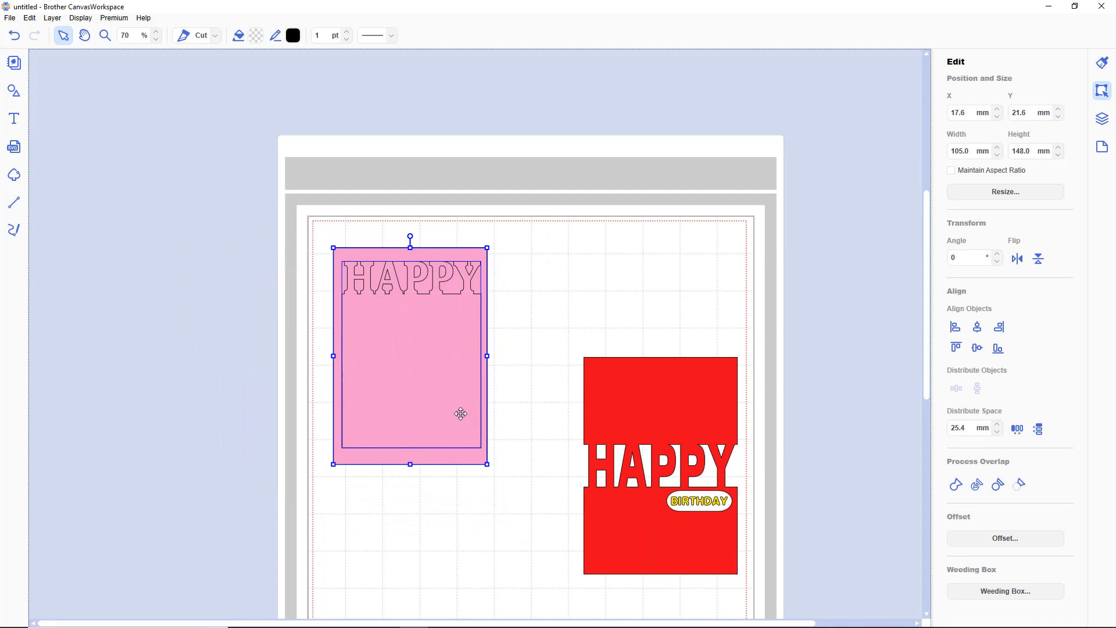
click(527, 416)
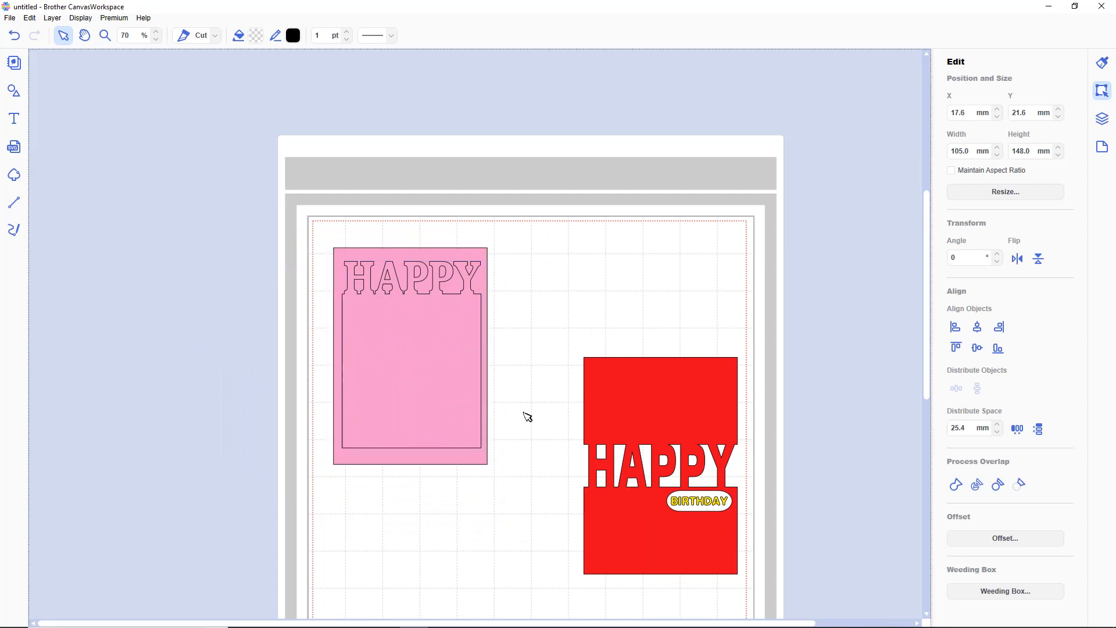
Step: Bring the unified HAPPY shape to the front of the pink panel and fill it with white
click(478, 415)
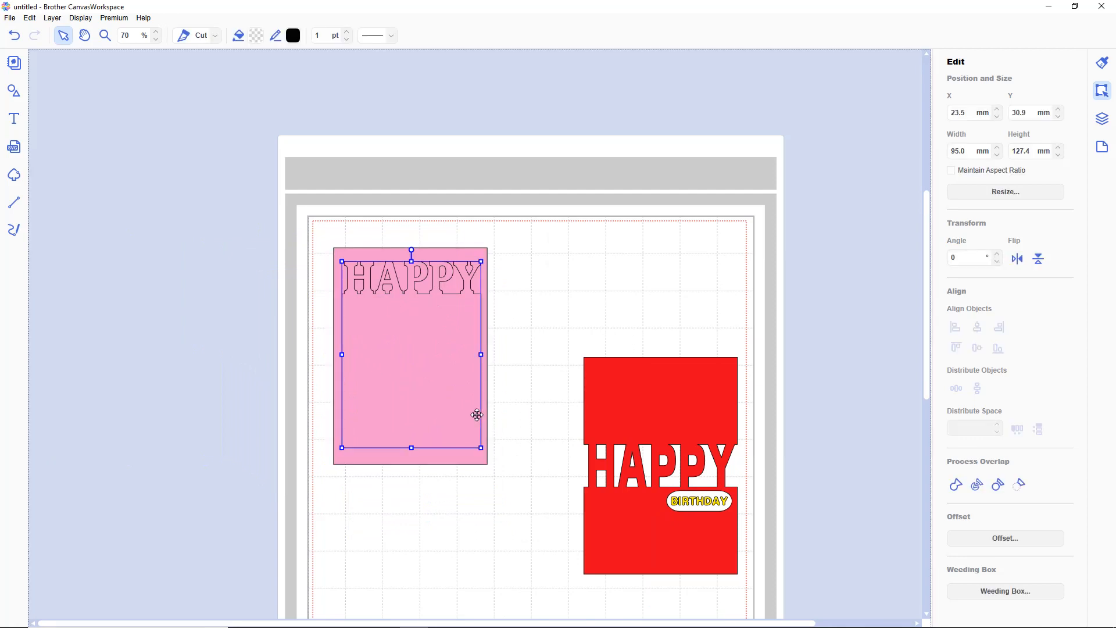
right_click(428, 397)
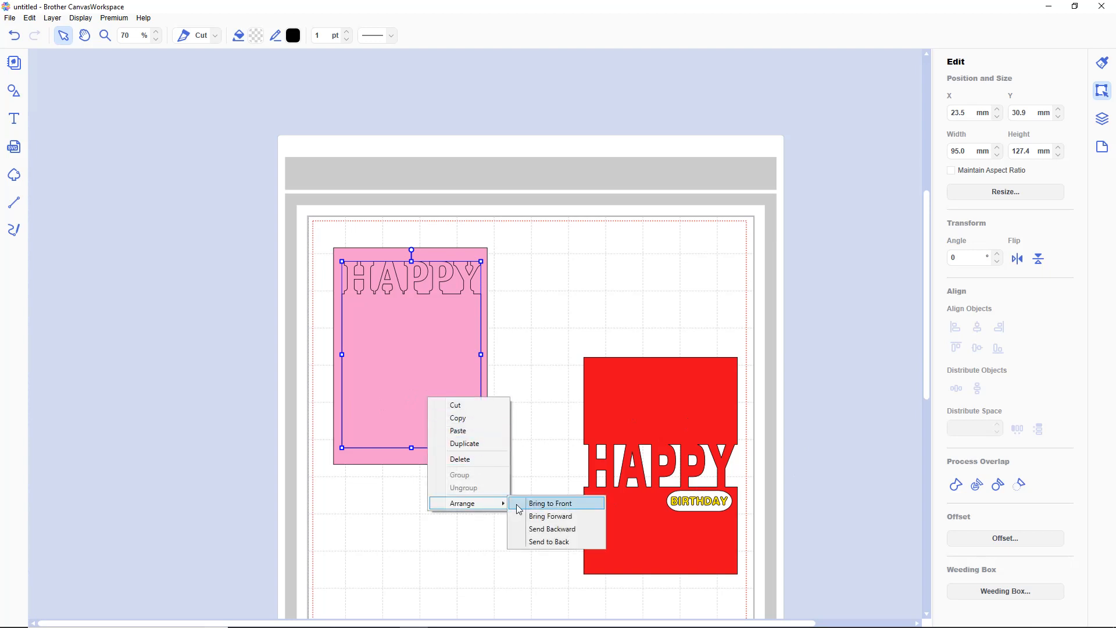
click(535, 511)
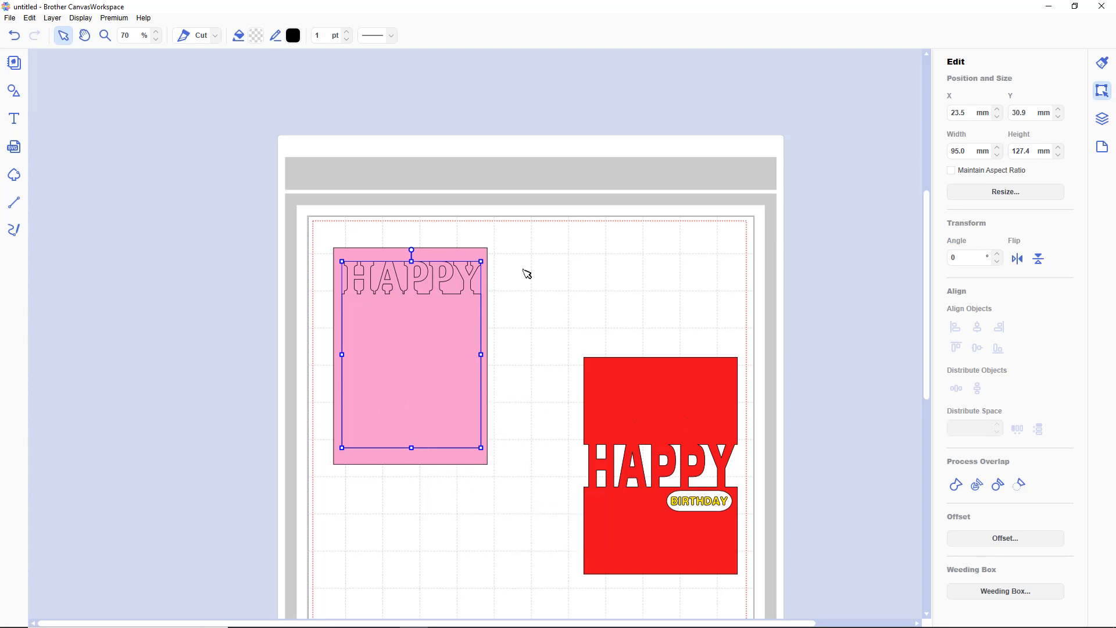
click(257, 36)
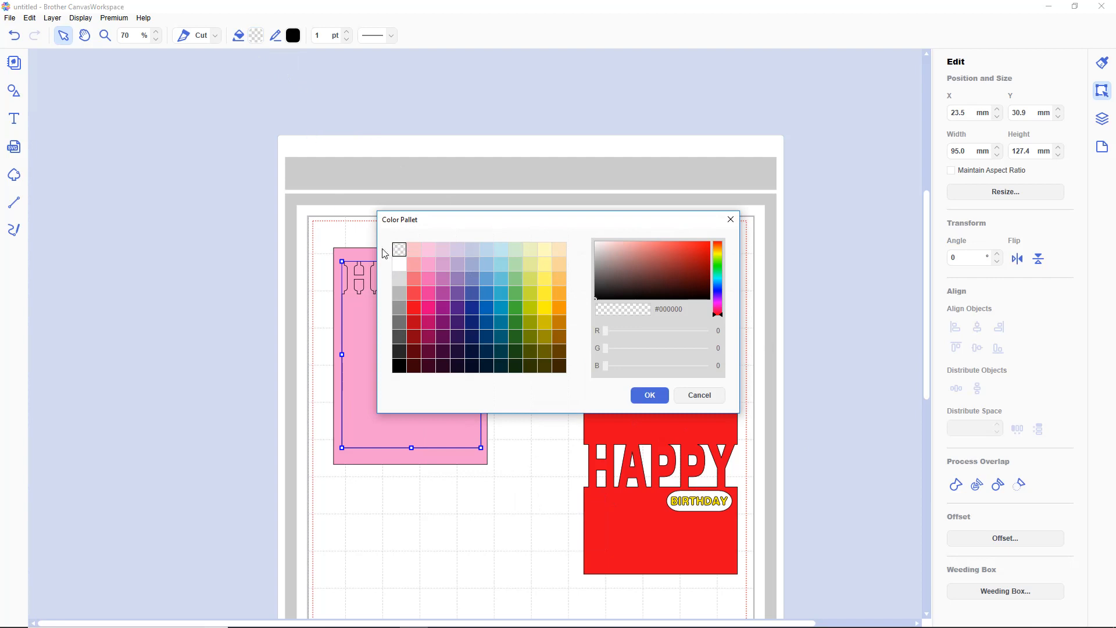
click(400, 267)
click(649, 395)
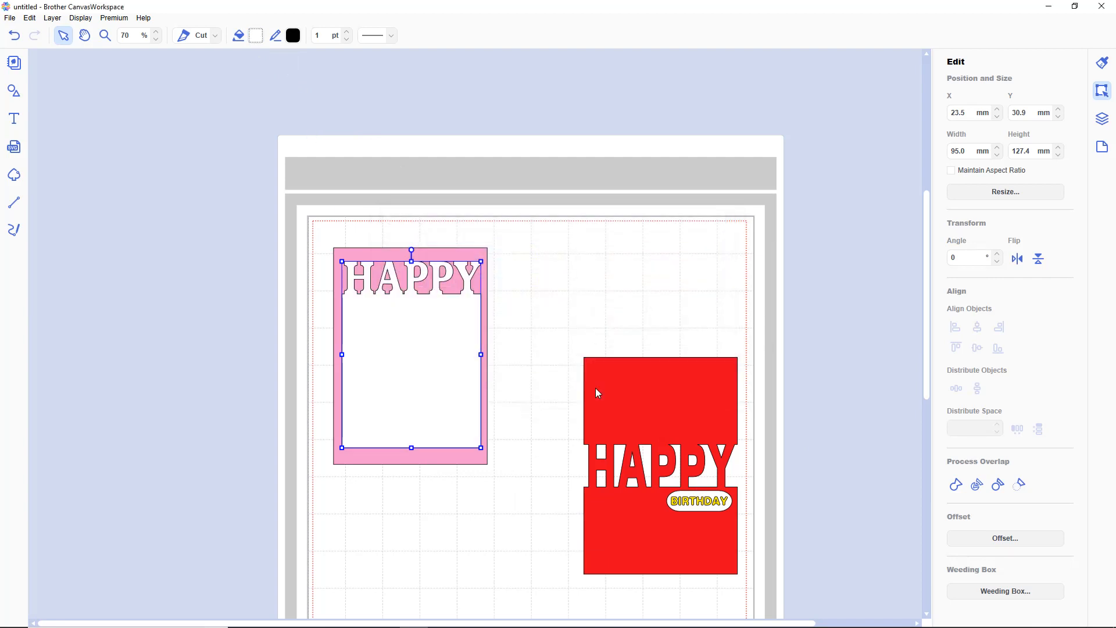
Step: Move the white HAPPY shape down inside the pink panel to X 22.1 mm, Y 36.8 mm
click(578, 321)
drag(403, 367, 404, 375)
click(550, 326)
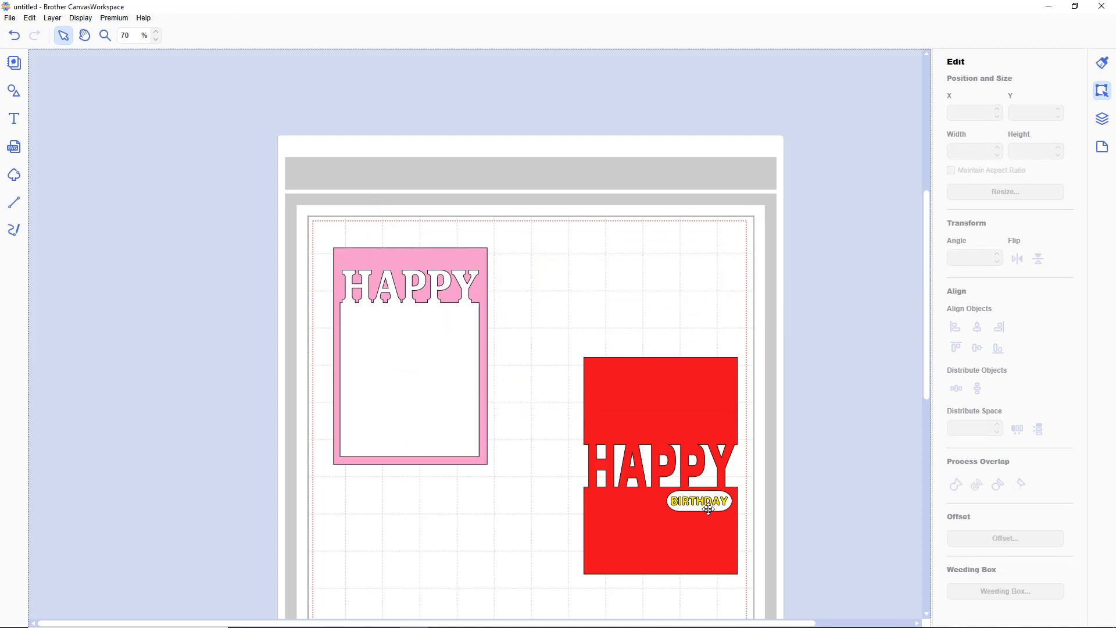
Step: Move the BIRTHDAY text with its rounded badge from the red card onto the white HAPPY shape at X 67.5 mm, Y 63.5 mm
drag(764, 521, 677, 499)
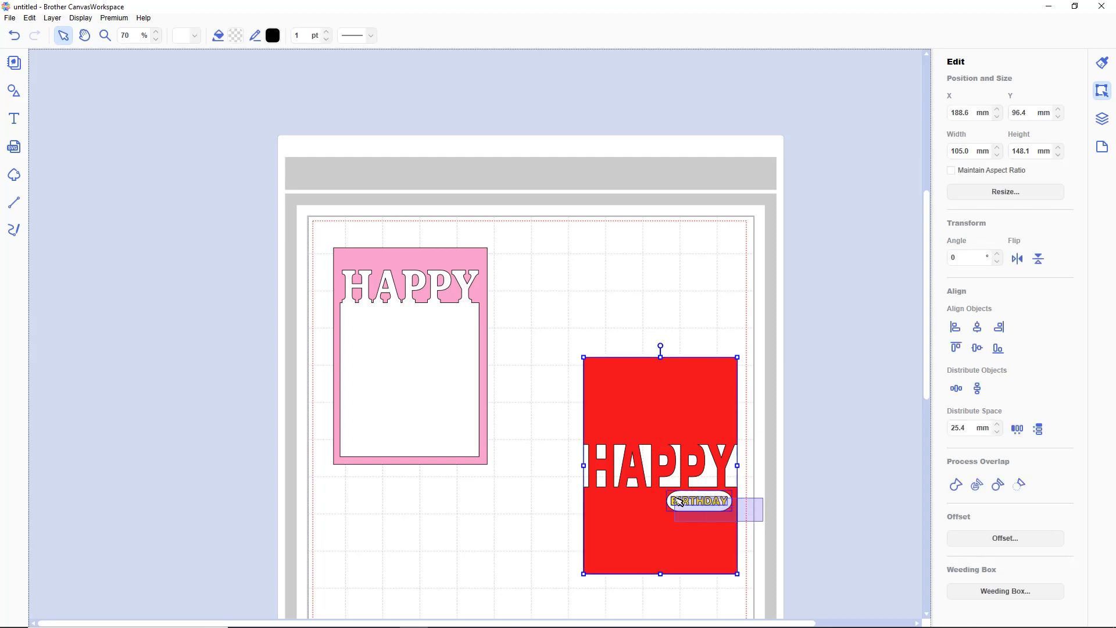
click(812, 511)
click(711, 495)
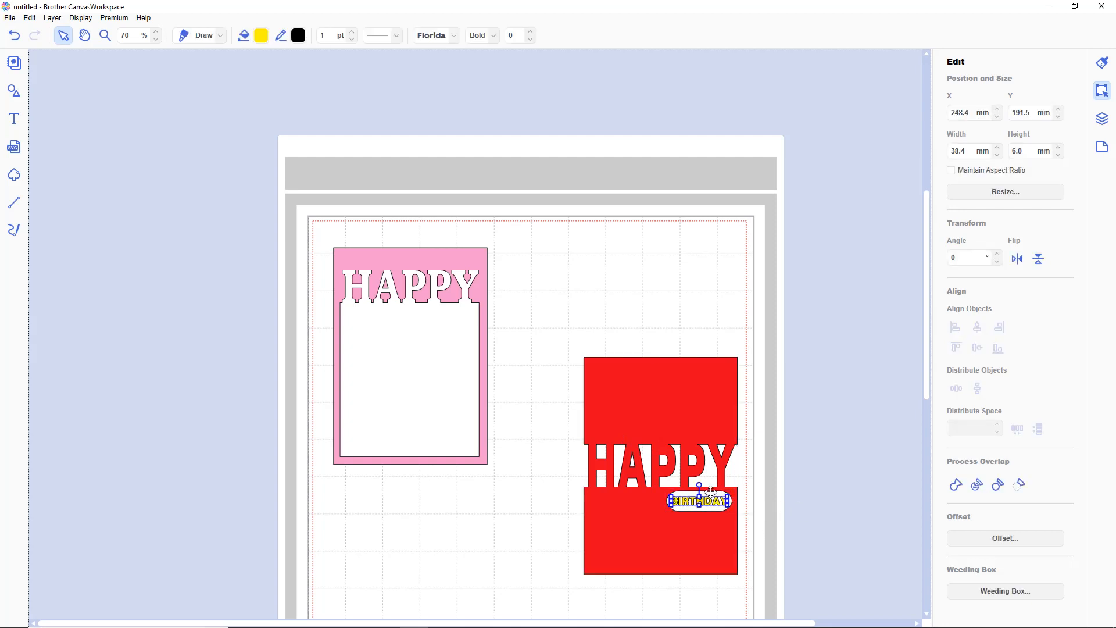
shift+click(711, 493)
drag(711, 501, 450, 321)
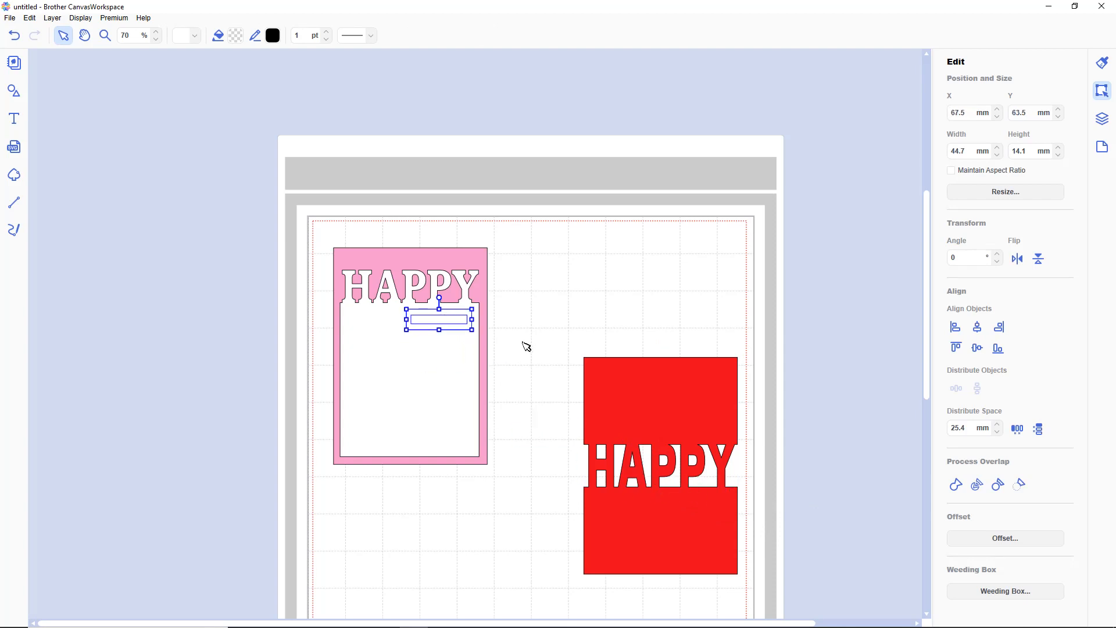
Step: Send the white HAPPY shape backward one level and open the layer list
click(454, 315)
click(454, 316)
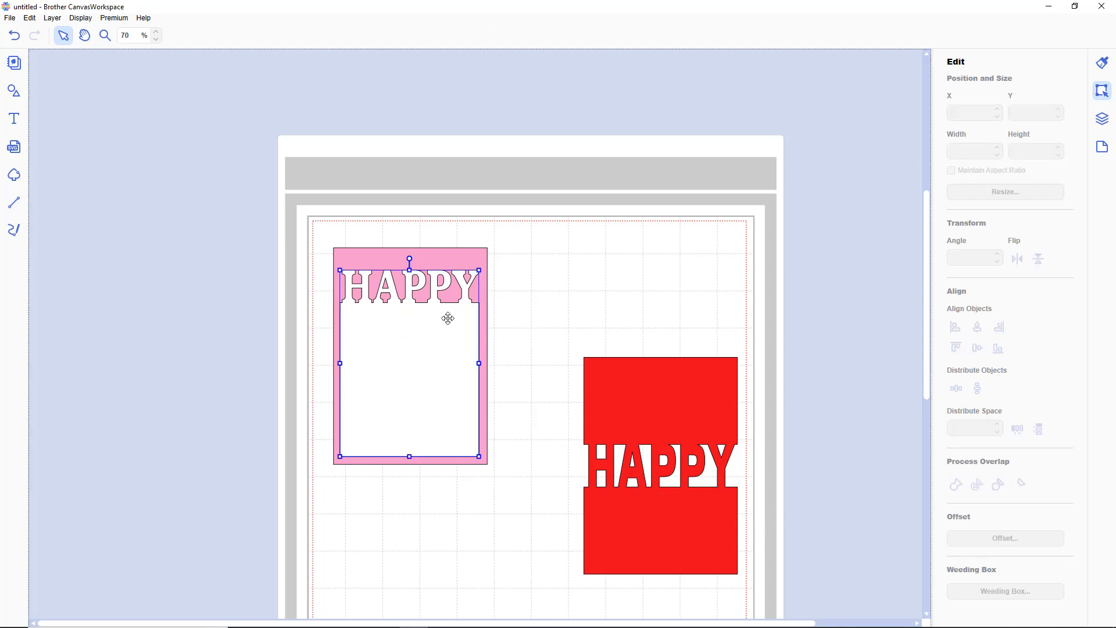
click(511, 337)
click(456, 333)
right_click(456, 333)
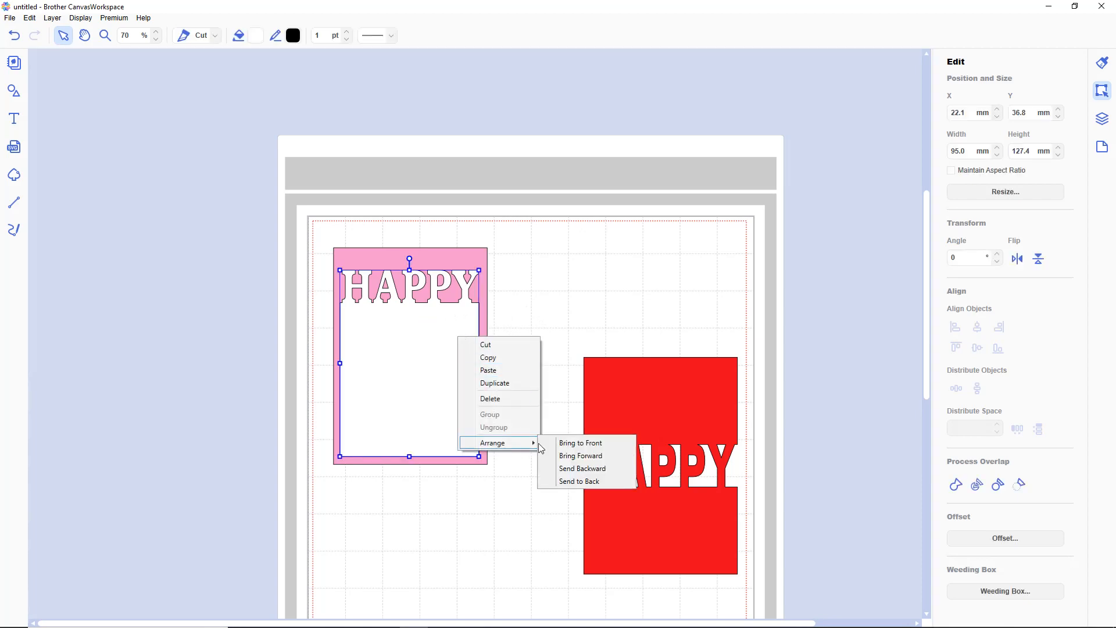
click(552, 311)
click(551, 311)
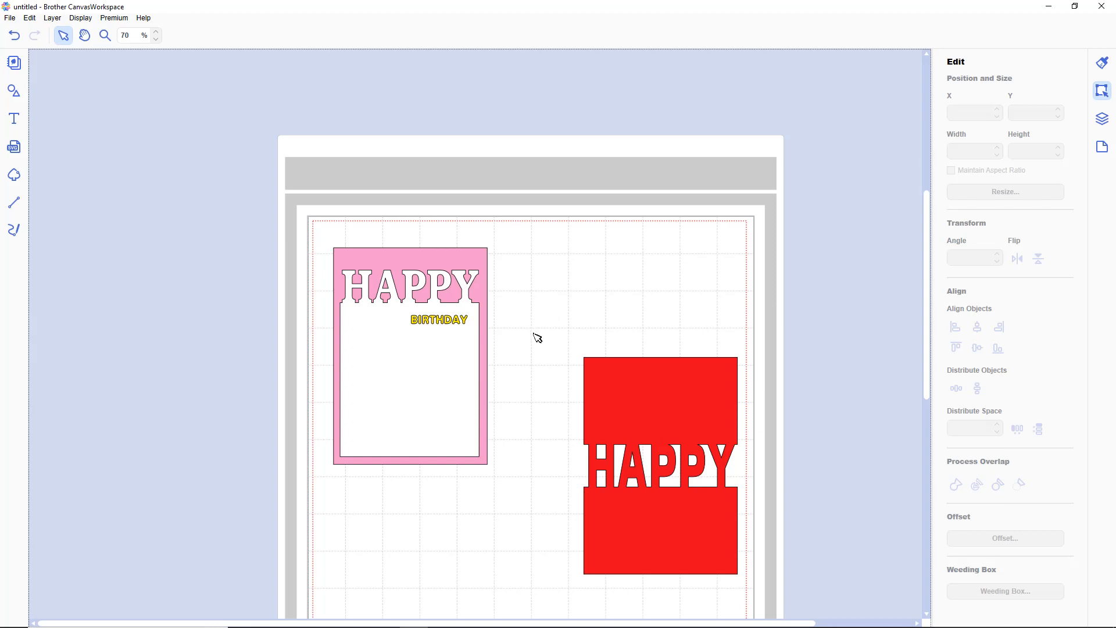
click(1103, 119)
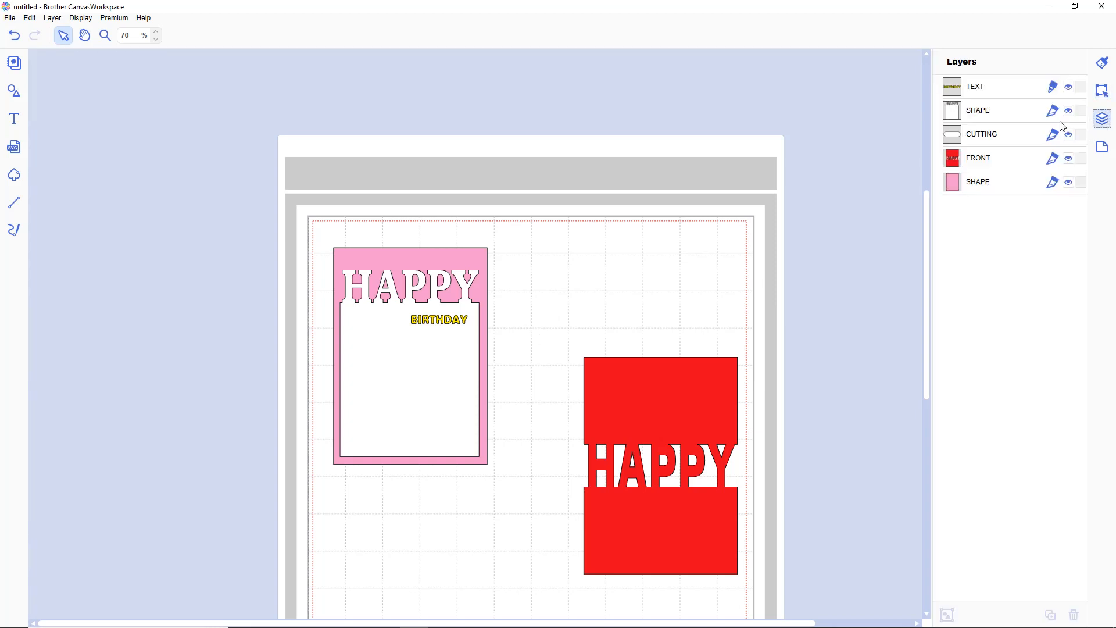
click(975, 140)
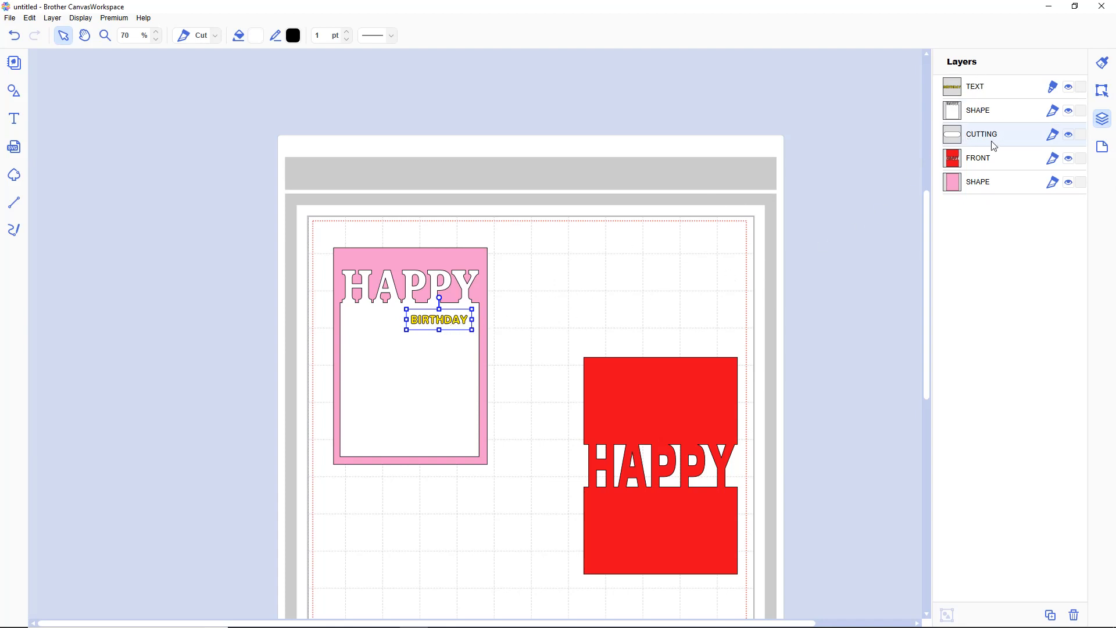
right_click(470, 323)
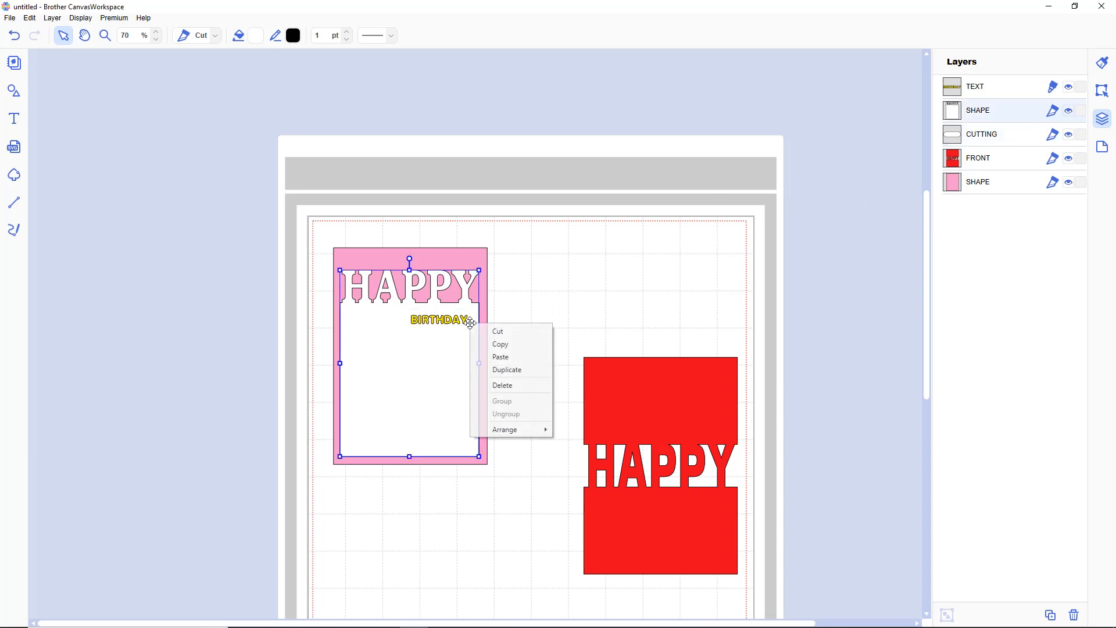
click(983, 144)
click(980, 139)
right_click(980, 140)
mouse_move(1017, 242)
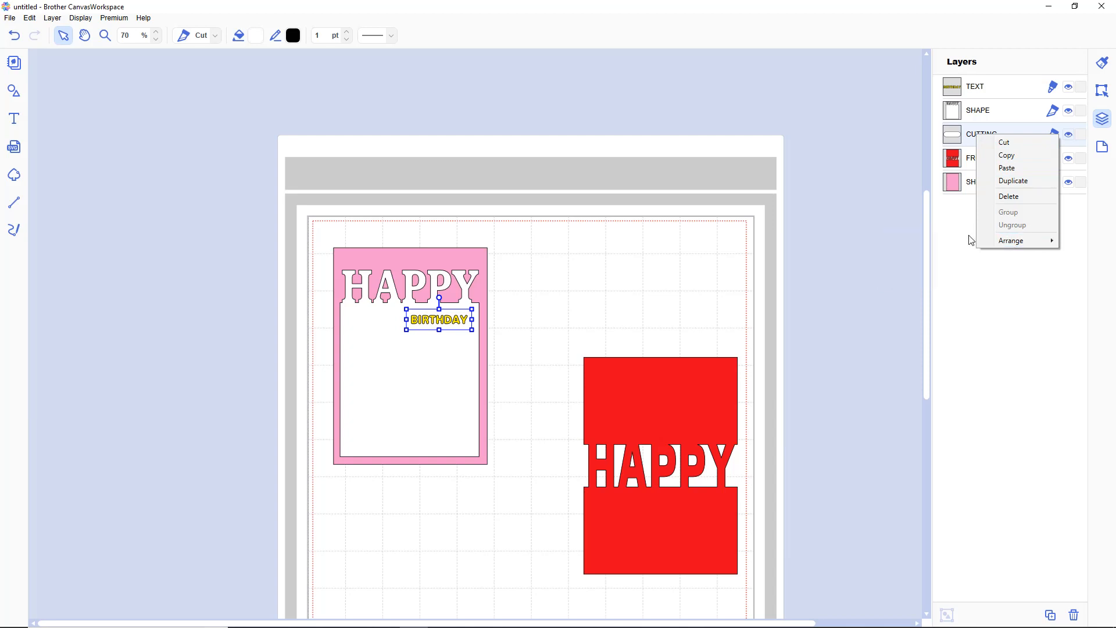
mouse_move(1023, 248)
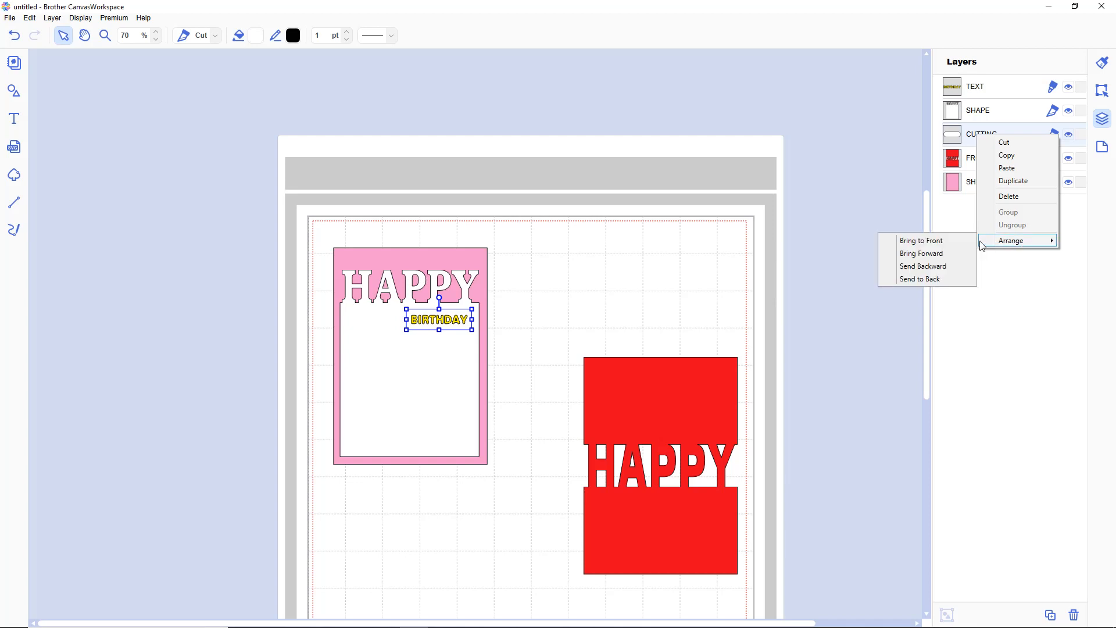
right_click(470, 328)
click(512, 314)
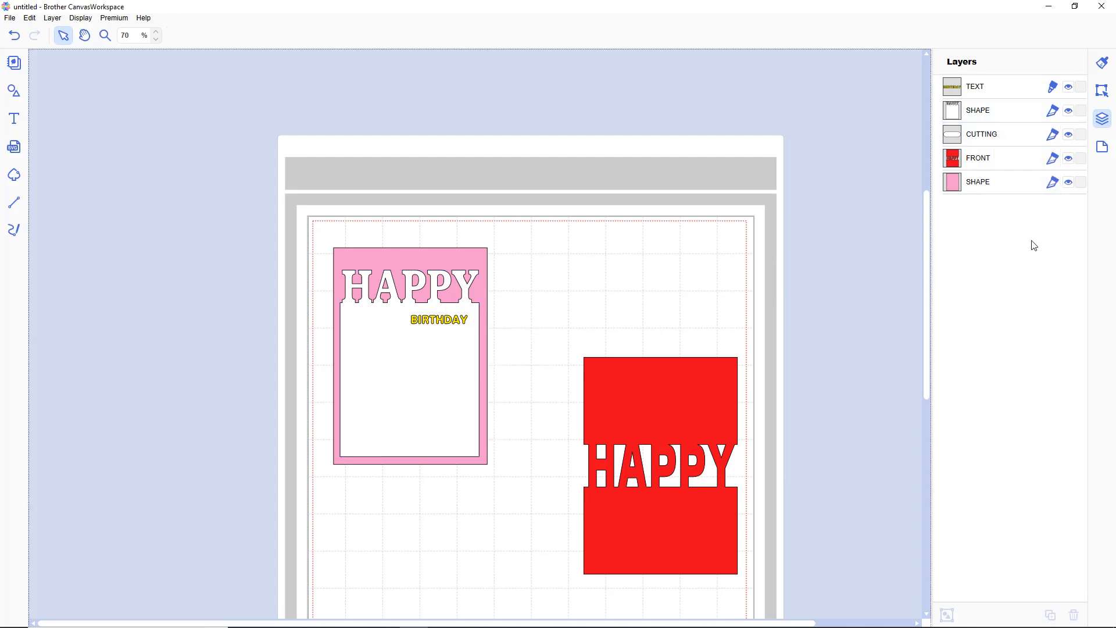
Step: Bring the CUTTING layer with the rounded BIRTHDAY badge to the front
click(992, 144)
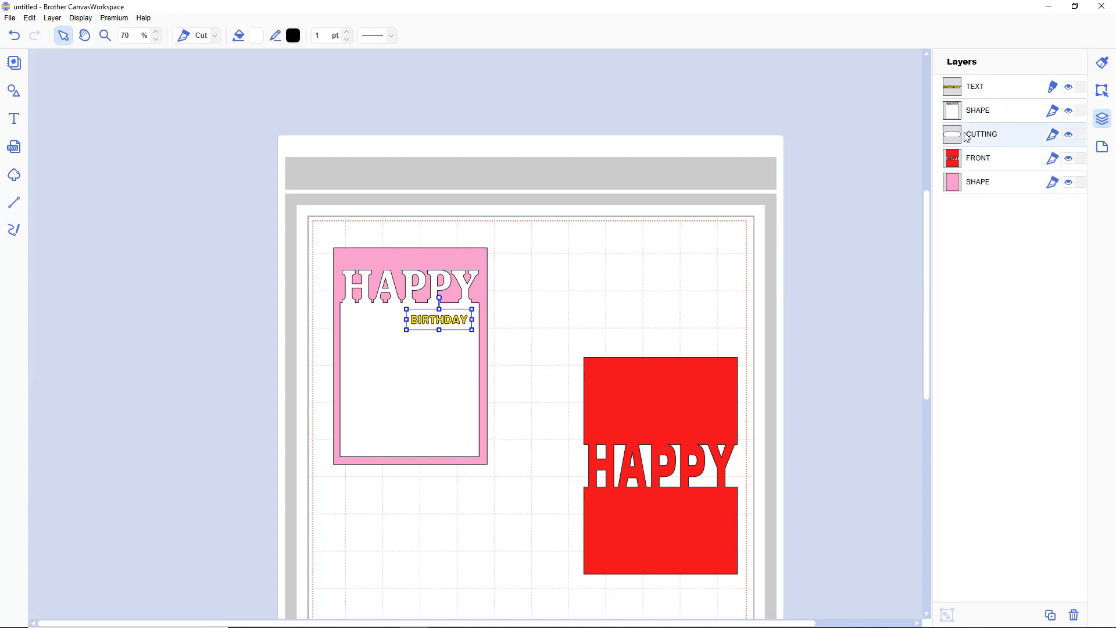
right_click(967, 136)
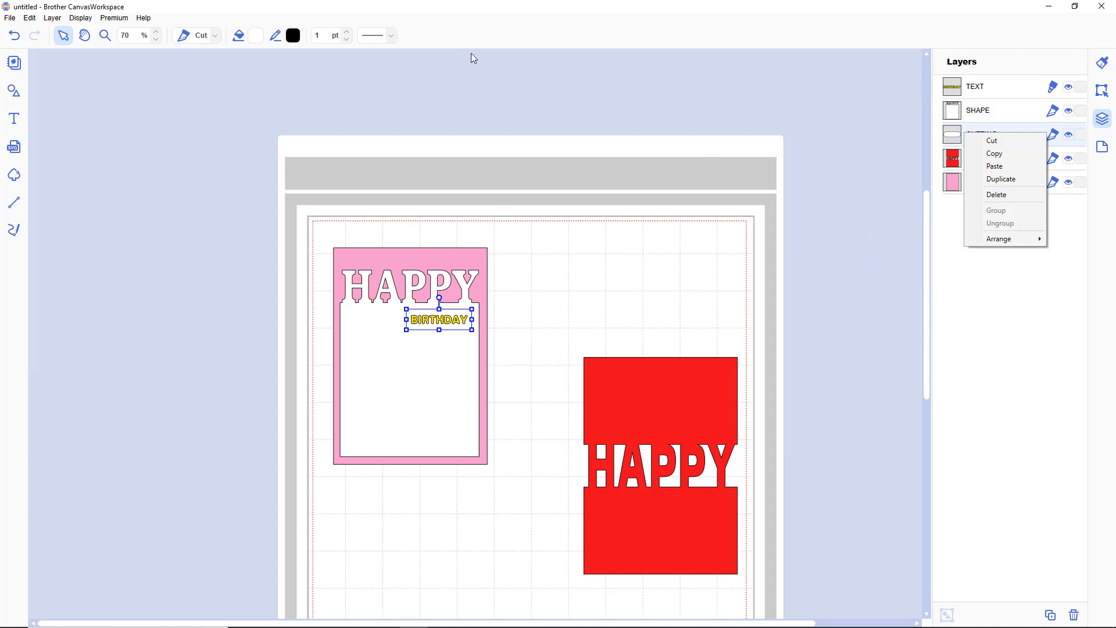
click(80, 18)
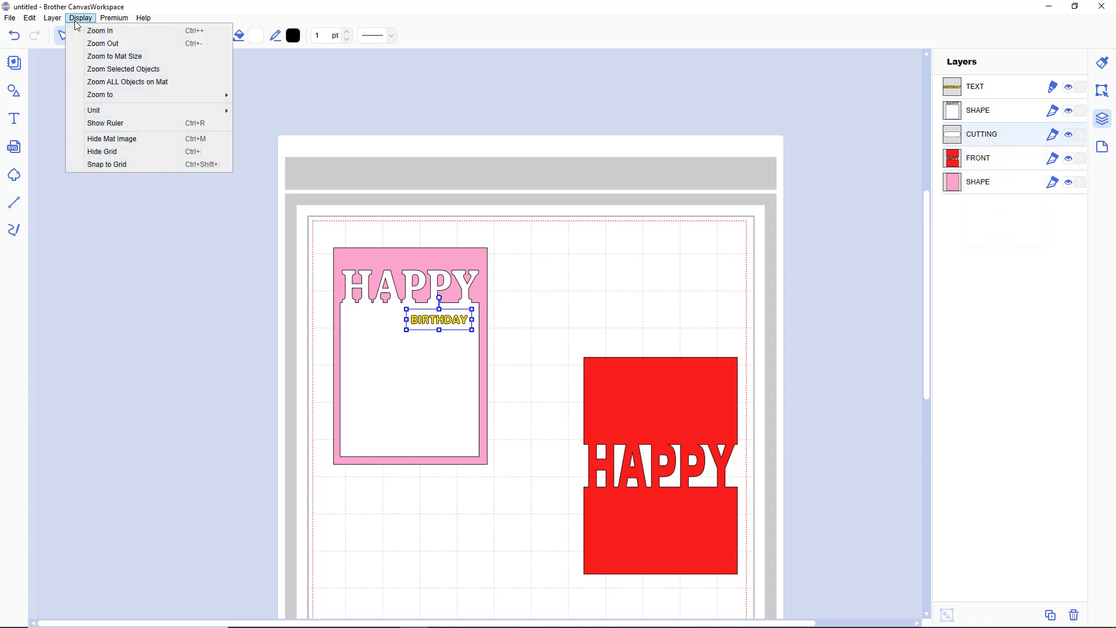
mouse_move(63, 22)
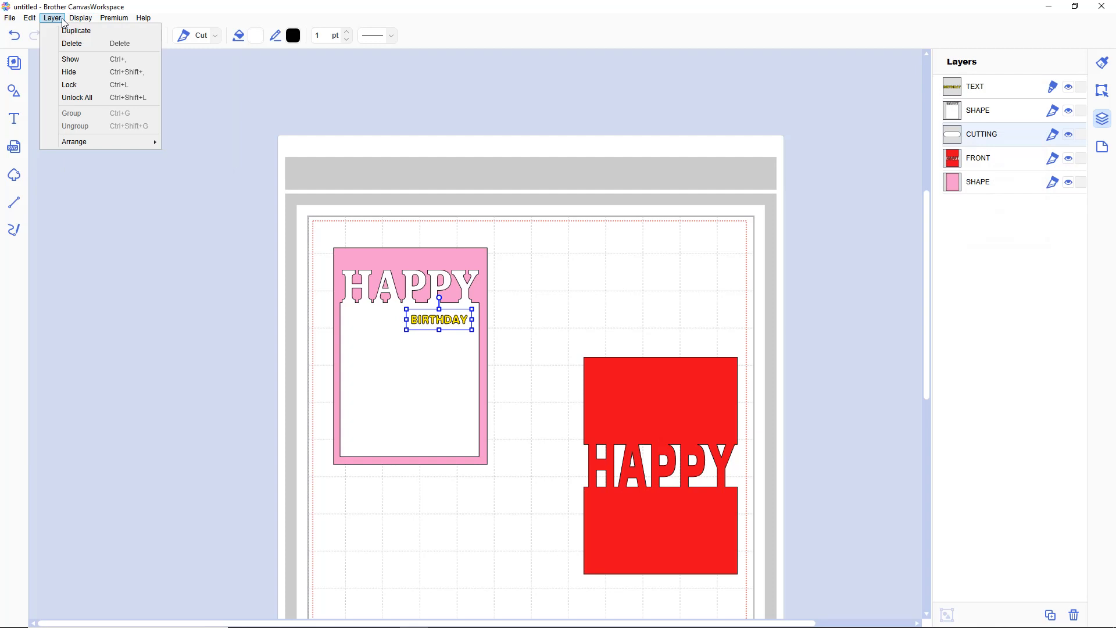
mouse_move(92, 140)
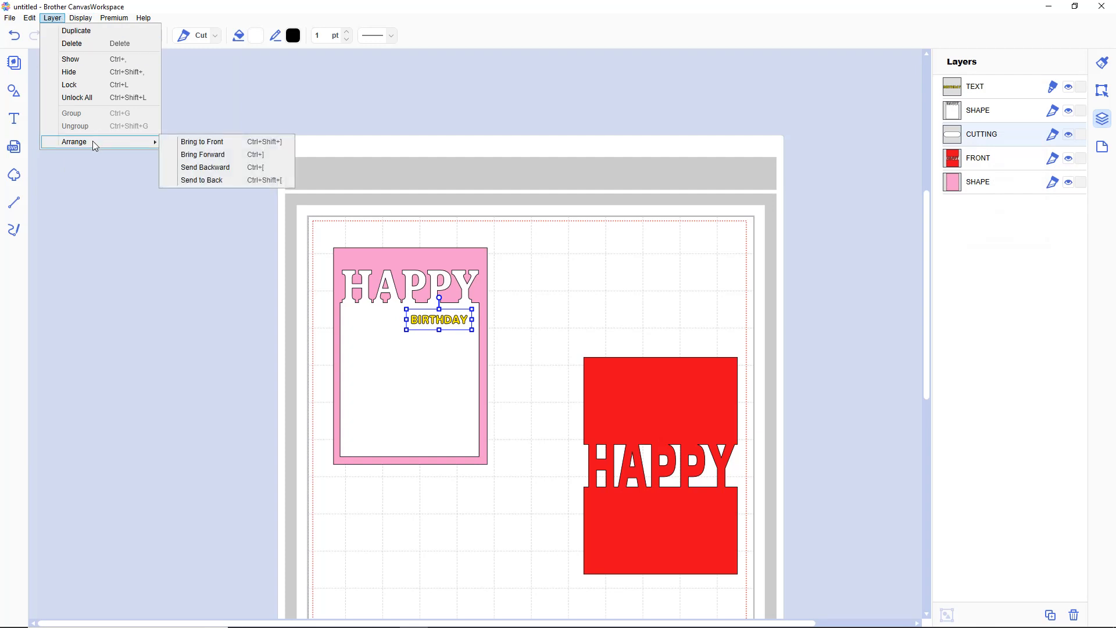
click(211, 147)
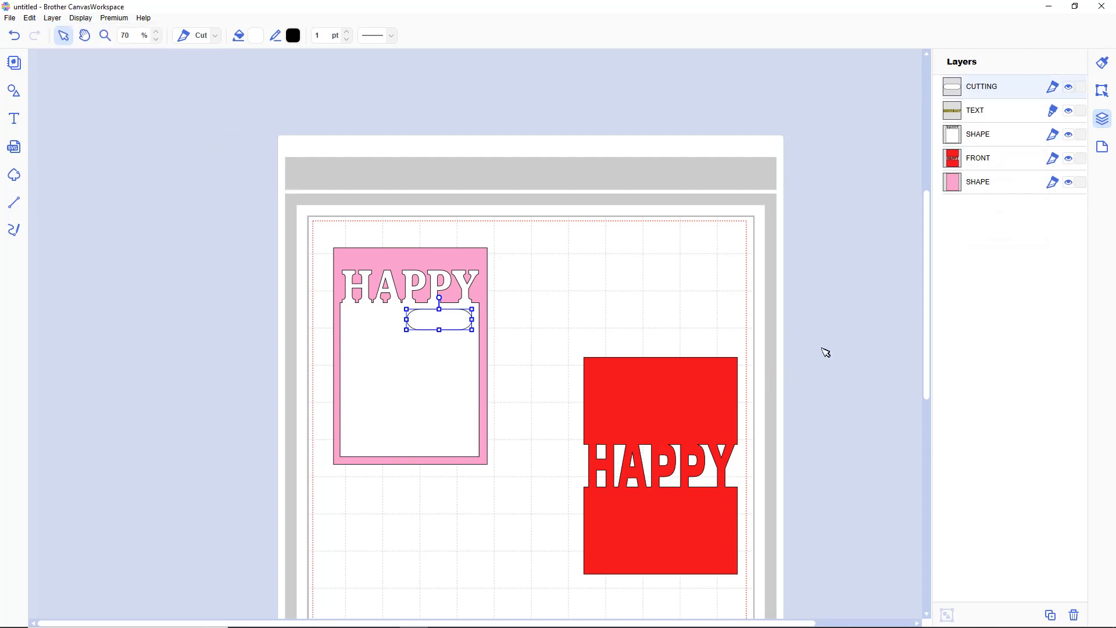
Step: Bring the BIRTHDAY TEXT layer to the front of its badge
click(981, 116)
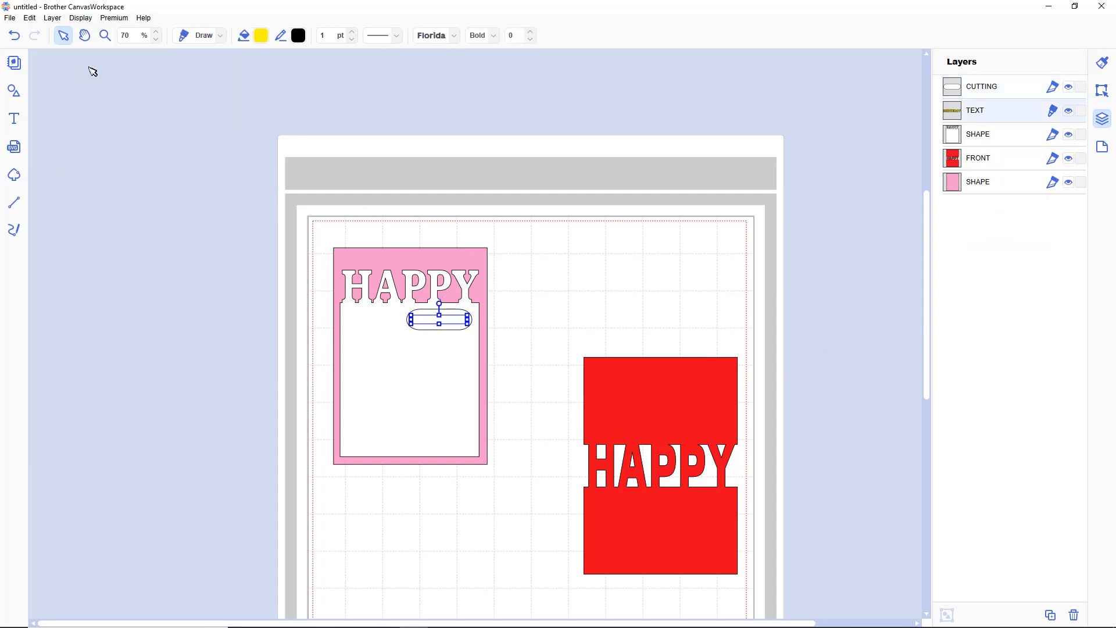
click(53, 18)
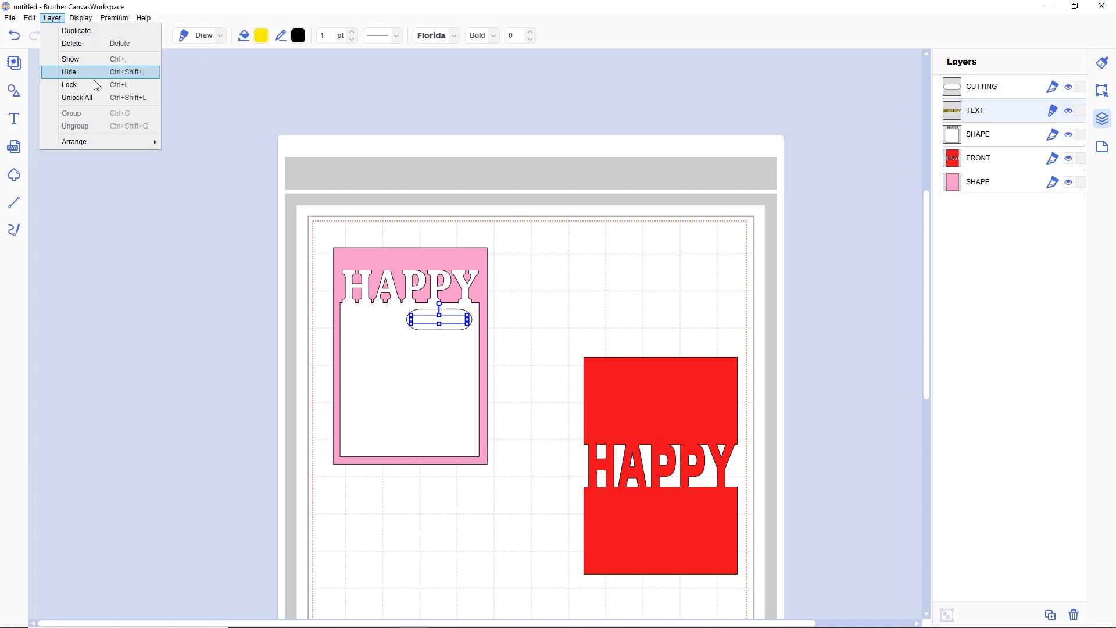
mouse_move(108, 142)
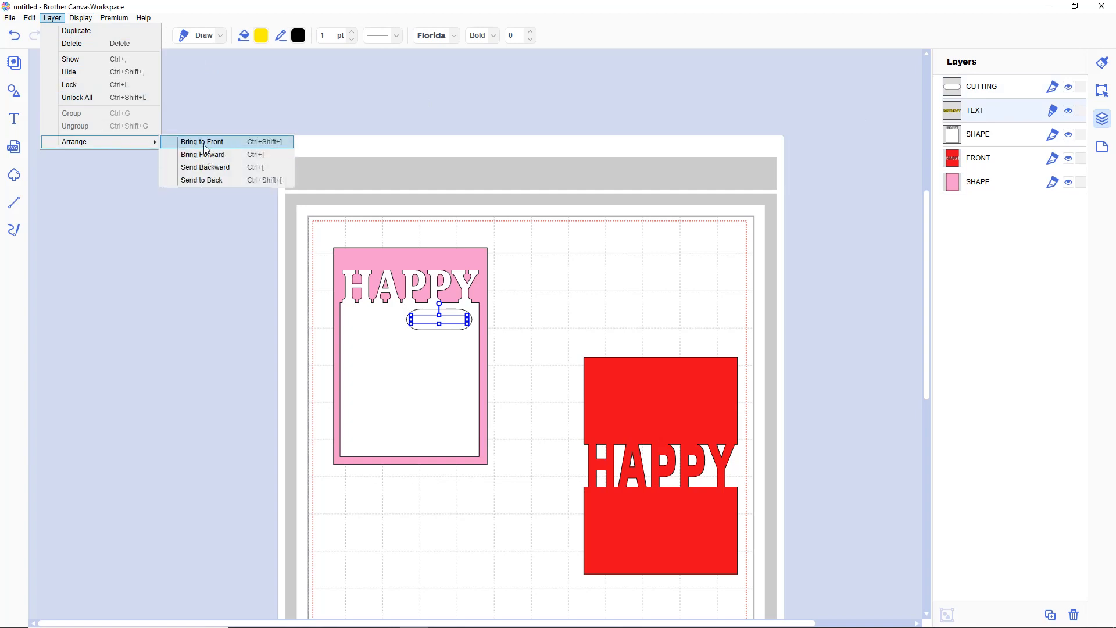
click(205, 146)
click(157, 274)
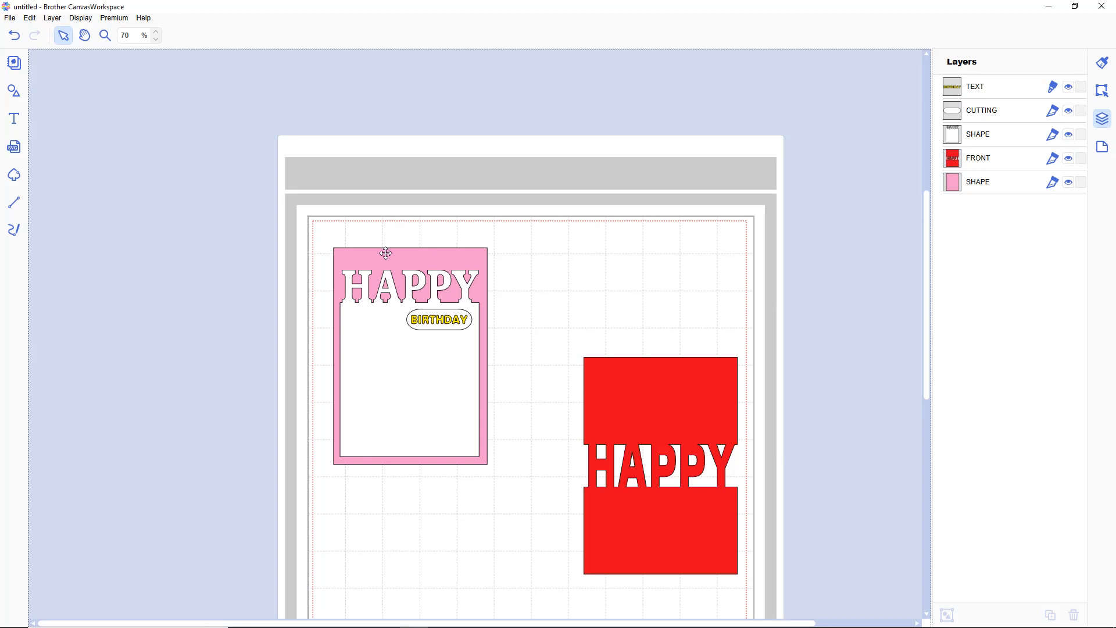
Step: Move the complete pink card and the red HAPPY front aside to the mat's right edge, one above the other
drag(314, 221, 498, 424)
drag(416, 389, 769, 269)
drag(666, 391, 776, 400)
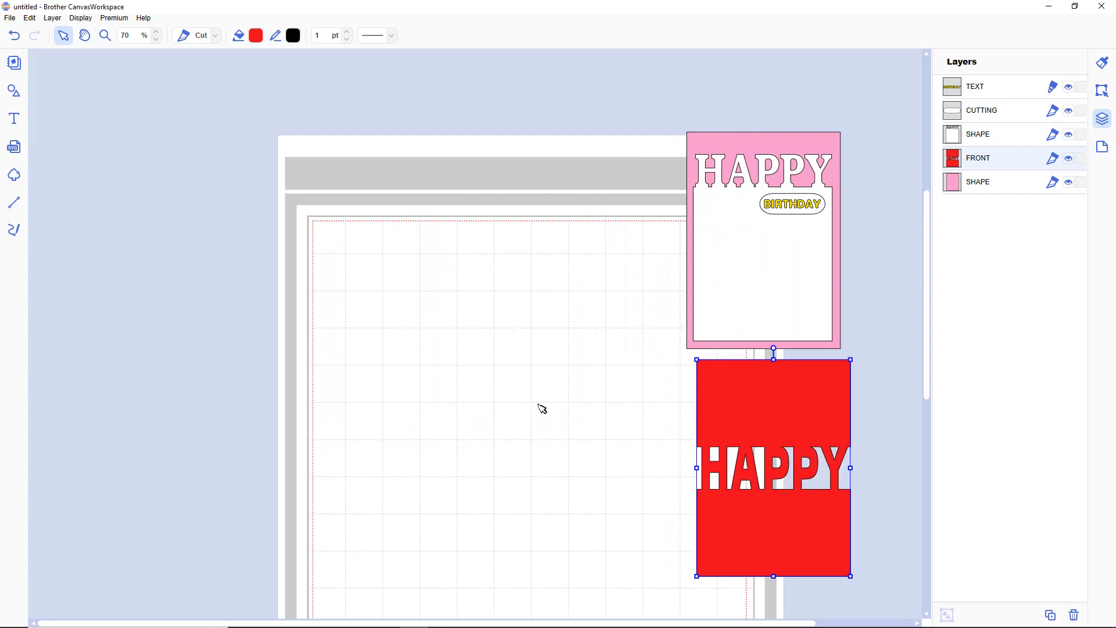
scroll(543, 395, down, 2)
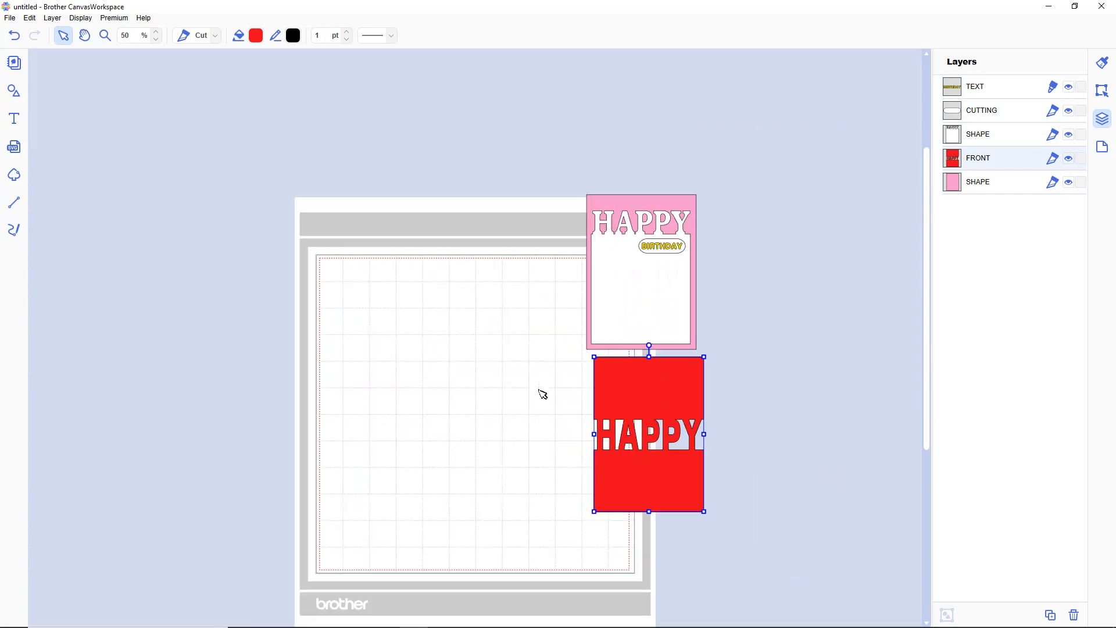
click(457, 214)
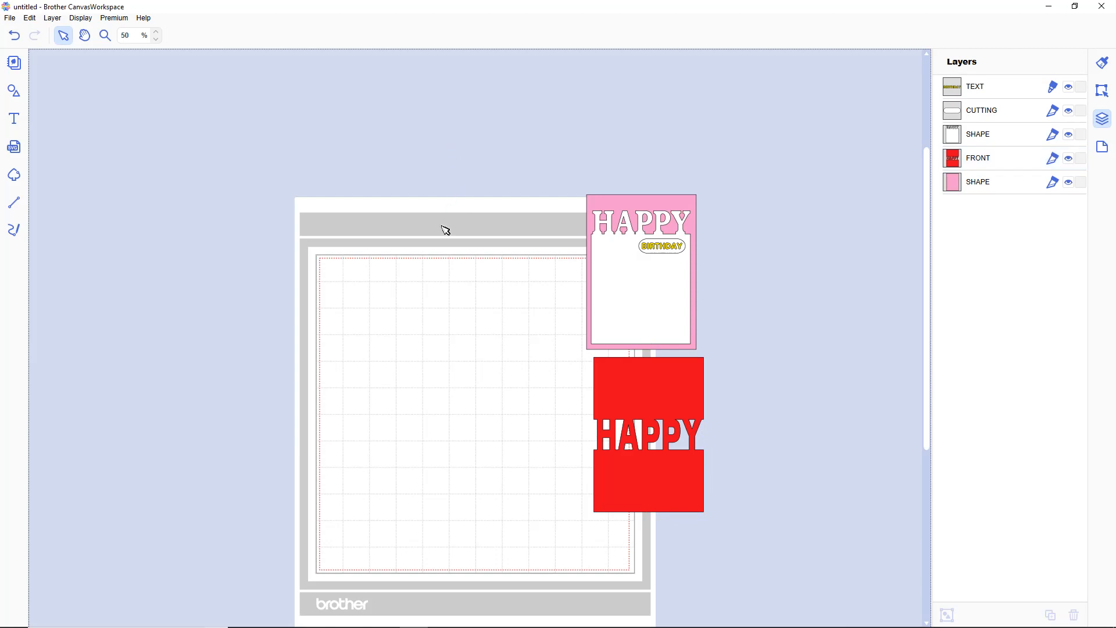
Step: Add a plain rectangle, size it 148 mm wide by 105 mm high, and place it at X 13.1 mm, Y 127.1 mm
drag(927, 198, 929, 232)
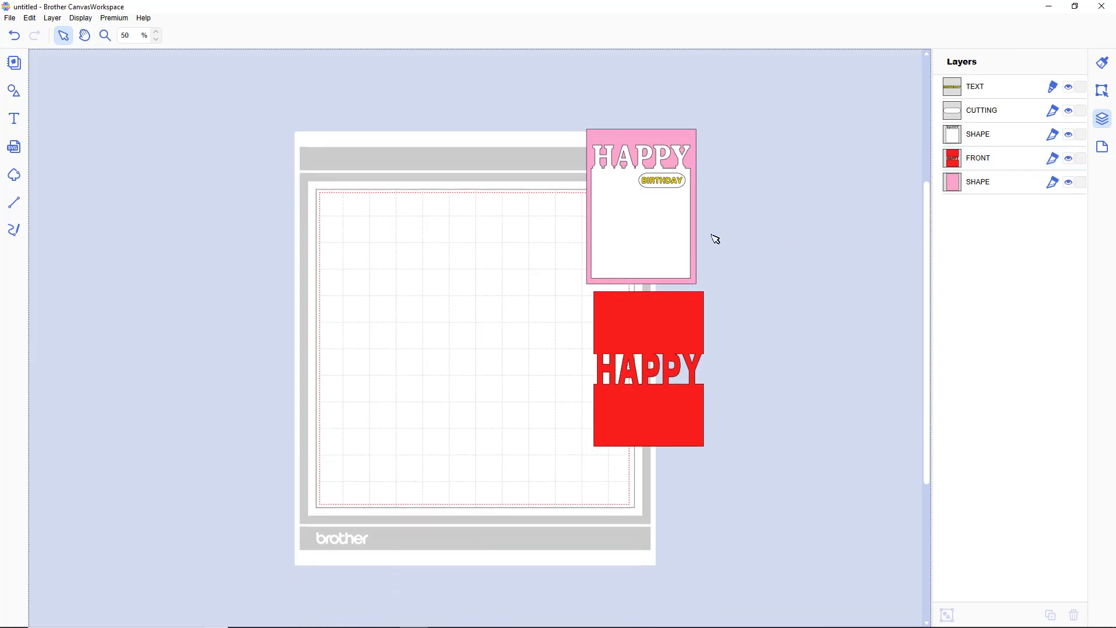
click(13, 91)
click(82, 283)
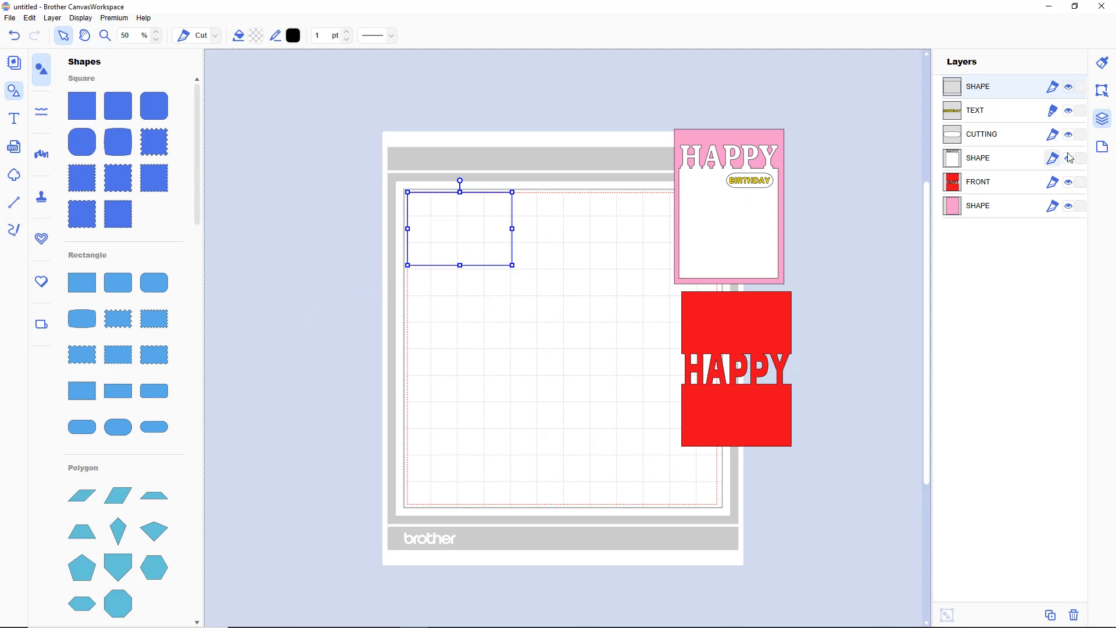
click(1104, 90)
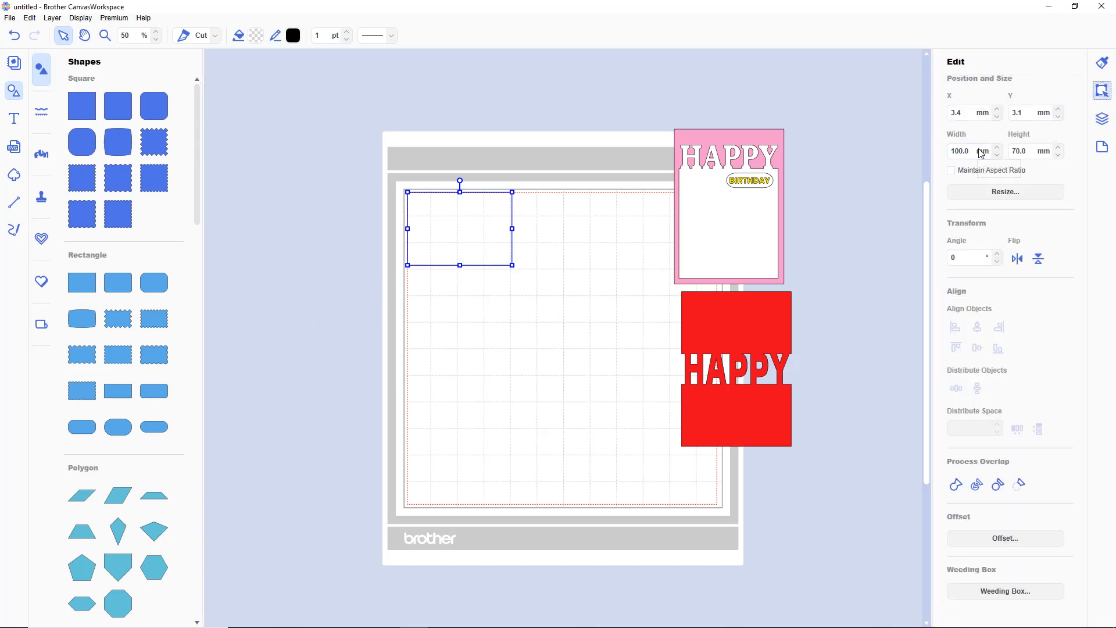
drag(974, 152, 924, 153)
text(1)
drag(1030, 150, 1008, 152)
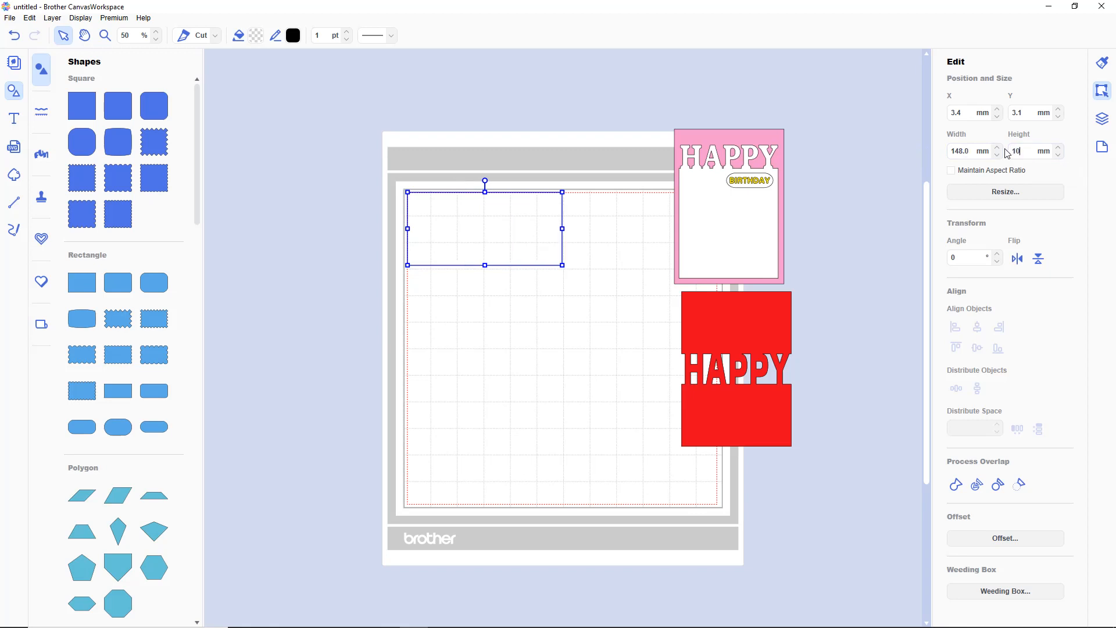
key(Return)
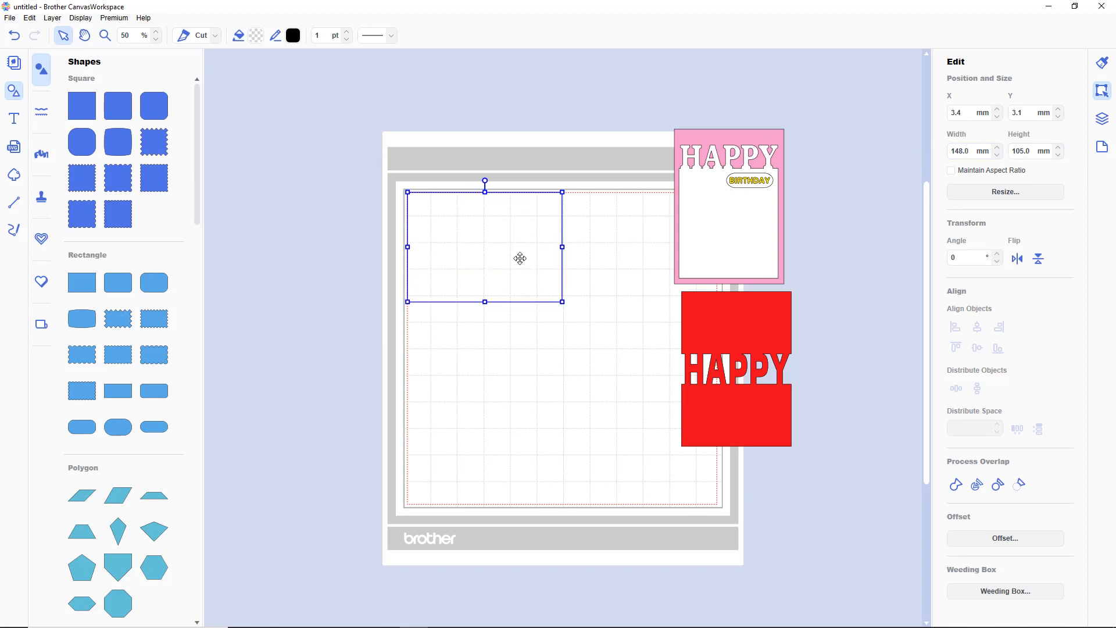
drag(519, 264, 529, 388)
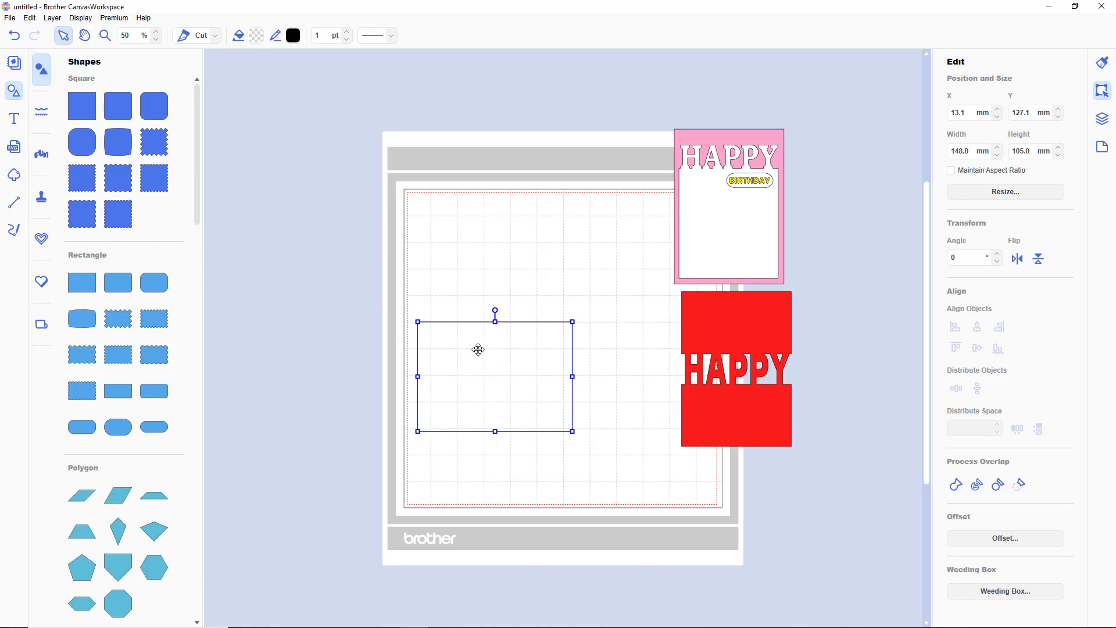
click(353, 341)
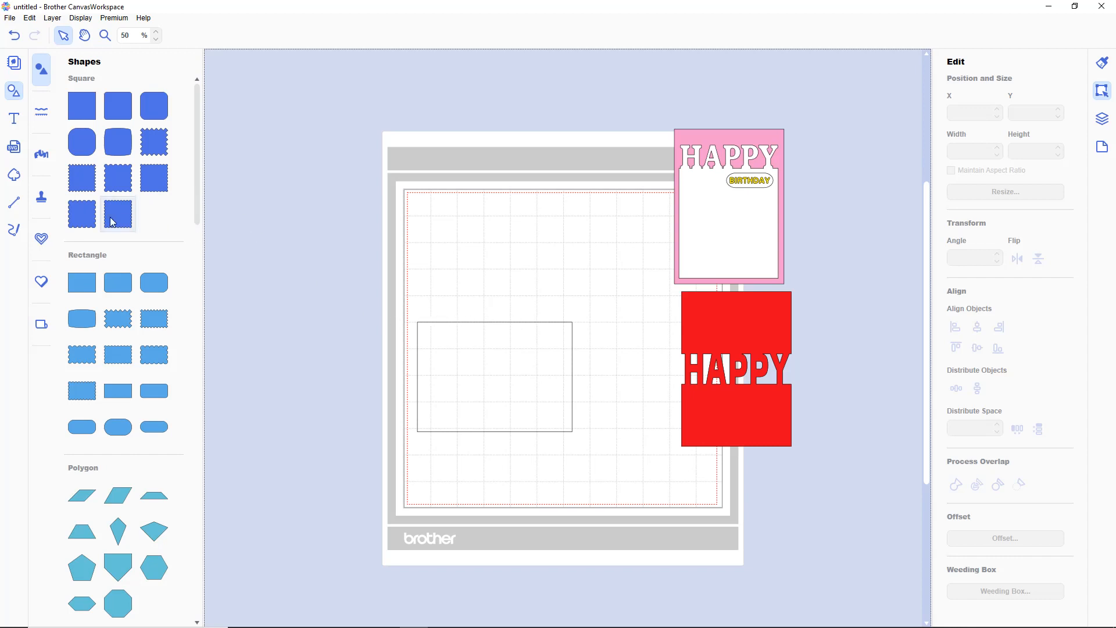
Step: Add the recipient's name in capital letters as a text object above the new rectangle
click(14, 123)
click(351, 276)
key(Escape)
text(LESLE)
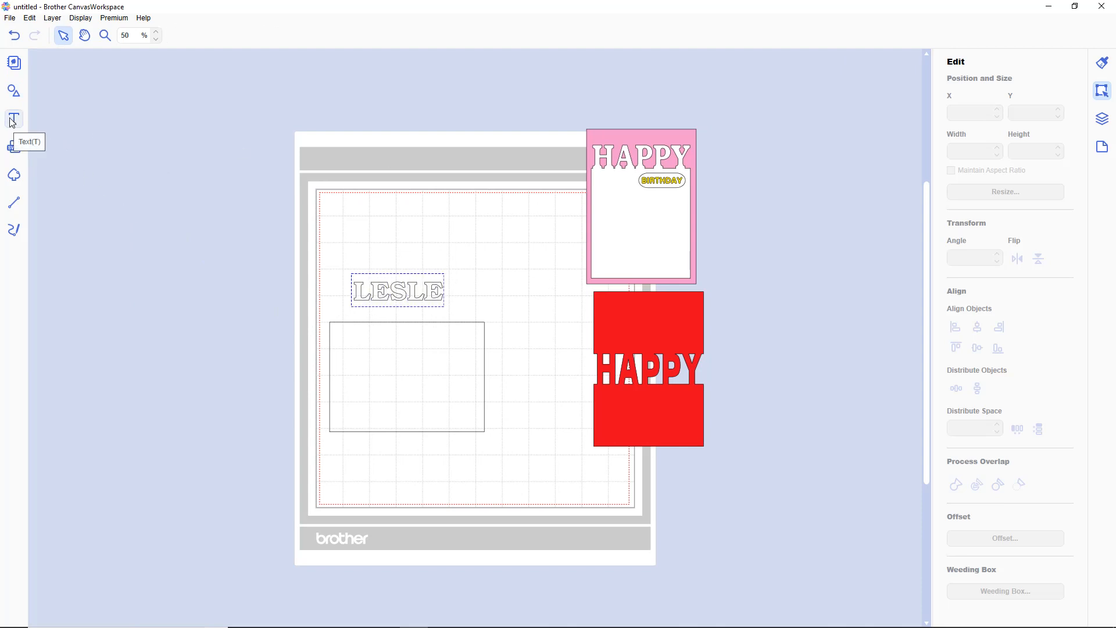
text(t)
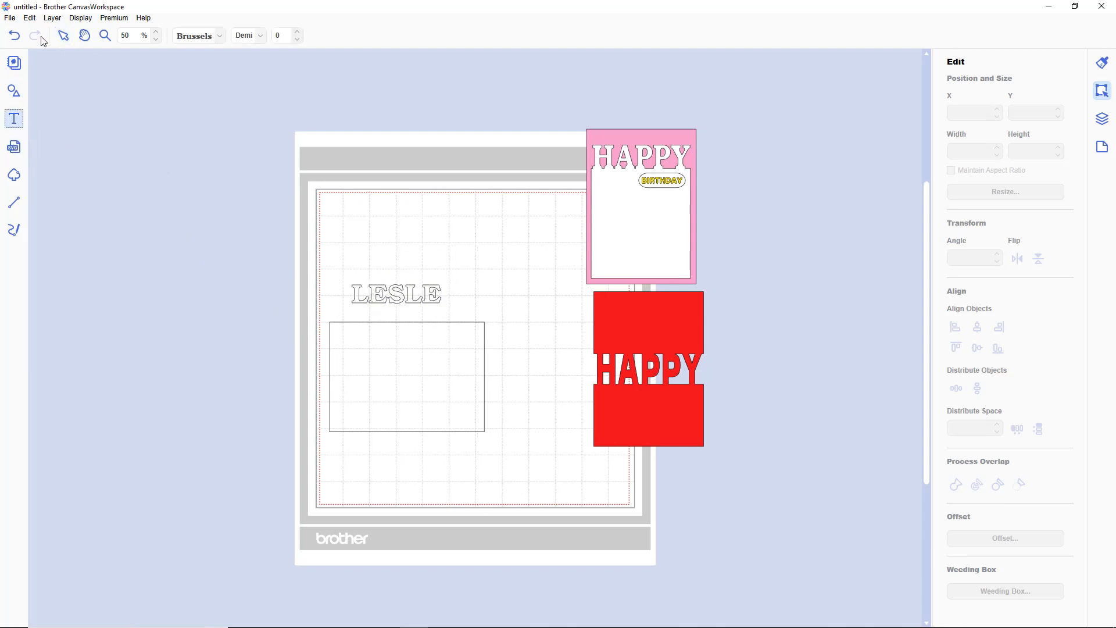
Step: Place the name lettering overlapping the rectangle's upper edge at X 13.7 mm and enlarge it to 146.8 by 30.9 mm
click(64, 35)
click(405, 294)
drag(405, 293, 382, 314)
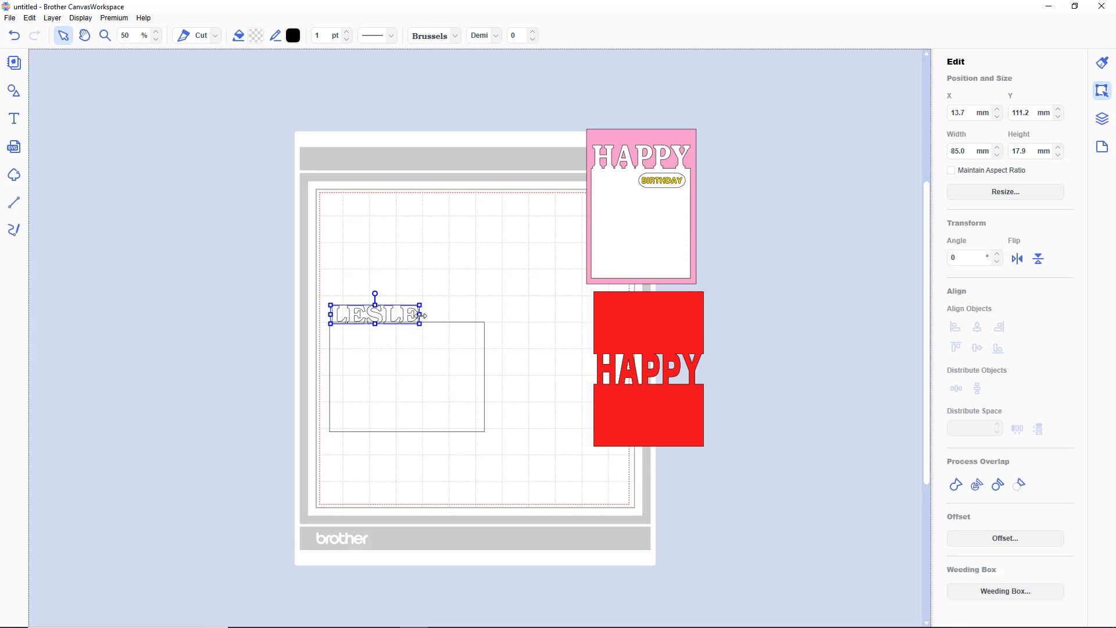
drag(419, 307, 483, 295)
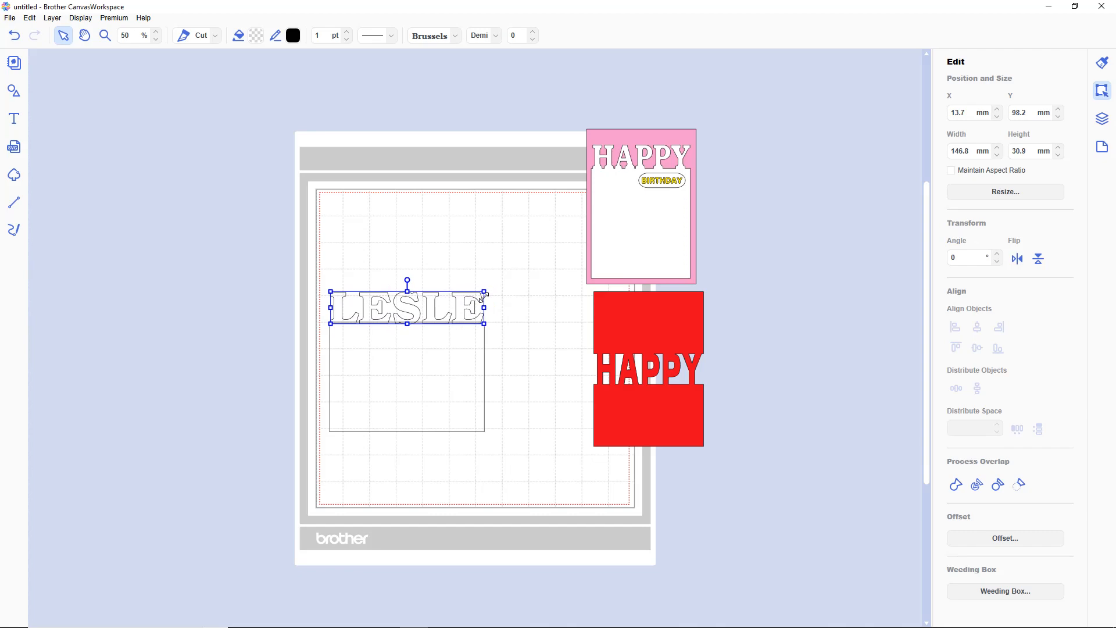
click(531, 324)
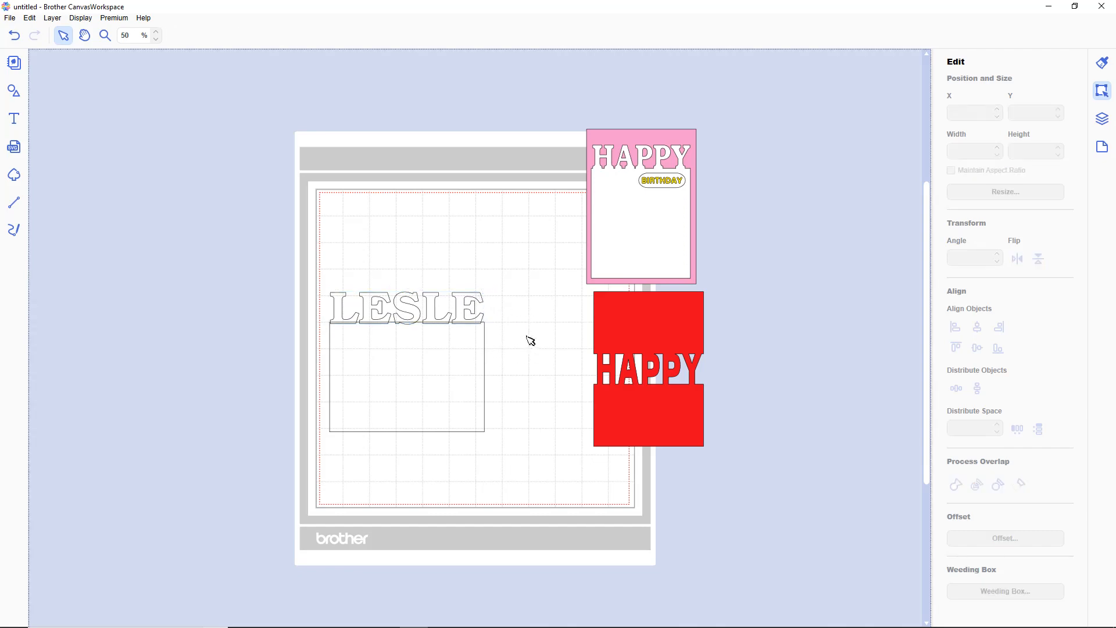
scroll(531, 340, up, 2)
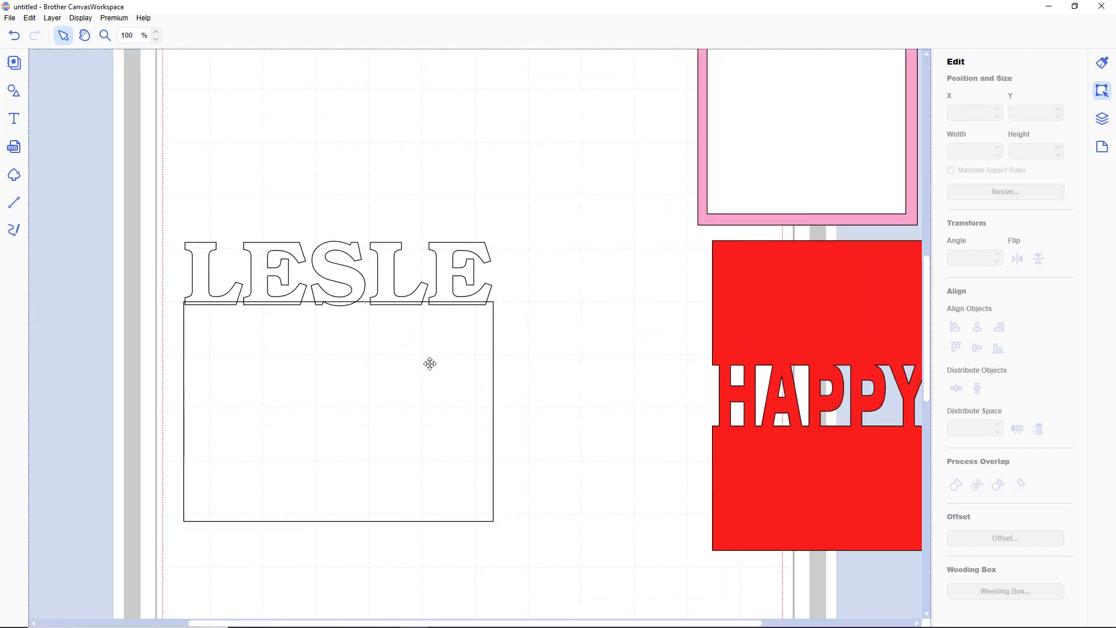
Step: Try to weld the name lettering to the rectangle after nudging the rectangle down and centring both
click(412, 373)
key(Down)
key(Down)
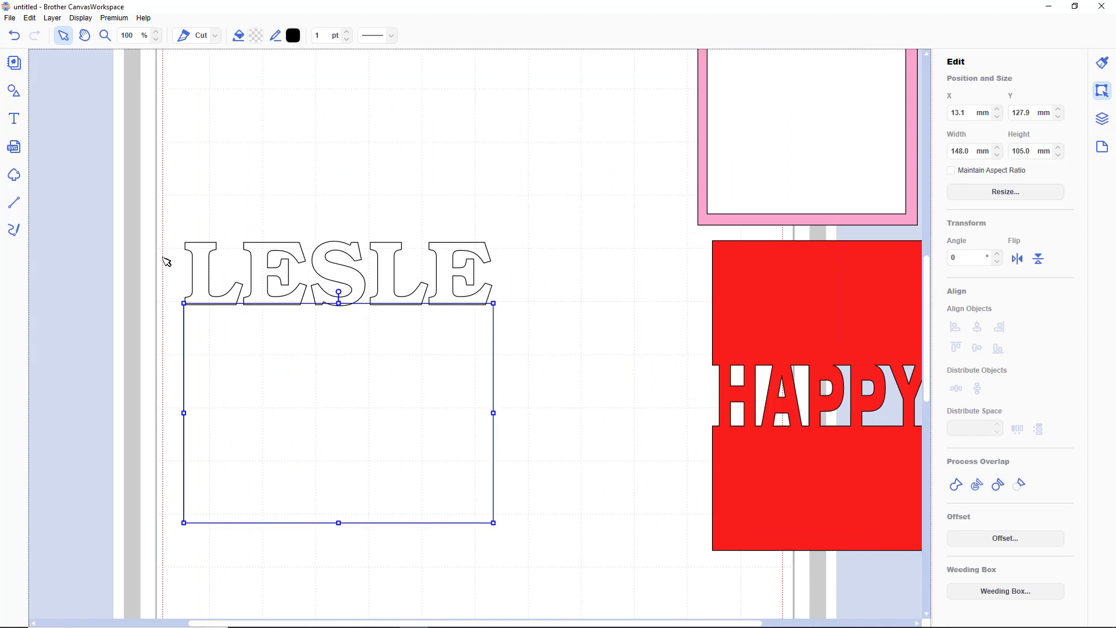
drag(160, 203, 533, 530)
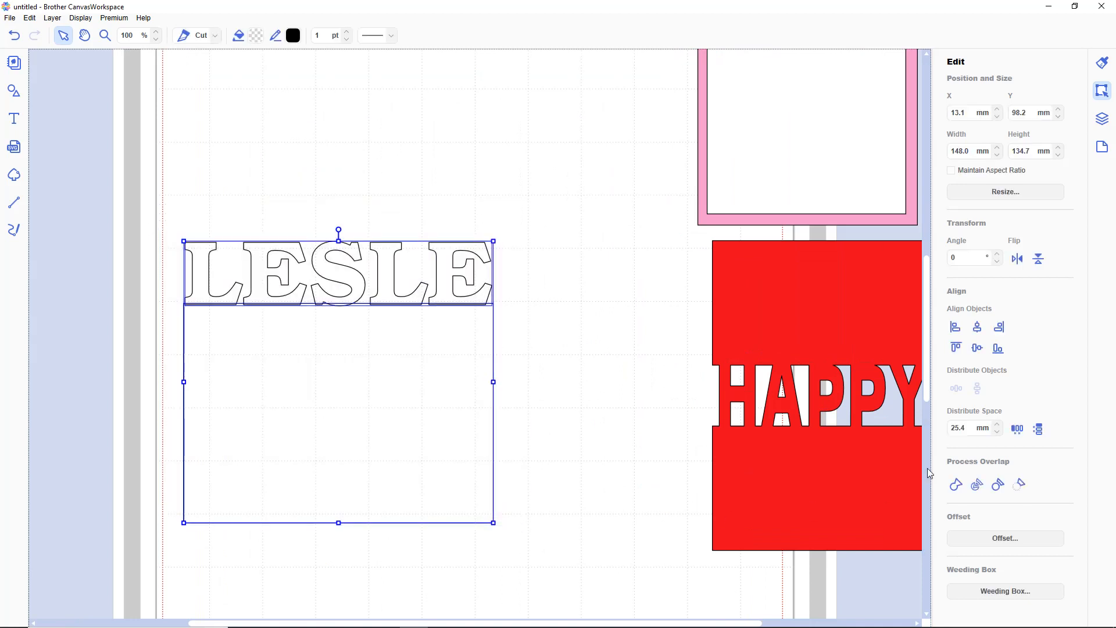
click(978, 333)
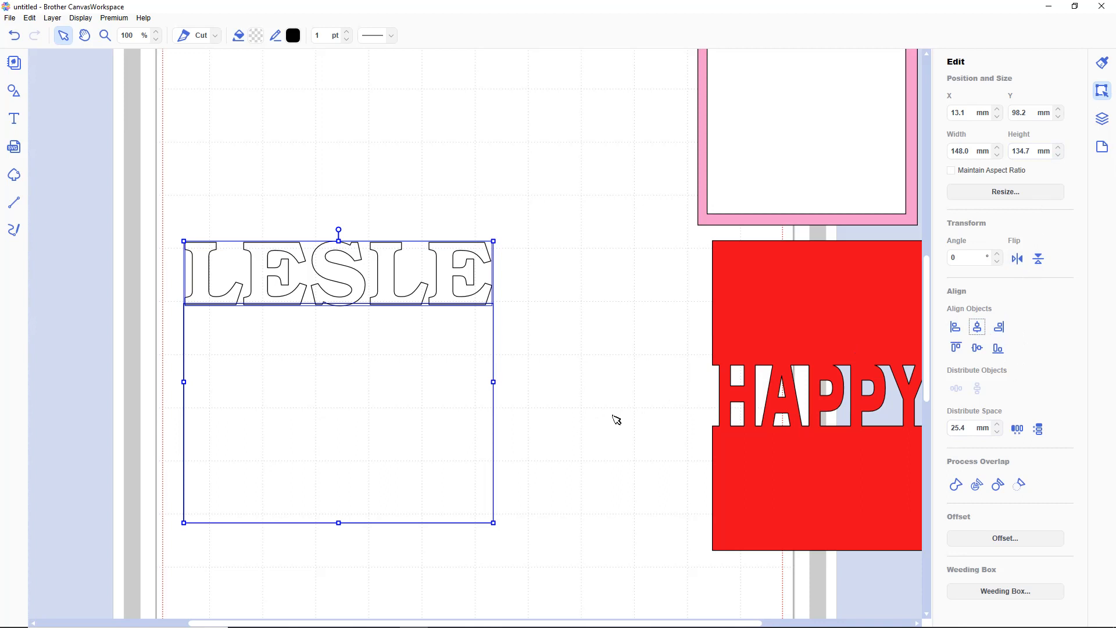
click(957, 487)
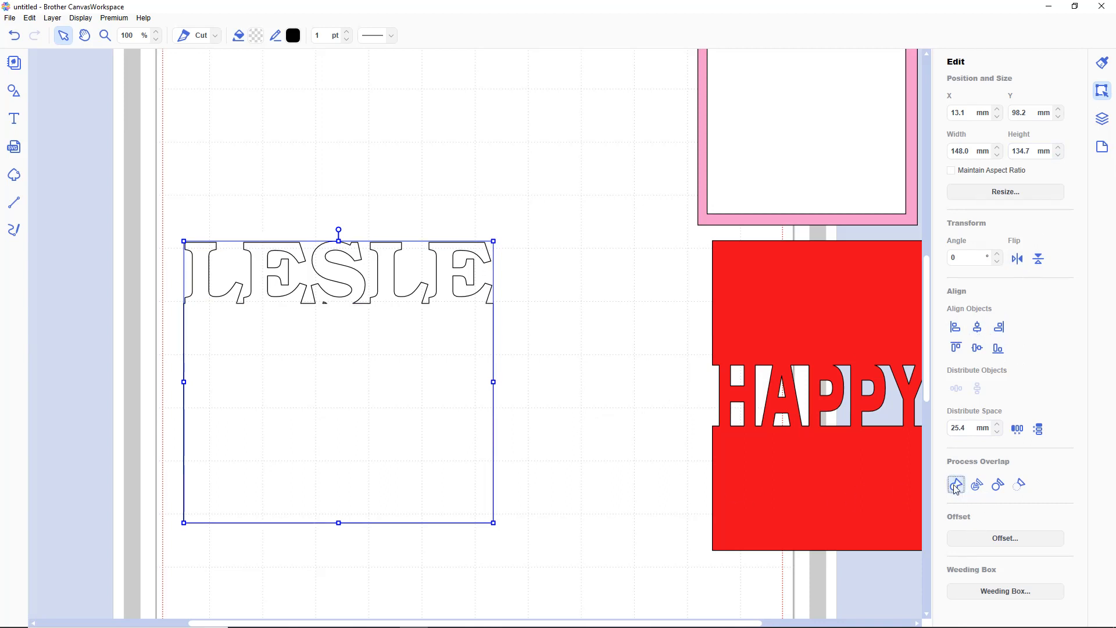
click(643, 447)
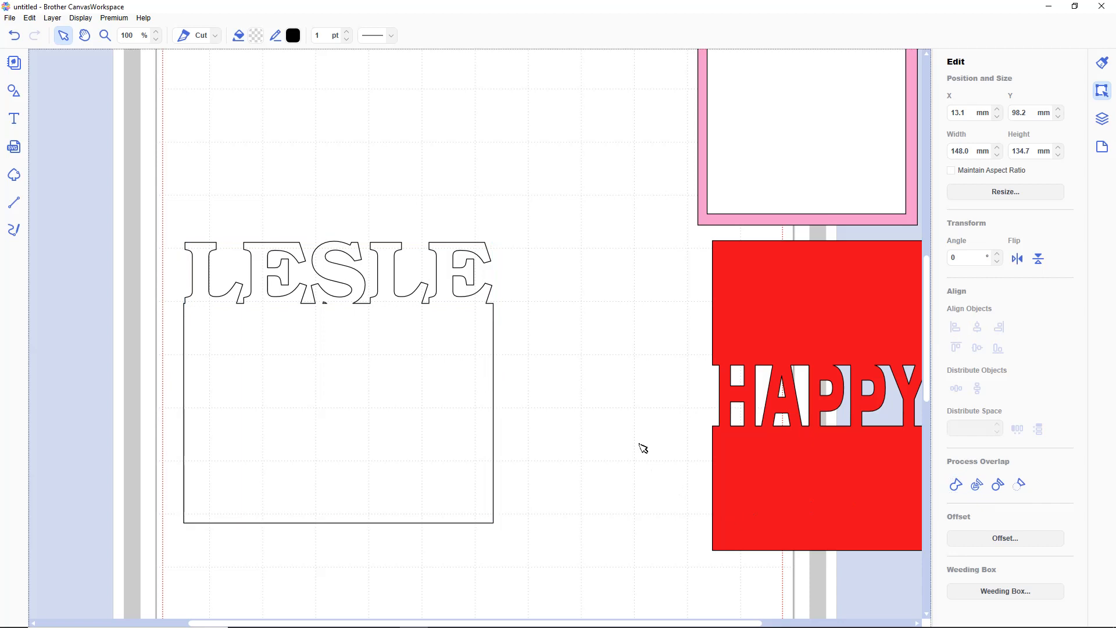
click(430, 422)
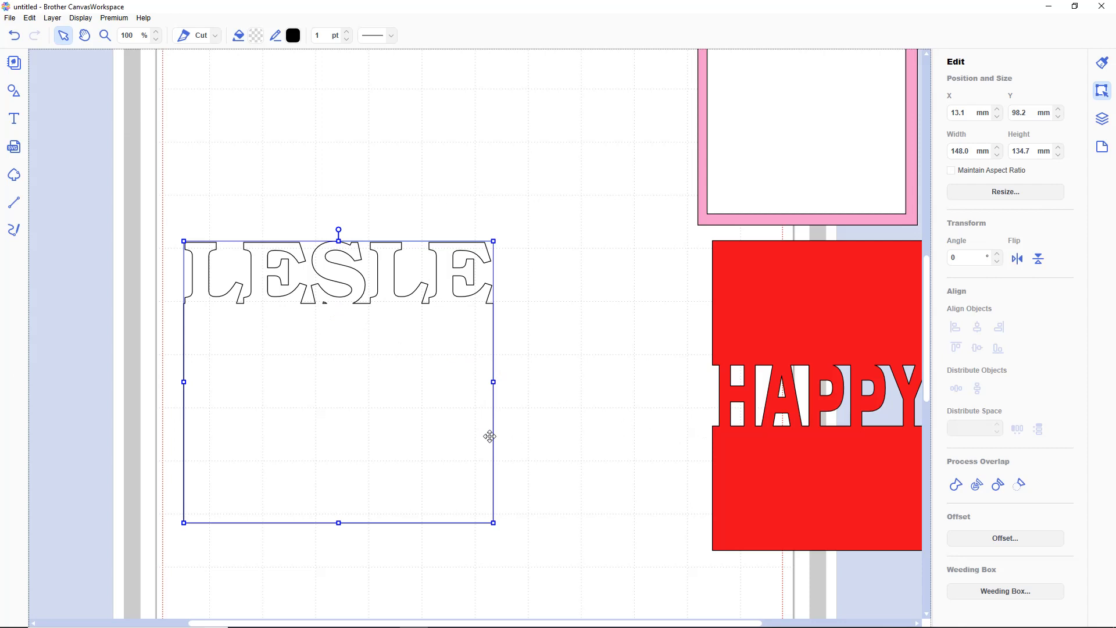
key(ctrl+z)
Step: Nudge the rectangle up to Y 127.4 mm and weld it with the name lettering into one shape
click(381, 353)
key(Up)
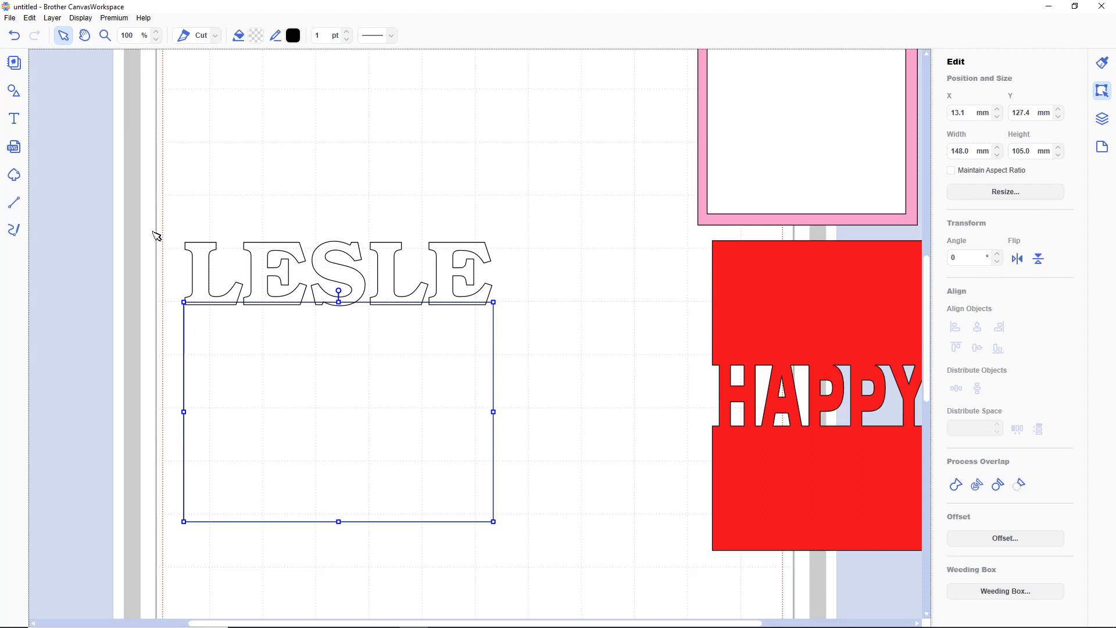
drag(158, 212, 526, 528)
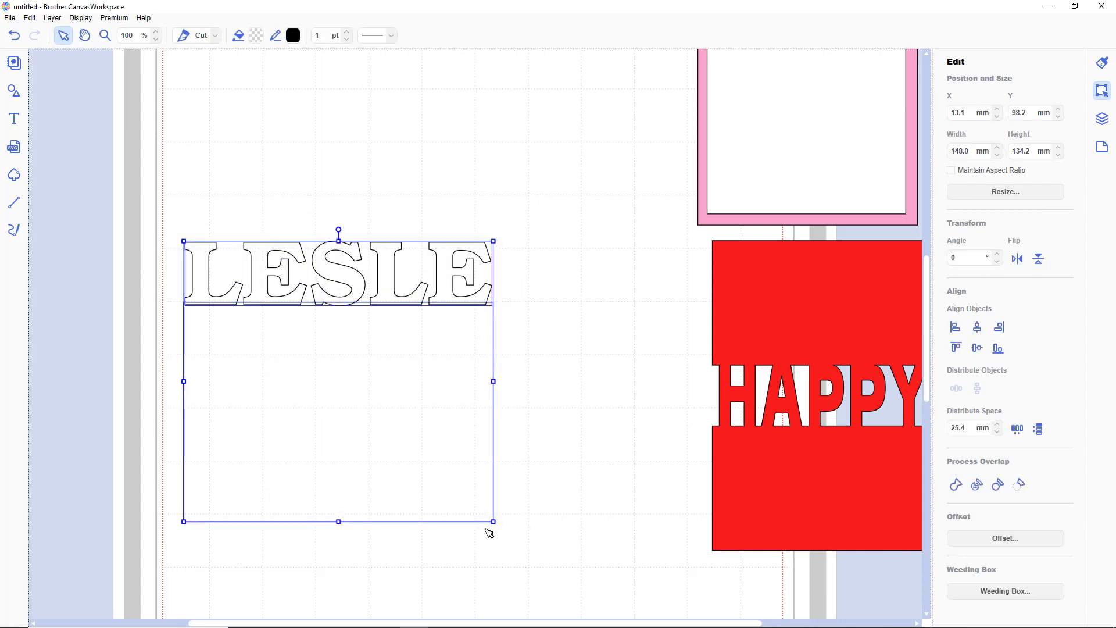
click(956, 485)
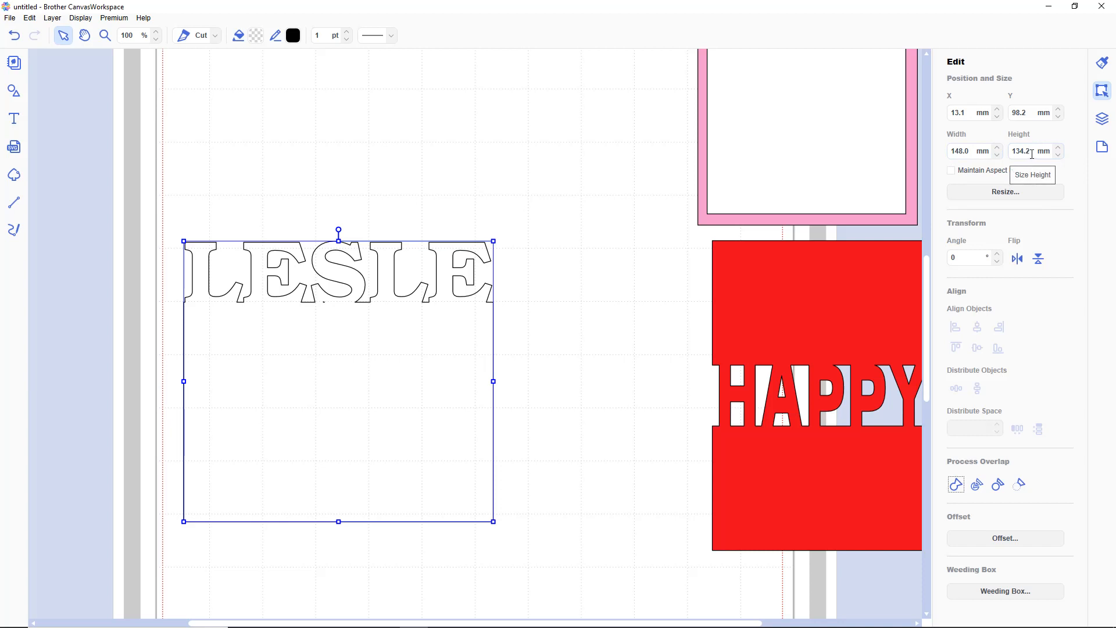
Step: Set the welded shape's height to 105 mm and move it to about X 35, Y 141.5 mm
drag(1032, 153, 1007, 157)
text(105)
key(Return)
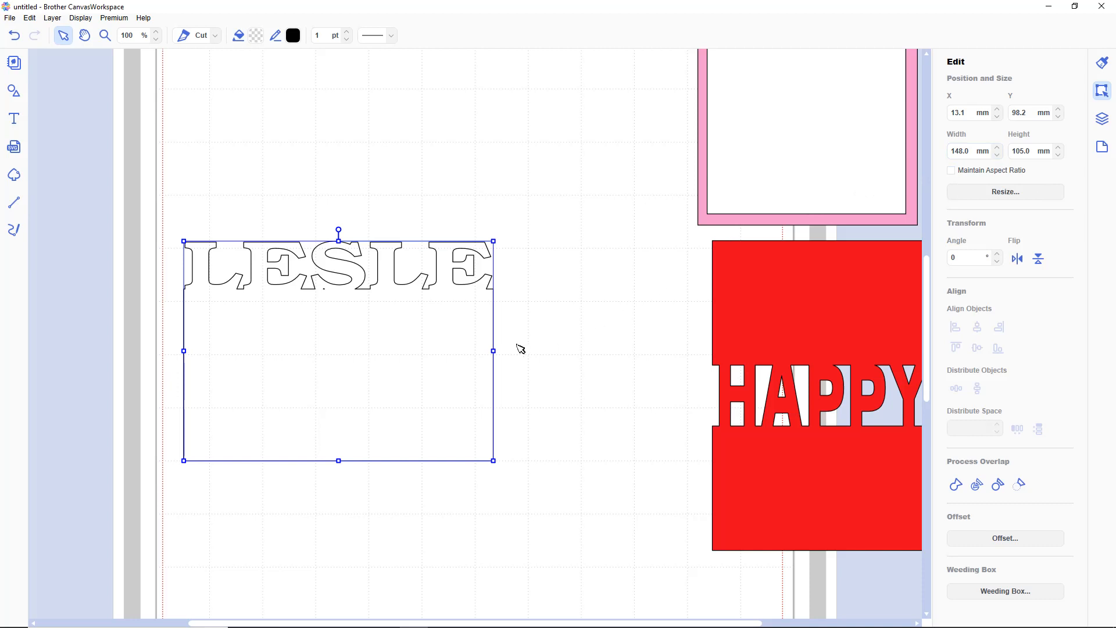
click(549, 365)
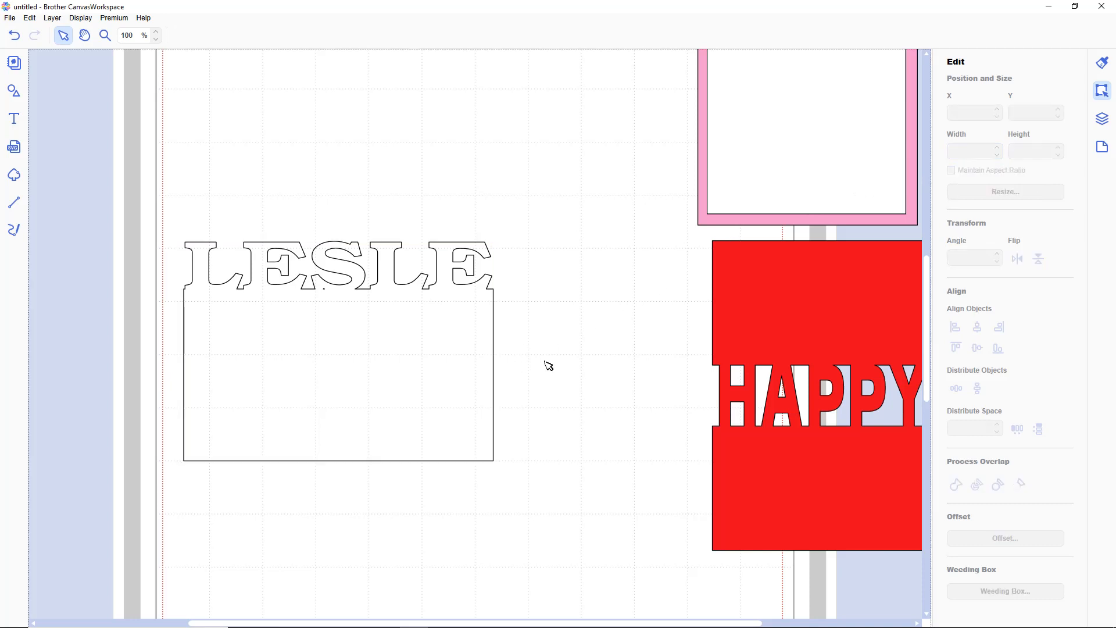
drag(396, 364, 442, 454)
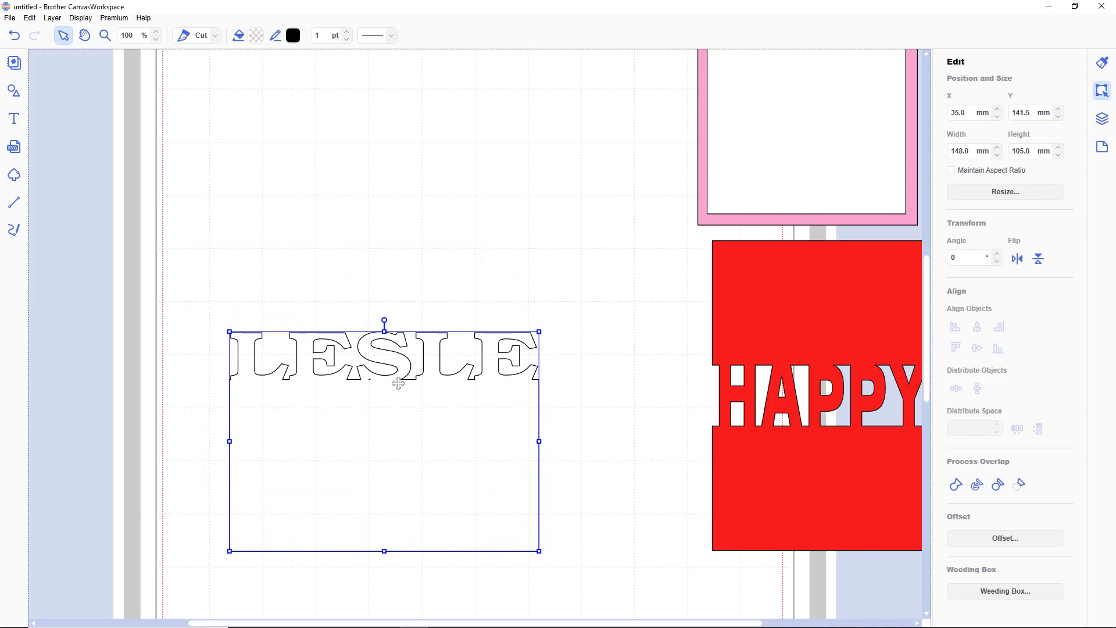
Step: Add a plain rectangle above the lettering shape and size it to 148 by 105 mm
click(14, 91)
click(82, 283)
click(456, 196)
drag(457, 164, 565, 226)
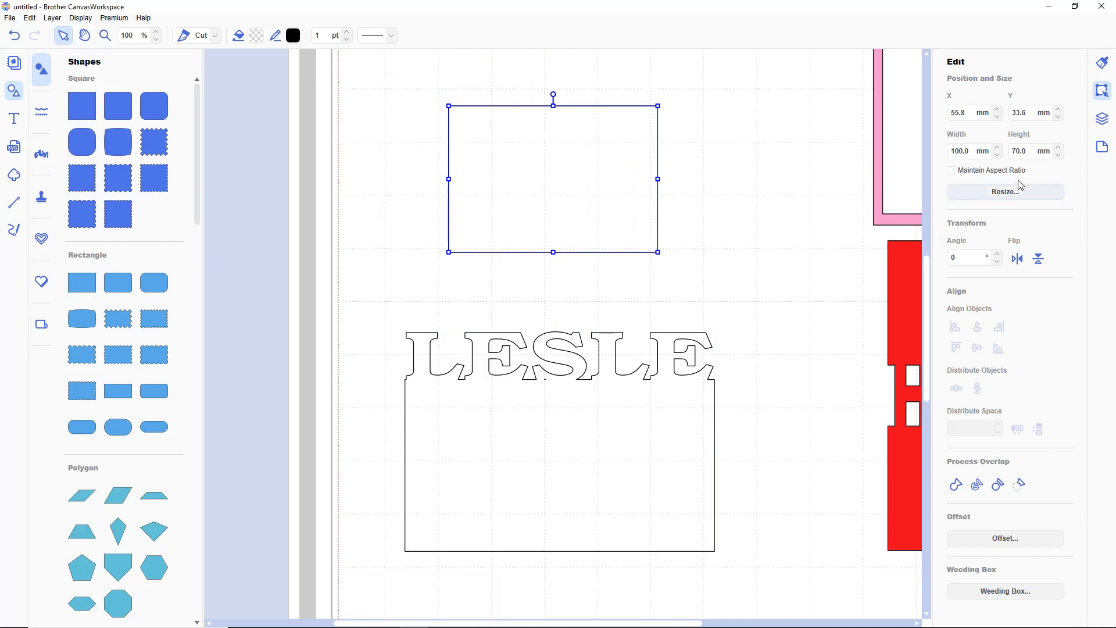
double_click(973, 153)
text(1)
double_click(1031, 150)
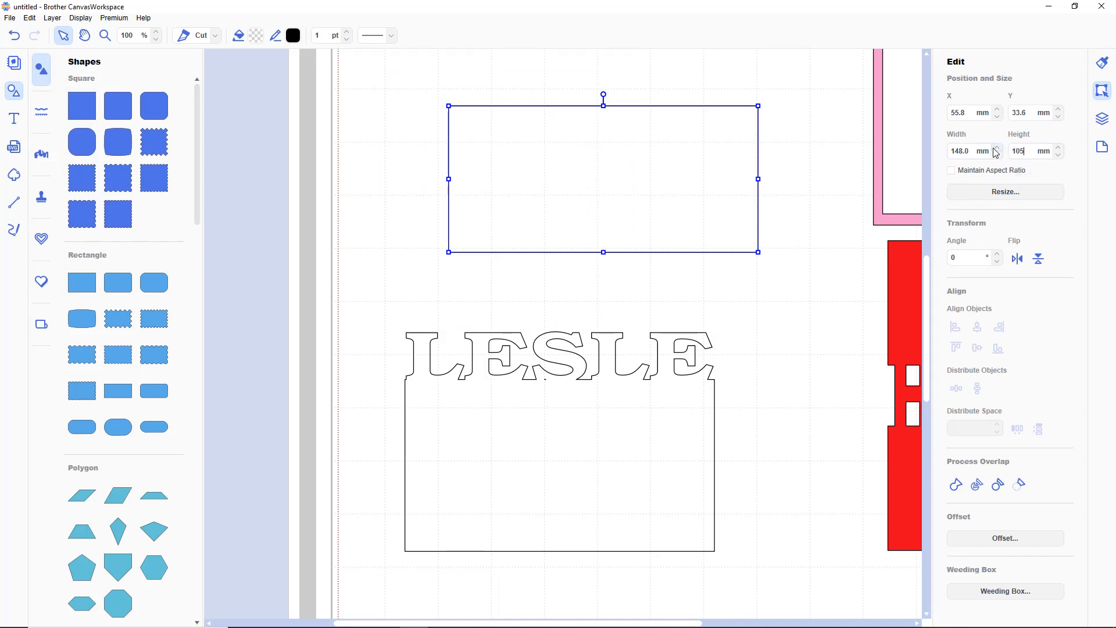
key(Return)
Step: Move the new rectangle down to meet the tops of the letters and left-align it with the lettering shape
drag(656, 233, 609, 235)
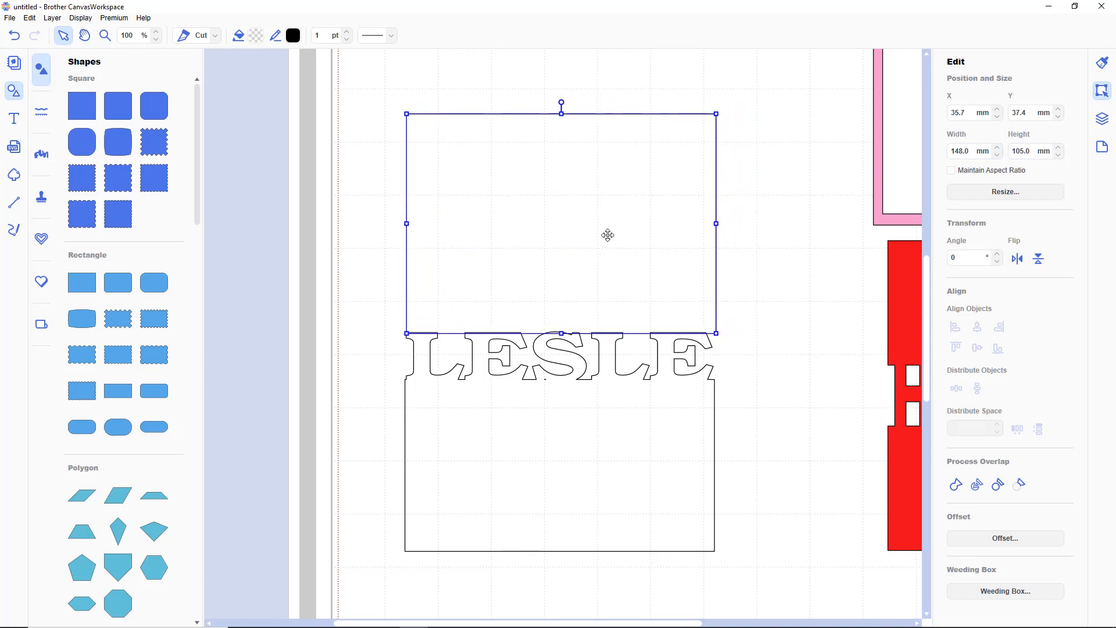
drag(380, 94, 506, 406)
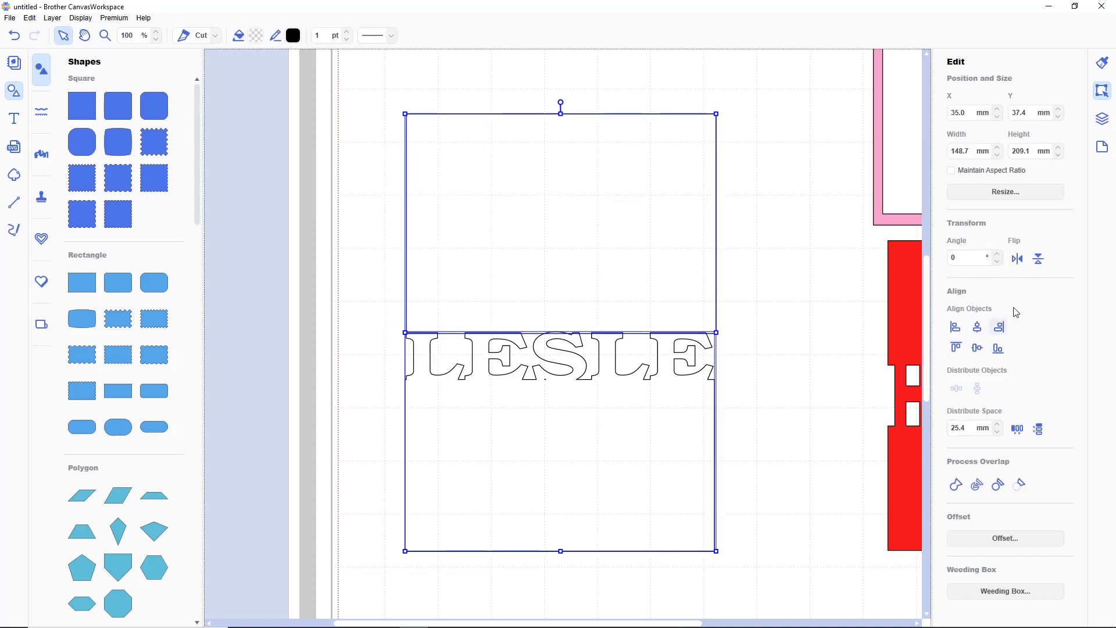
click(956, 327)
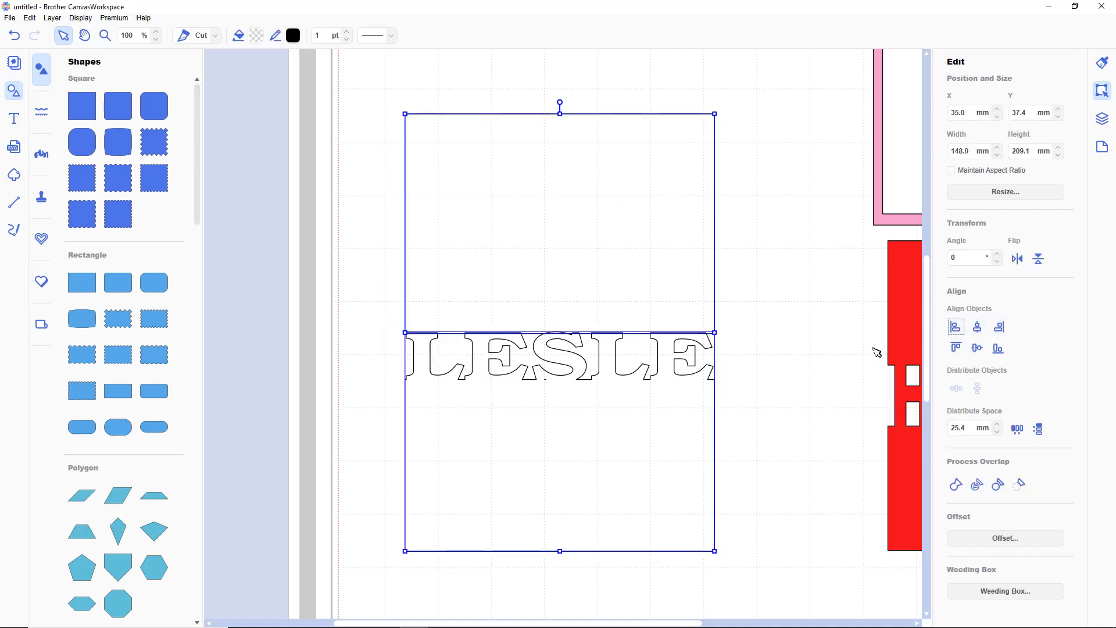
click(843, 351)
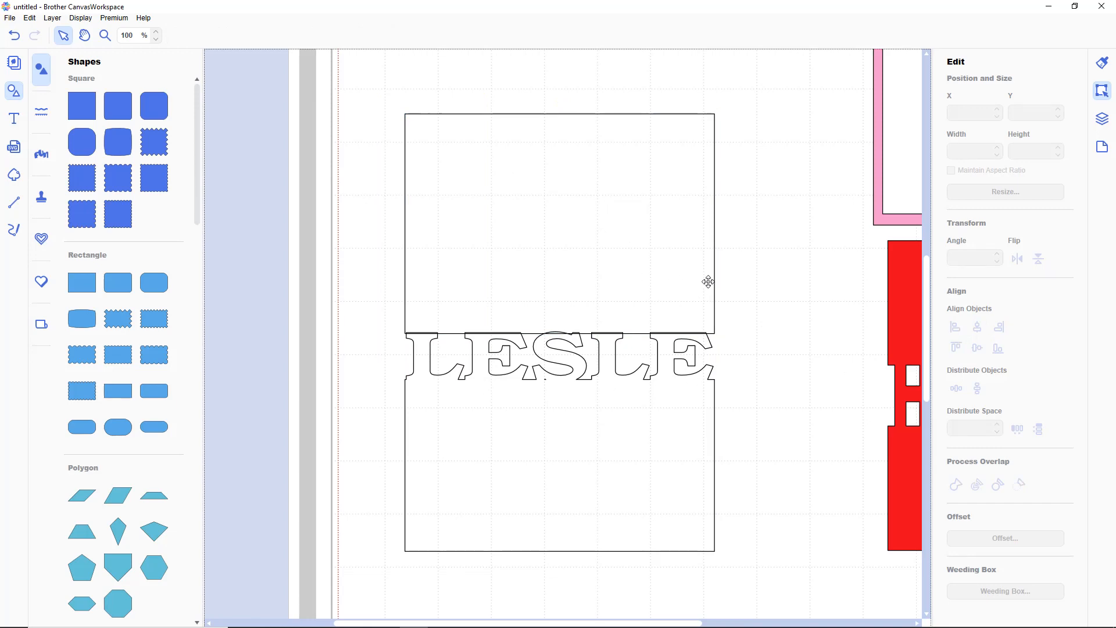
Step: Try to weld the upper rectangle to the lettering shape after nudging its vertical position
scroll(708, 282, up, 5)
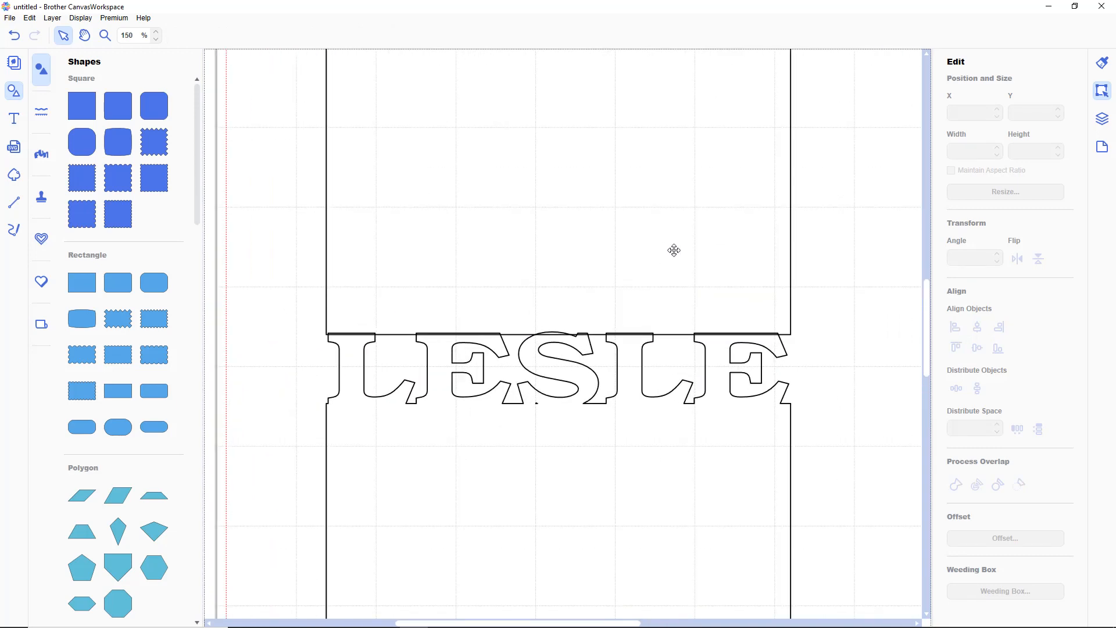
click(777, 286)
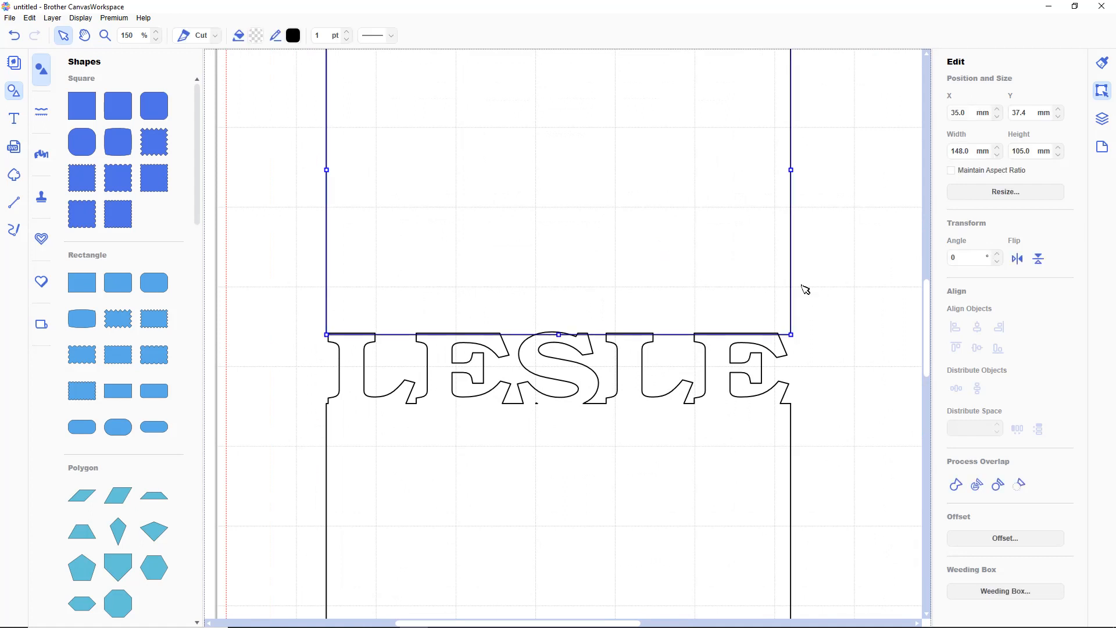
key(Up)
key(Up)
key(Up)
key(Down)
key(Down)
key(Down)
drag(241, 255, 503, 387)
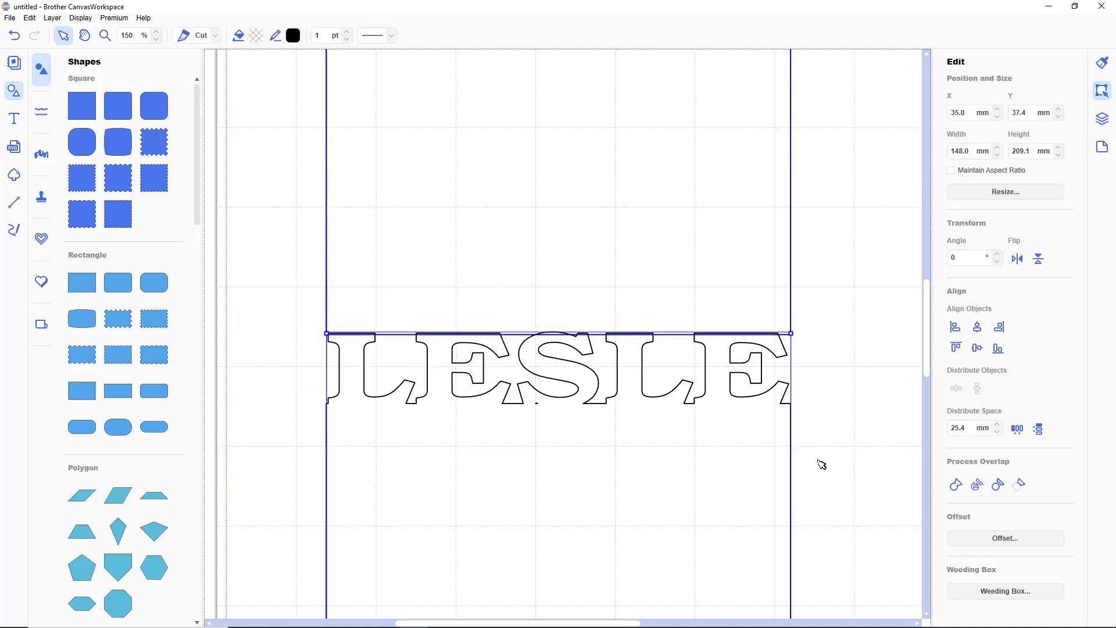
click(957, 487)
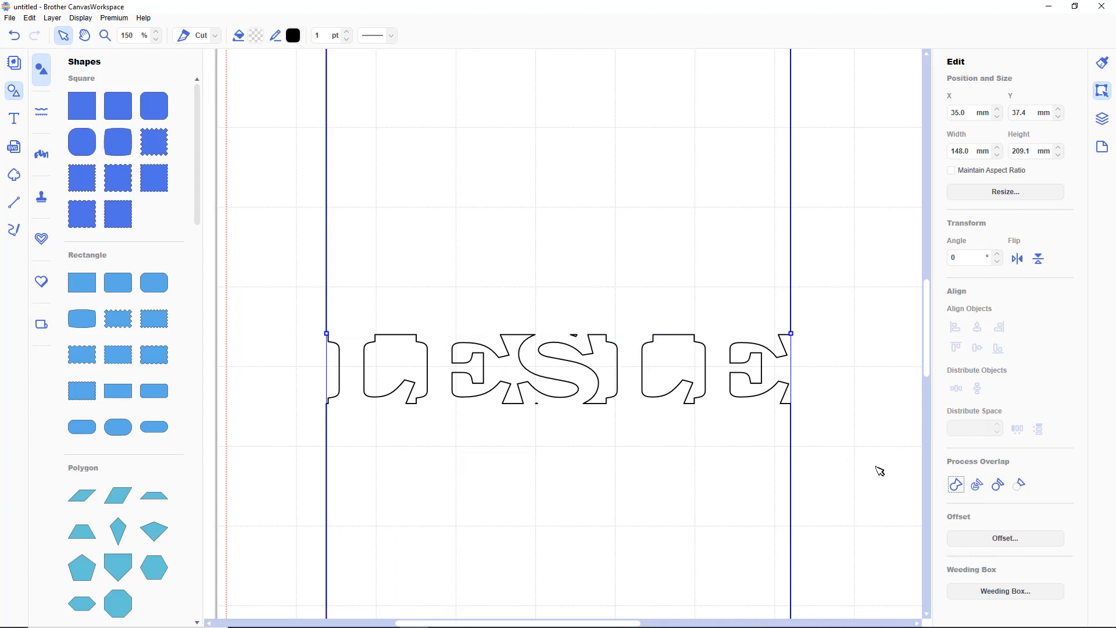
key(ctrl+z)
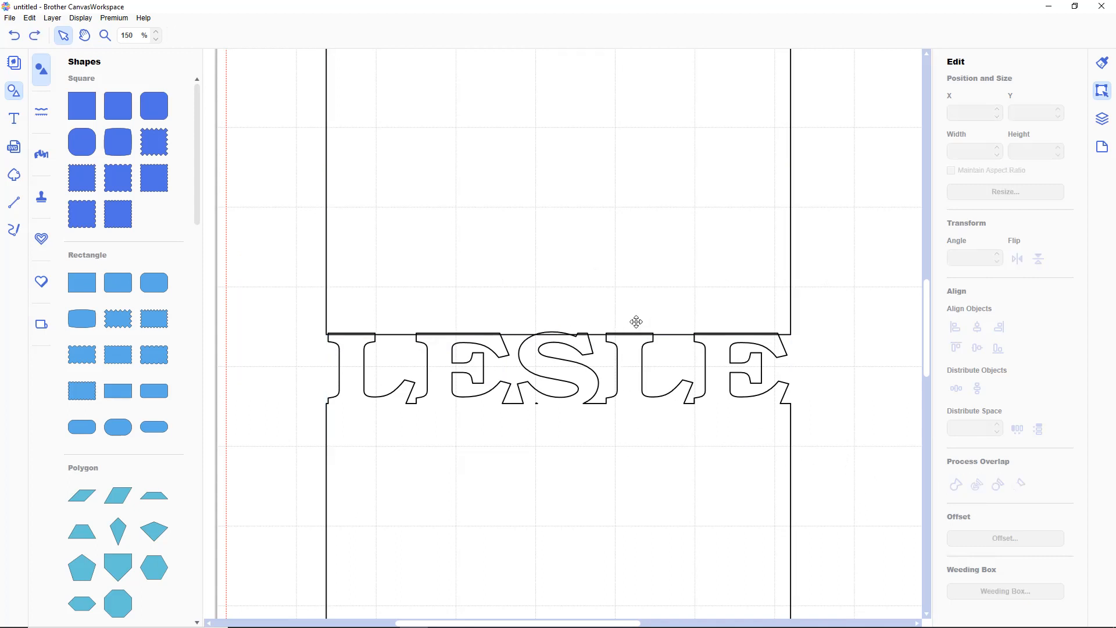
Step: Nudge the upper rectangle down to Y 37.9 mm for more overlap with the tops of the letters
click(650, 297)
key(Down)
key(Down)
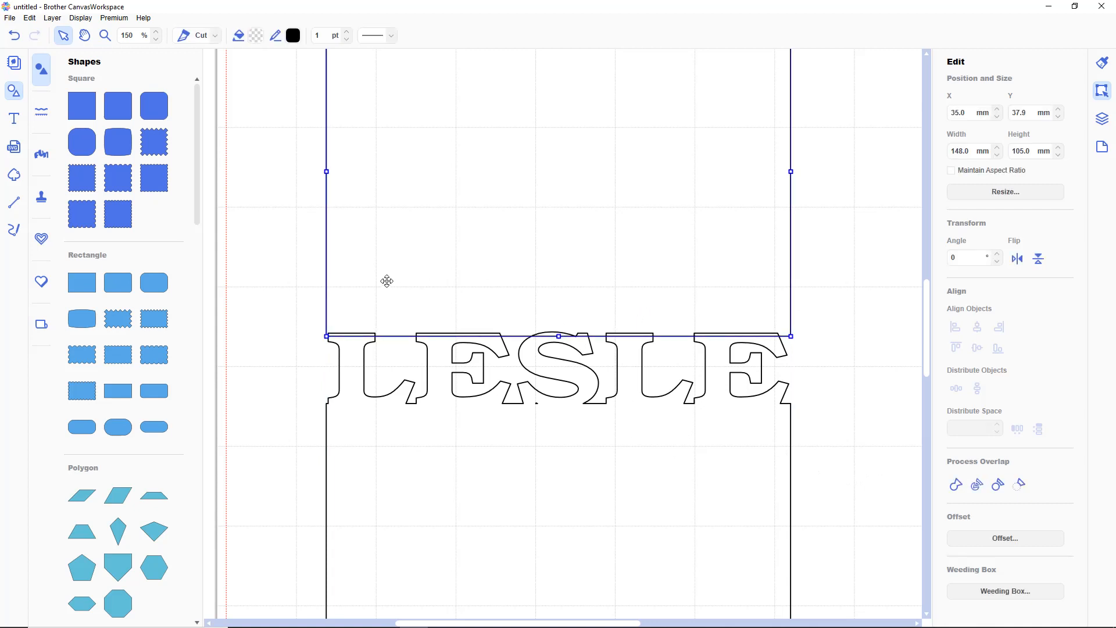
click(673, 433)
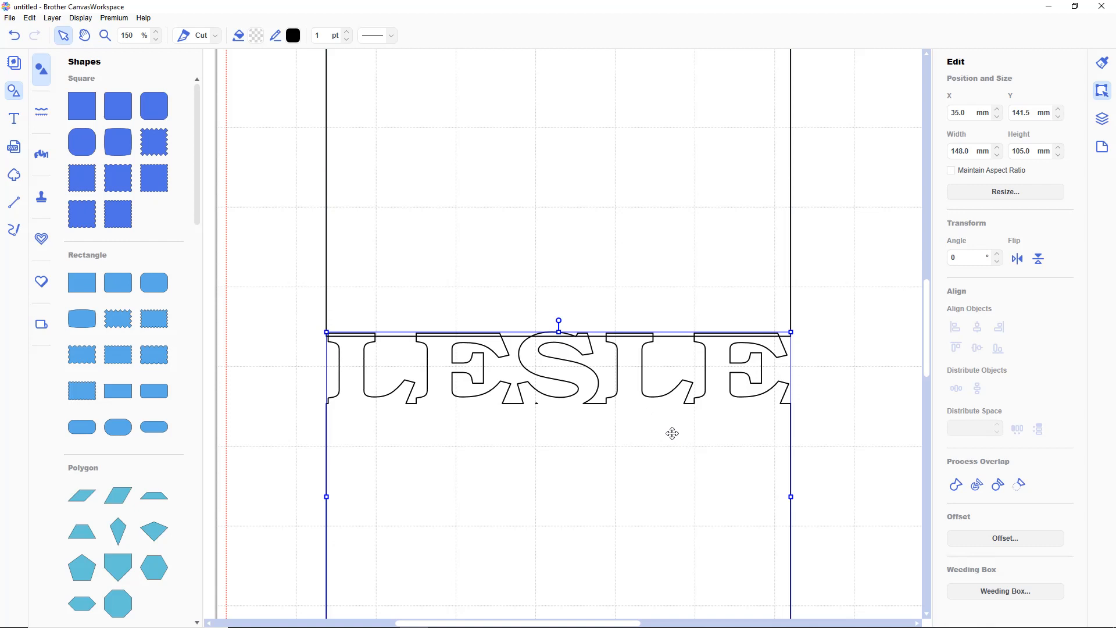
click(683, 287)
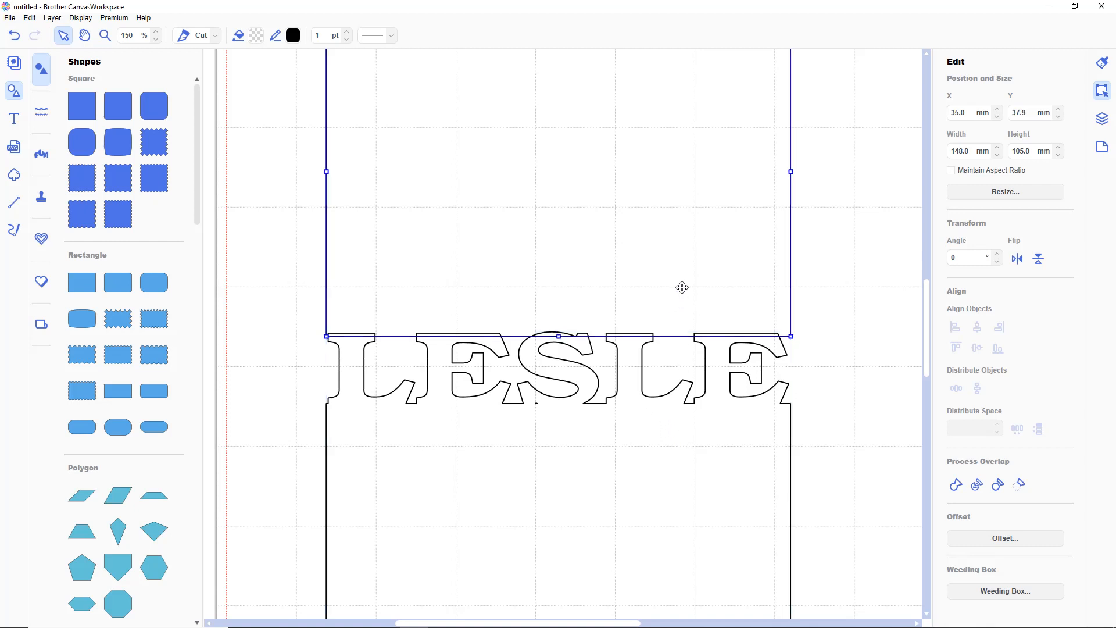
click(679, 379)
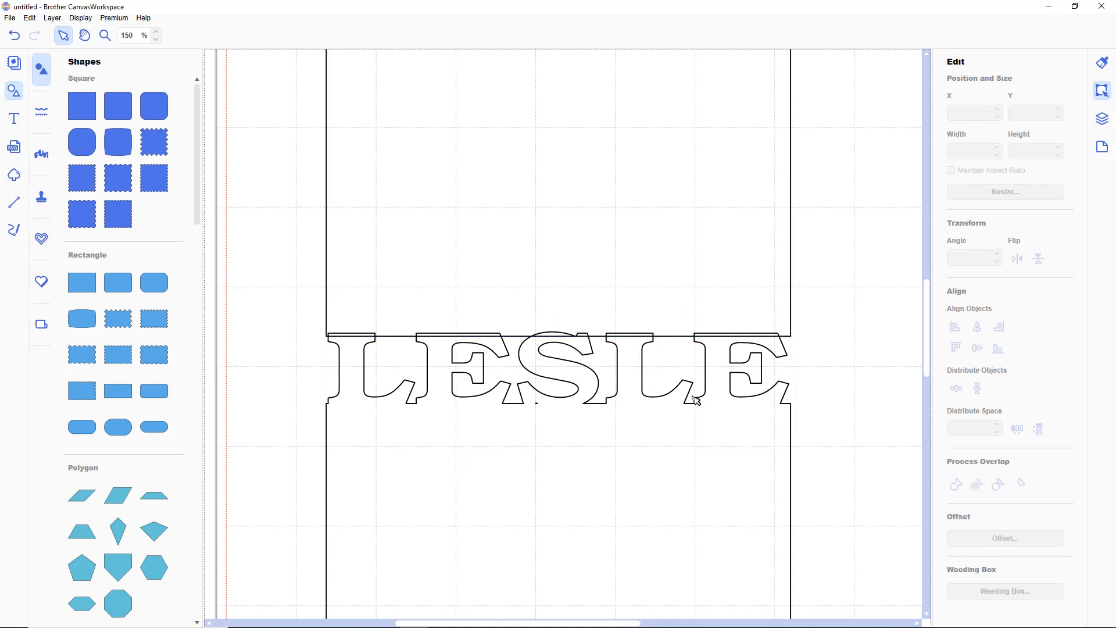
Step: Weld the upper rectangle and the lettering shape into a single card outline
click(629, 314)
shift+click(637, 407)
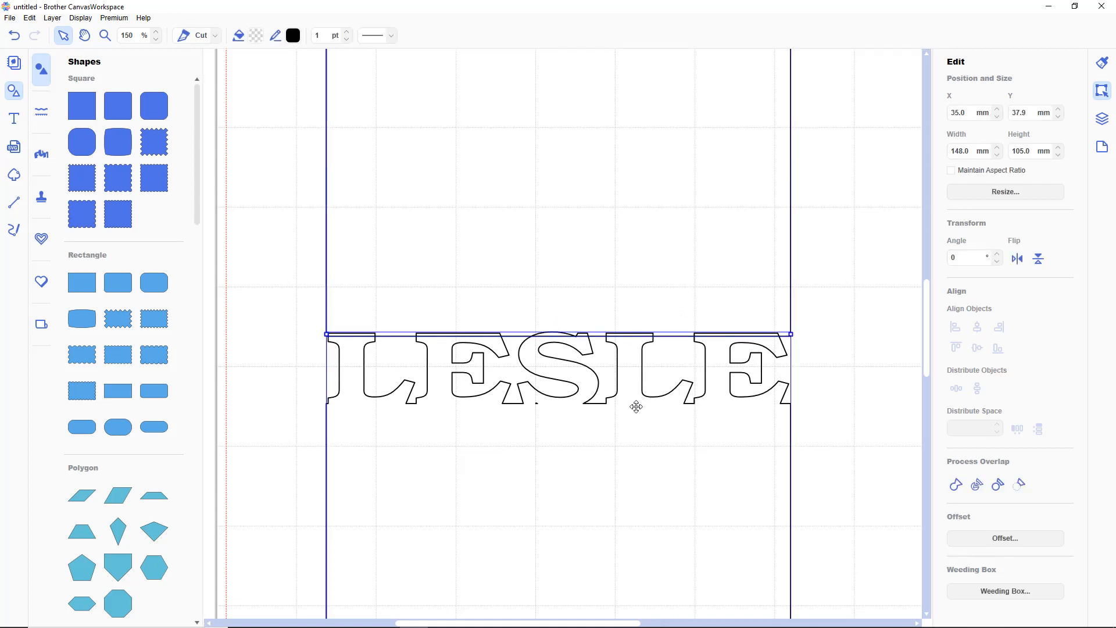
click(955, 486)
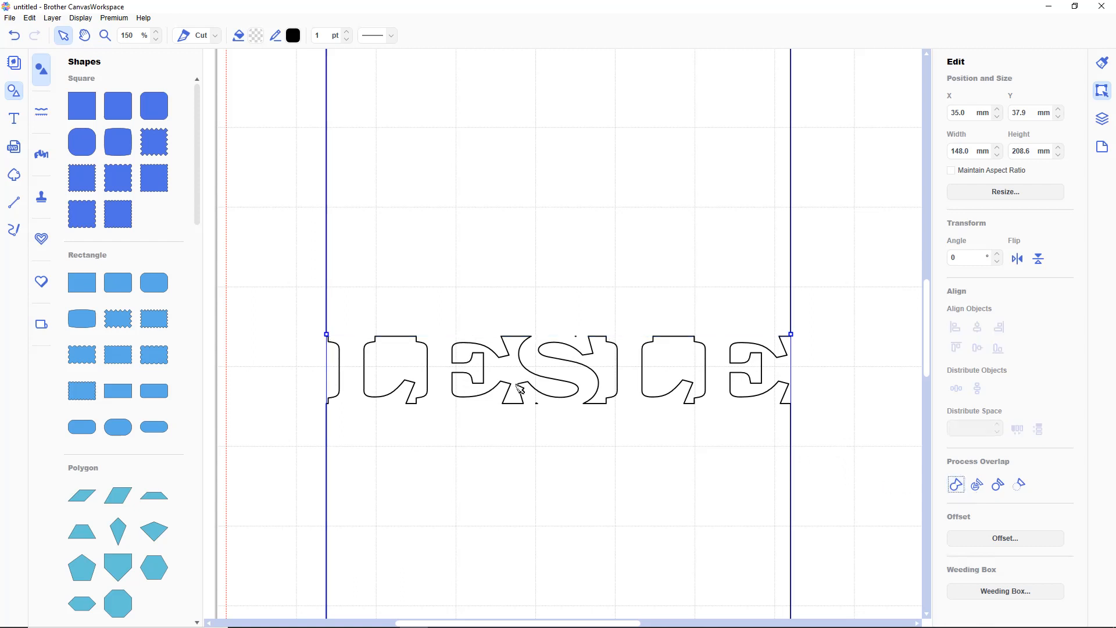
click(844, 376)
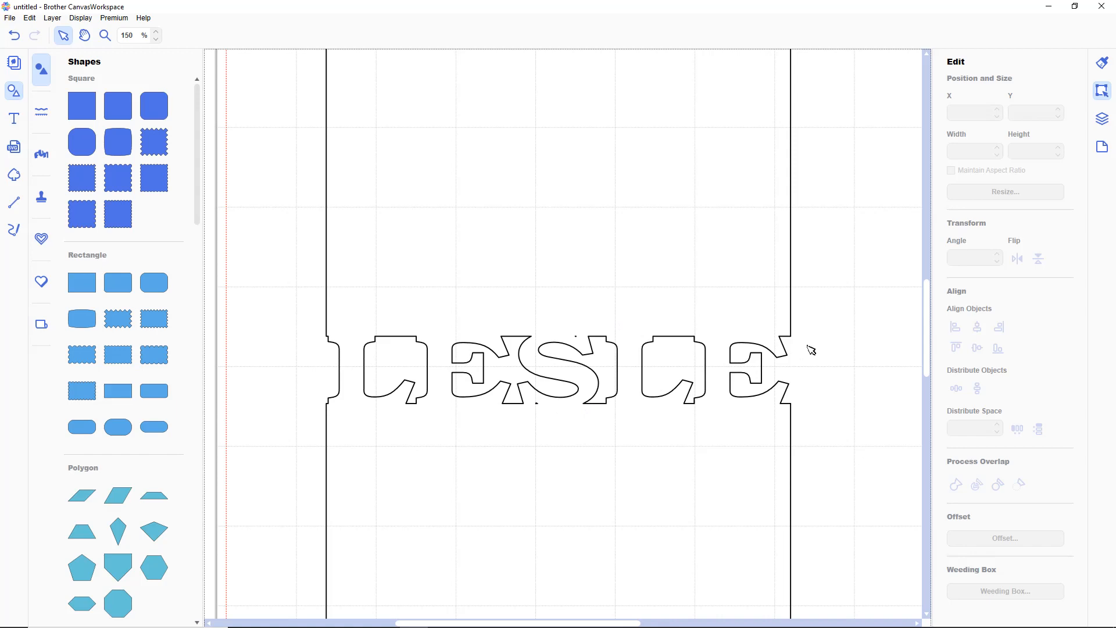
scroll(812, 350, down, 5)
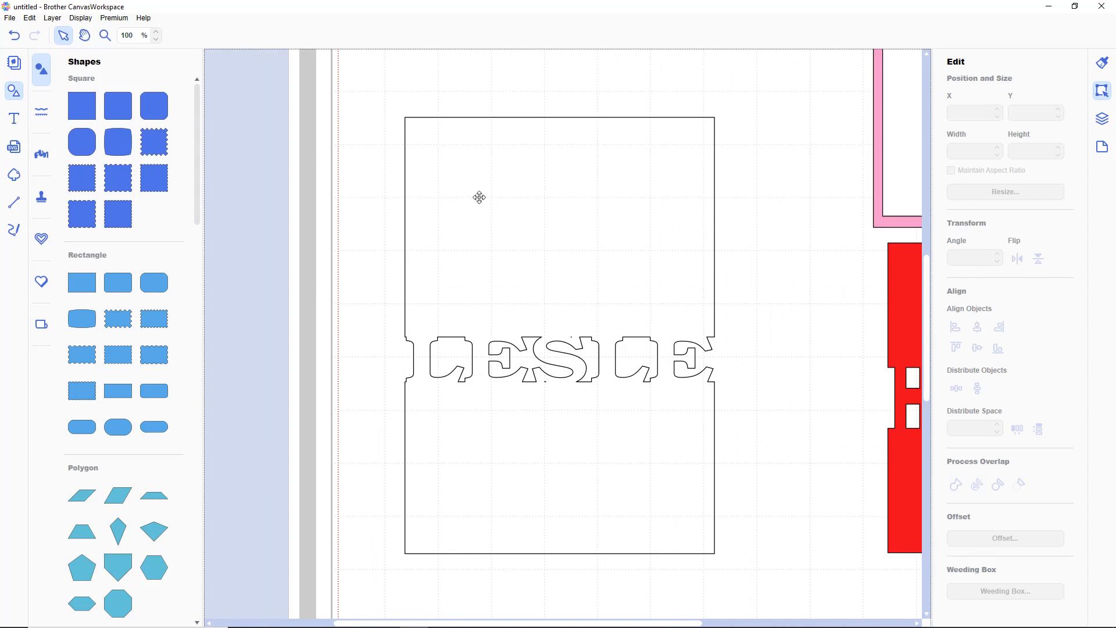
Step: Place another plain rectangle over the card outline's upper edge, about 170 by 70 mm, overhanging both sides
drag(383, 96, 750, 444)
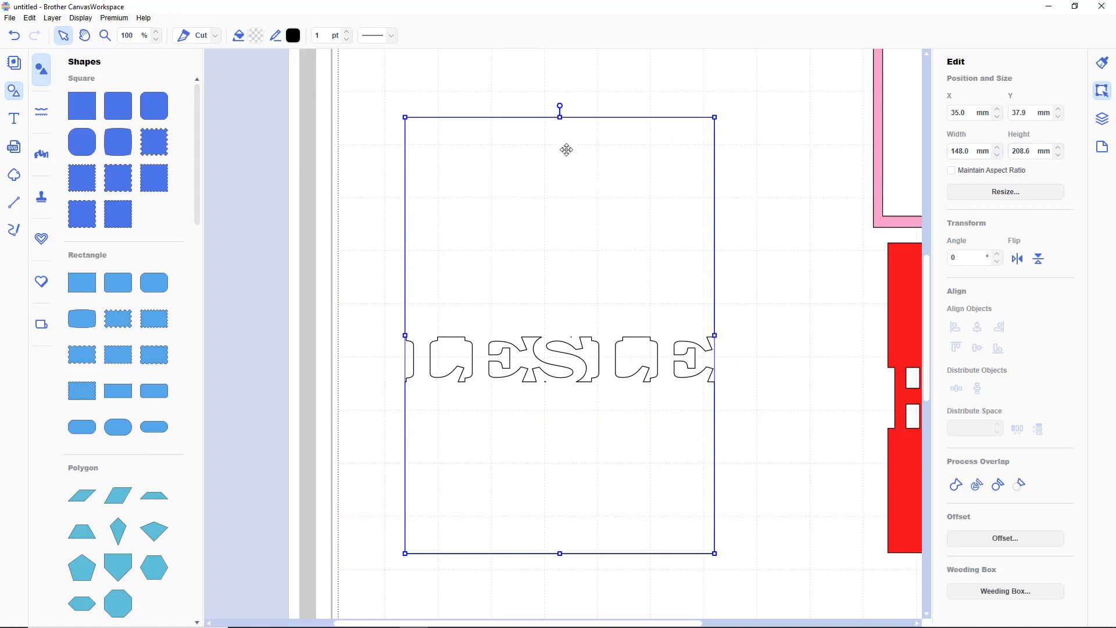
double_click(588, 154)
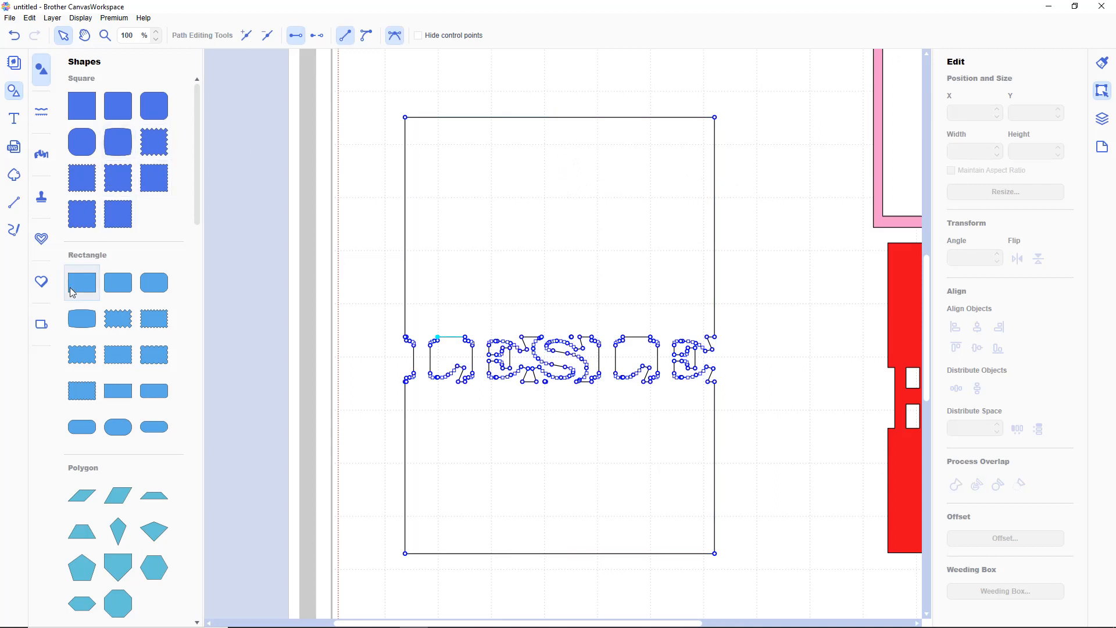
drag(377, 107, 433, 80)
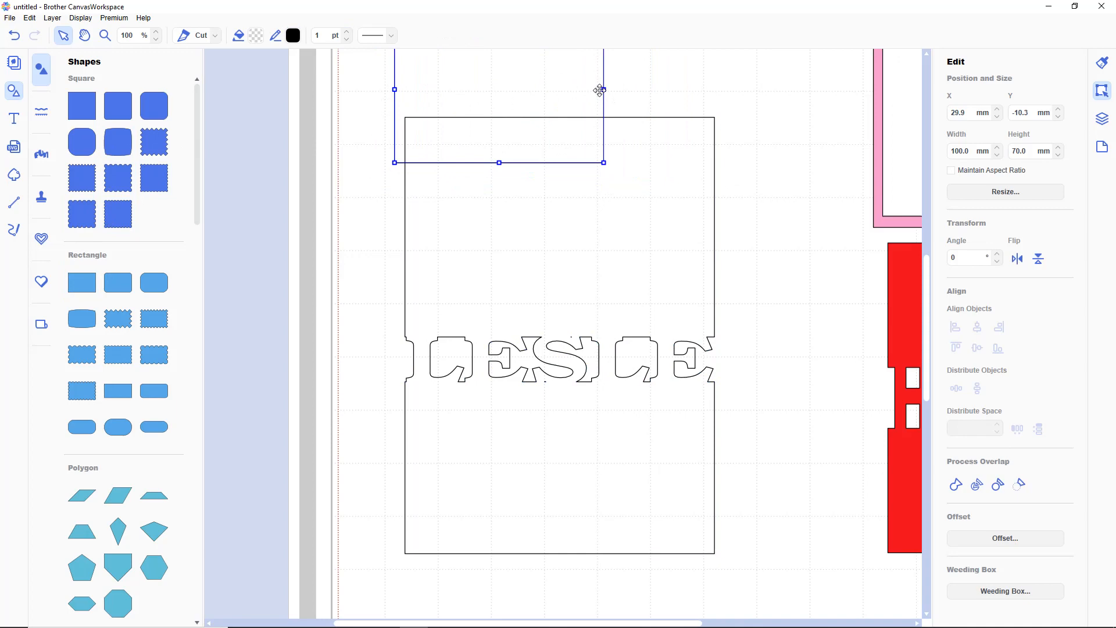
drag(605, 90, 754, 92)
drag(590, 98, 586, 74)
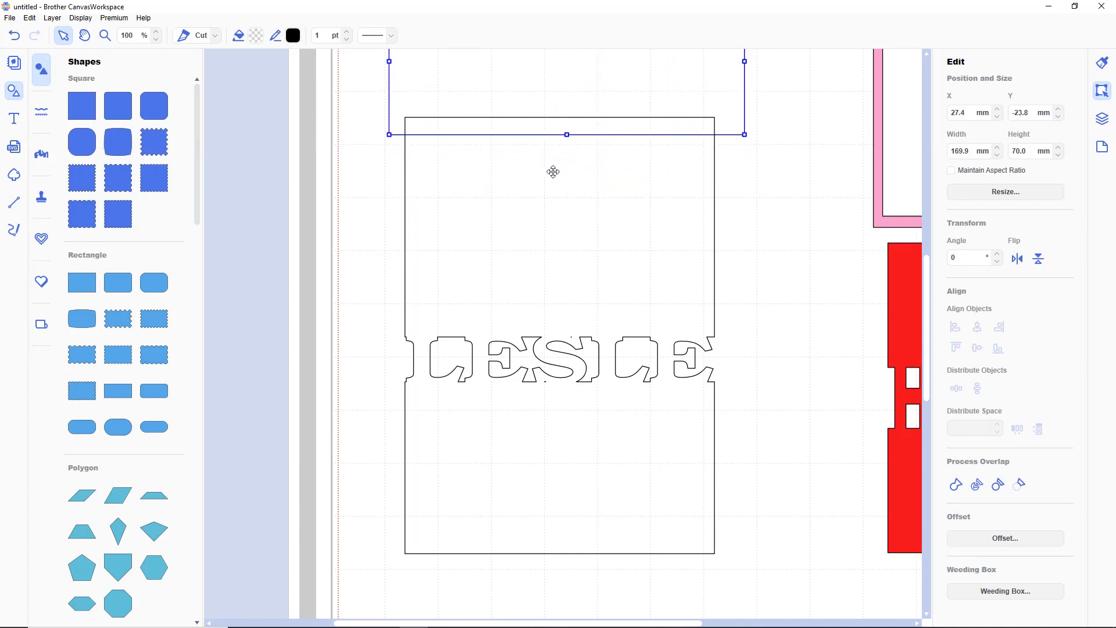
Step: Delete the plain rectangle overhanging the card outline's upper edge
click(539, 200)
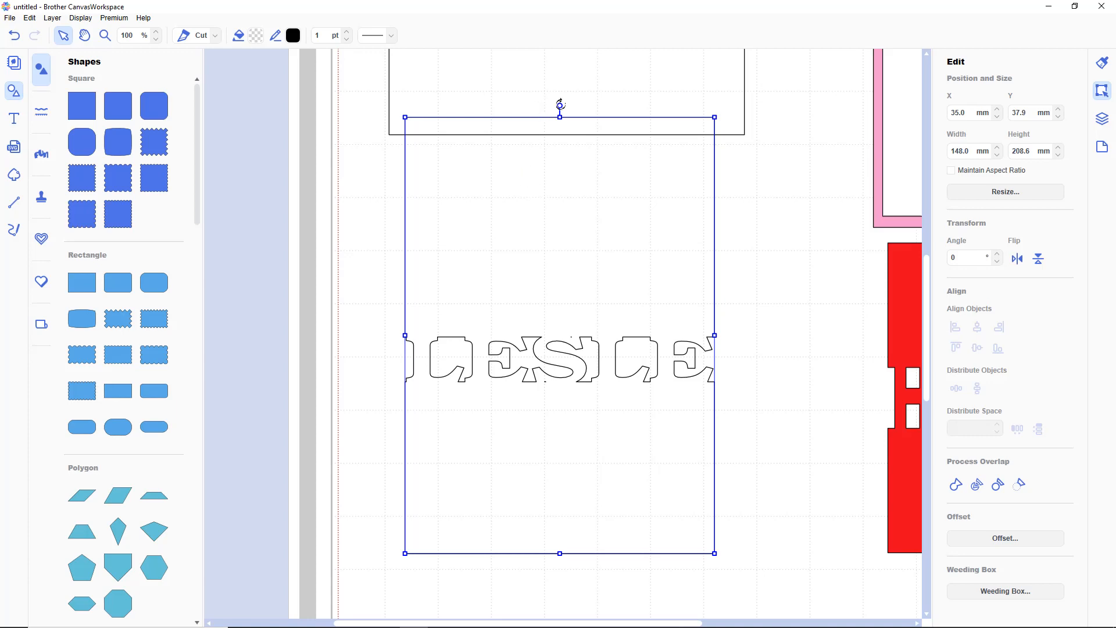
click(614, 88)
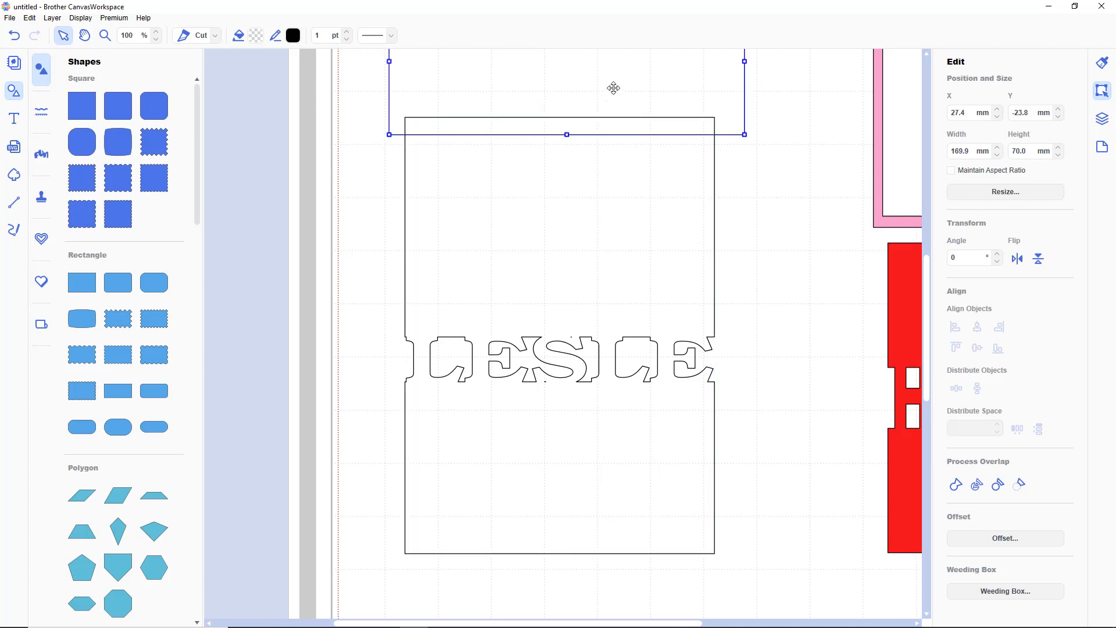
key(Delete)
Step: Set the height of the welded card outline to 210 mm
click(554, 482)
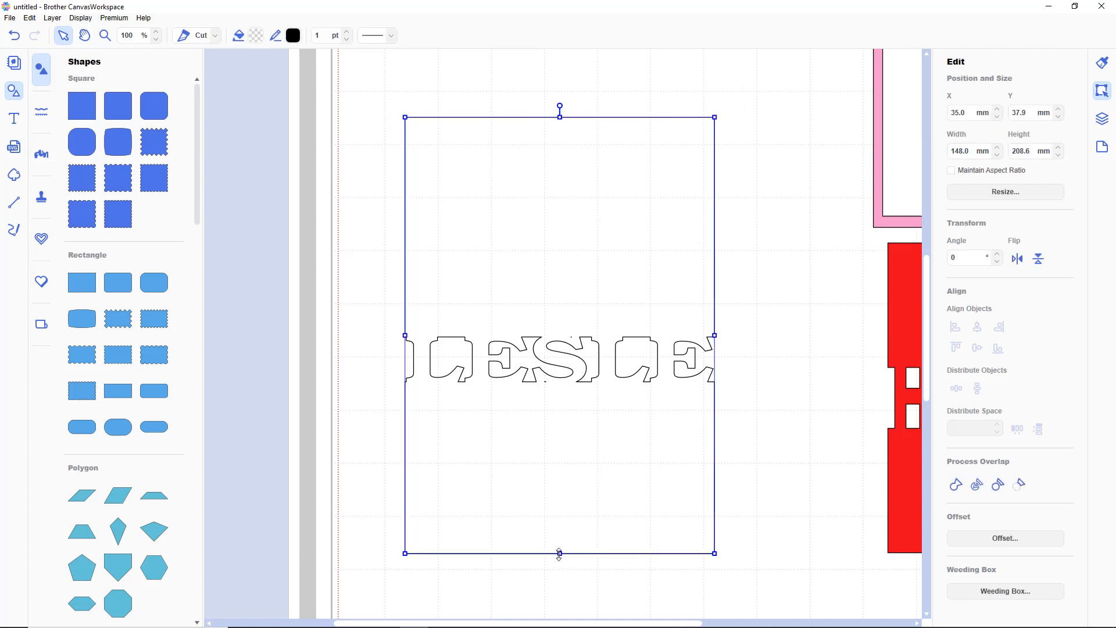
double_click(1036, 149)
text(210)
key(Return)
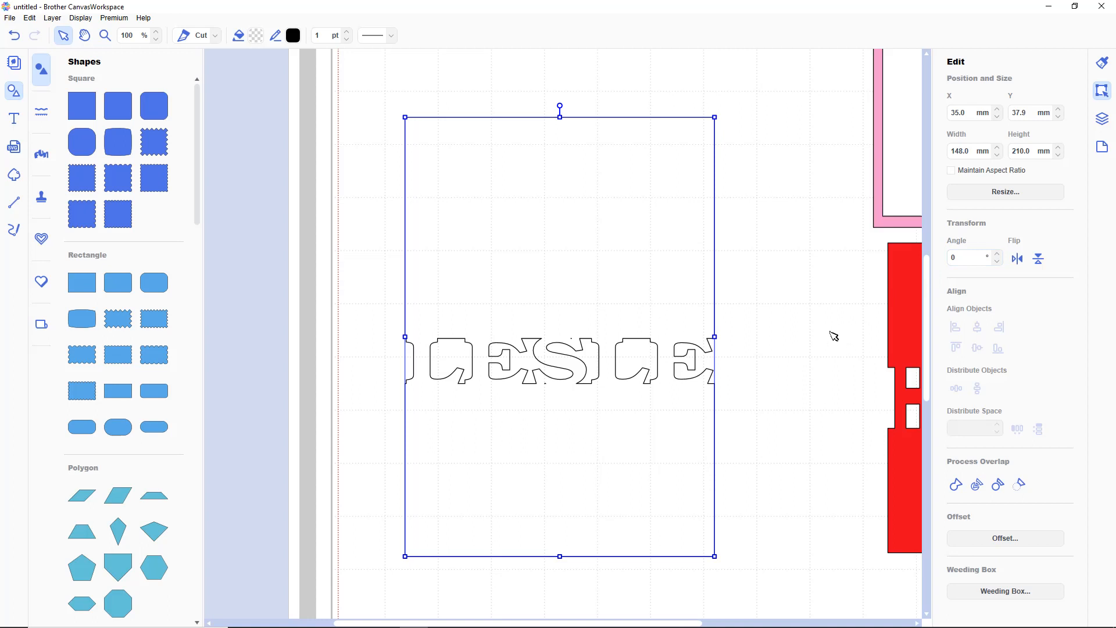
click(792, 353)
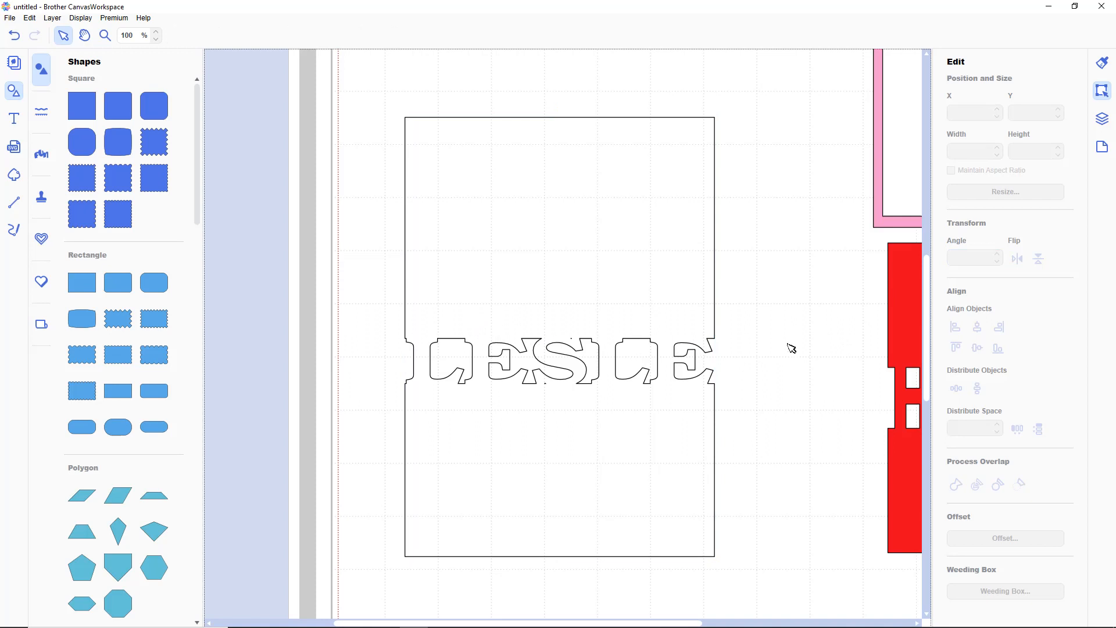
Step: Examine the path points of the card outline around the cut-out lettering
click(576, 374)
click(577, 374)
click(577, 373)
click(576, 373)
click(714, 389)
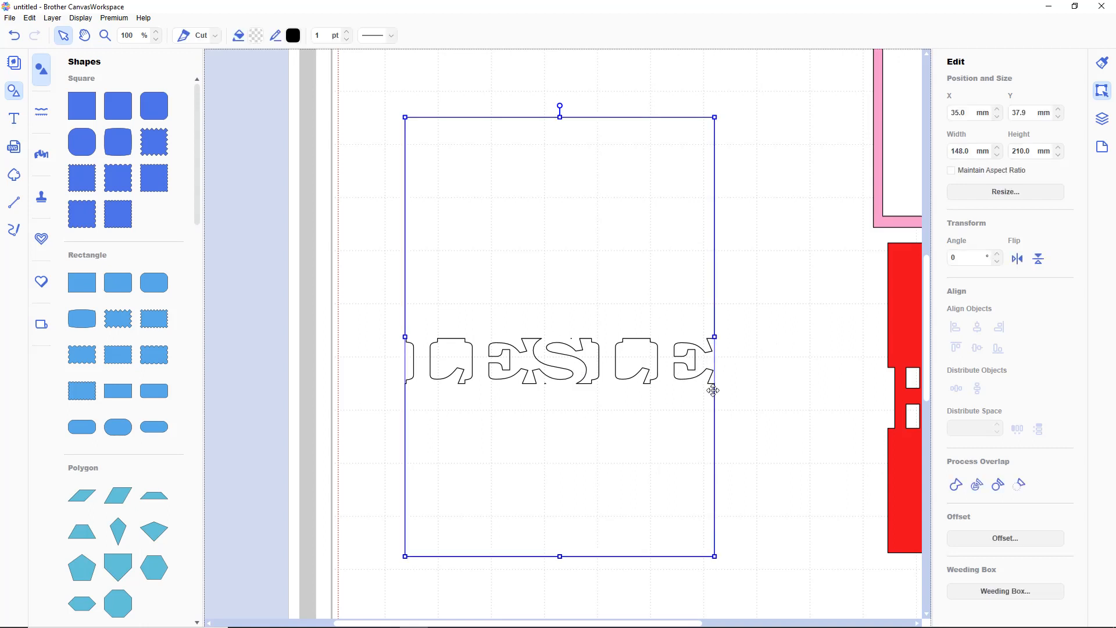
double_click(713, 390)
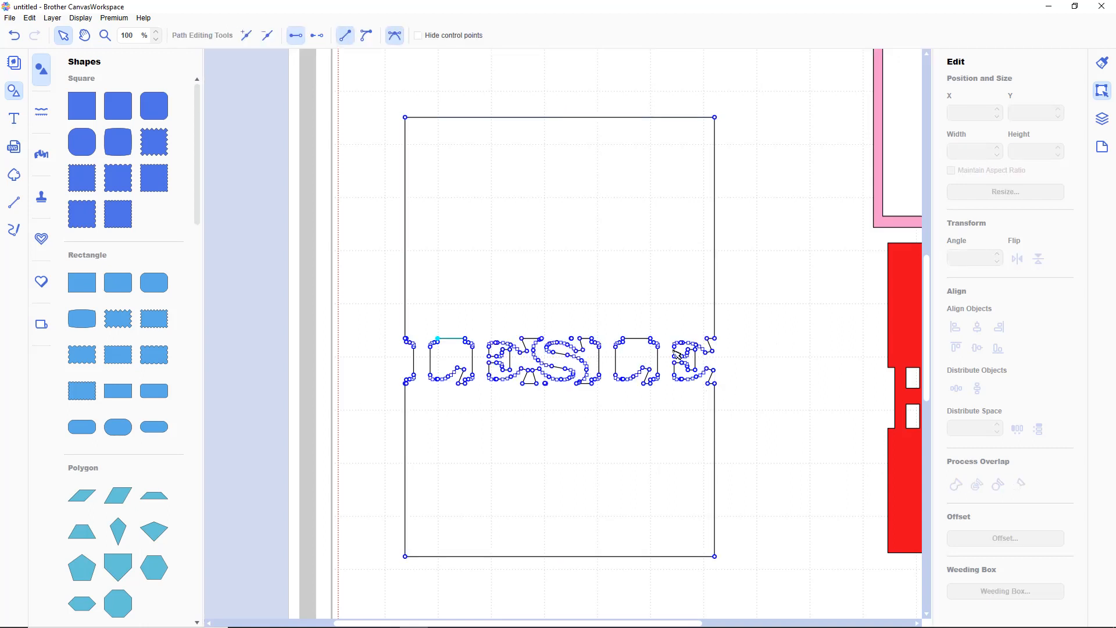
click(574, 343)
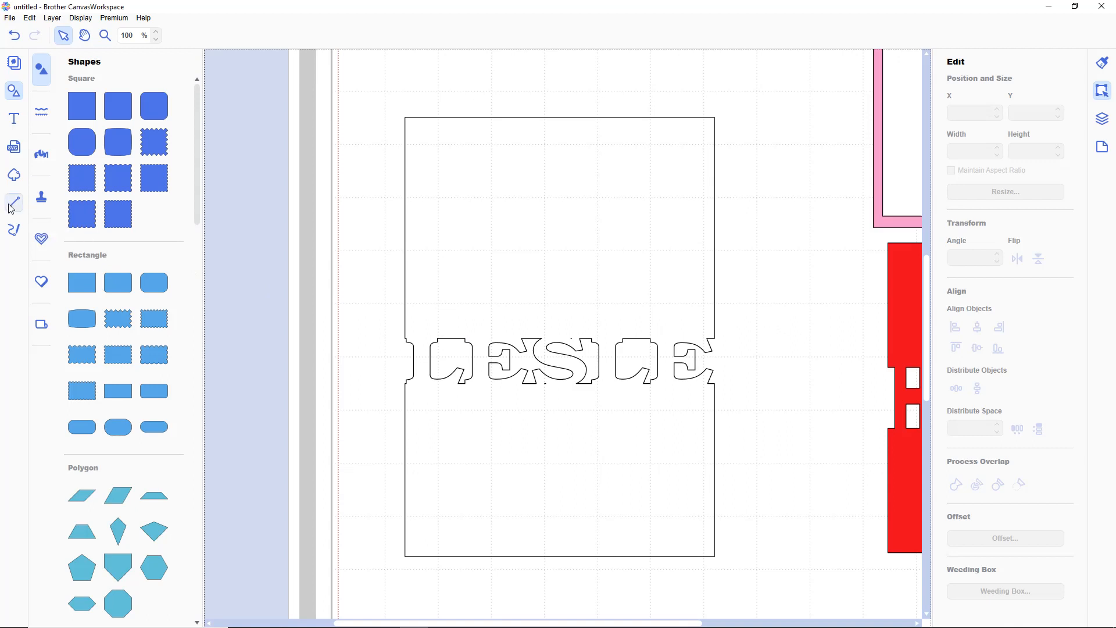
Step: Try drawing freehand lines across the card, above the lettering and in the upper half, deleting each attempt
click(11, 232)
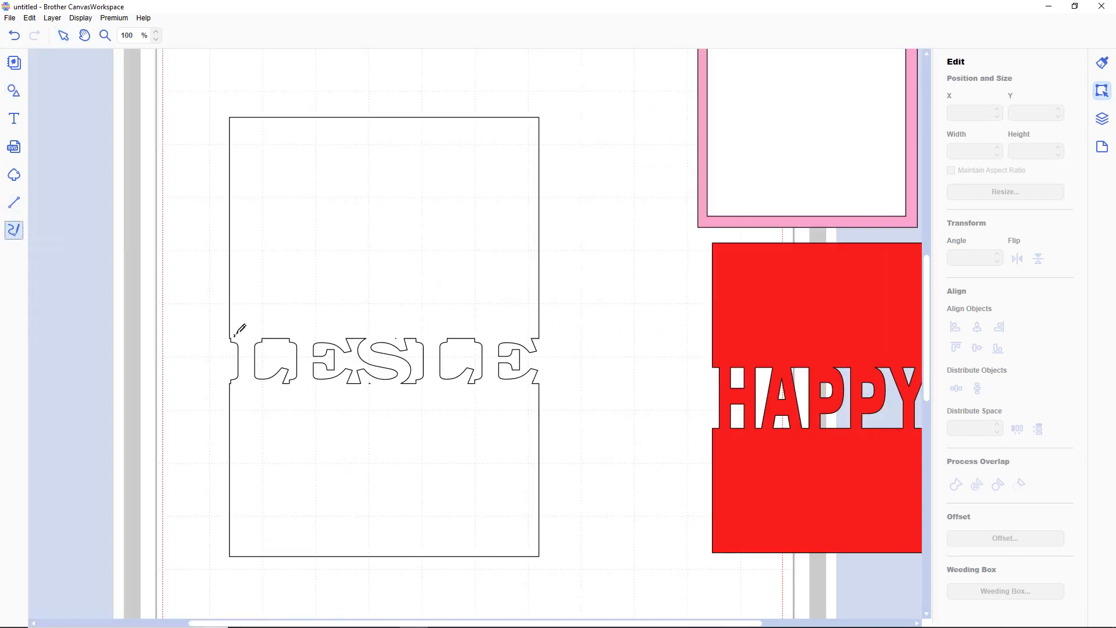
drag(225, 332, 560, 328)
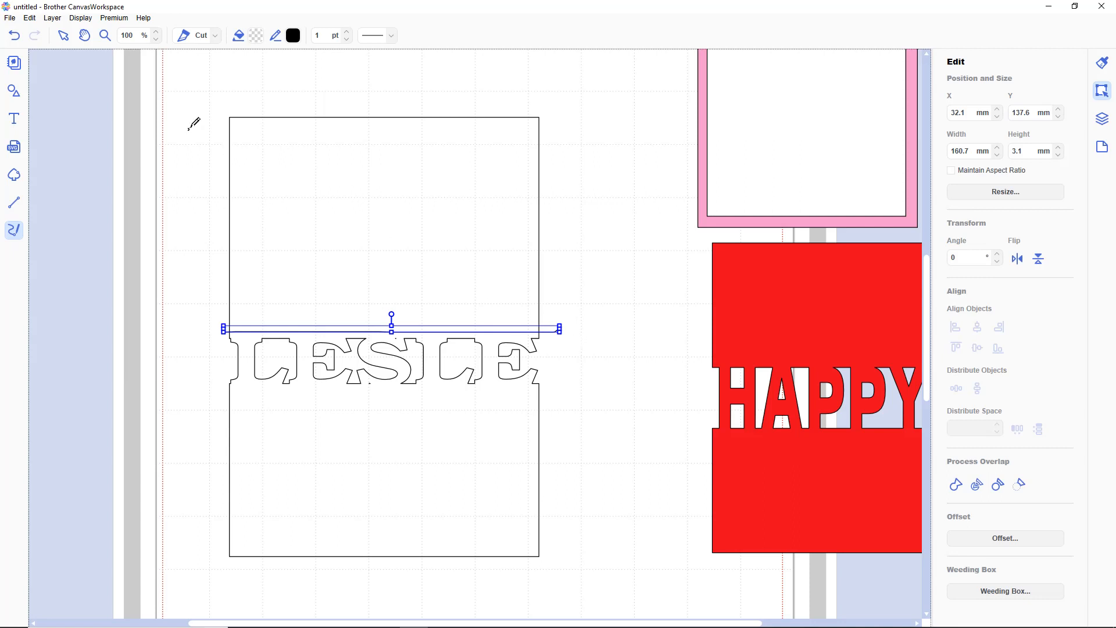
click(63, 35)
click(612, 404)
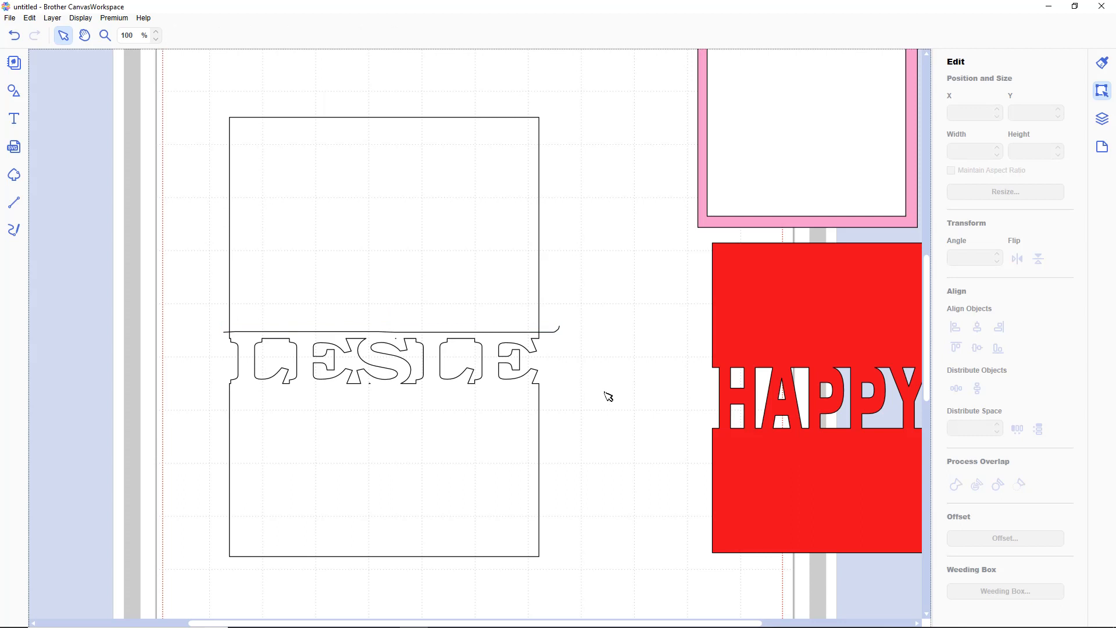
click(555, 329)
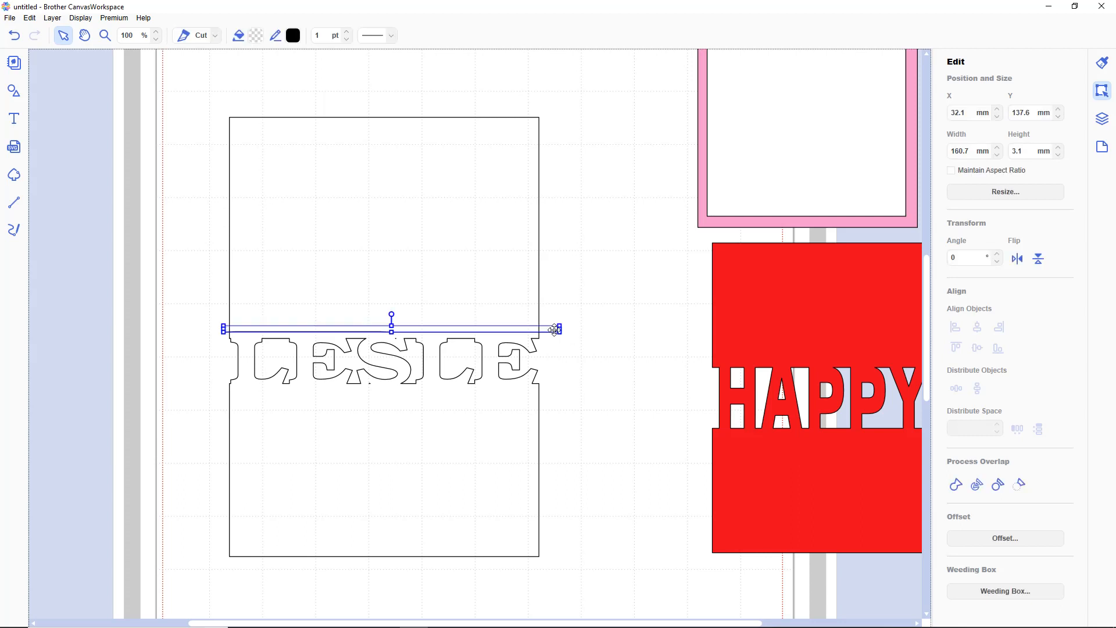
key(Delete)
click(13, 229)
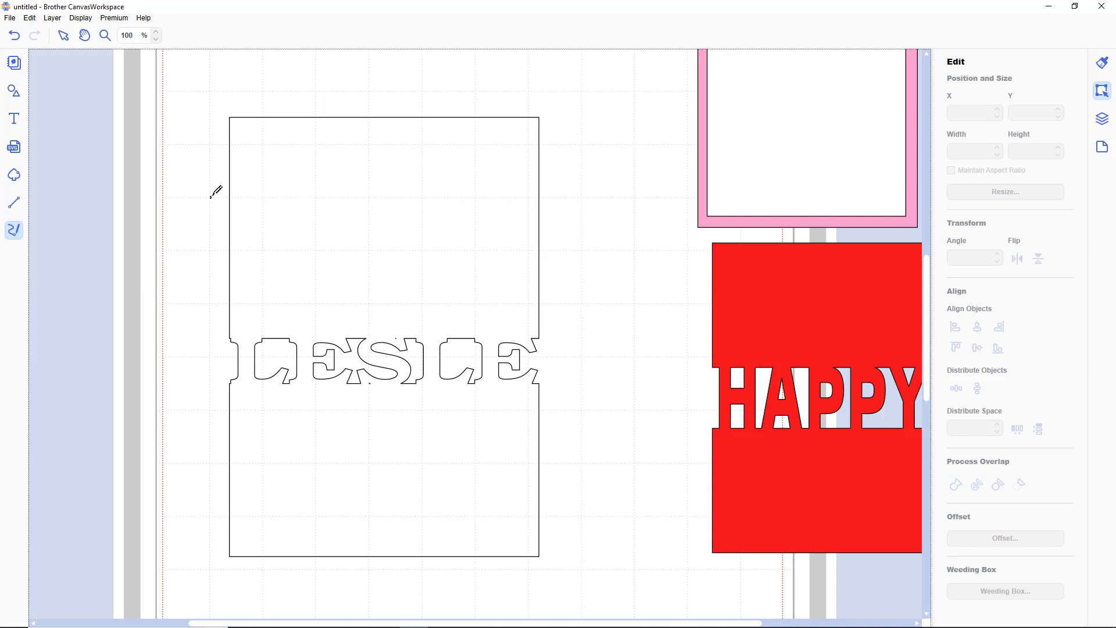
mouse_move(210, 198)
mouse_down()
mouse_move(385, 201)
mouse_move(267, 186)
mouse_up()
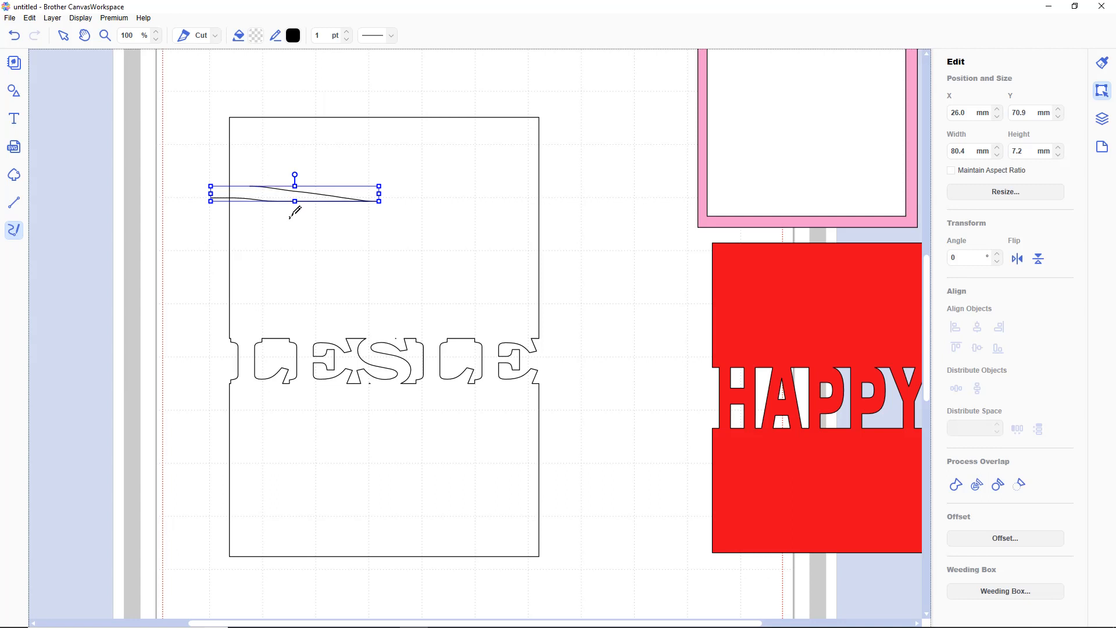
key(Delete)
Step: Try to draw a straight path line across the card's upper half and discard the stray result
click(14, 202)
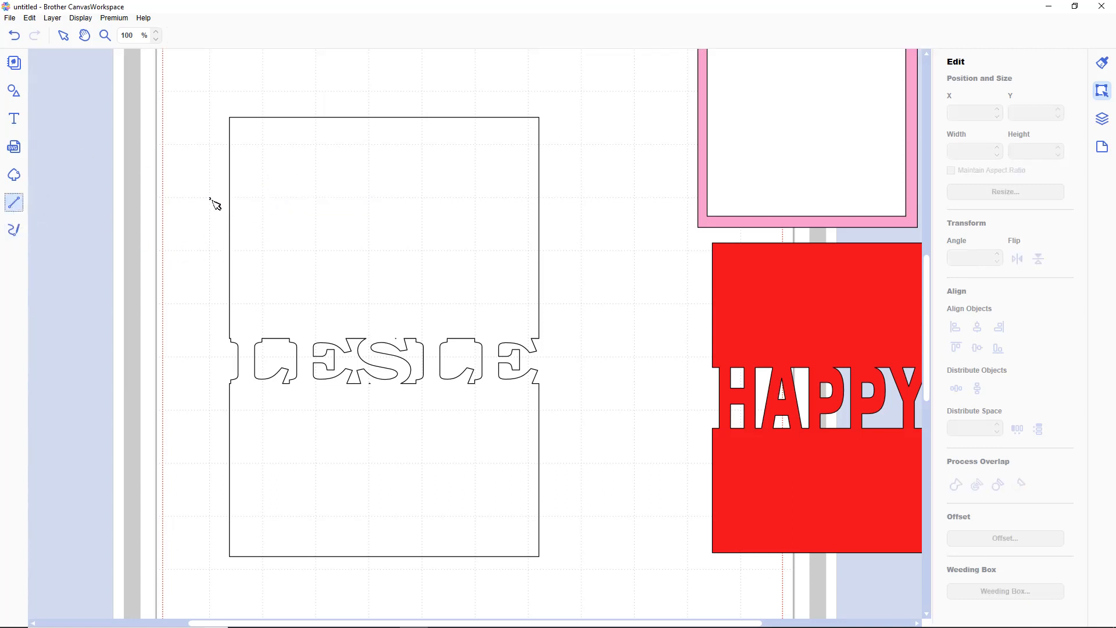
drag(210, 199, 553, 200)
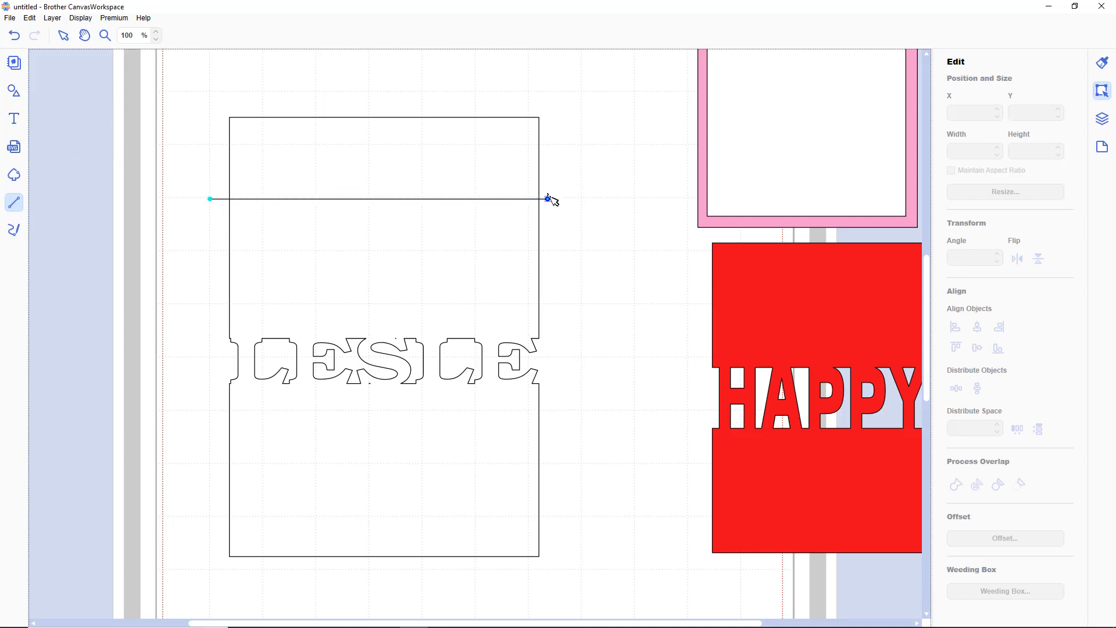
click(549, 199)
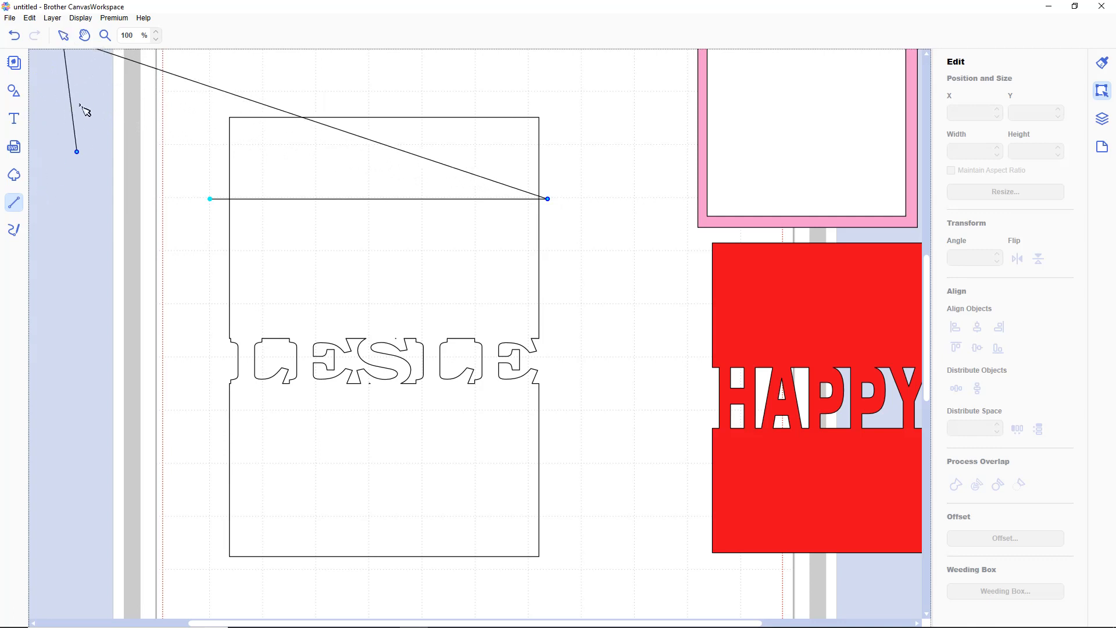
click(70, 39)
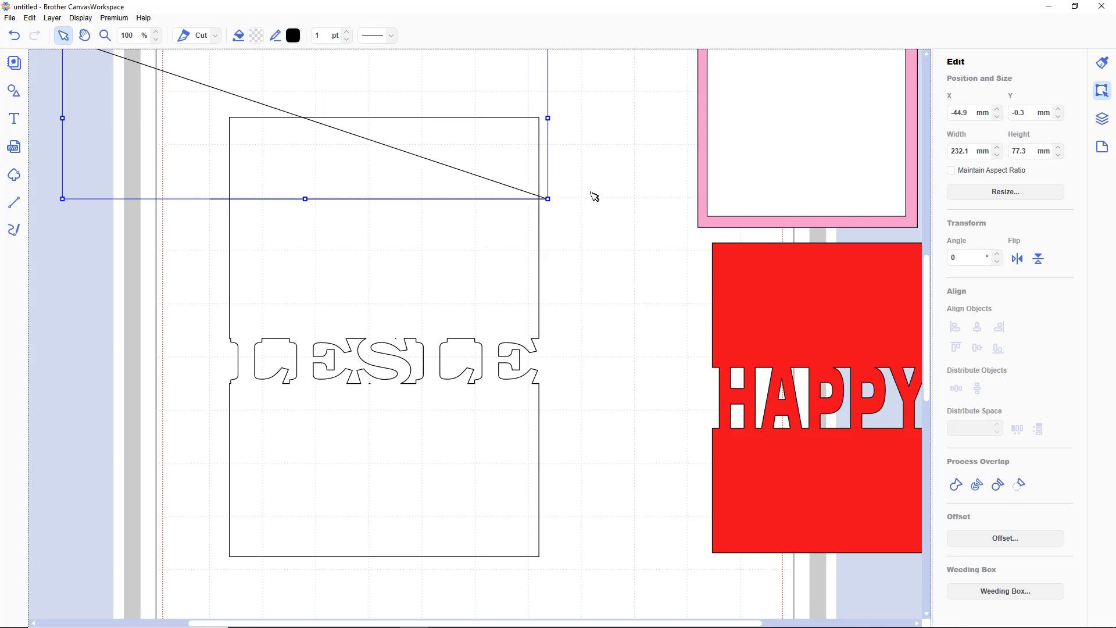
key(Delete)
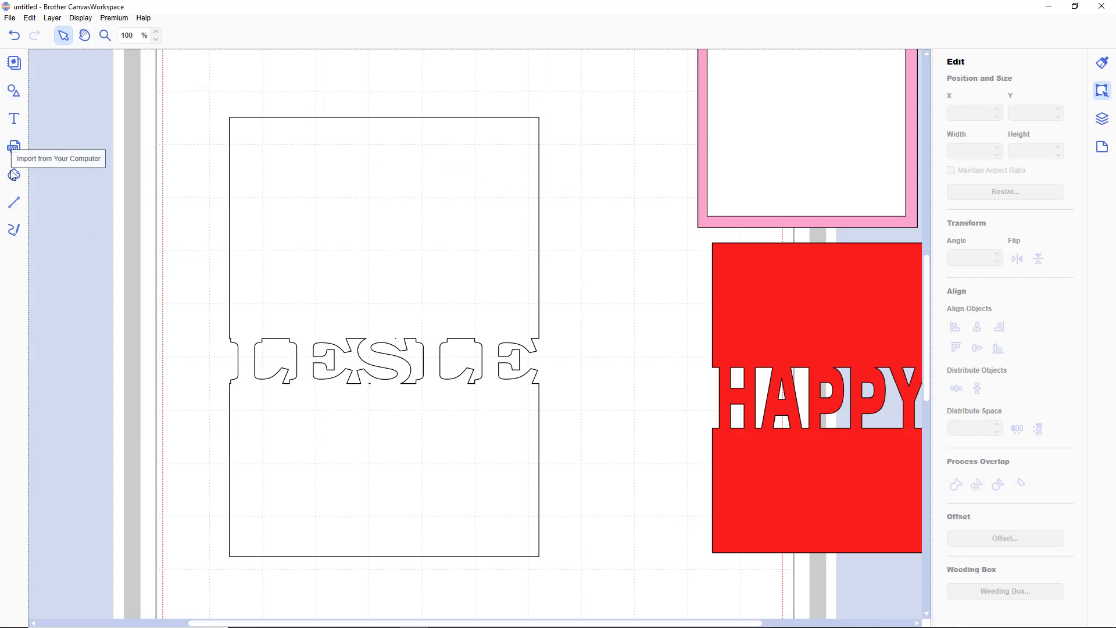
Step: Draw a straight horizontal line about 156 mm long across the upper half of the card
click(14, 203)
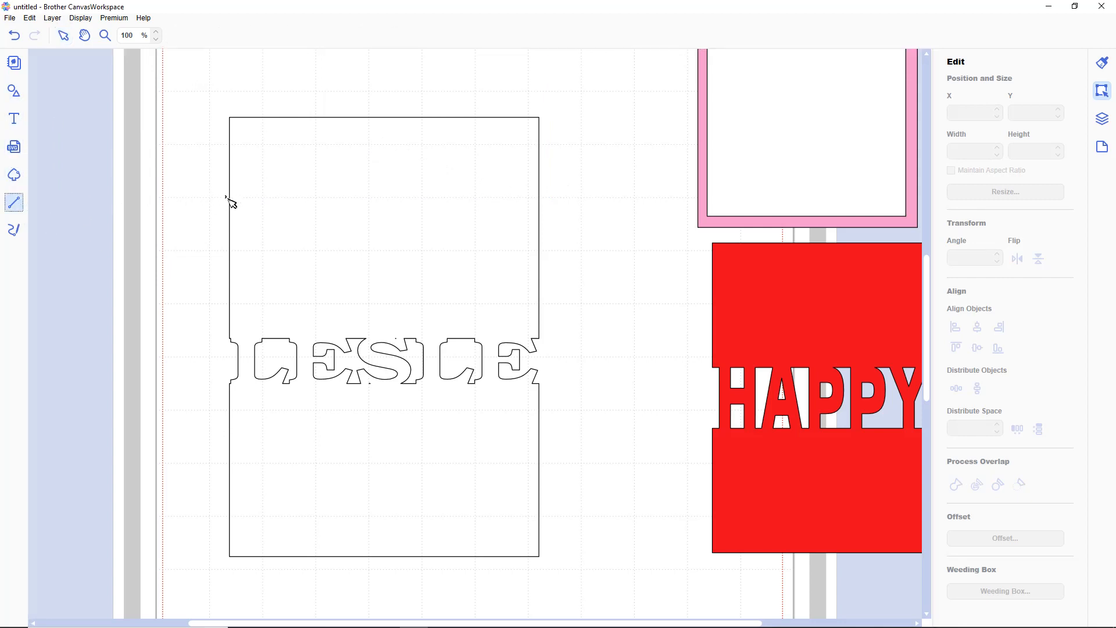
drag(226, 197, 555, 207)
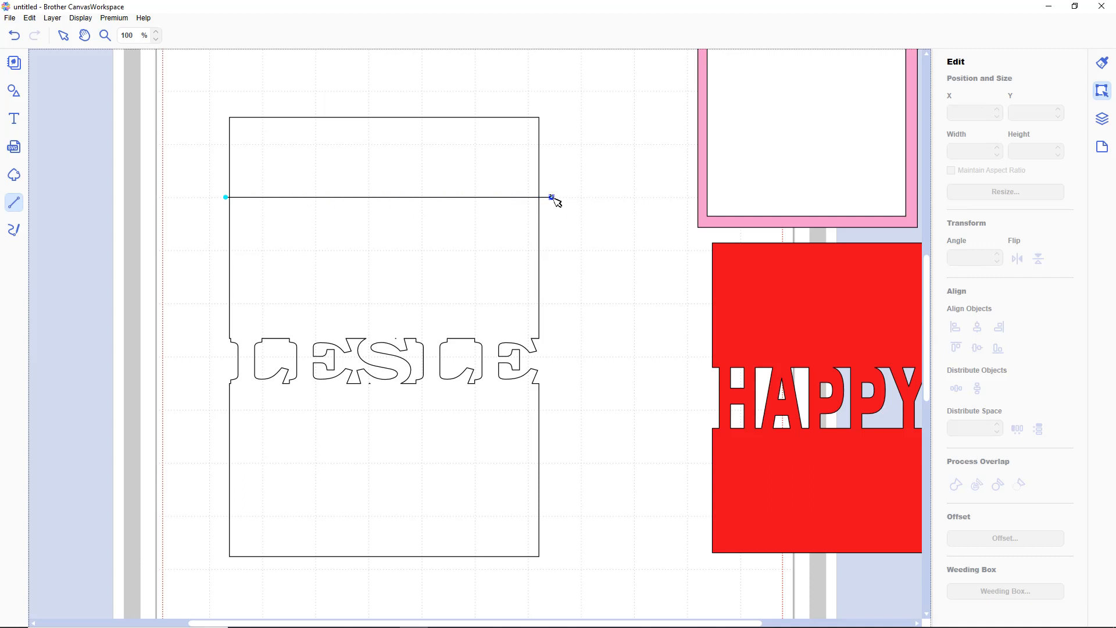
click(553, 198)
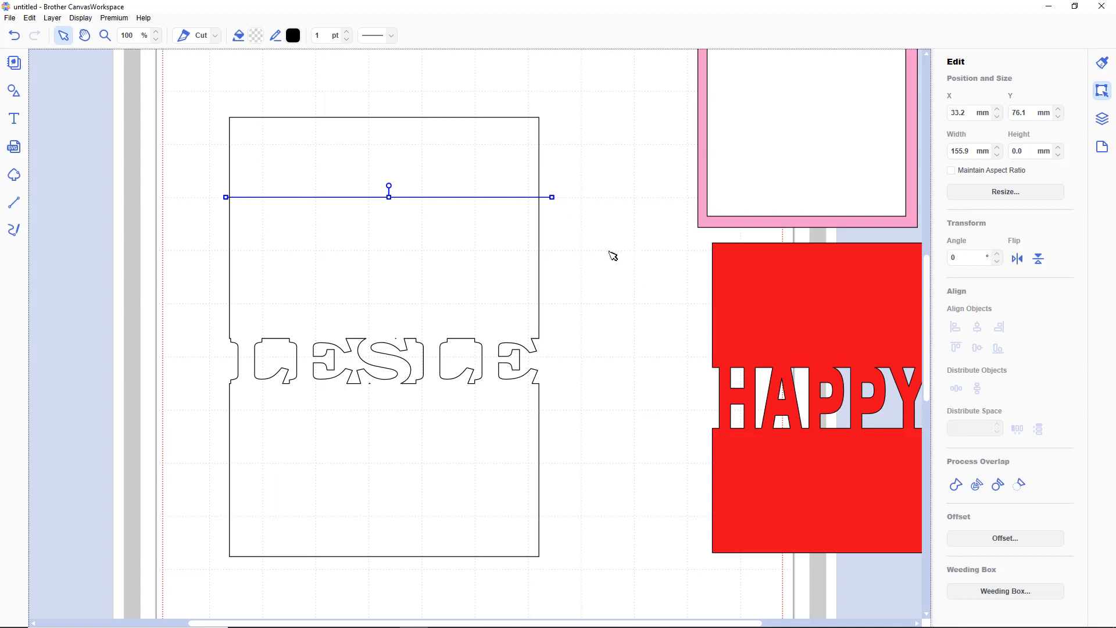
Step: Change the horizontal line's type to Draw and set its width to 148 mm
click(1101, 119)
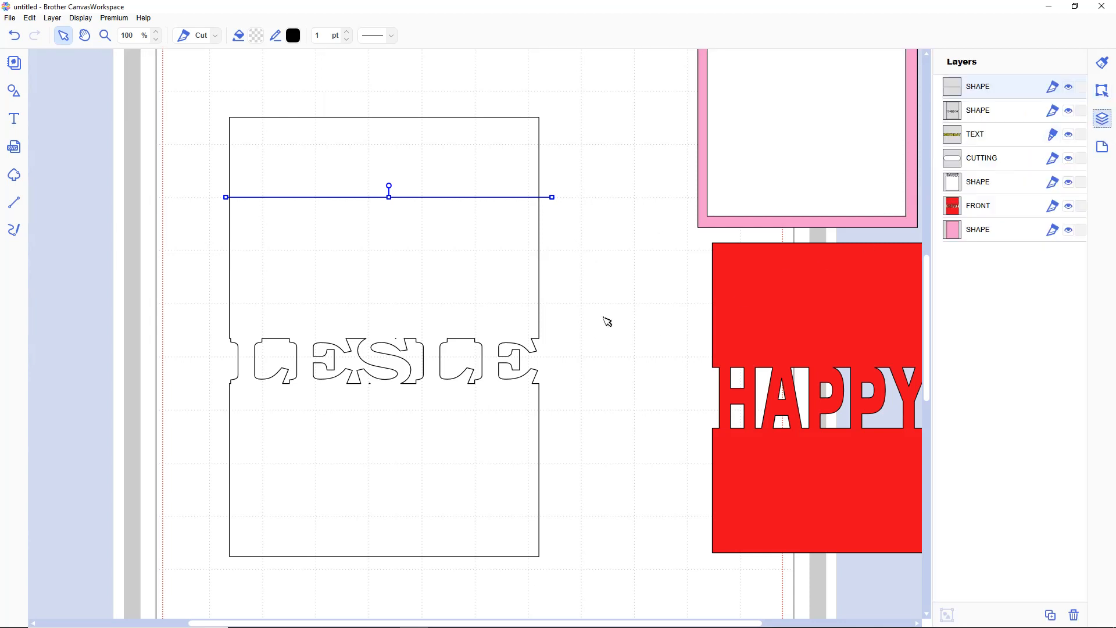
click(1051, 89)
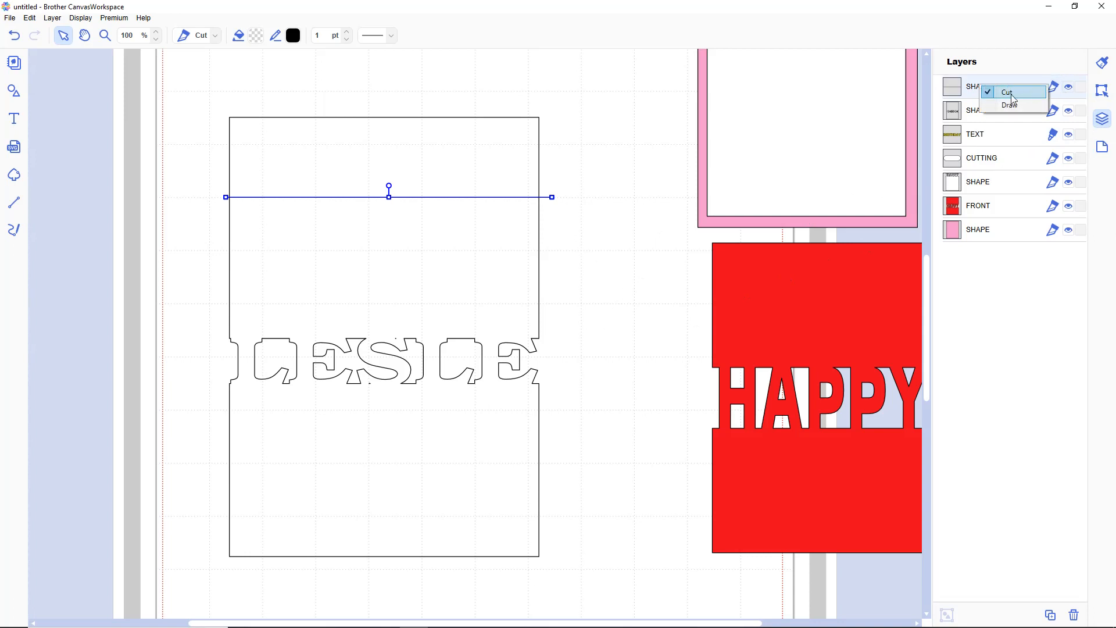
click(999, 105)
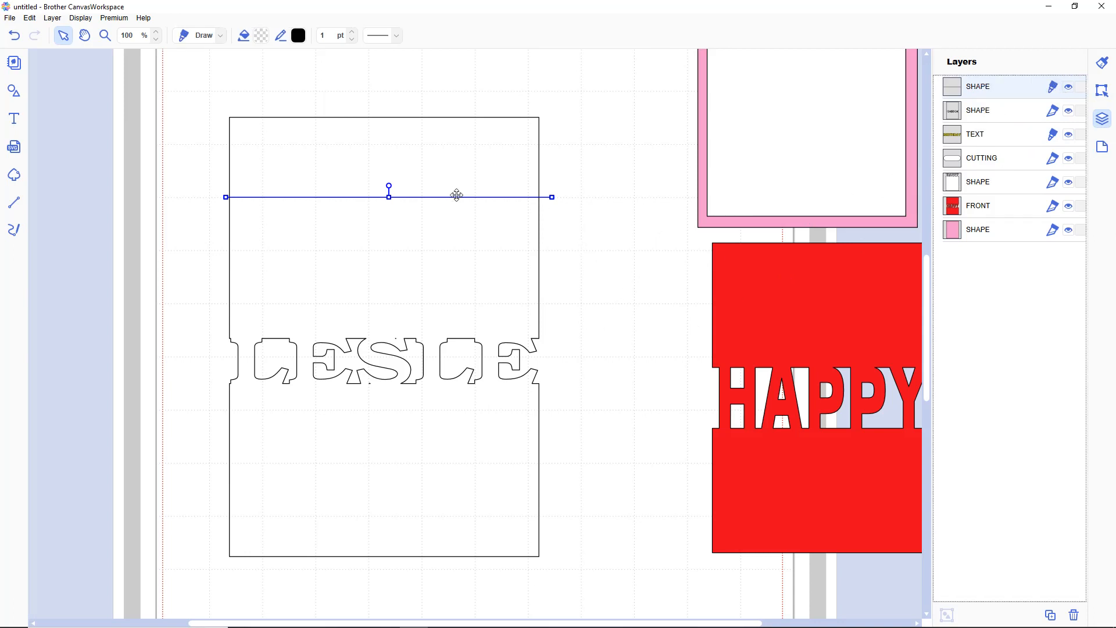
click(1103, 90)
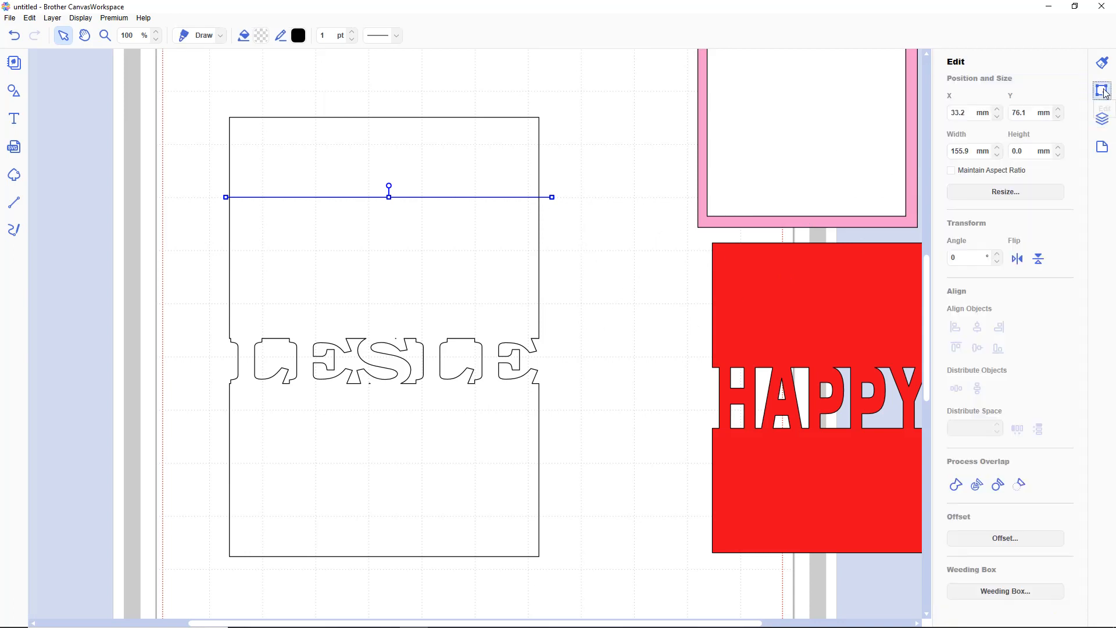
double_click(973, 150)
text(148.)
Step: Align the line and the card outline at their vertical centres and left edges
drag(186, 100, 484, 242)
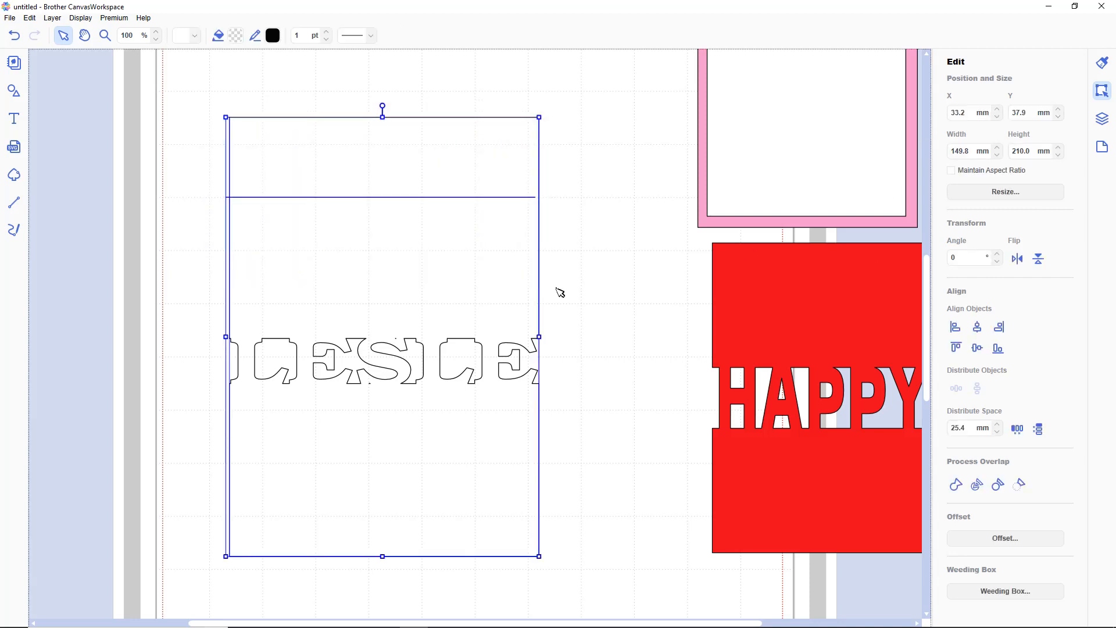
click(982, 354)
click(575, 384)
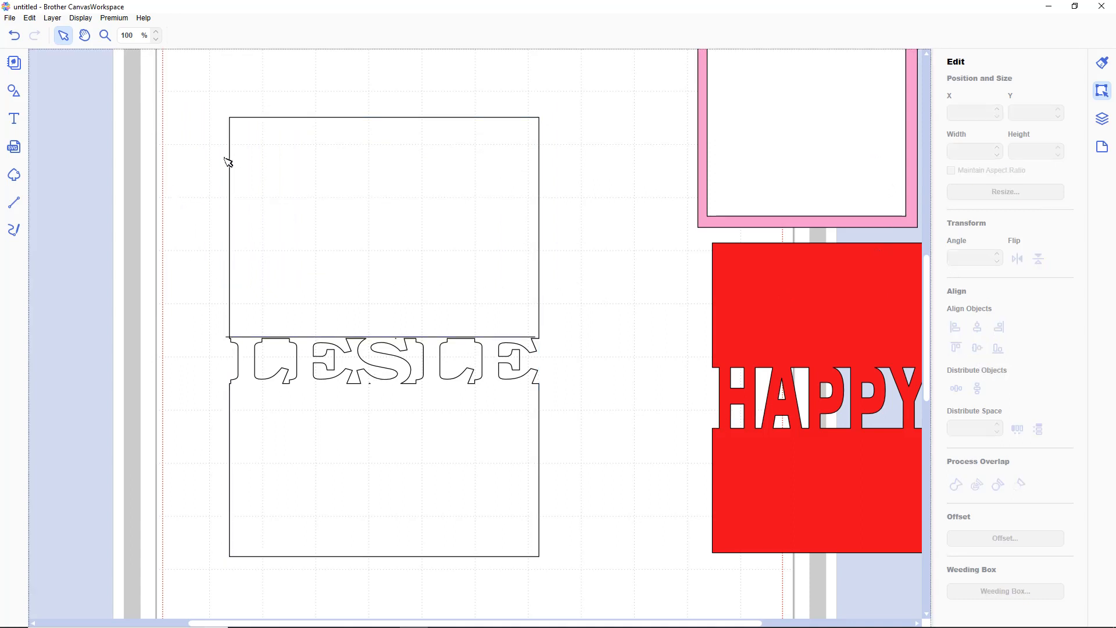
drag(206, 105, 403, 347)
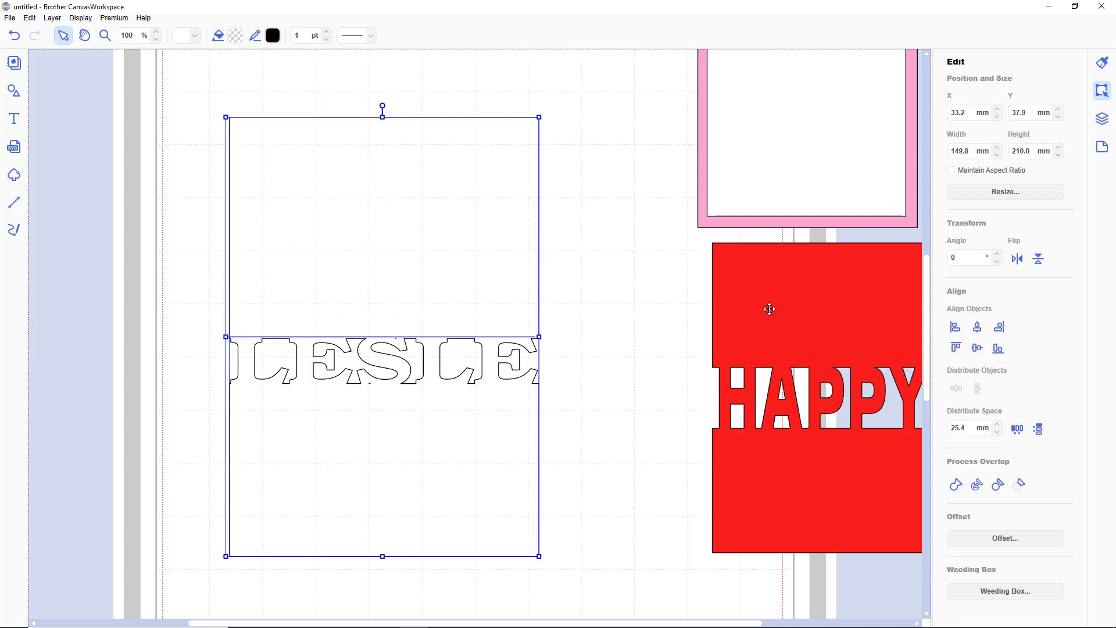
click(956, 327)
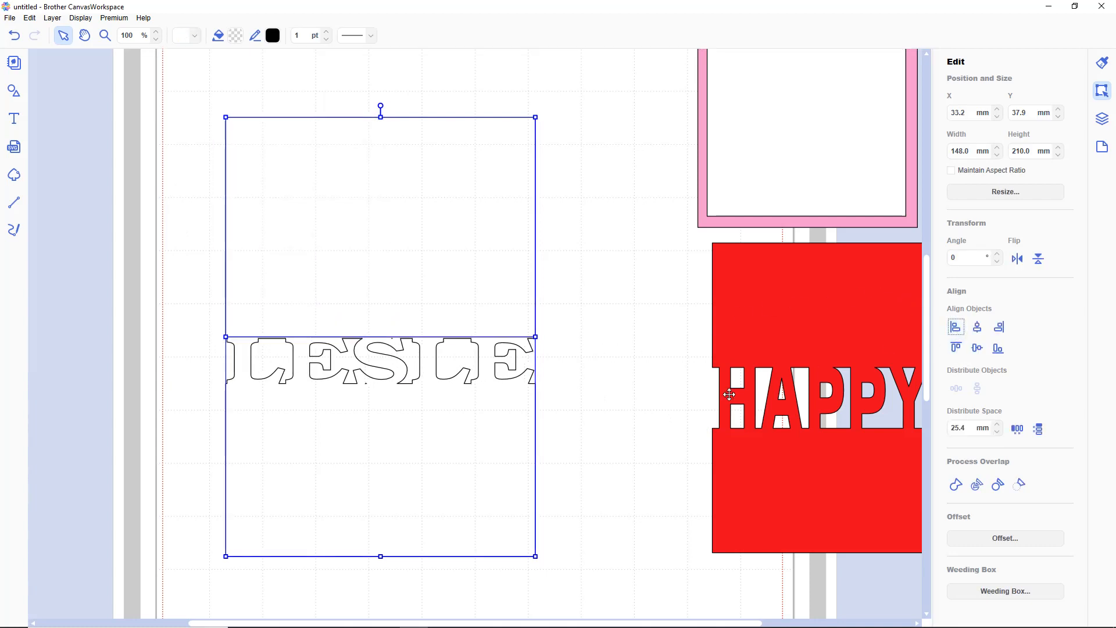
click(646, 406)
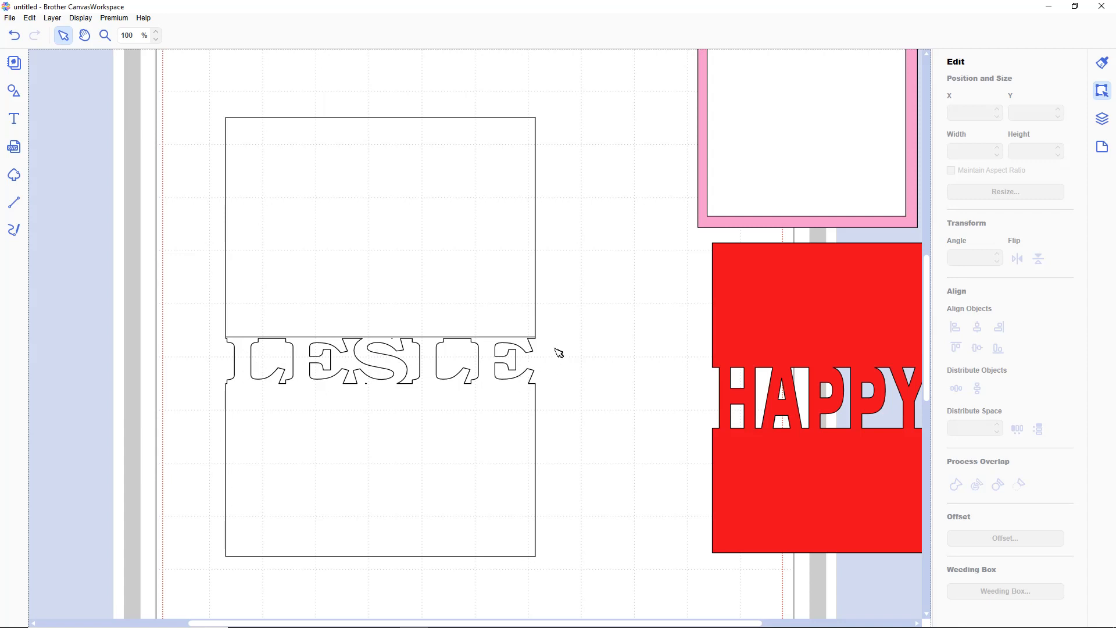
Step: Move the card with its line aside and place a plain 100 by 70 mm rectangle in the cleared area
drag(190, 93, 593, 499)
drag(365, 453, 657, 328)
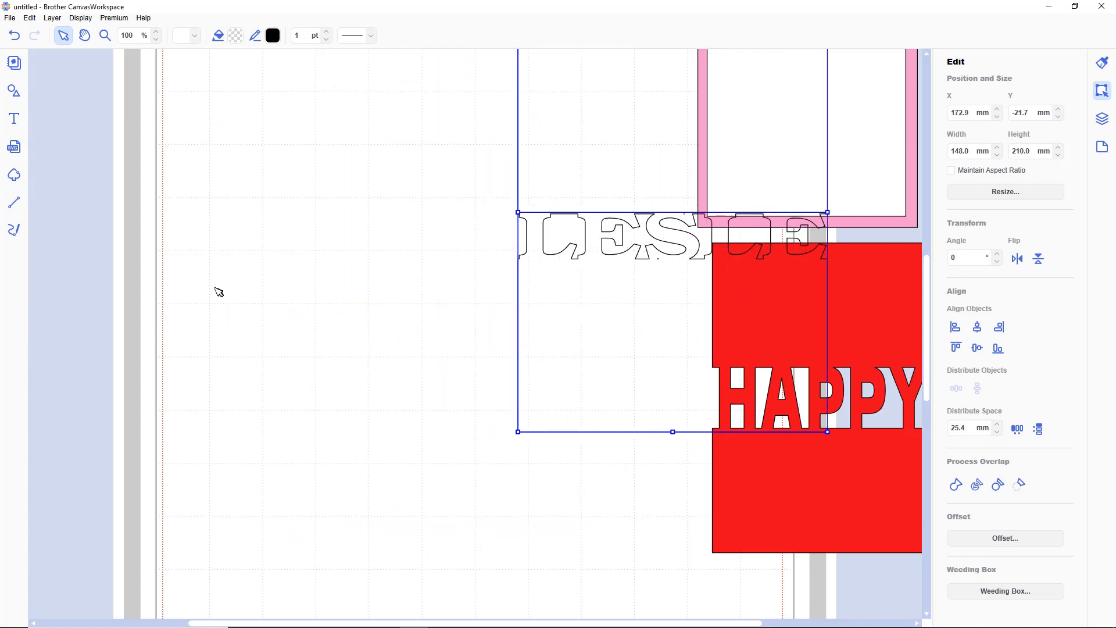
click(15, 95)
click(82, 282)
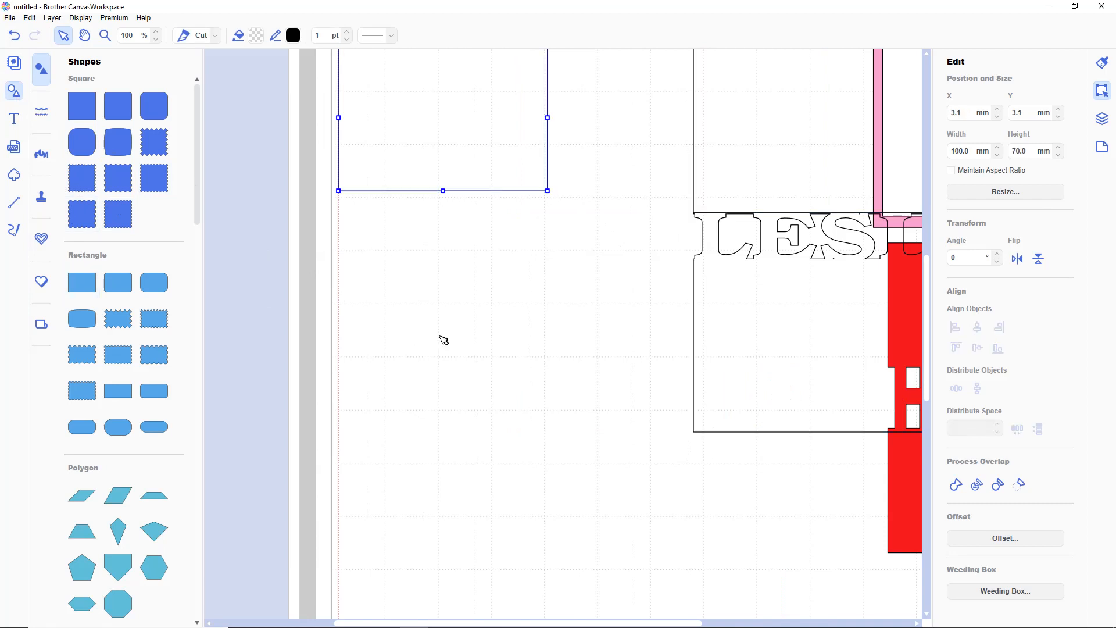
drag(444, 149, 493, 383)
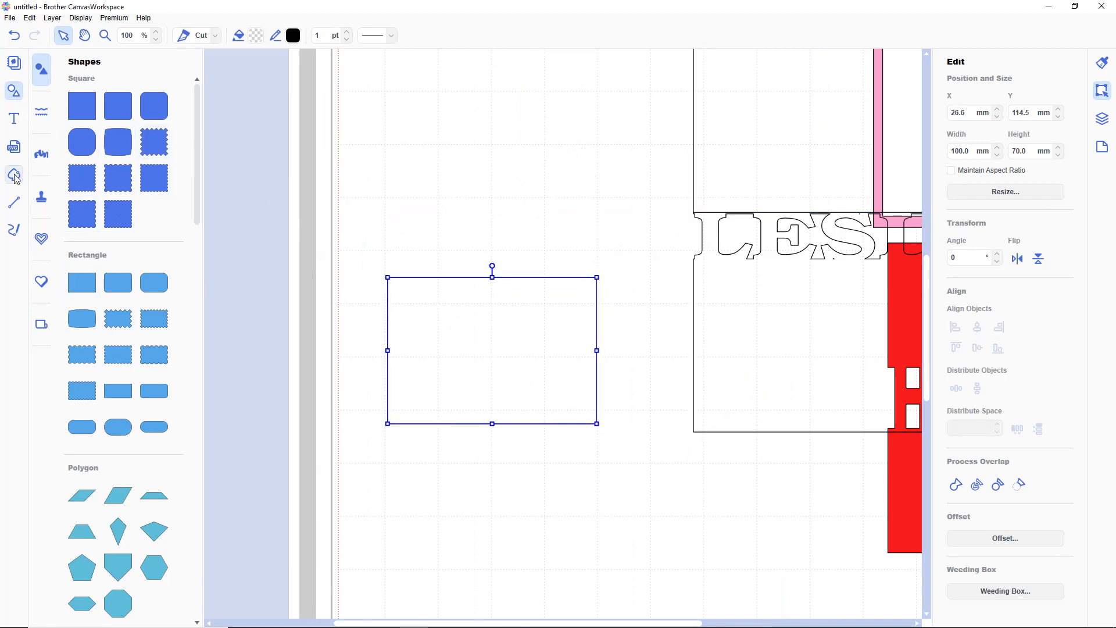
Step: Add the name in capital letters as a text object above the new rectangle
click(15, 123)
click(317, 183)
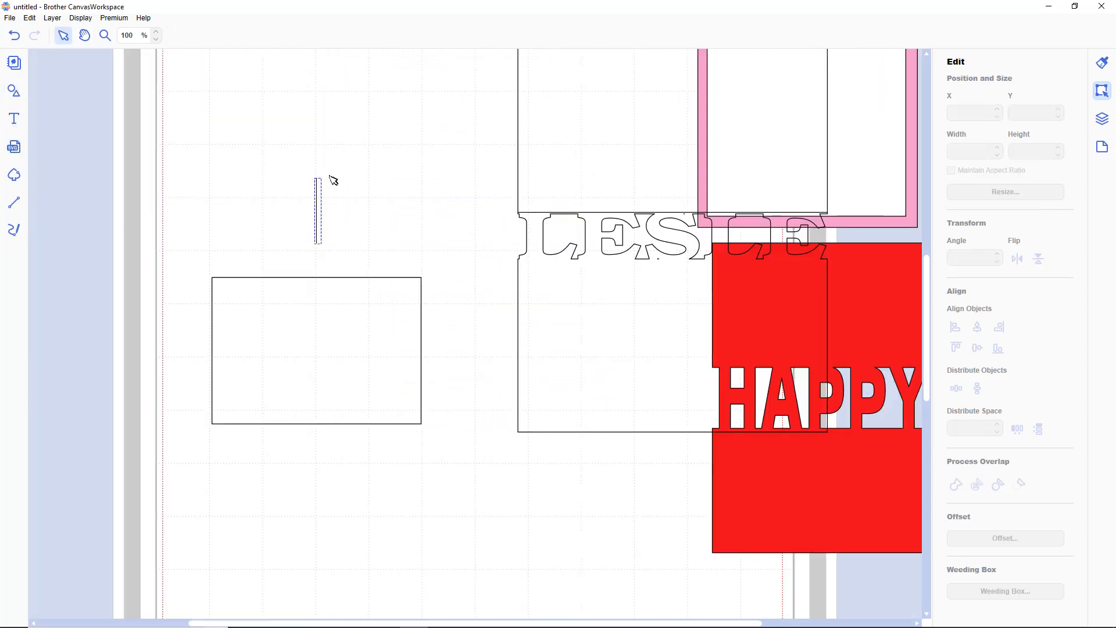
text(LESLE)
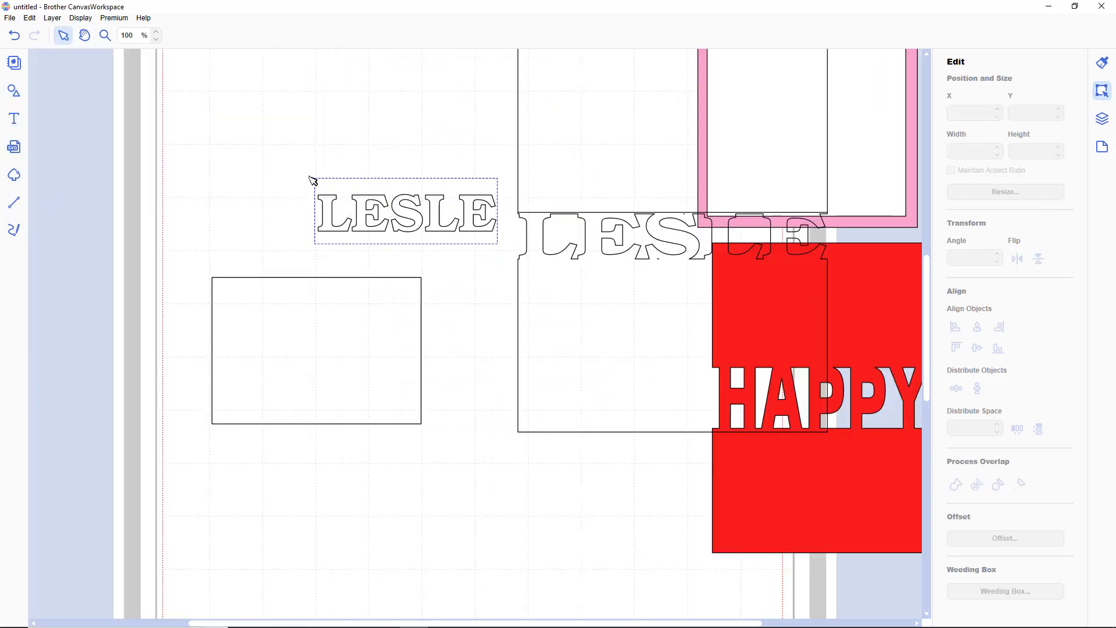
click(64, 36)
Step: Set the new rectangle's width to 148 mm
click(287, 339)
drag(970, 153, 949, 156)
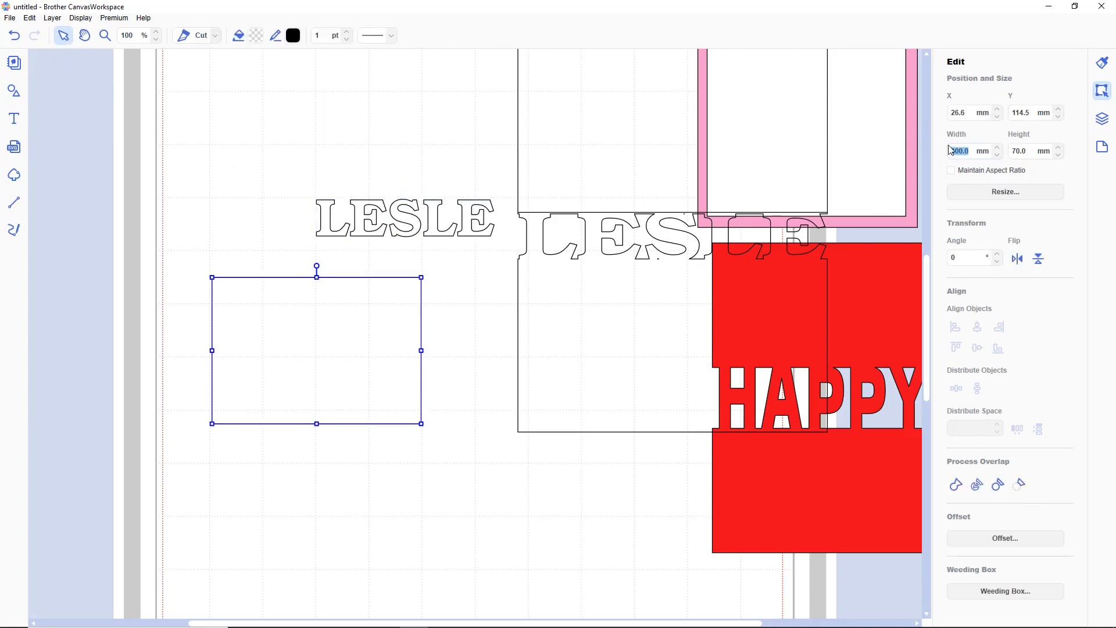
key(Return)
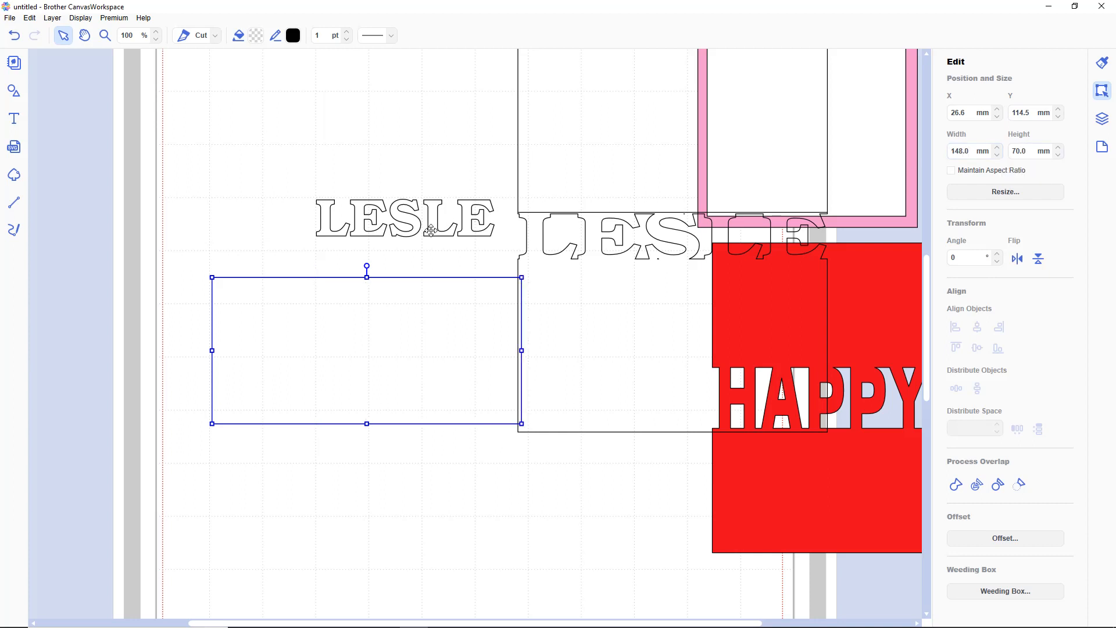
Step: Enlarge the name to about 143 by 30 mm and position its letter bases over the rectangle's upper edge
drag(431, 230, 329, 275)
double_click(321, 263)
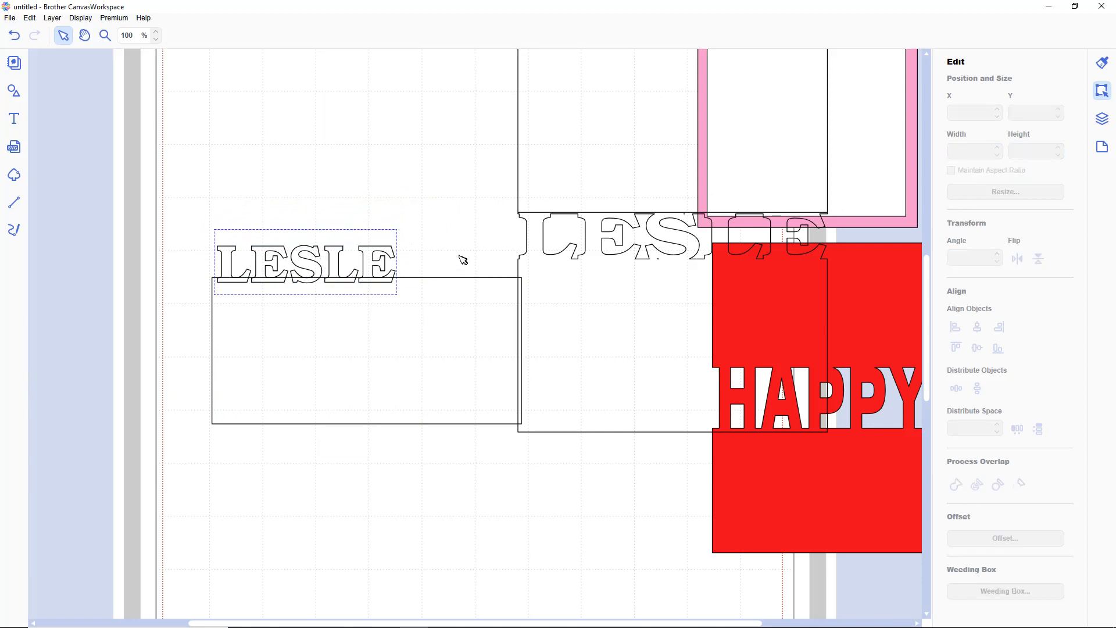
click(401, 266)
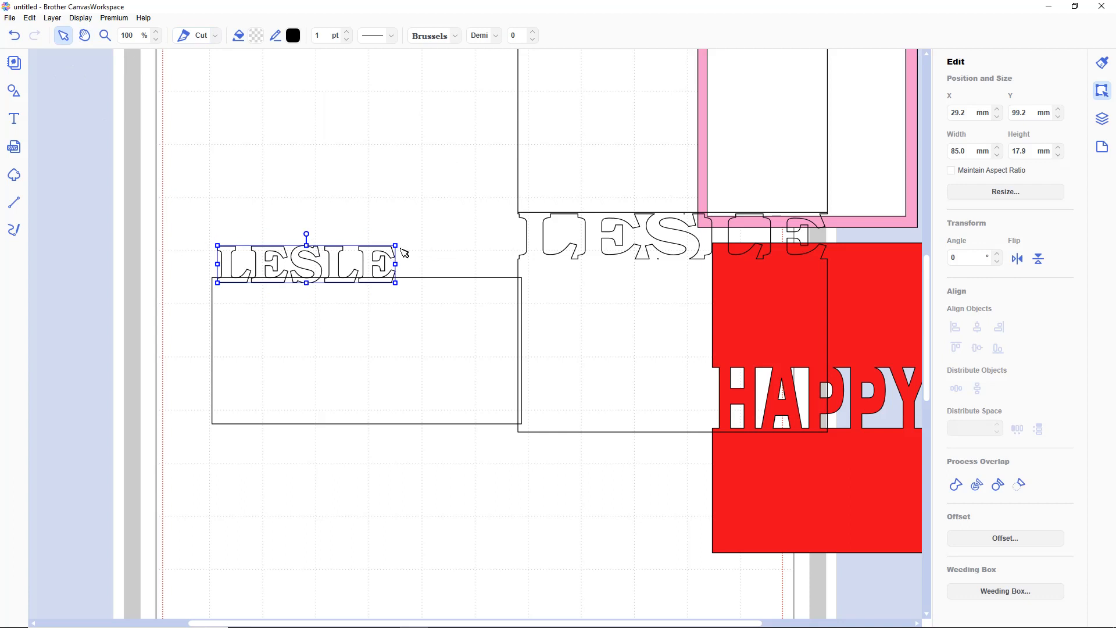
drag(398, 243, 514, 227)
drag(407, 334, 372, 366)
drag(418, 270, 385, 298)
Step: Centre the name and the rectangle horizontally on each other
click(405, 464)
drag(405, 463, 351, 271)
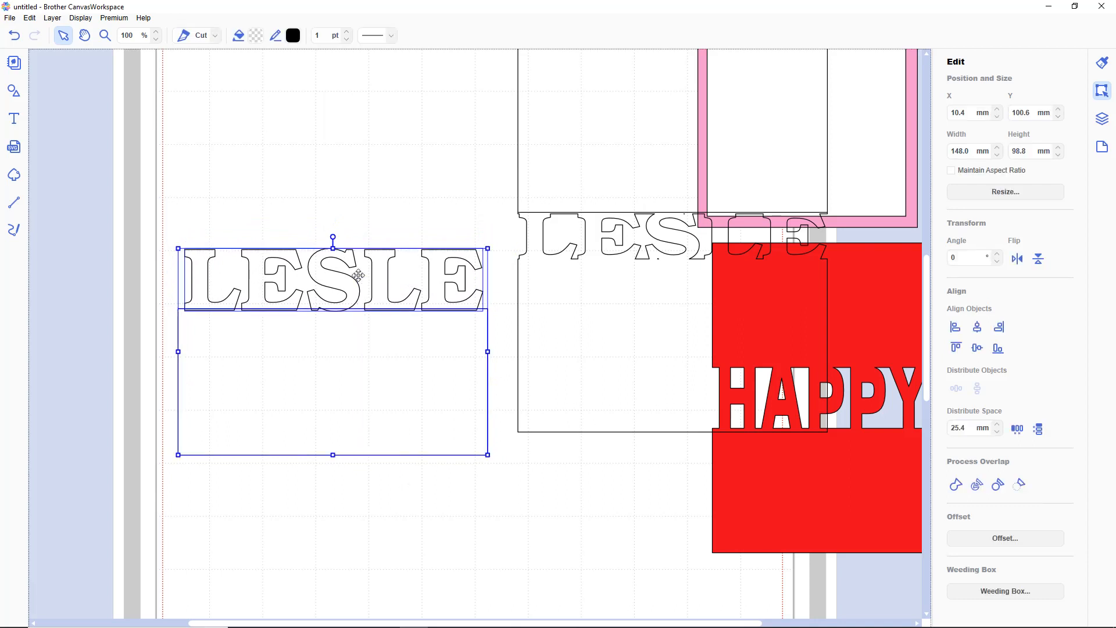
click(979, 330)
click(448, 517)
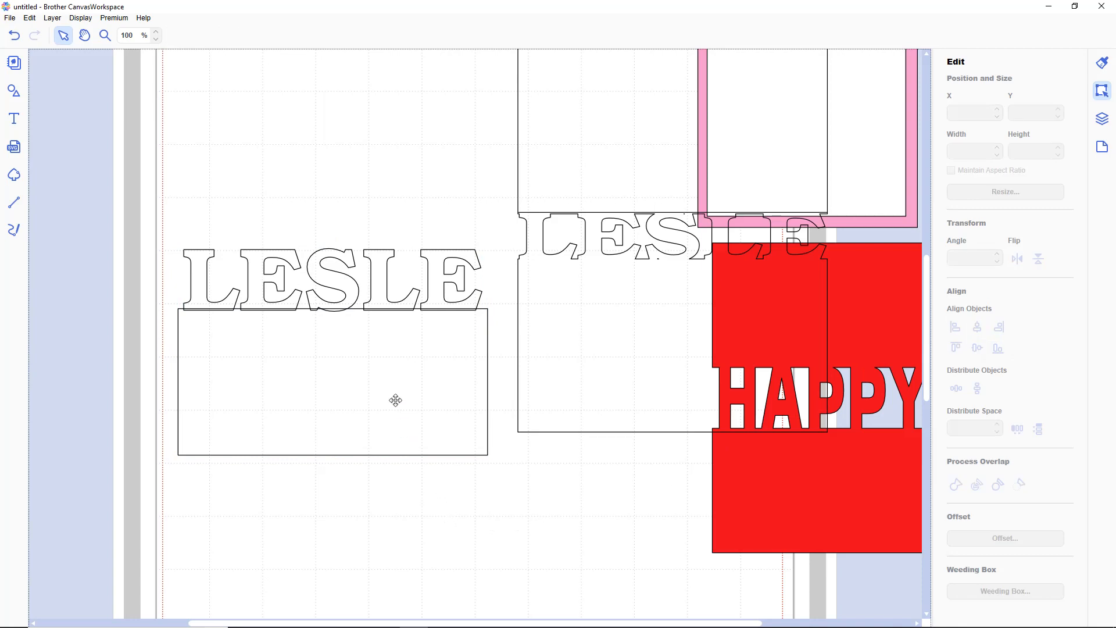
Step: Nudge the rectangle up to Y 128.8 mm so it overlaps the letter bases more deeply
scroll(395, 400, up, 2)
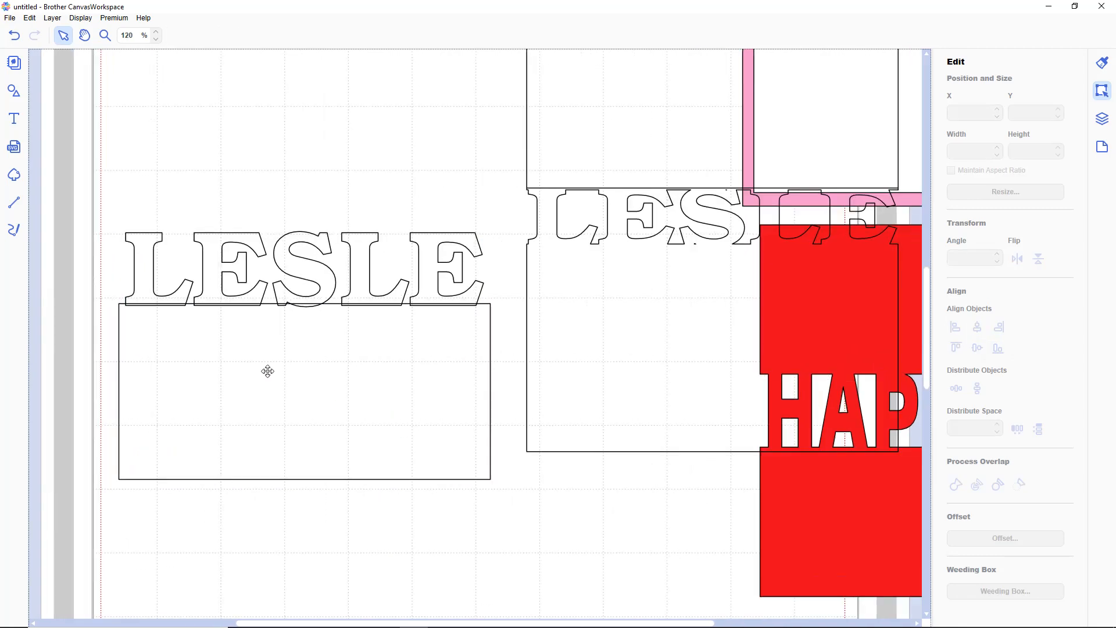
click(314, 356)
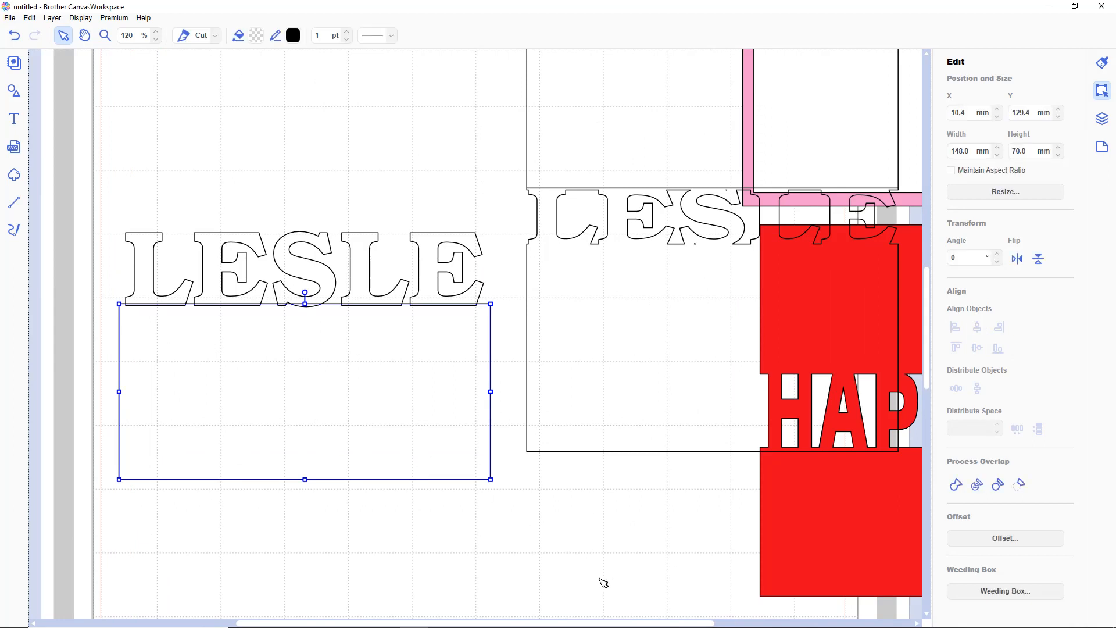
key(Up)
key(Up)
key(Up)
key(Up)
key(Up)
key(Up)
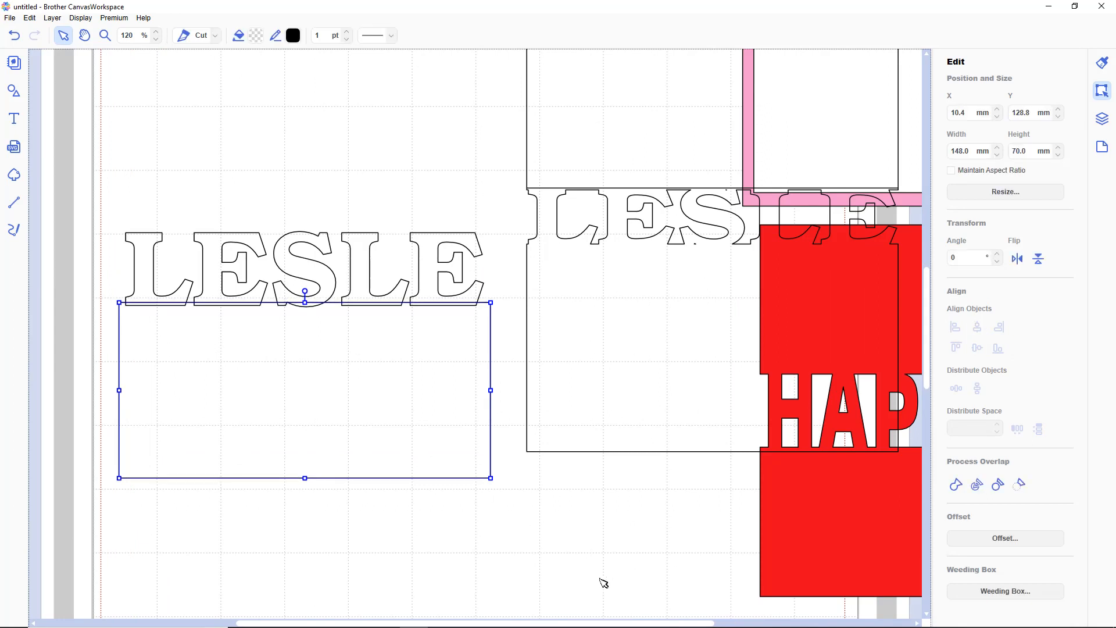
Step: Duplicate the name and move the copy clear of the rectangle
click(216, 265)
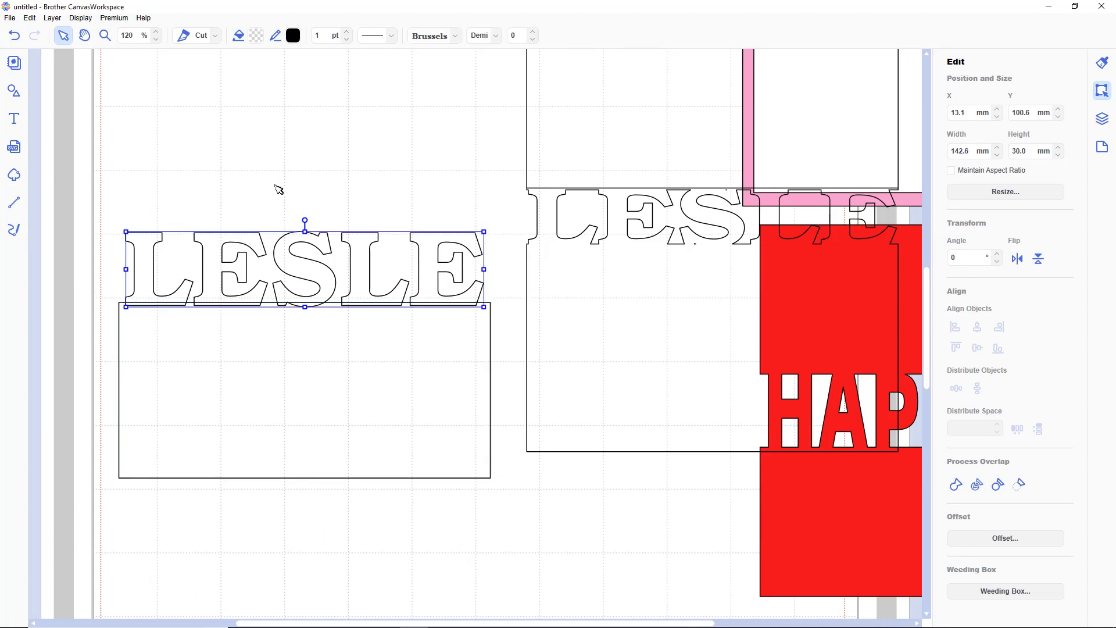
key(ctrl+d)
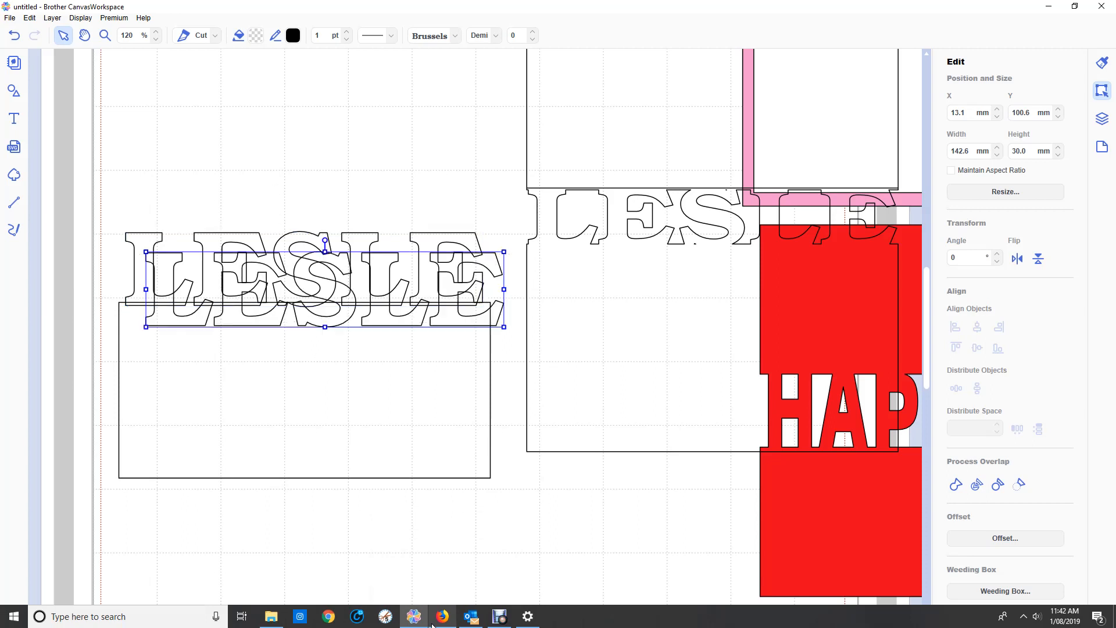
drag(349, 310, 554, 611)
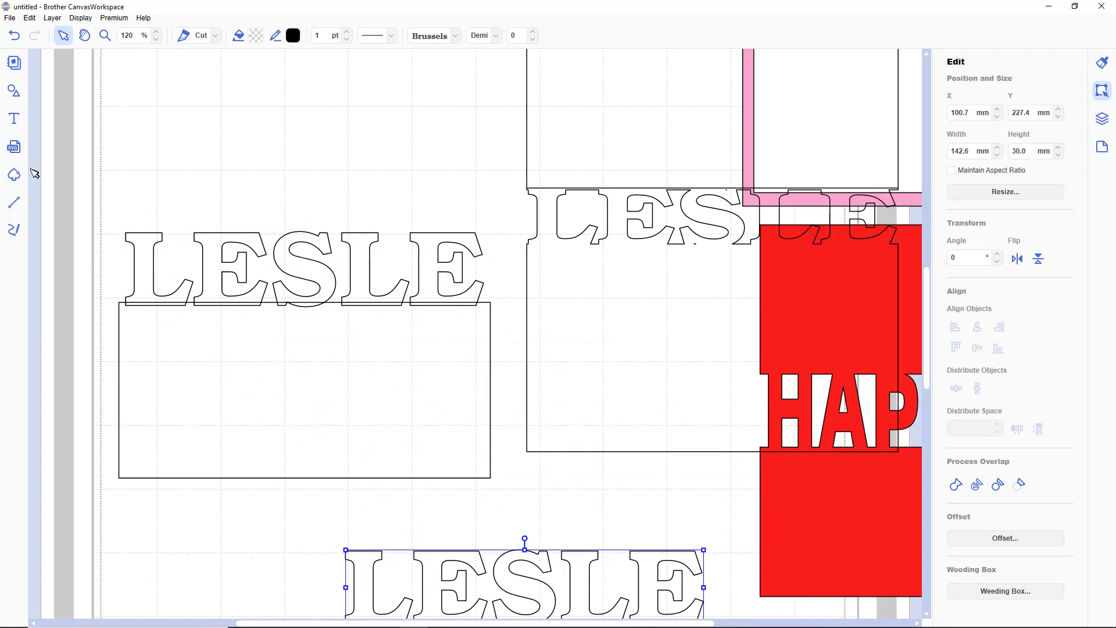
Step: Weld the name and rectangle into one card shape, shift it up, and place the spare name just beneath it
drag(114, 207, 386, 333)
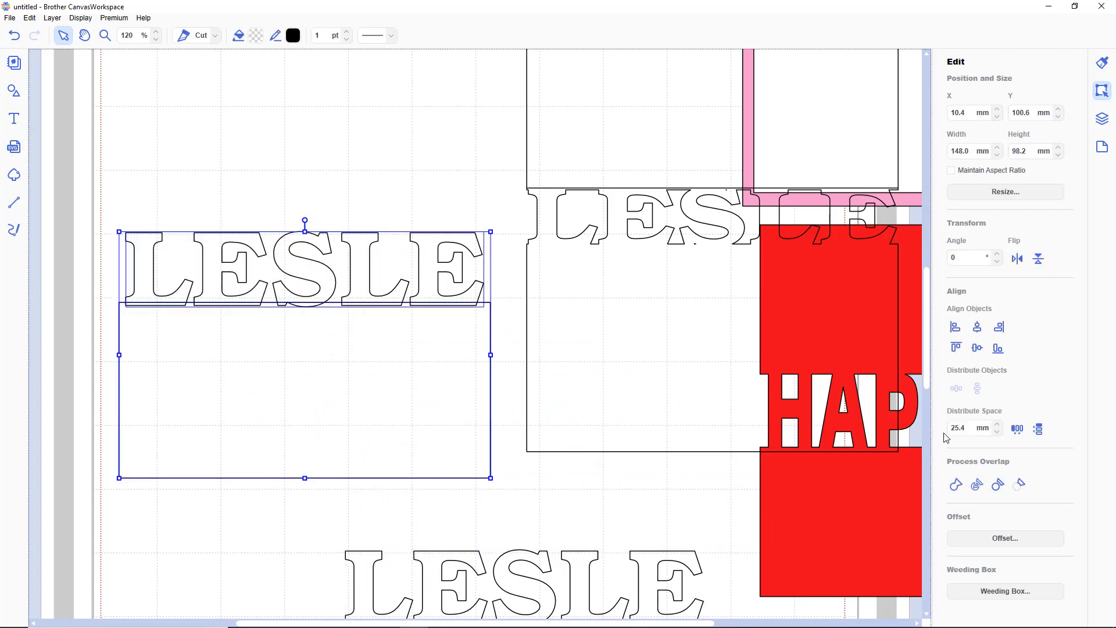
click(956, 487)
drag(374, 394, 374, 314)
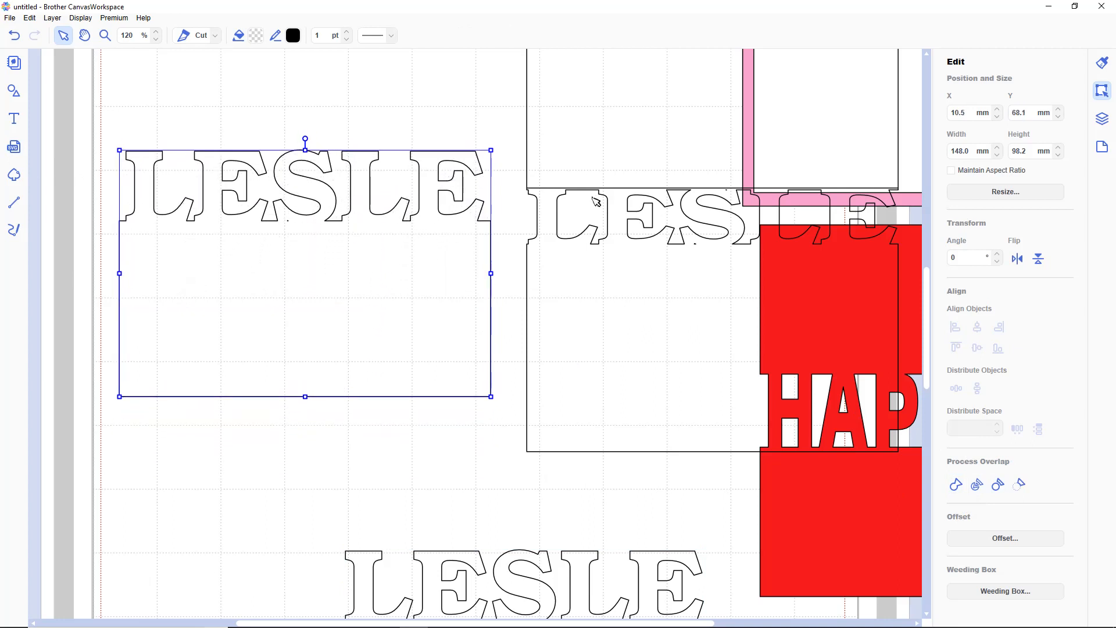
click(445, 565)
drag(442, 564, 233, 477)
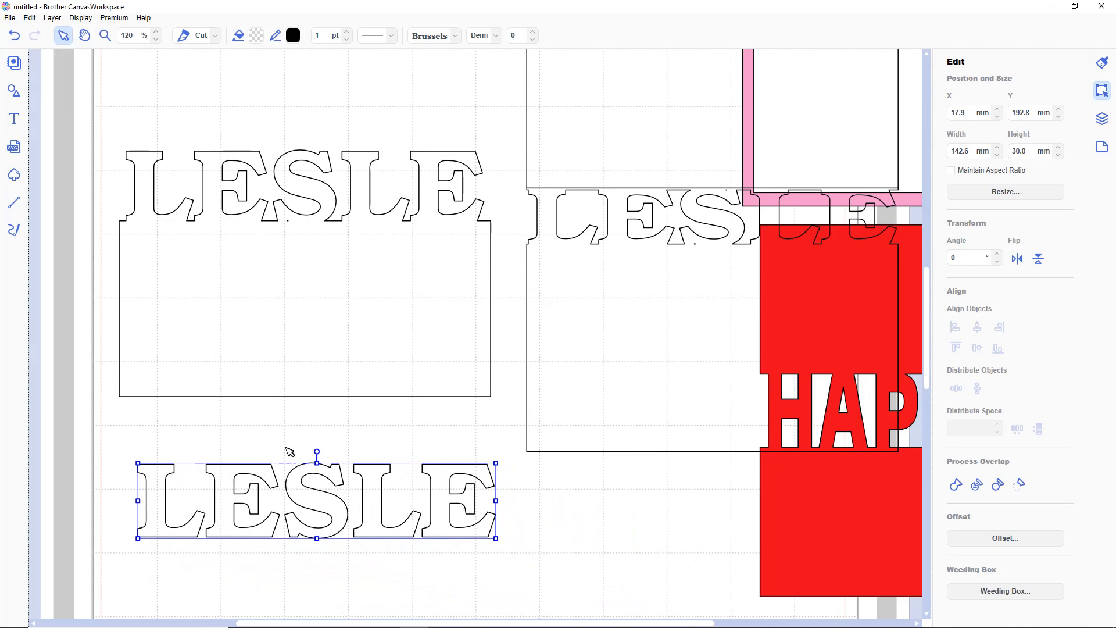
Step: Try an inward offset line with 2 mm spacing and round corners on the spare name
click(29, 18)
mouse_move(85, 188)
click(87, 196)
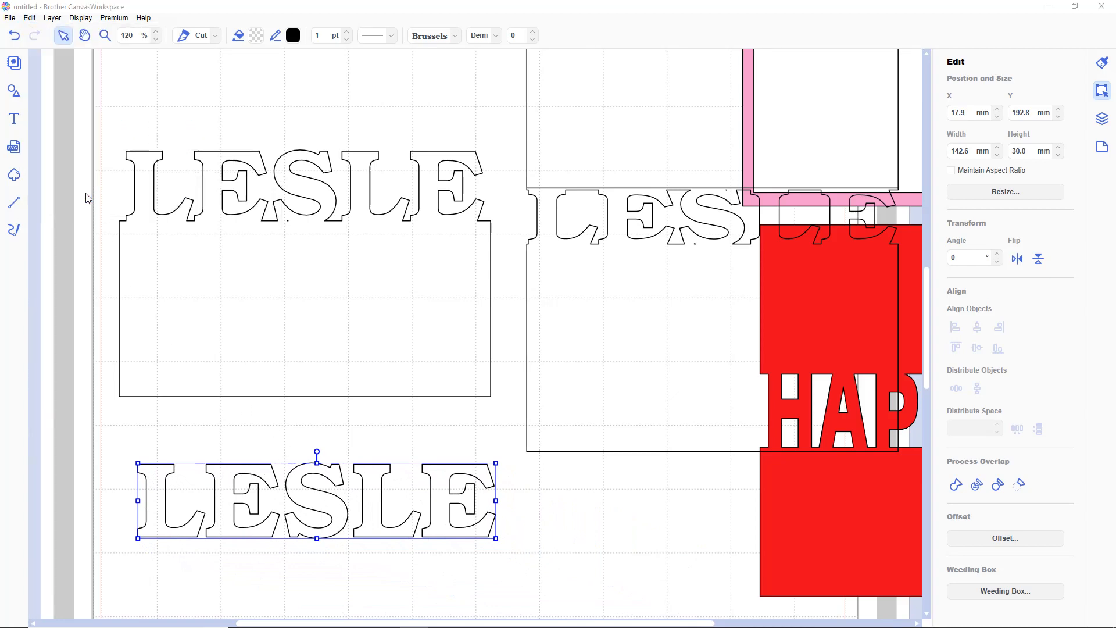
click(698, 277)
click(611, 309)
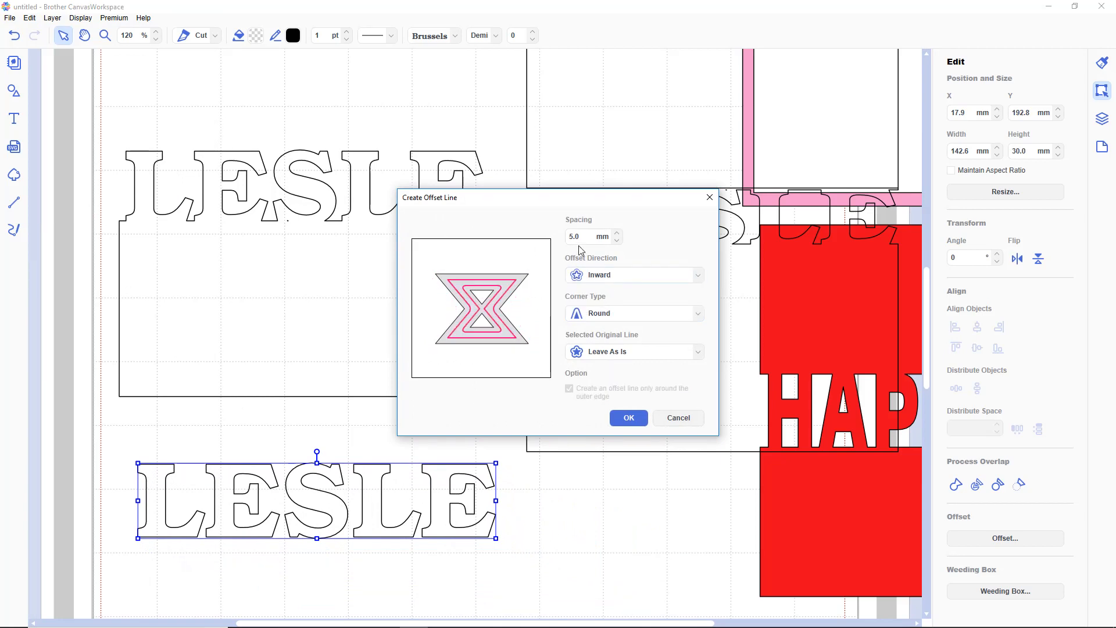
drag(583, 240, 564, 244)
click(628, 420)
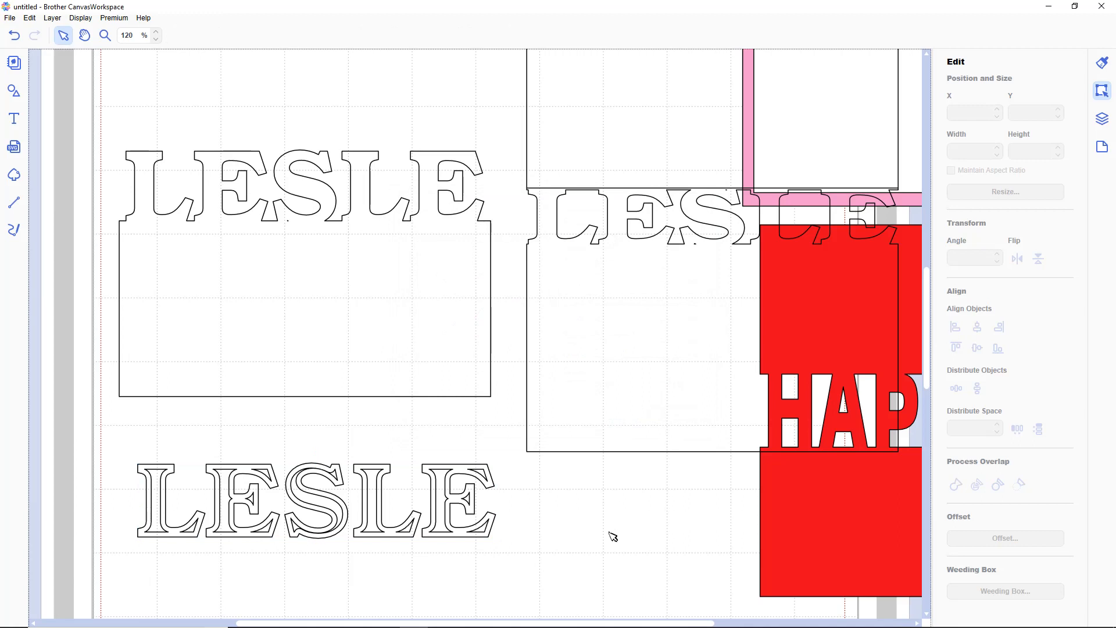
key(ctrl+z)
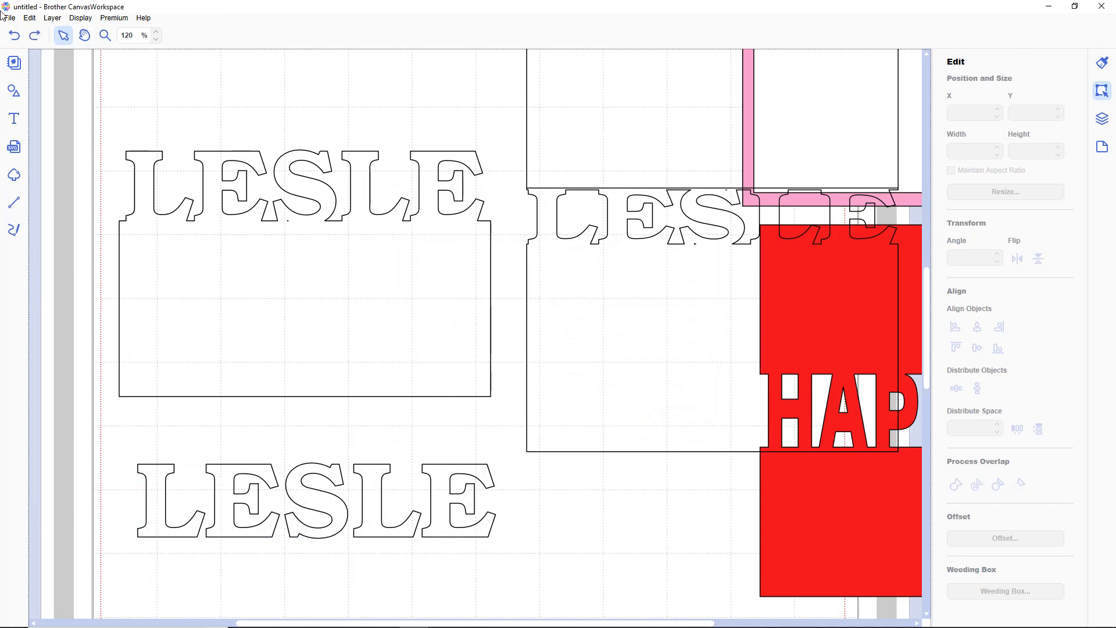
Step: Create an inward offset line with 1 mm spacing from the spare name, leaving the original line as is
click(29, 18)
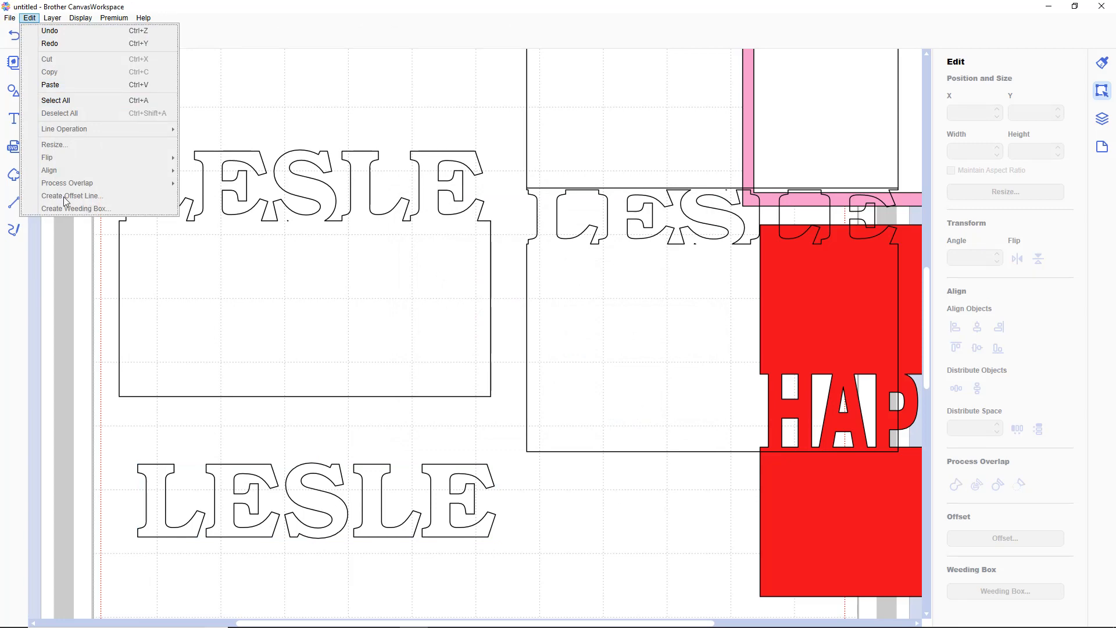
click(238, 491)
click(29, 18)
click(93, 196)
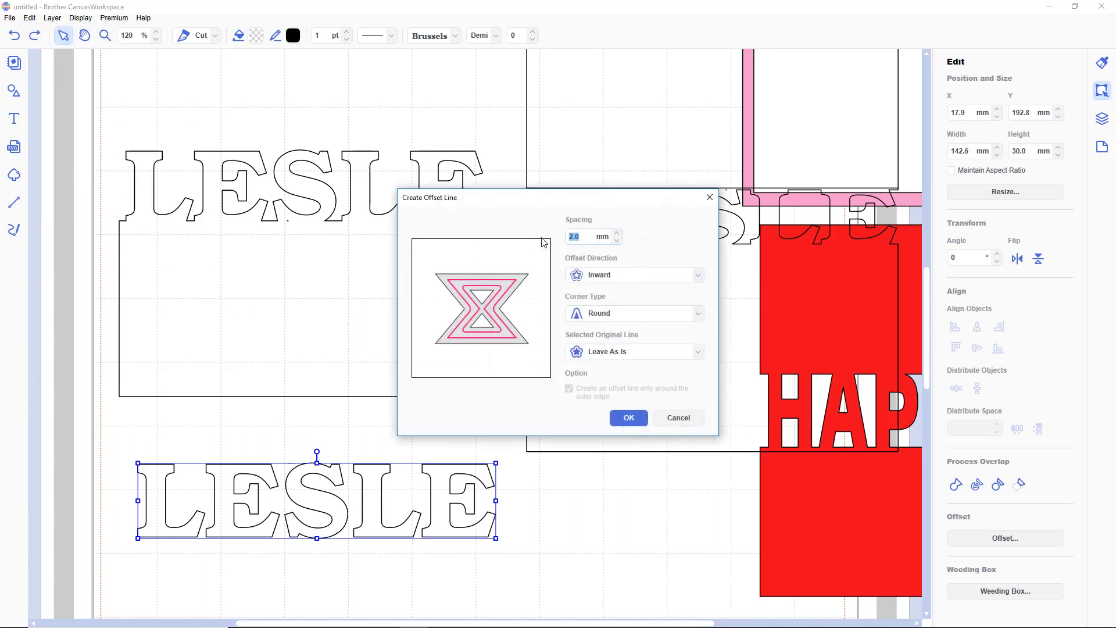
text(1.)
click(632, 418)
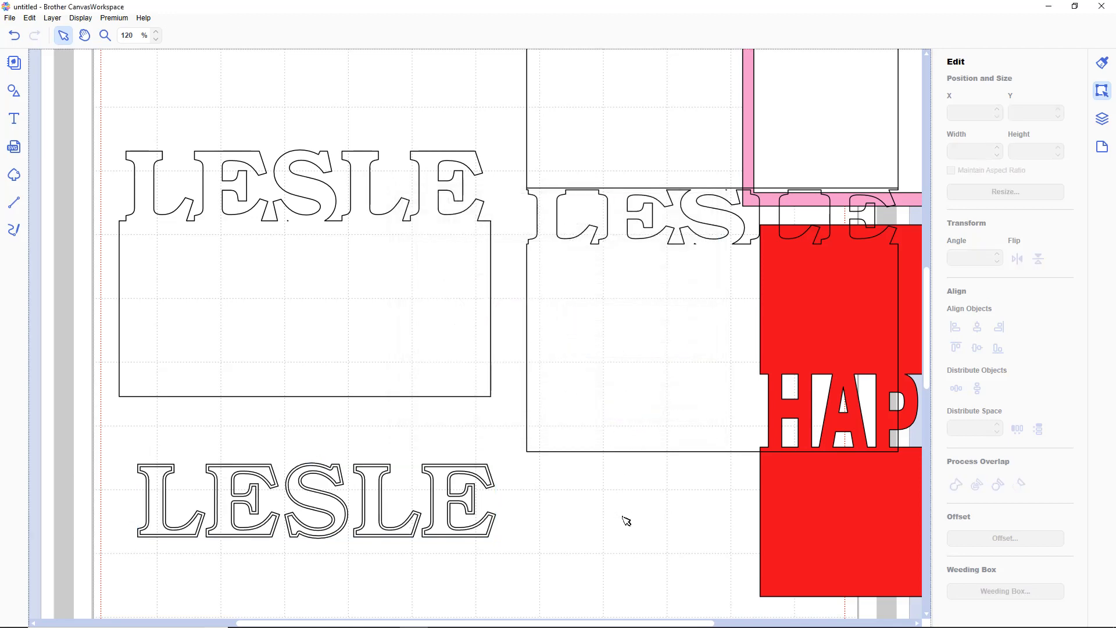
Step: Move the thinner offset lettering away from the spare name and delete the original spare name
drag(447, 524, 680, 625)
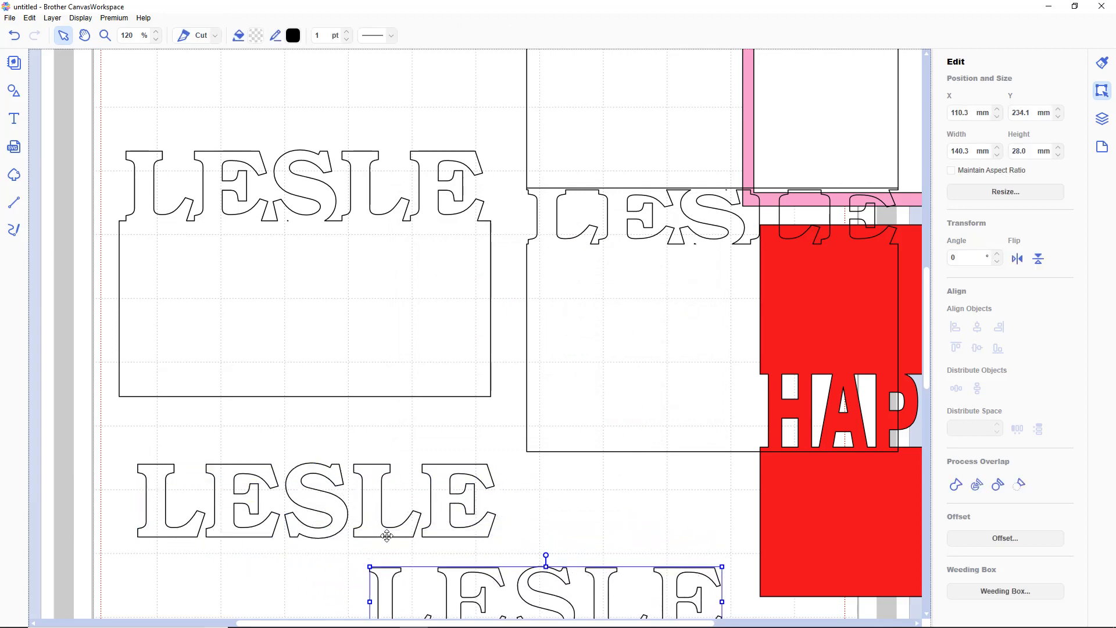
drag(388, 535, 345, 496)
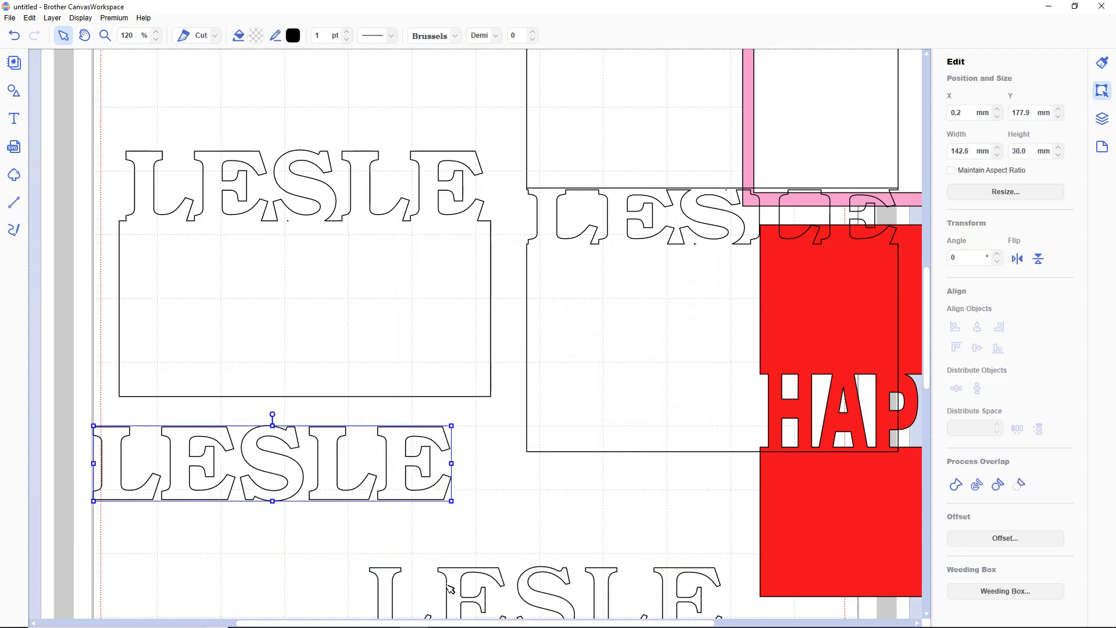
drag(449, 588, 263, 548)
click(287, 471)
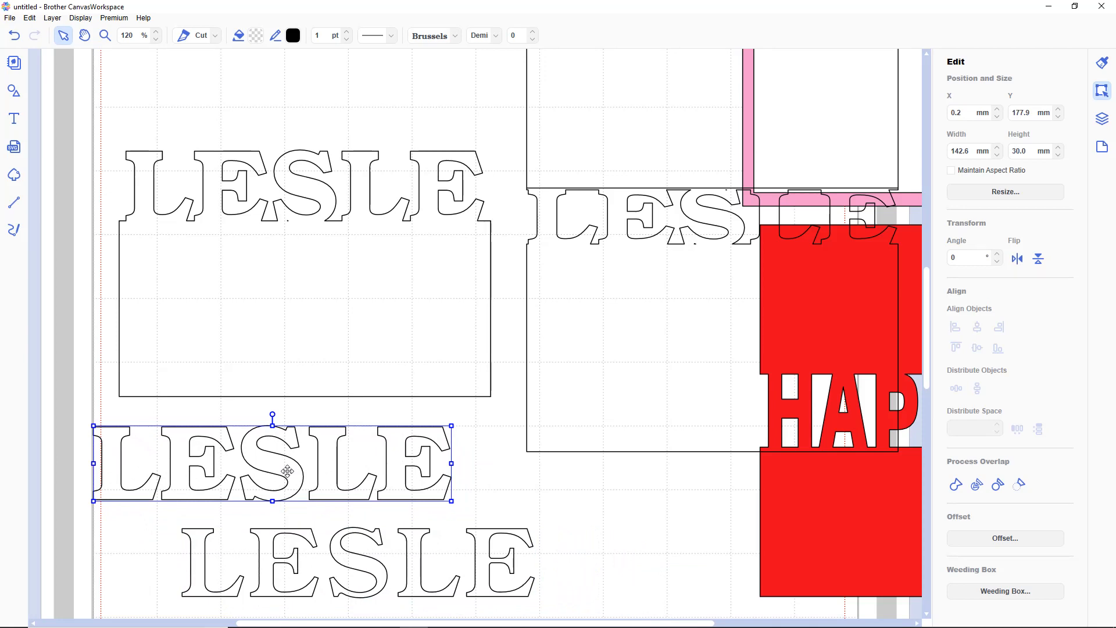
key(Delete)
Step: Fill the thinner offset lettering with yellow #FFF100
click(271, 536)
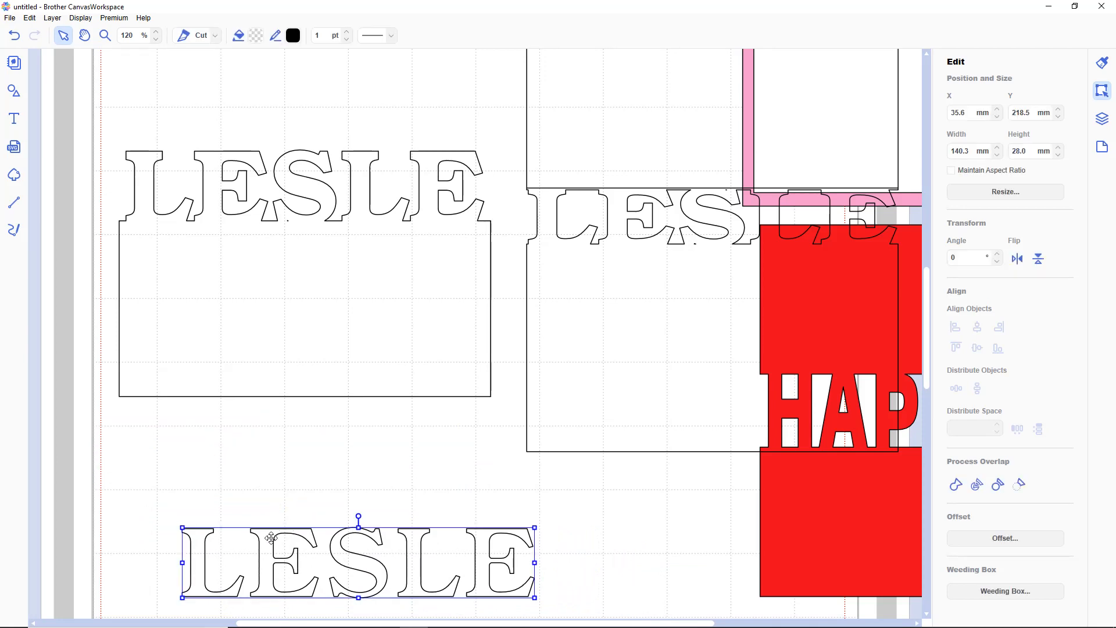
click(255, 35)
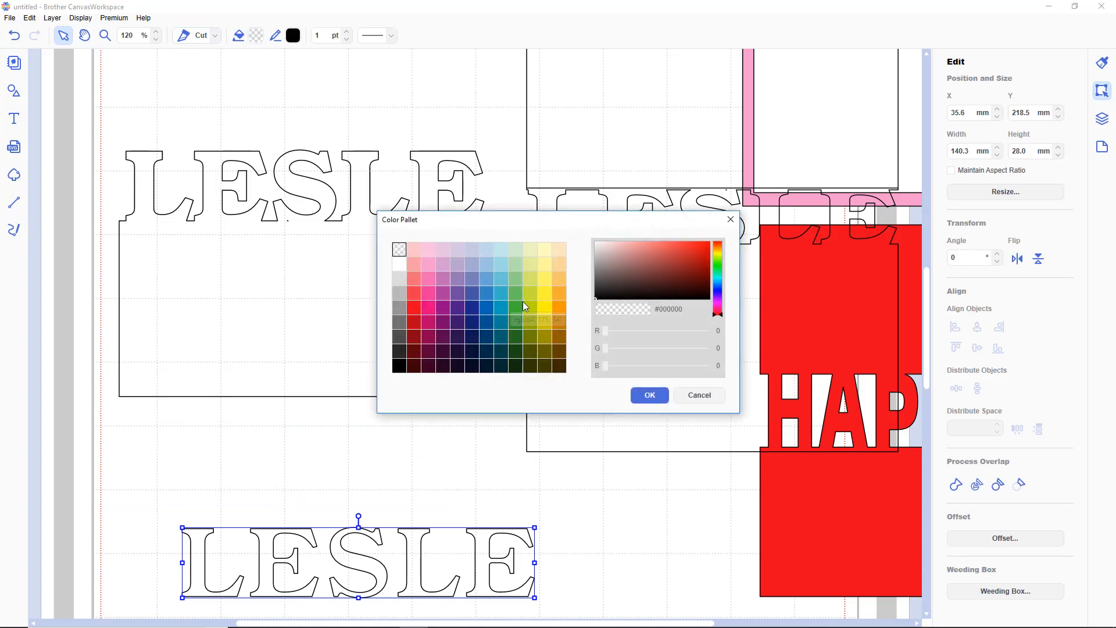
click(552, 310)
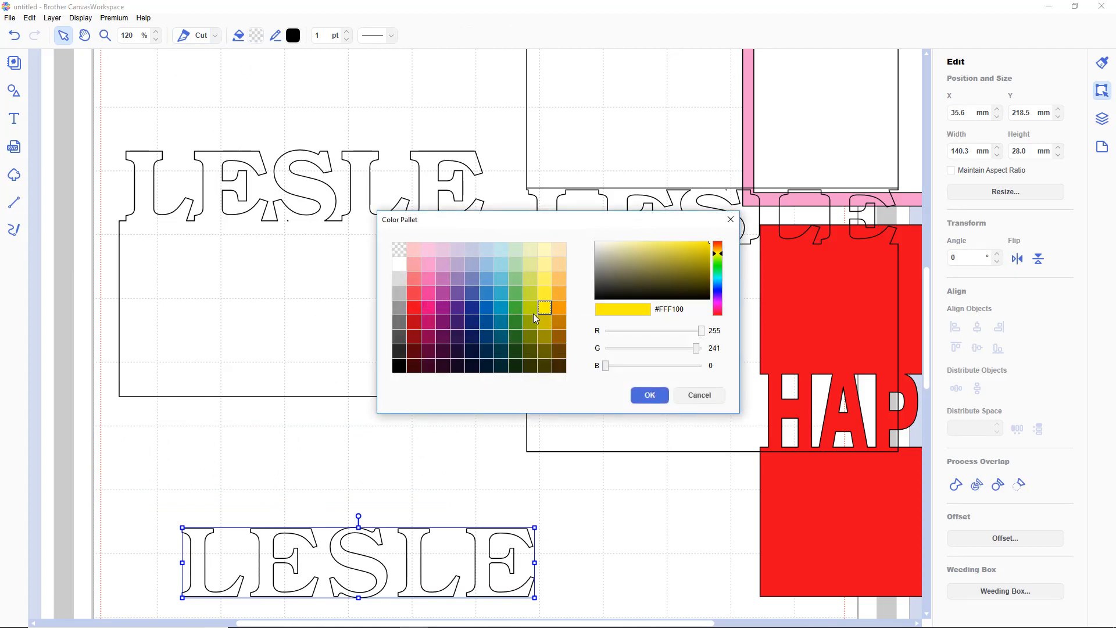
click(649, 395)
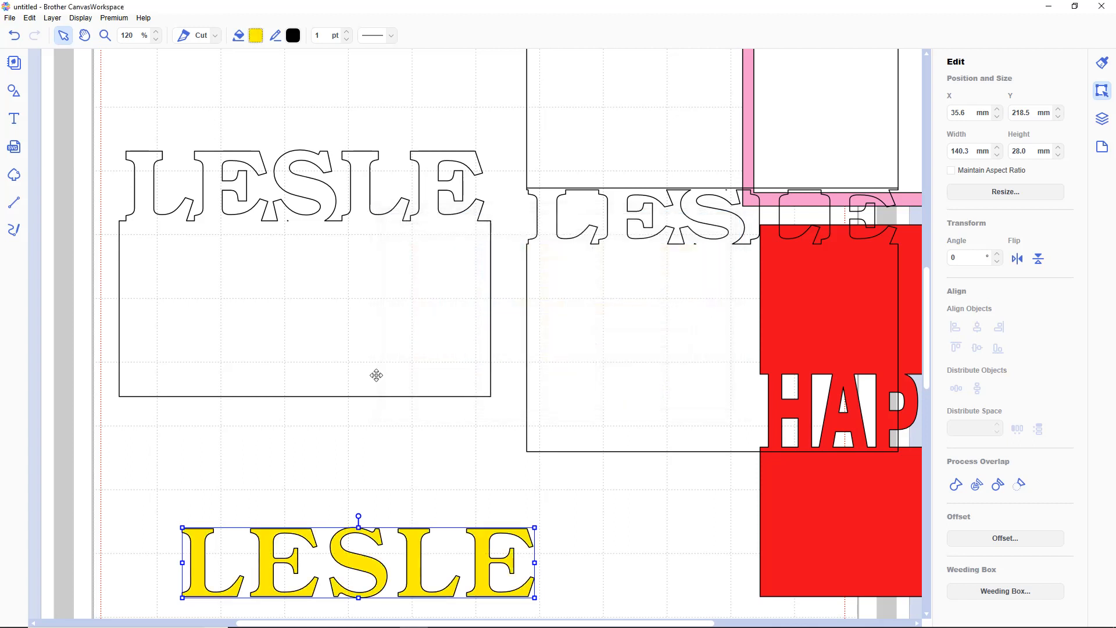
Step: Fill the welded name card with bright red
click(311, 315)
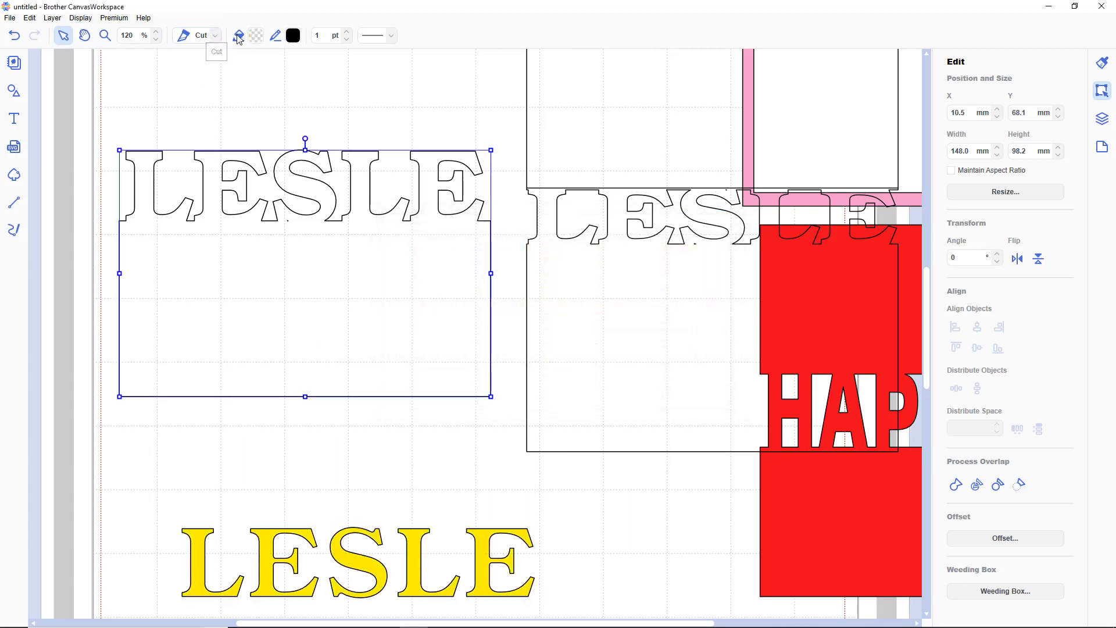
click(257, 37)
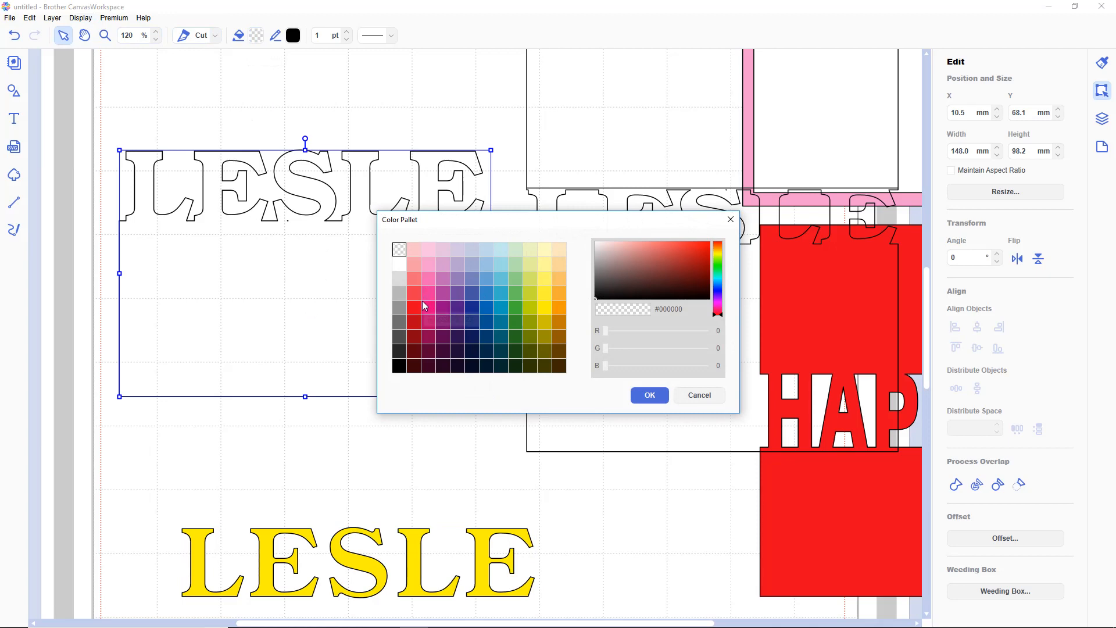
click(414, 307)
click(646, 396)
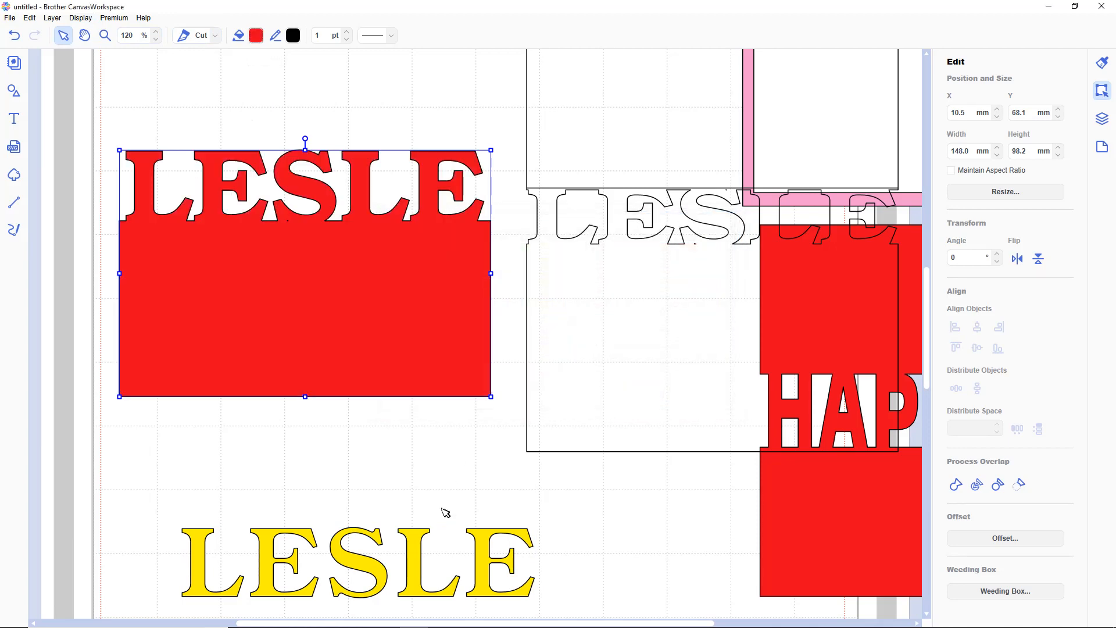
Step: Lay the yellow lettering over the card's red letters and nudge it left to X 13.6 mm
drag(409, 552, 367, 197)
key(Left)
key(Left)
key(Left)
key(Left)
key(Left)
key(Left)
key(Left)
key(Left)
key(Left)
key(Left)
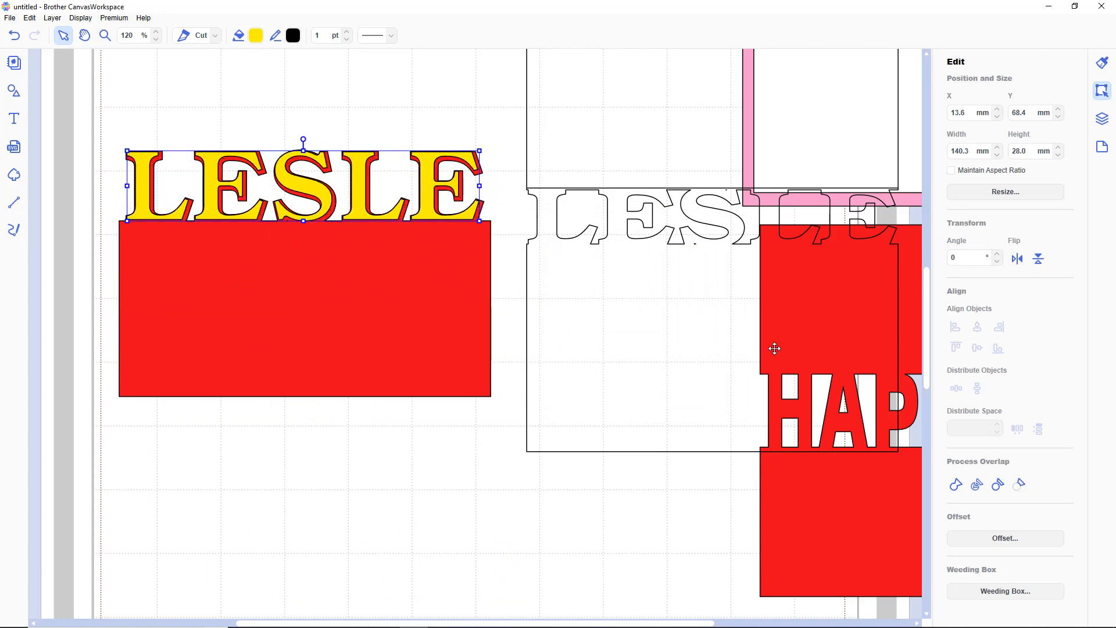
Step: Nudge the yellow lettering right to X 14.1 mm and down to Y 68.9 mm over the red letters
key(Right)
key(Right)
key(Right)
key(Right)
key(Right)
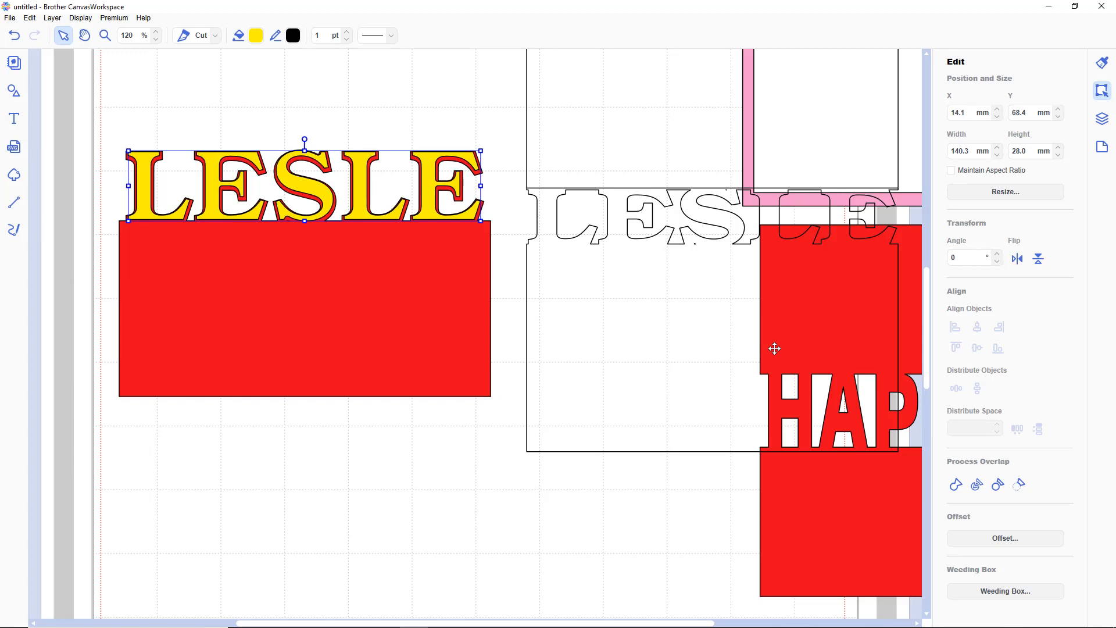
key(Down)
key(Down)
key(Down)
key(Down)
key(Down)
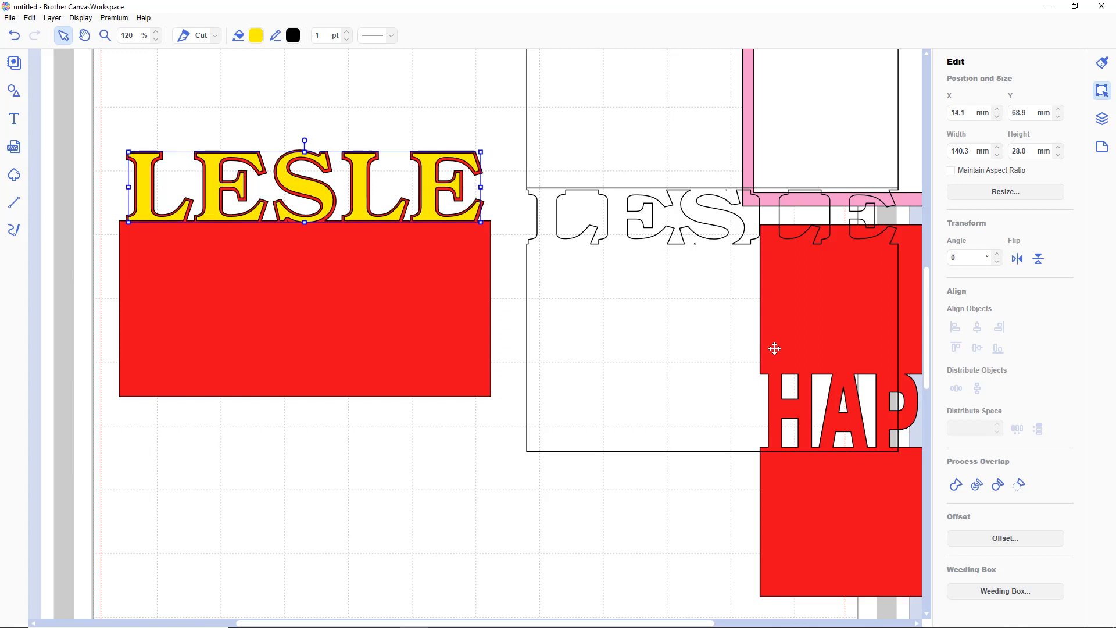
click(338, 475)
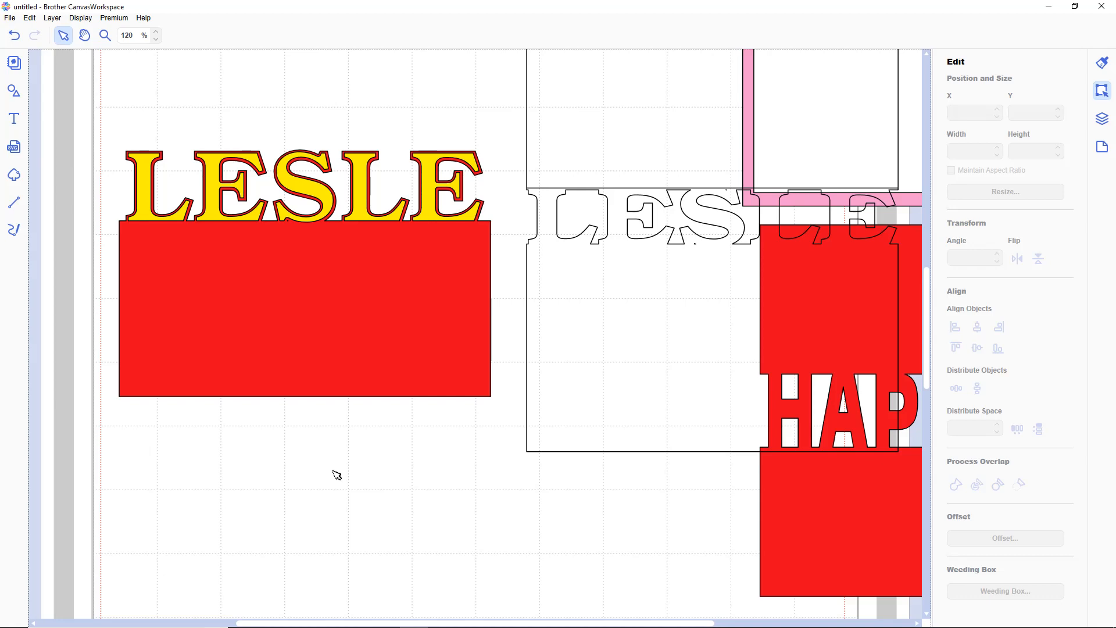
Step: Move the finished red card together with its yellow lettering up to Y -59.8 mm, clearing the lower mat
scroll(337, 475, down, 7)
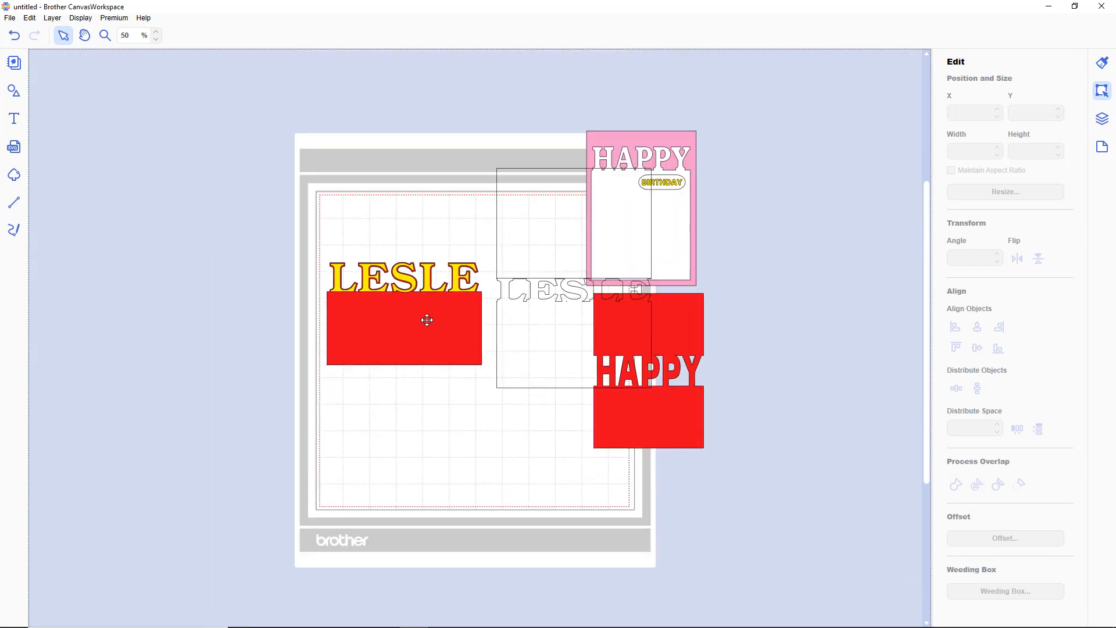
drag(343, 254, 486, 366)
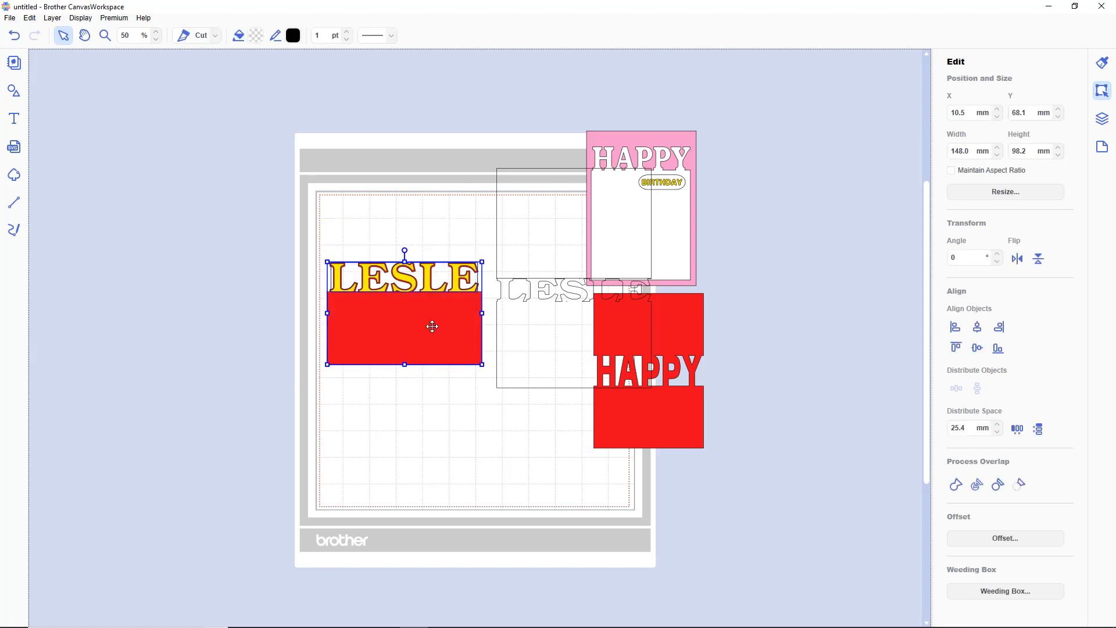
drag(431, 326, 431, 191)
click(14, 63)
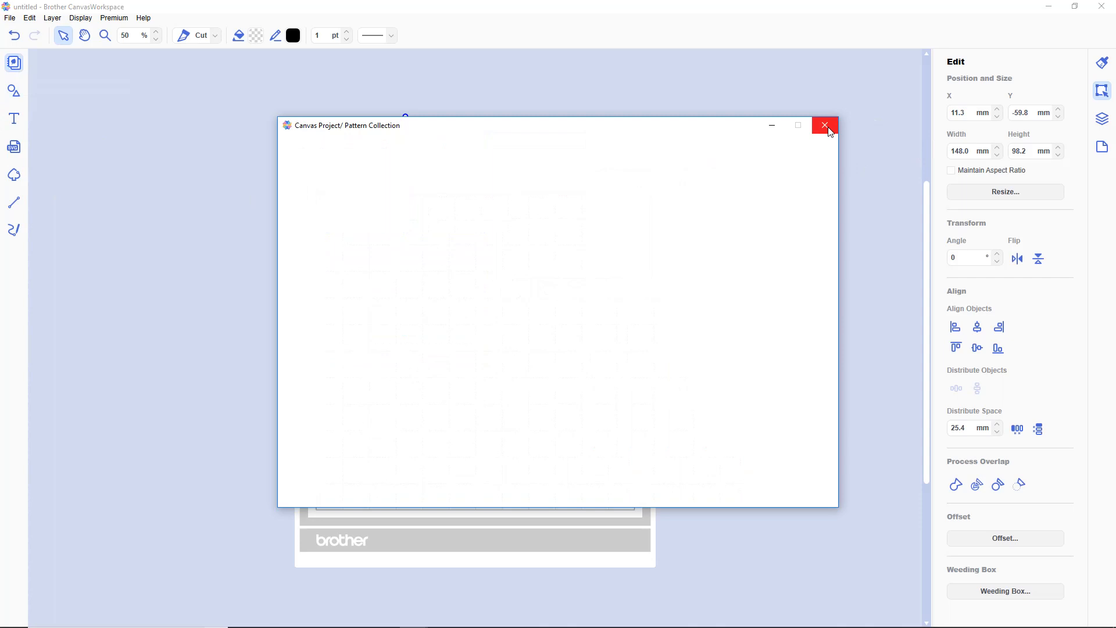
click(825, 125)
Step: Add a rectangle to the clear lower area of the mat and size it to 105 mm wide by 148 mm high
click(13, 93)
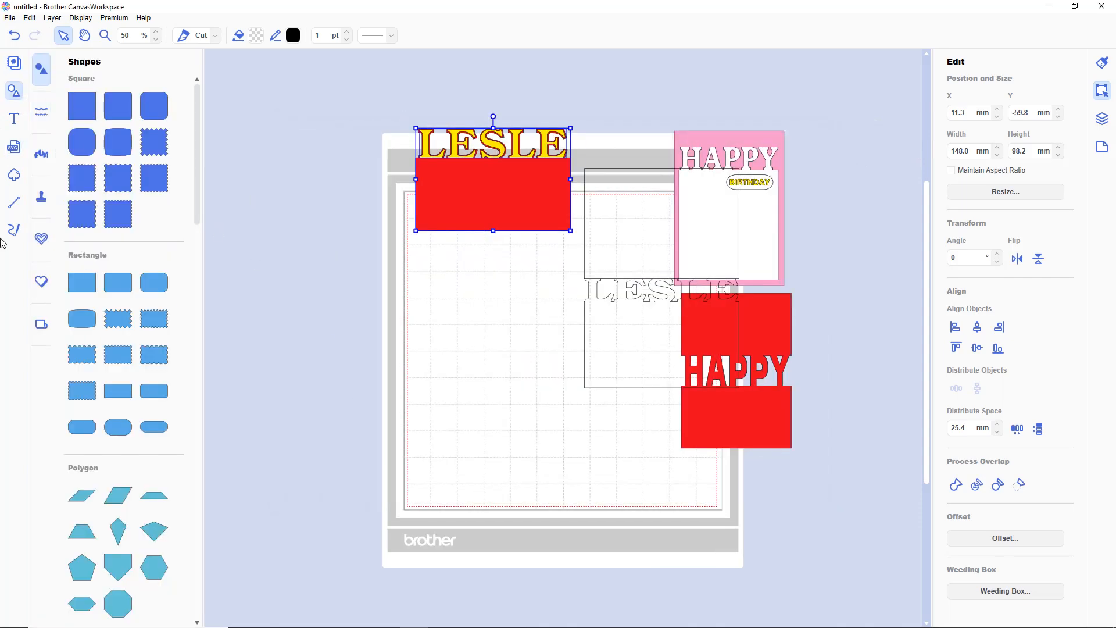
click(116, 291)
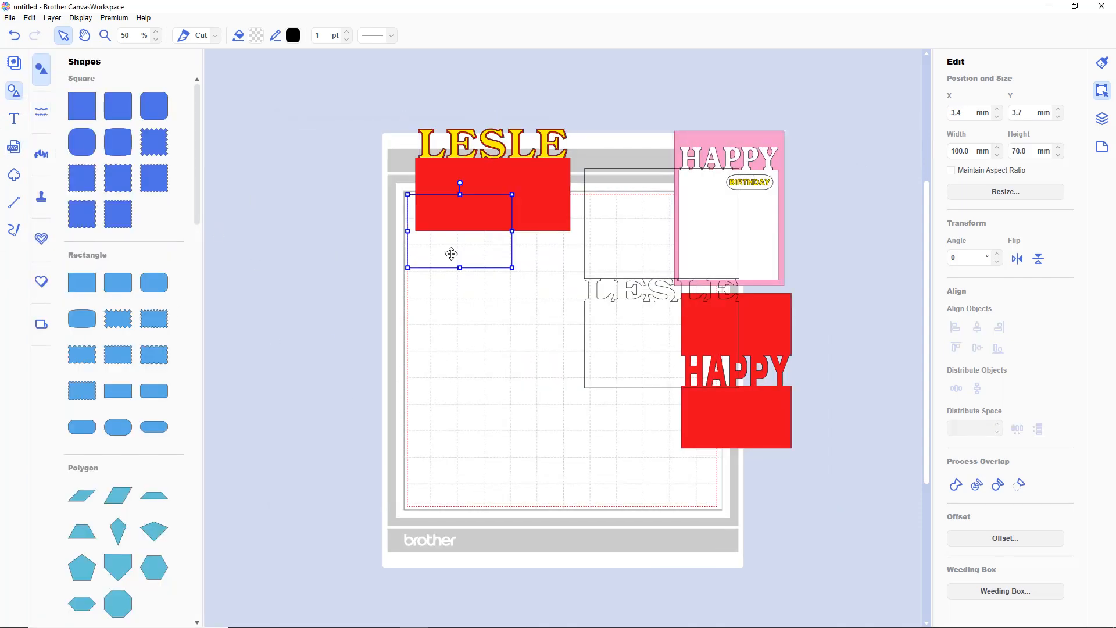
drag(451, 252, 479, 364)
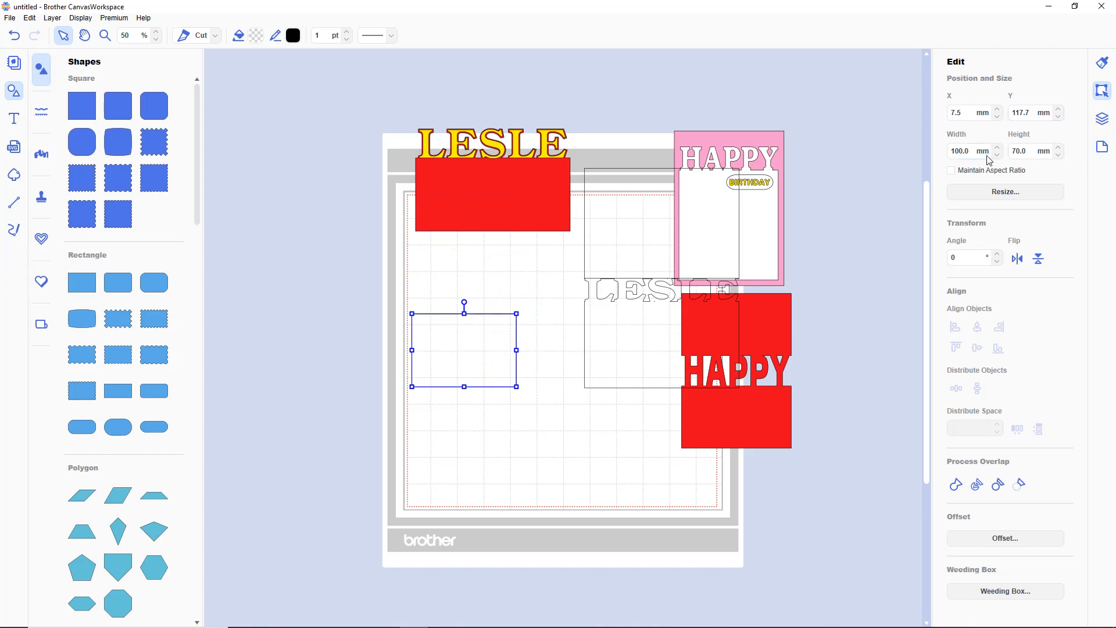
drag(970, 152, 944, 152)
text(105)
double_click(1029, 153)
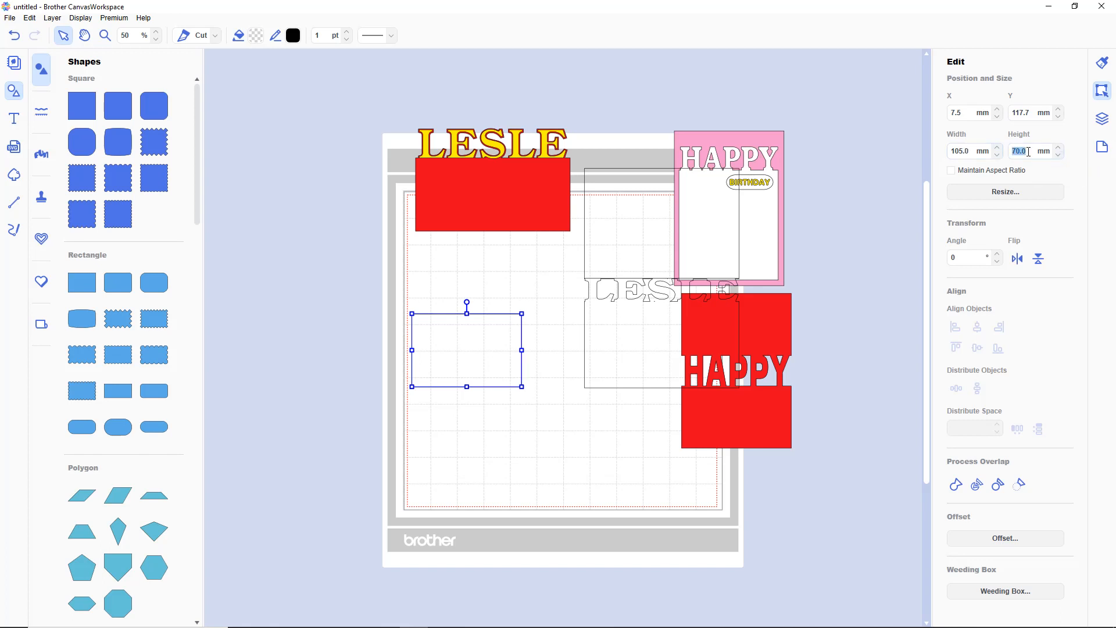
text(148)
key(Return)
click(574, 469)
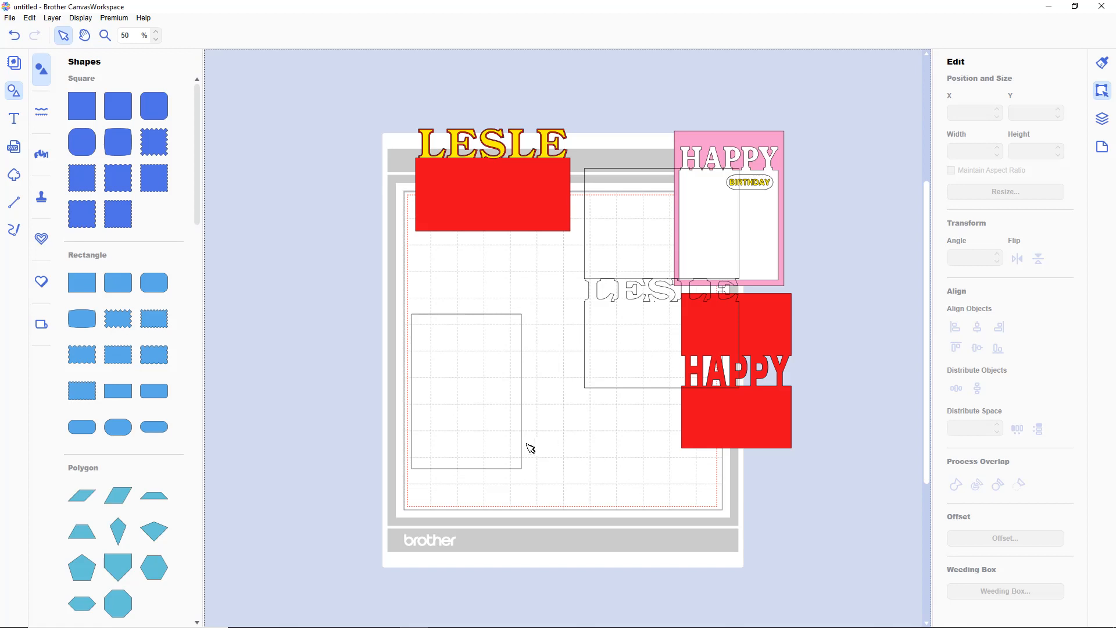
click(26, 120)
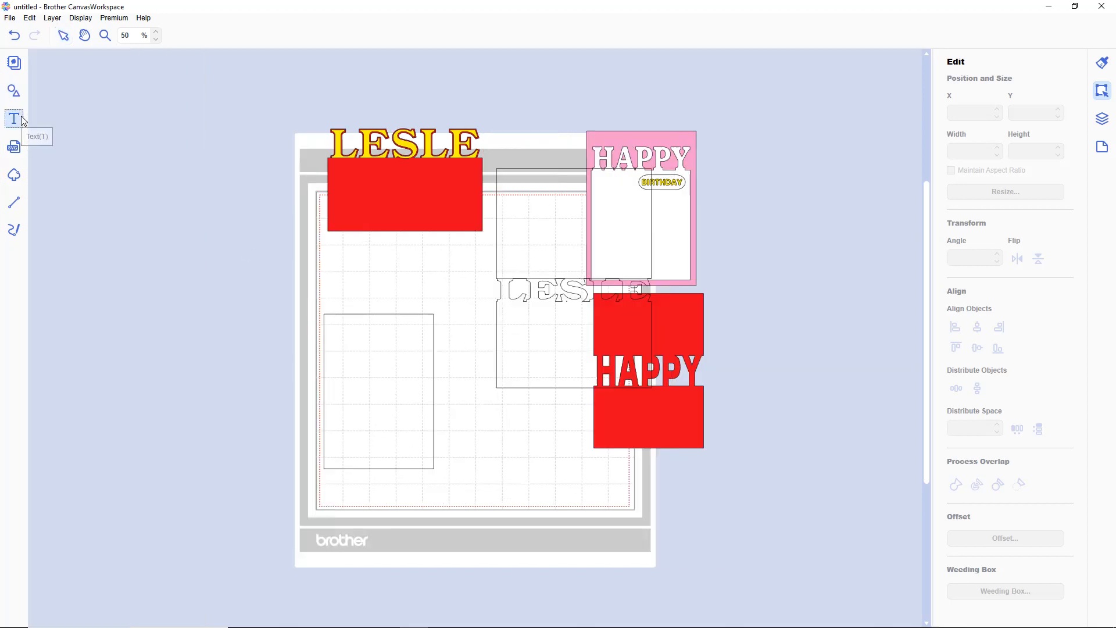
click(493, 457)
key(Escape)
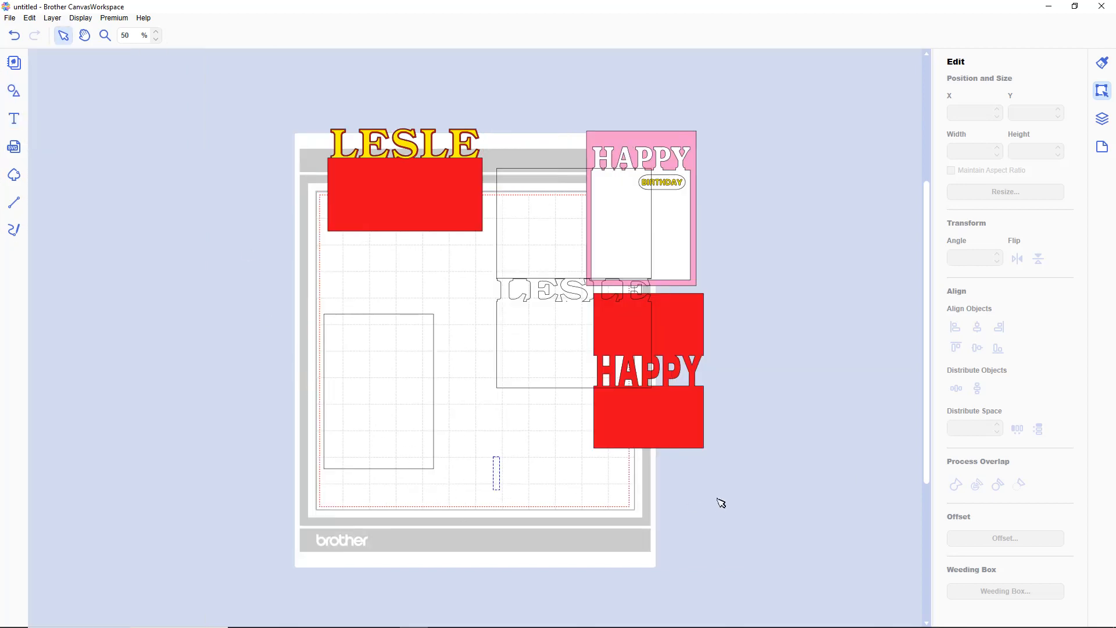
text(N)
click(30, 18)
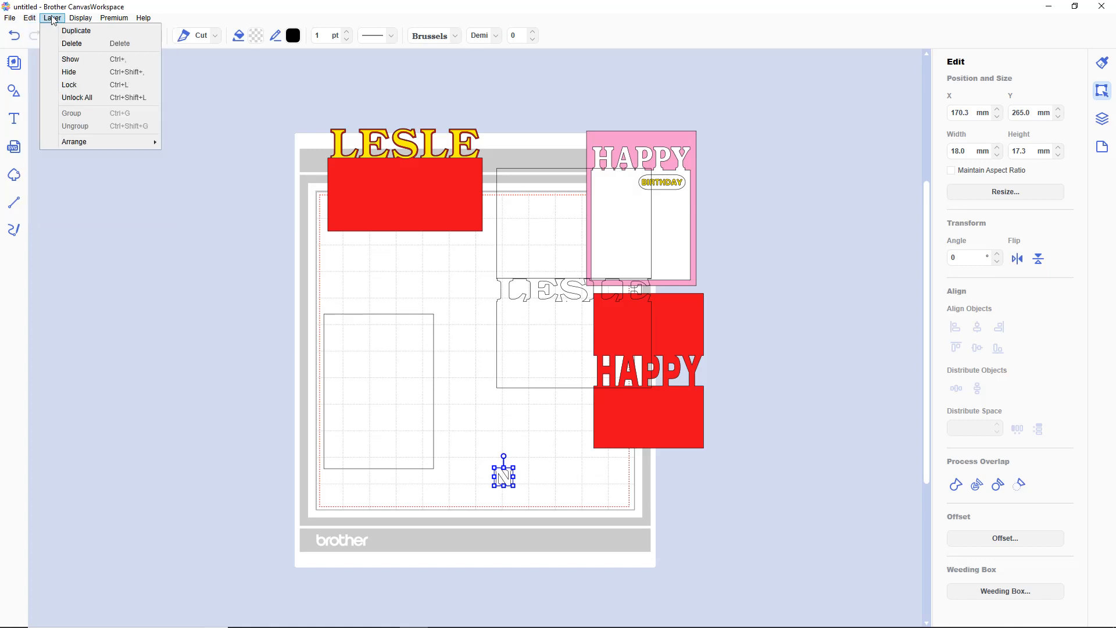
mouse_move(89, 20)
mouse_move(50, 22)
mouse_move(112, 143)
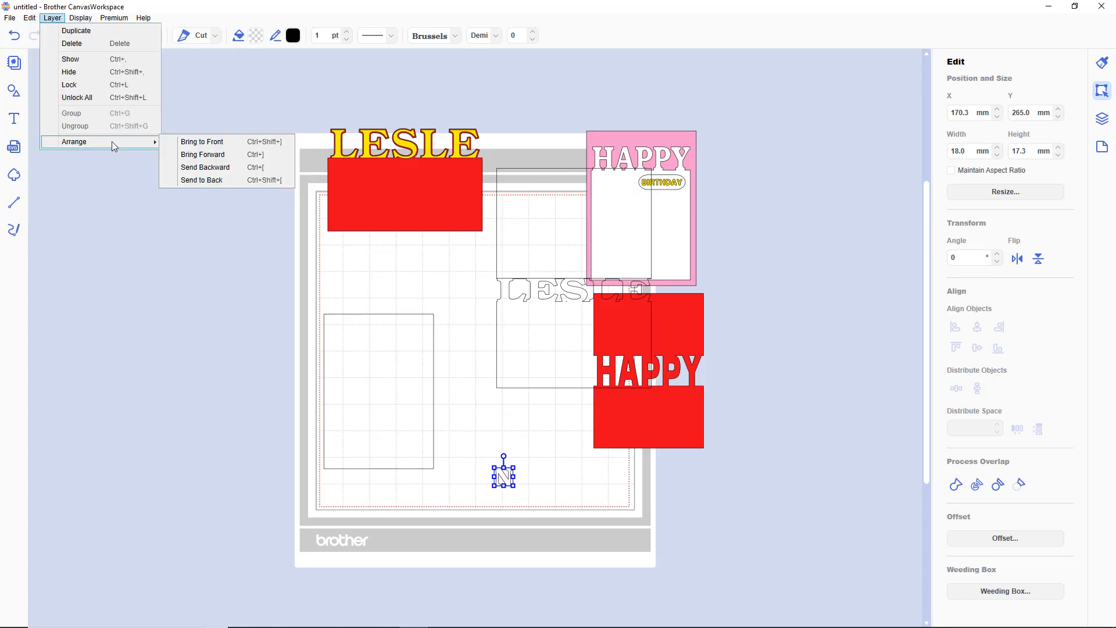
click(158, 319)
drag(496, 470, 448, 325)
click(462, 370)
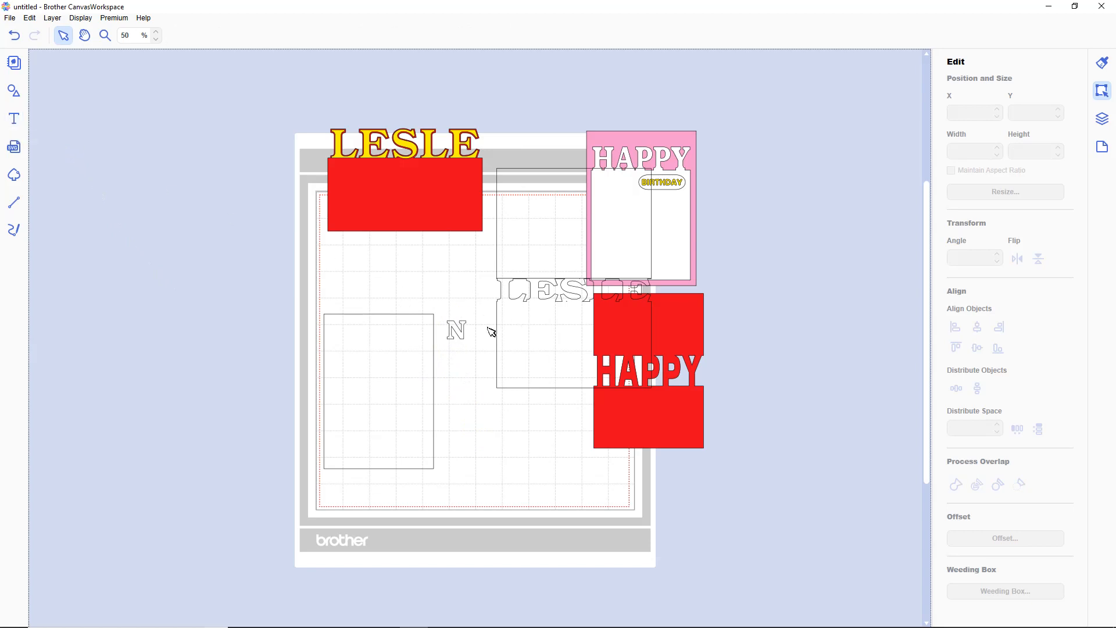
click(454, 326)
drag(453, 326, 115, 285)
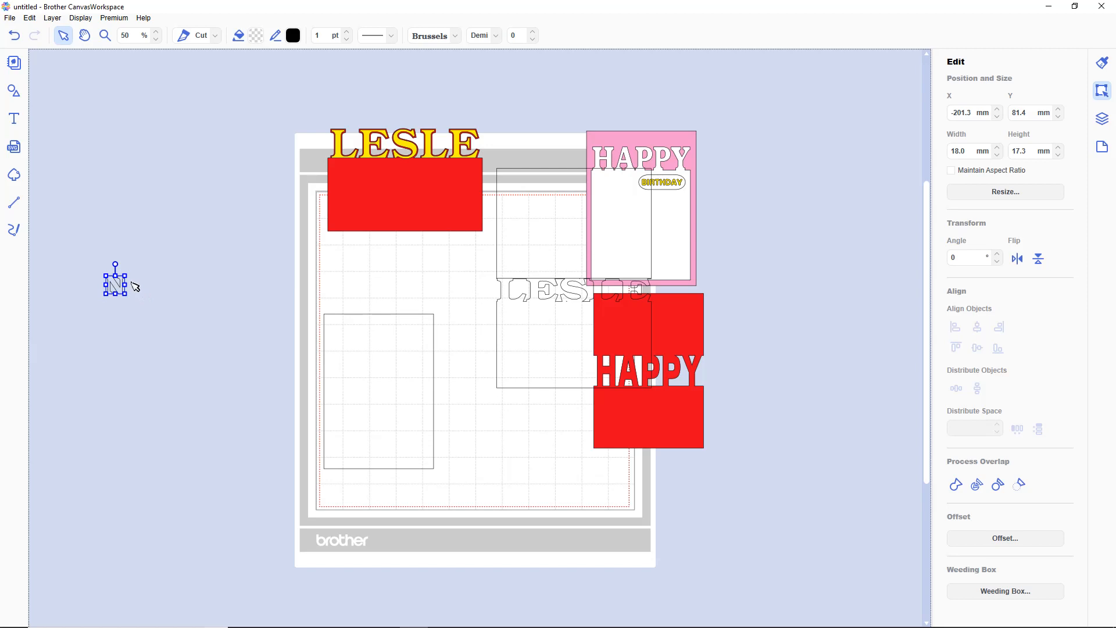
key(Delete)
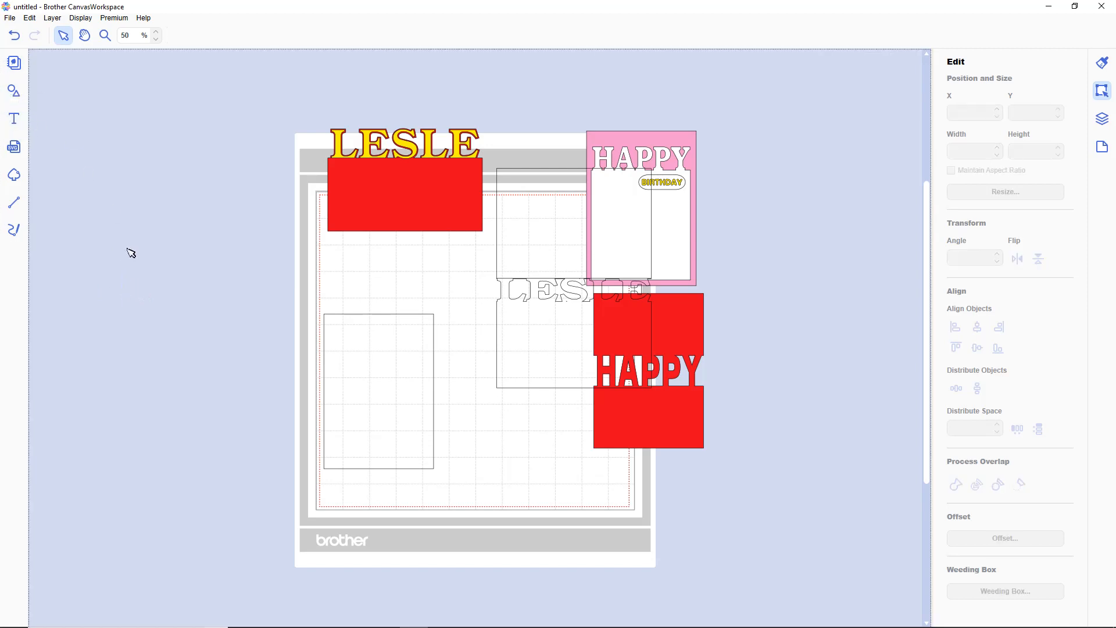
Step: Add the text NOEL in the empty space outside the mat
click(14, 118)
click(111, 237)
key(Escape)
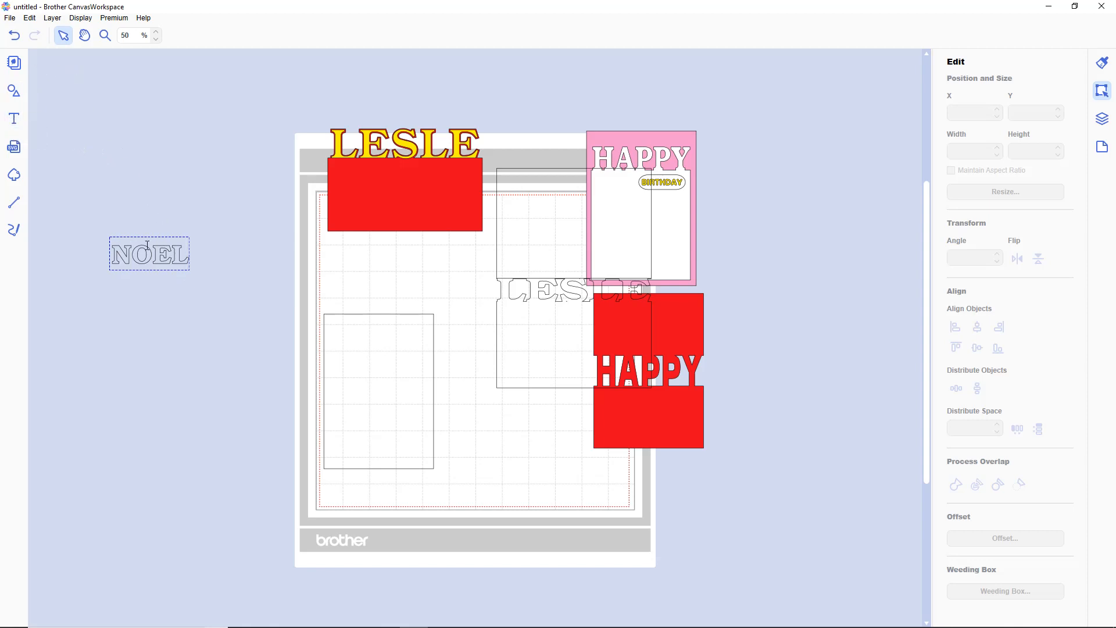
click(119, 322)
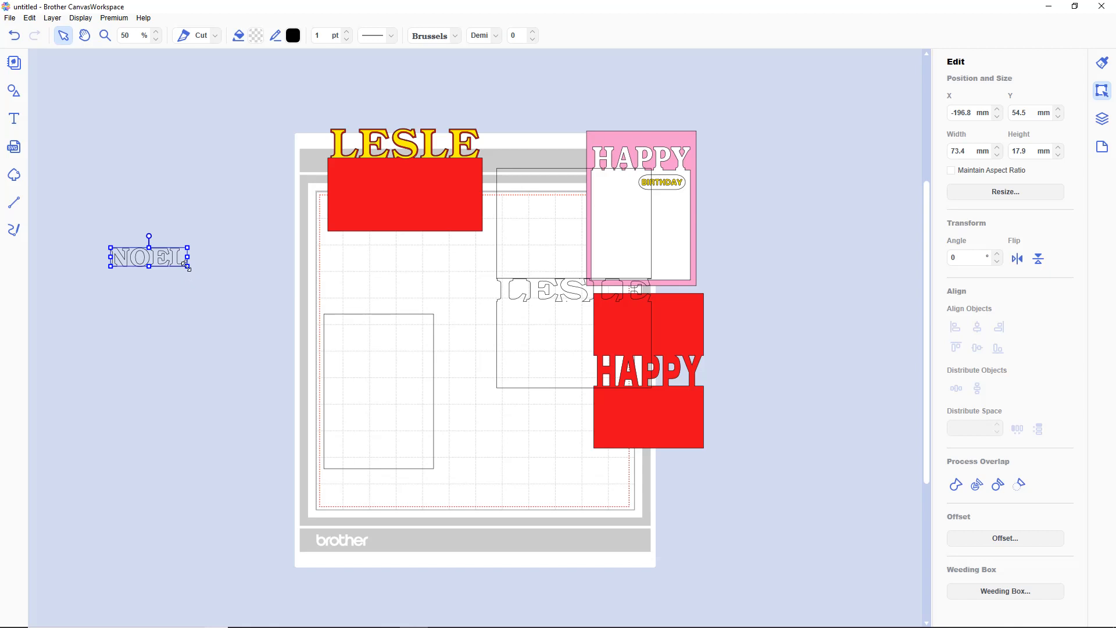
Step: Stretch the NOEL text to about 130 mm wide and set its height to 35 mm
drag(187, 266, 209, 272)
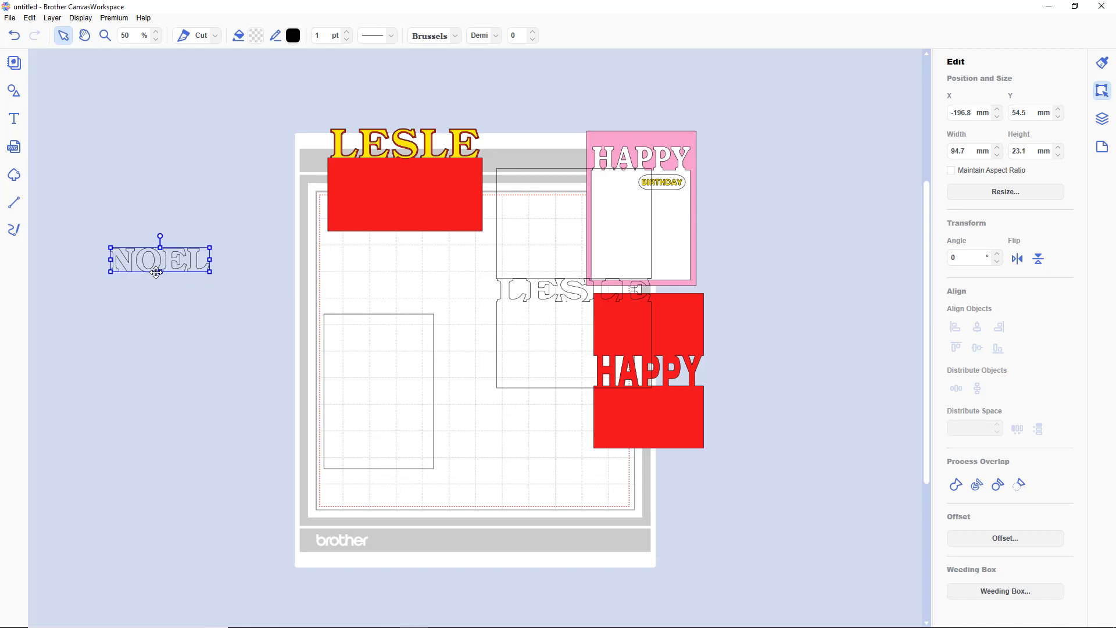
drag(159, 272, 161, 297)
drag(209, 271, 247, 275)
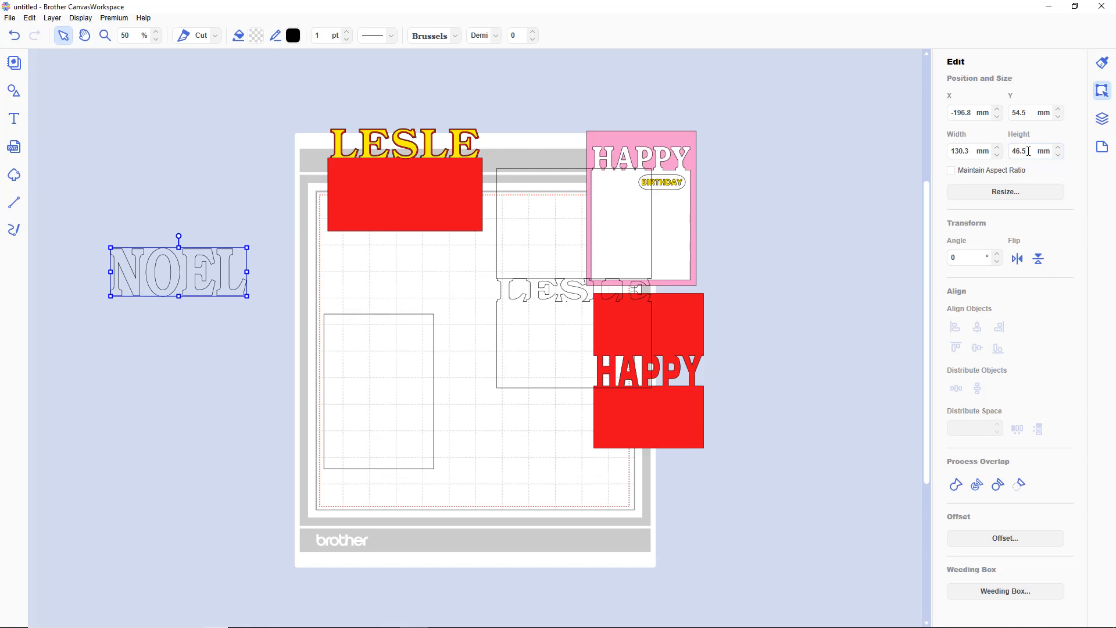
drag(1028, 151, 1017, 151)
text(35)
key(Return)
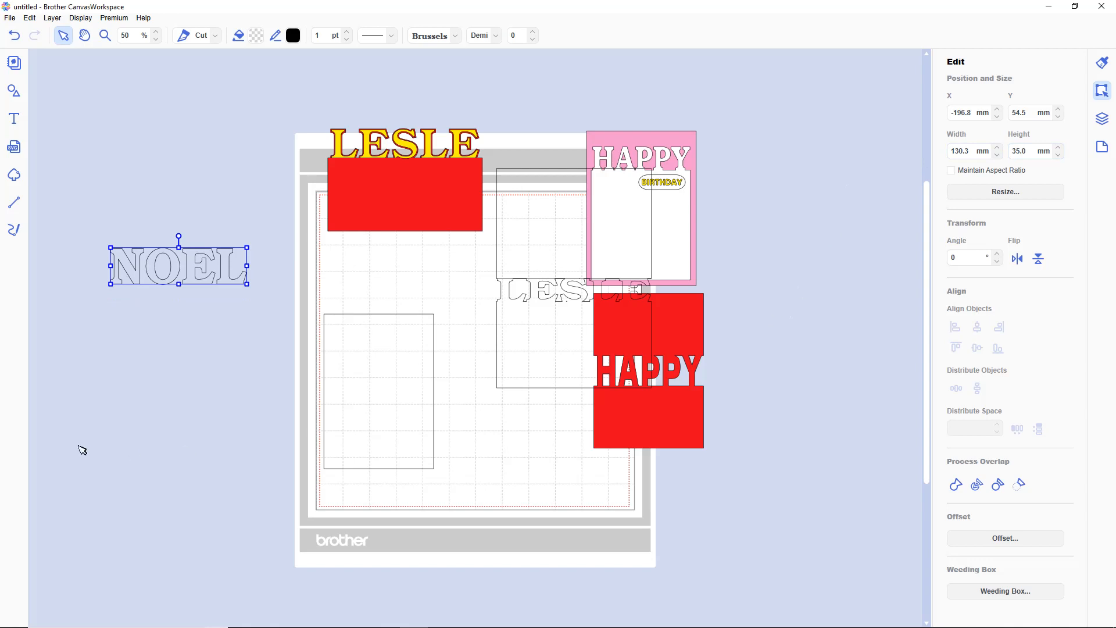
Step: Split NOEL into separate letters and stack them in a vertical column aligned on their horizontal centres
click(983, 486)
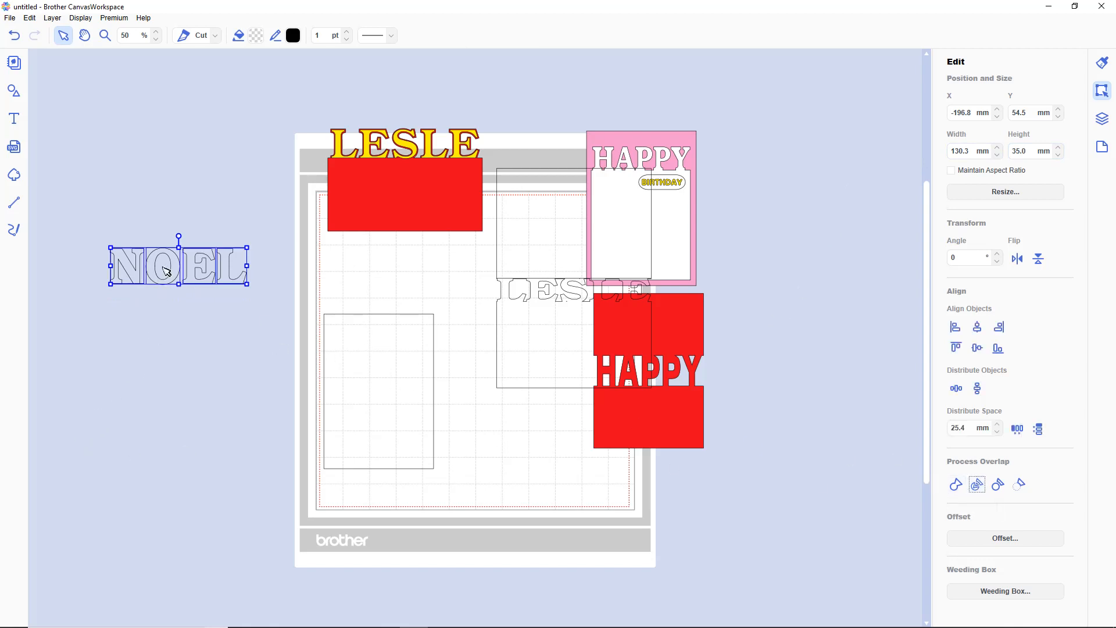
click(173, 274)
drag(153, 301, 114, 341)
click(191, 280)
drag(192, 280, 113, 363)
drag(224, 277, 111, 407)
drag(87, 222, 151, 424)
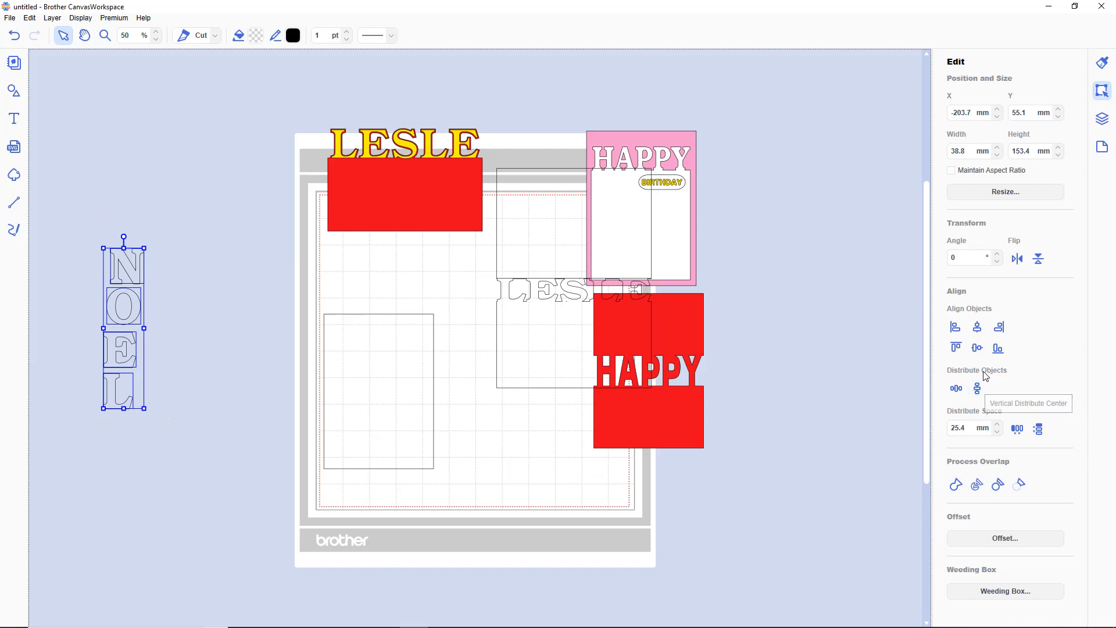
click(978, 327)
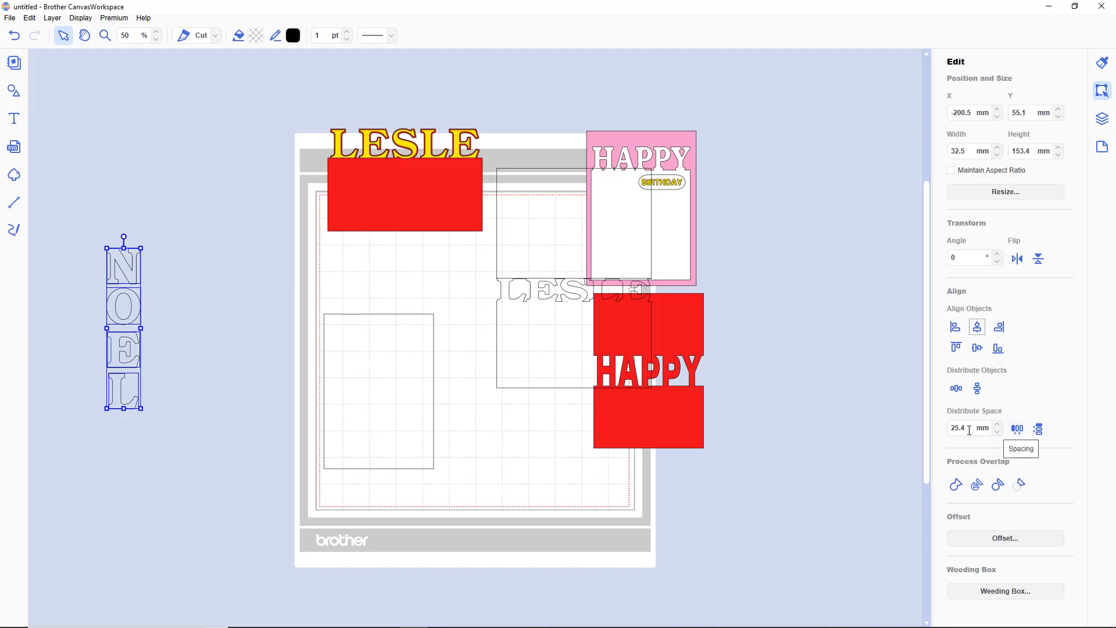
Step: Try vertical spacings of 10 mm and 5 mm between the stacked NOEL letters
drag(968, 431, 940, 434)
text(10.0)
click(1039, 431)
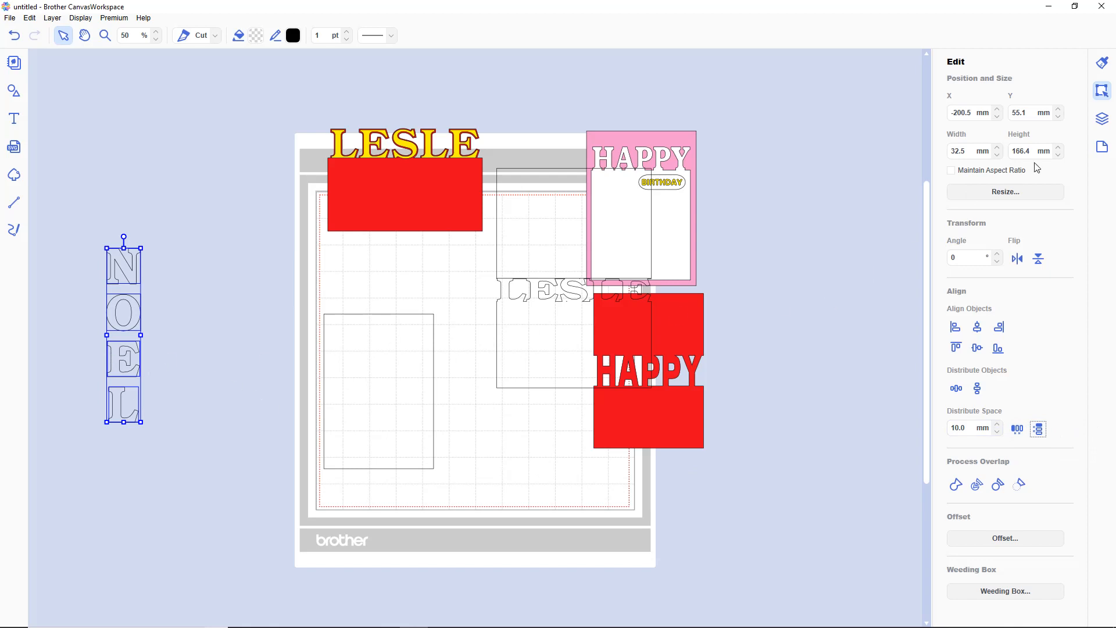
drag(967, 429, 947, 431)
text(5)
click(1039, 430)
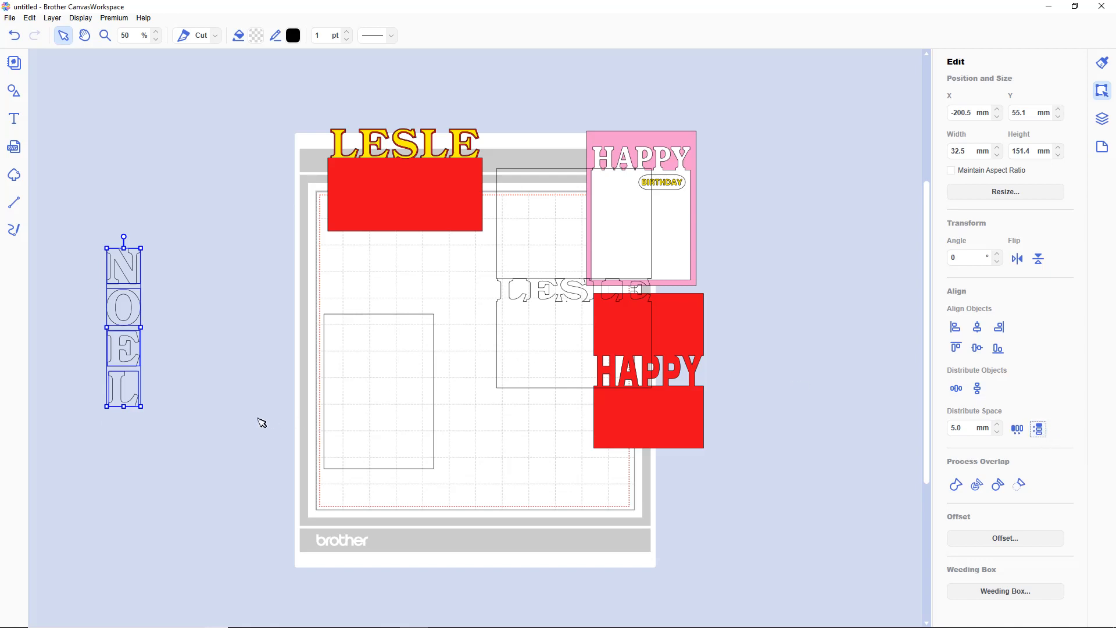
Step: Space the stacked NOEL letters 3 mm apart vertically and move the column closer to the blank rectangle
drag(967, 430, 940, 430)
click(1040, 430)
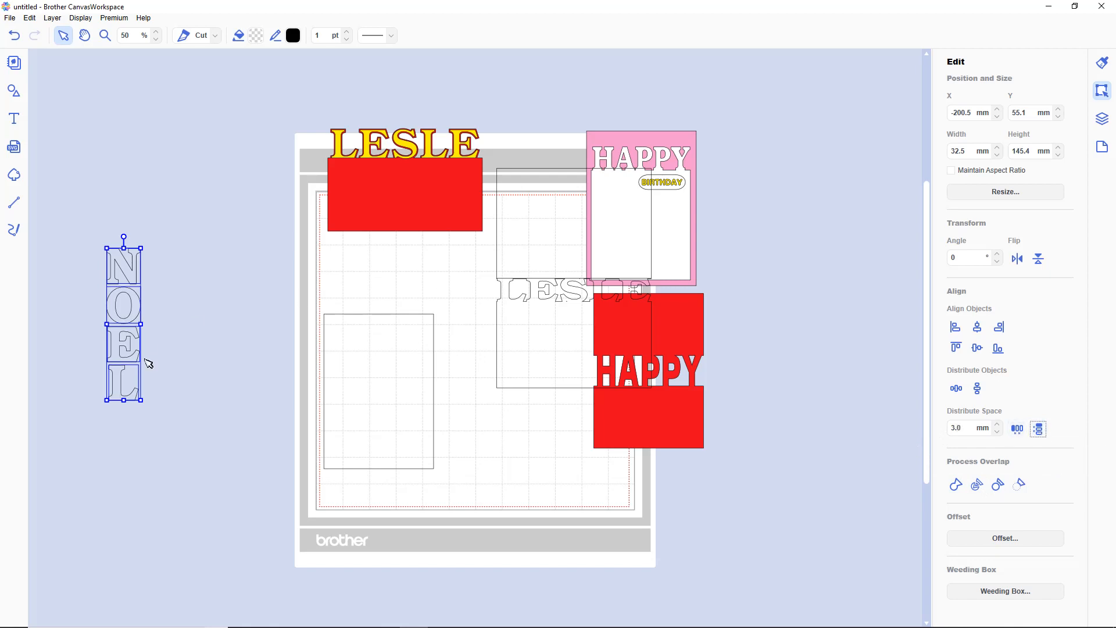
drag(115, 339, 217, 372)
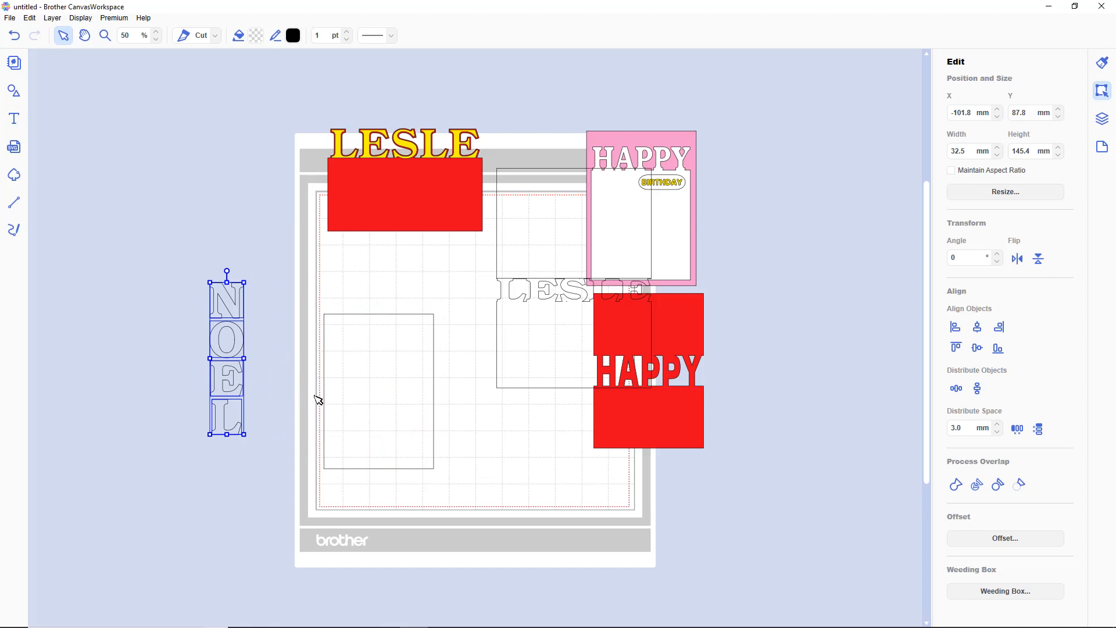
Step: Set the overall width of the stacked NOEL letters to 35 mm
drag(970, 156, 942, 153)
text(3)
key(Return)
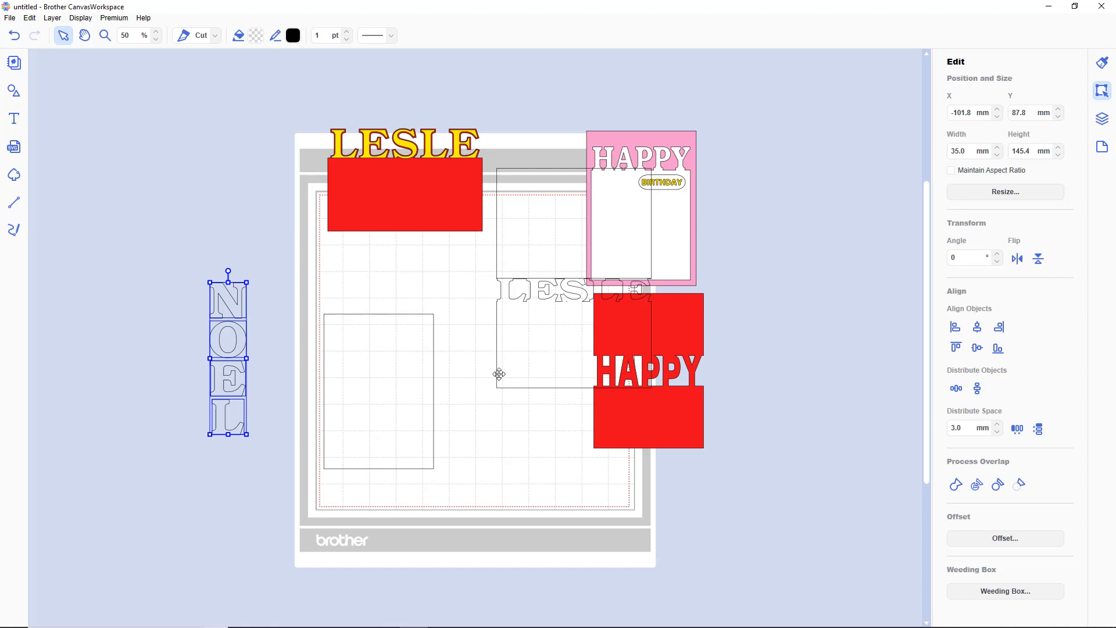
Step: Set the blank rectangle's width to 70 mm
click(400, 394)
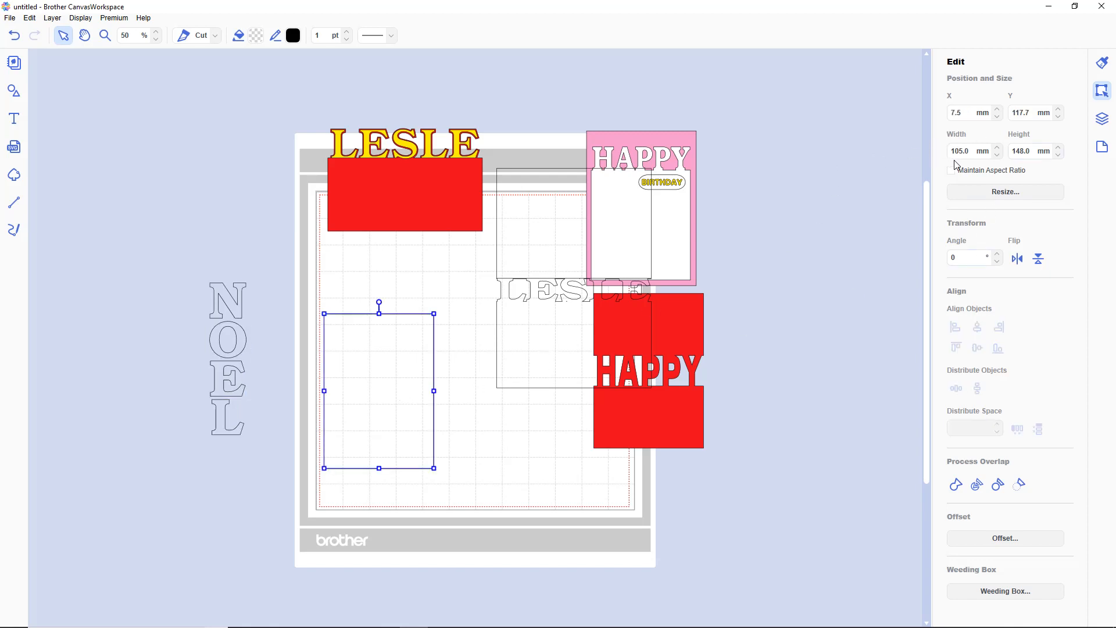
double_click(973, 152)
text(70)
key(Return)
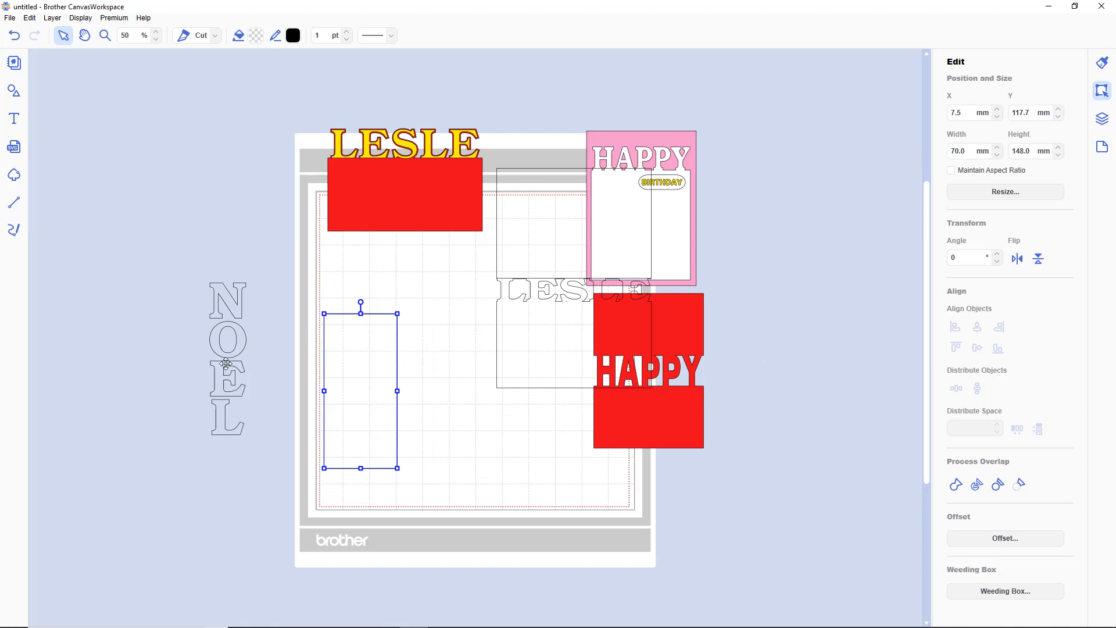
drag(229, 374, 375, 378)
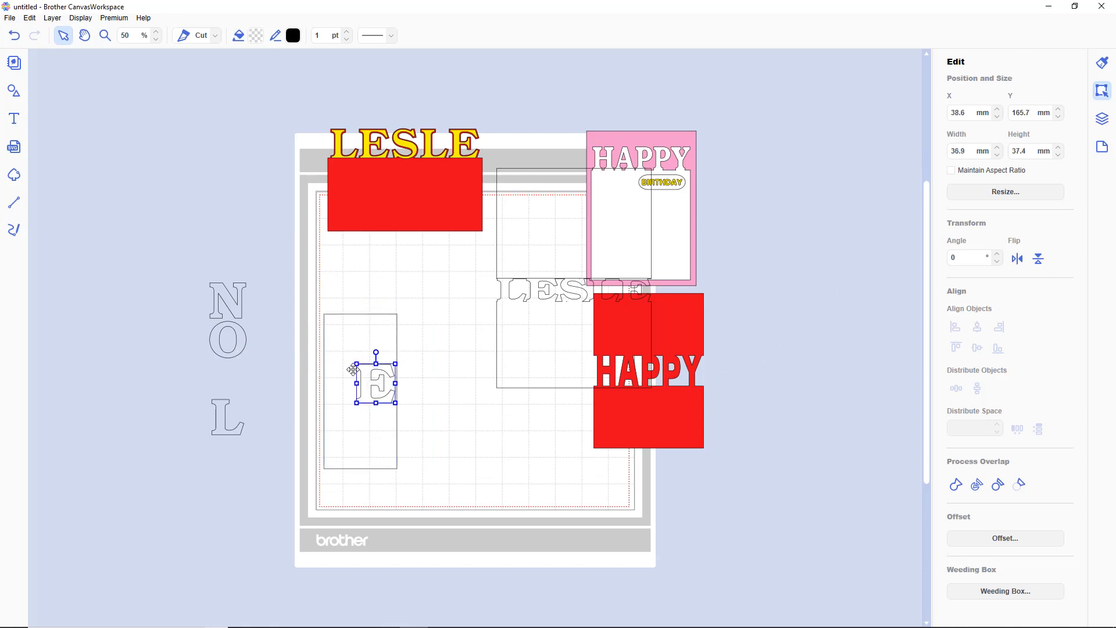
key(ctrl+z)
key(ctrl+z)
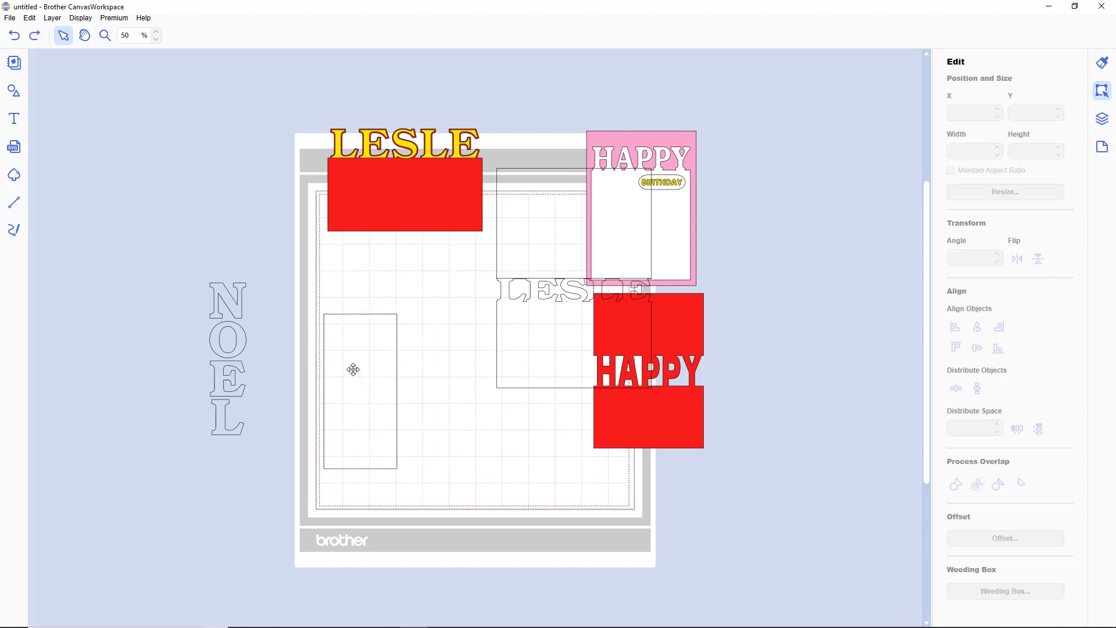
Step: Group the four NOEL letters and move the group onto the right edge of the blank rectangle
drag(198, 265, 243, 449)
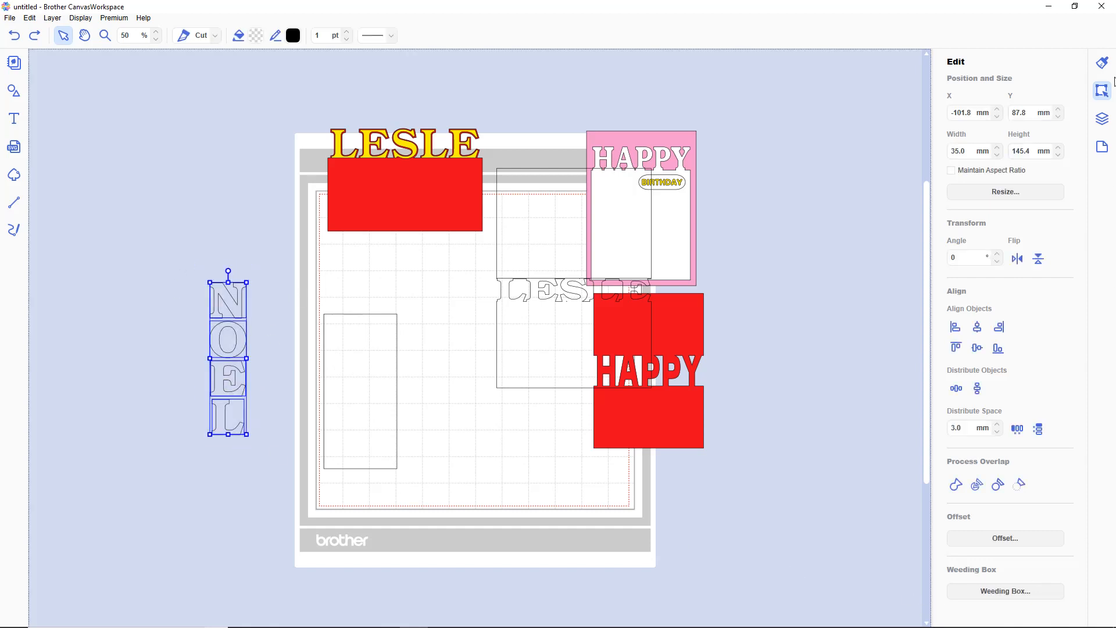
click(1103, 119)
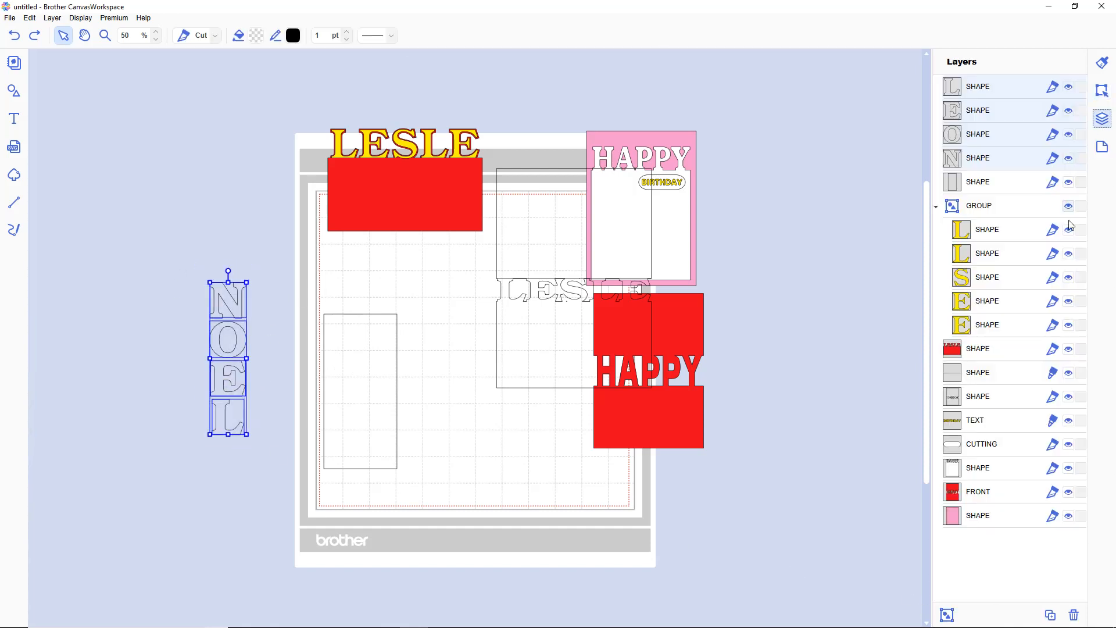
click(946, 615)
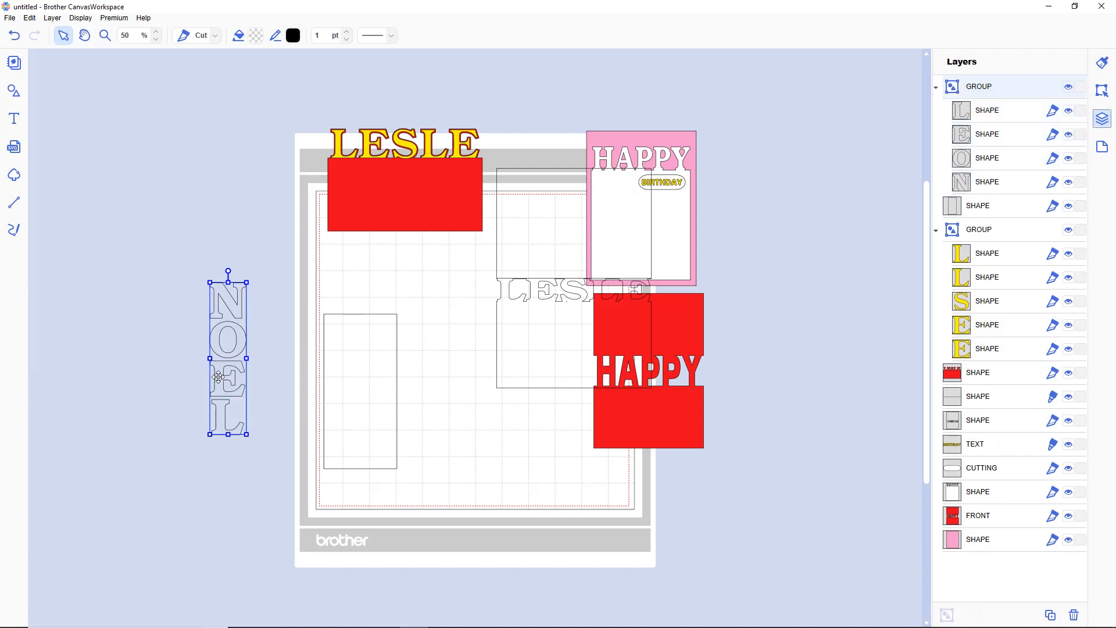
drag(218, 377, 403, 410)
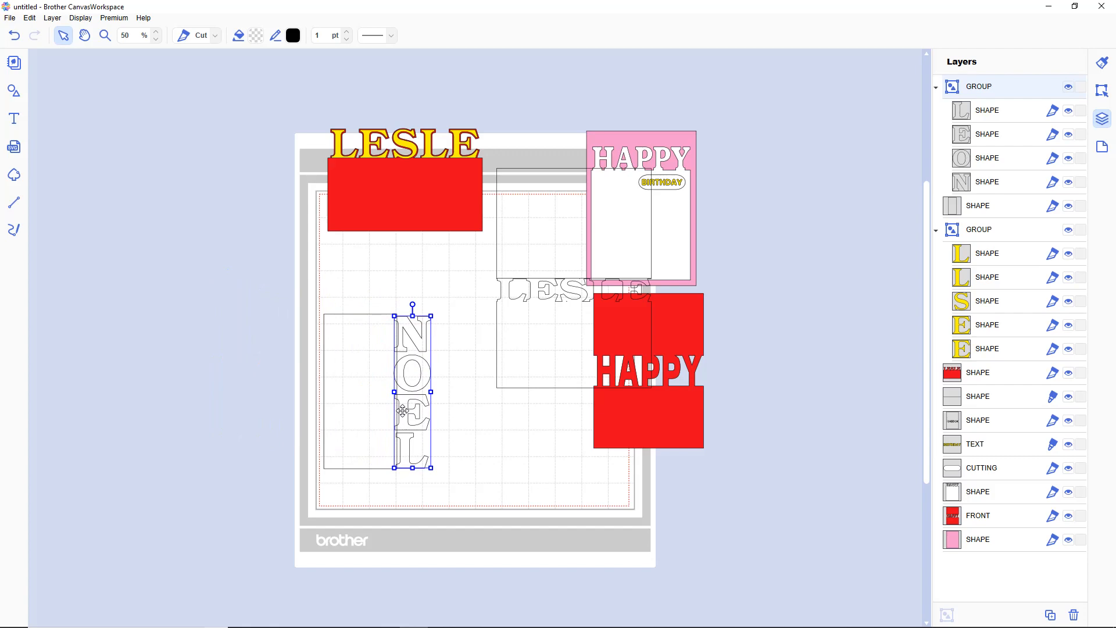
scroll(403, 410, up, 6)
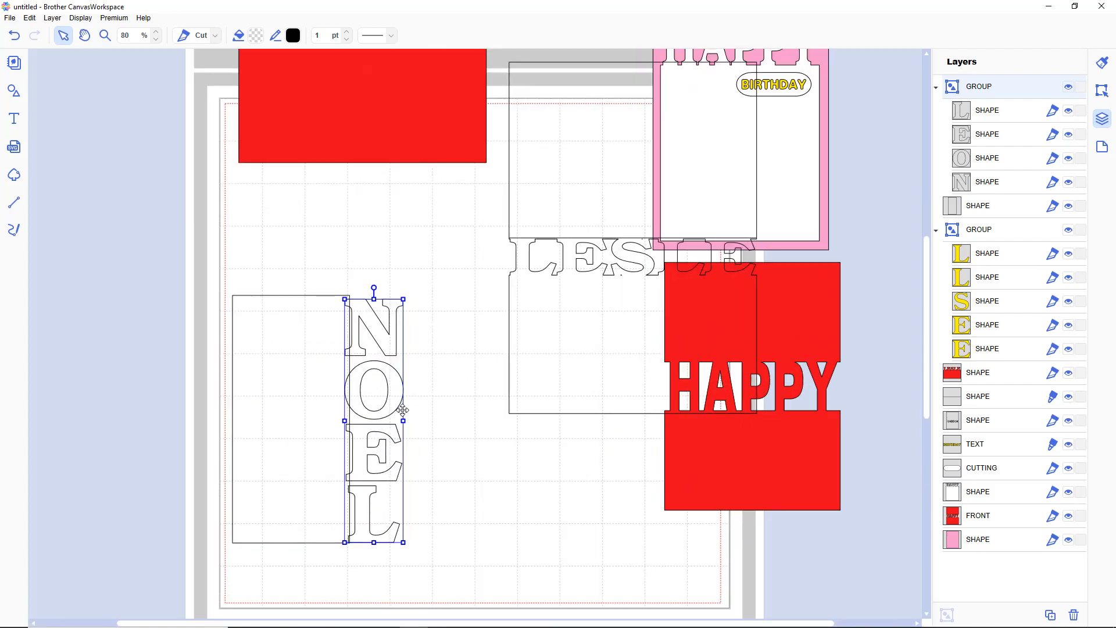
scroll(436, 467, down, 3)
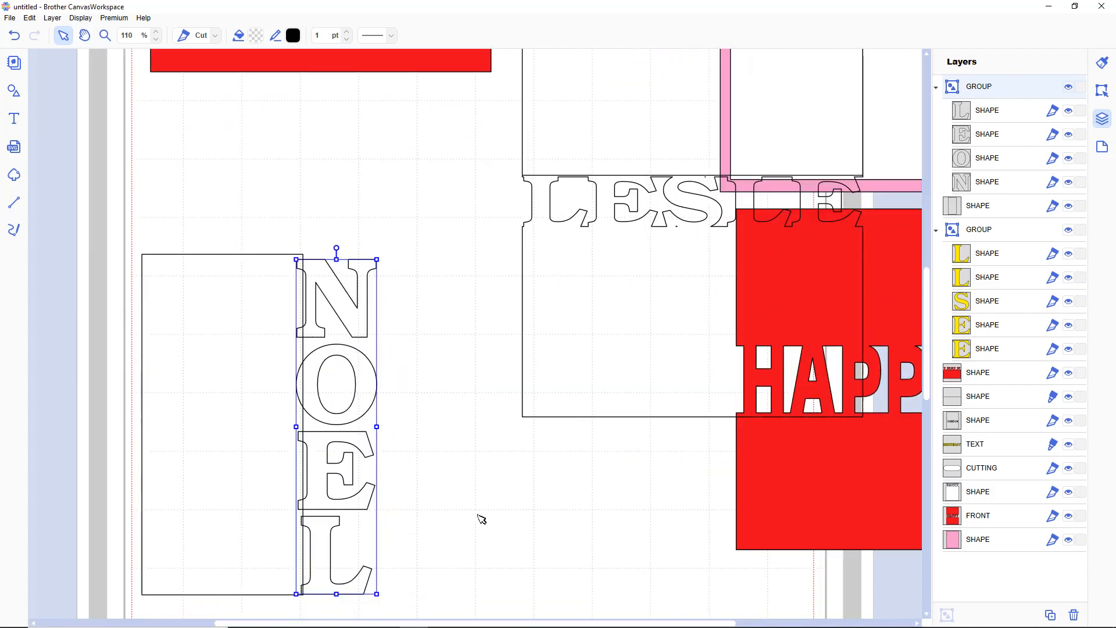
Step: Nudge the NOEL group slightly right so it only just overlaps the blank rectangle's right edge
click(429, 488)
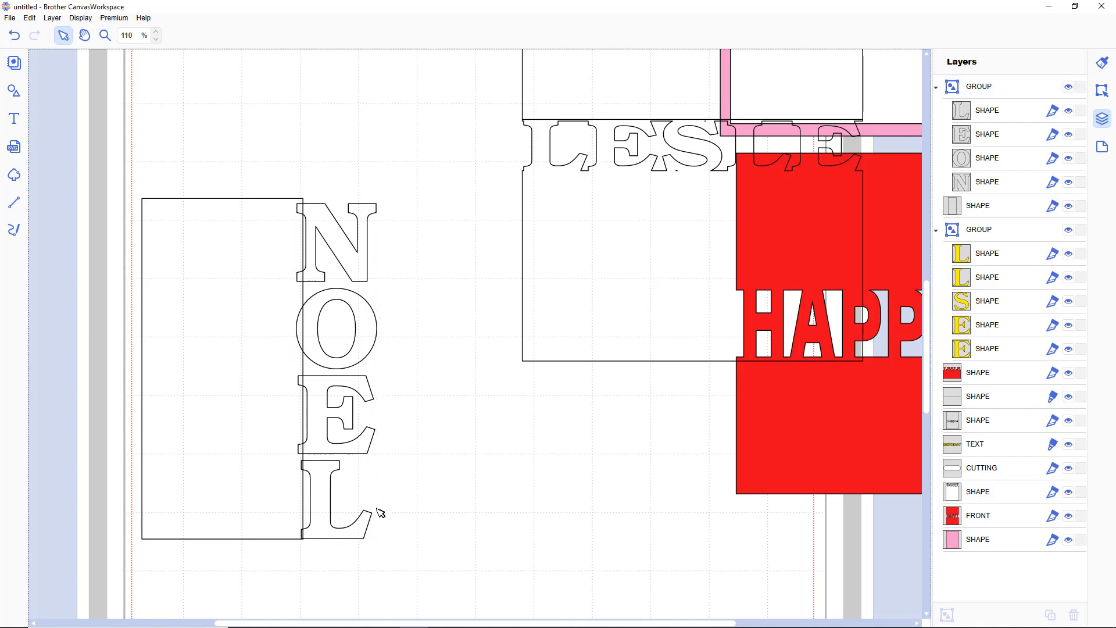
click(355, 365)
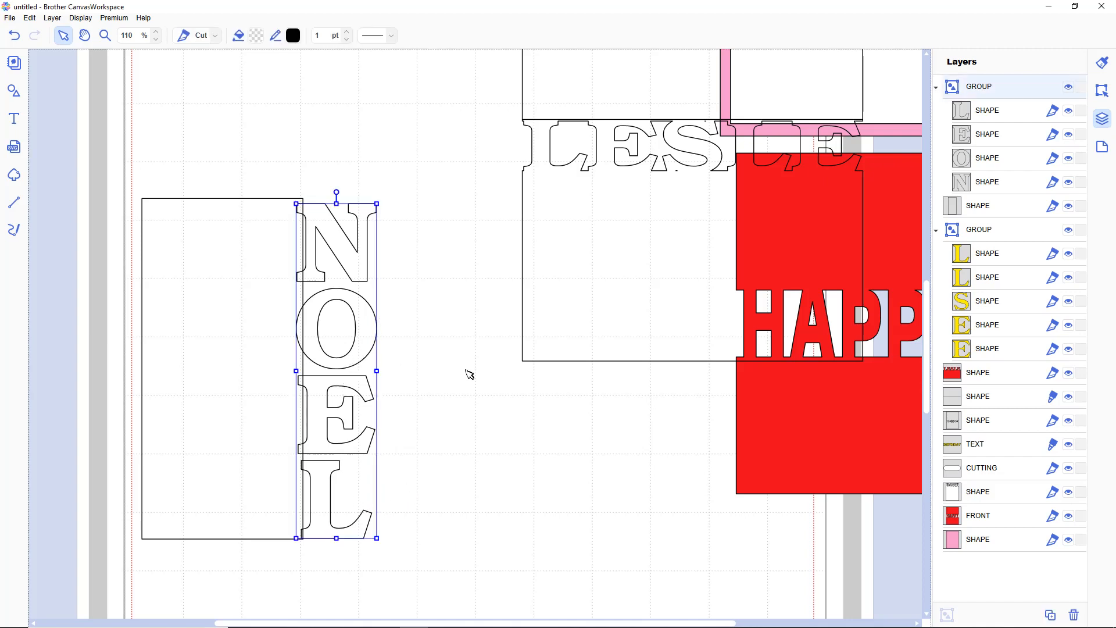
key(Right)
key(Right)
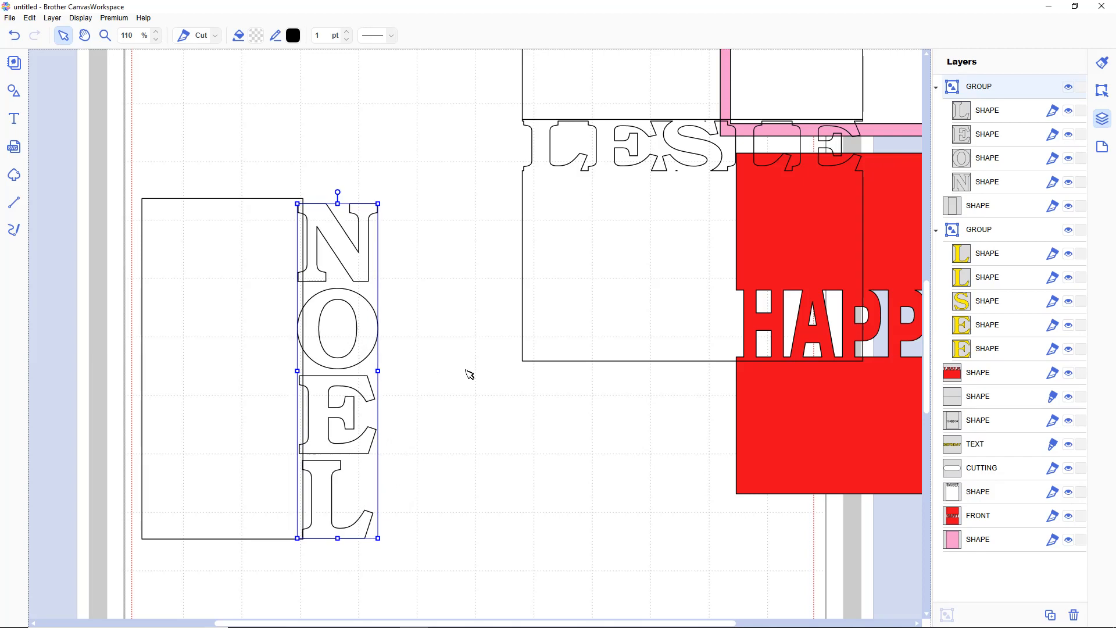
key(Right)
key(Right)
key(Right)
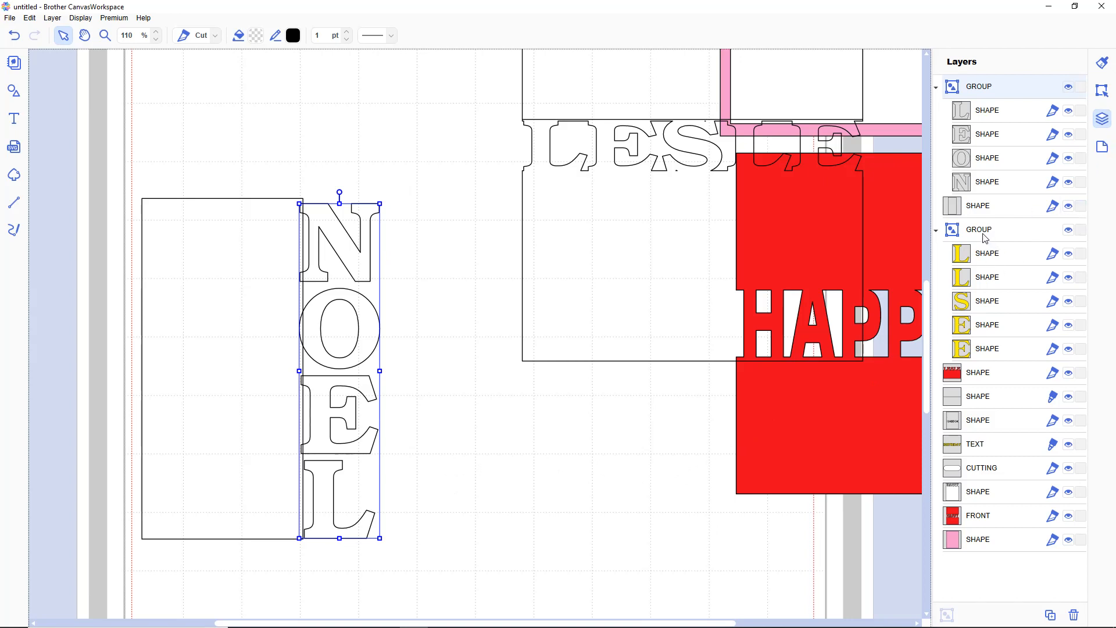
Step: Ungroup the NOEL letters and align them along their left edges
right_click(978, 88)
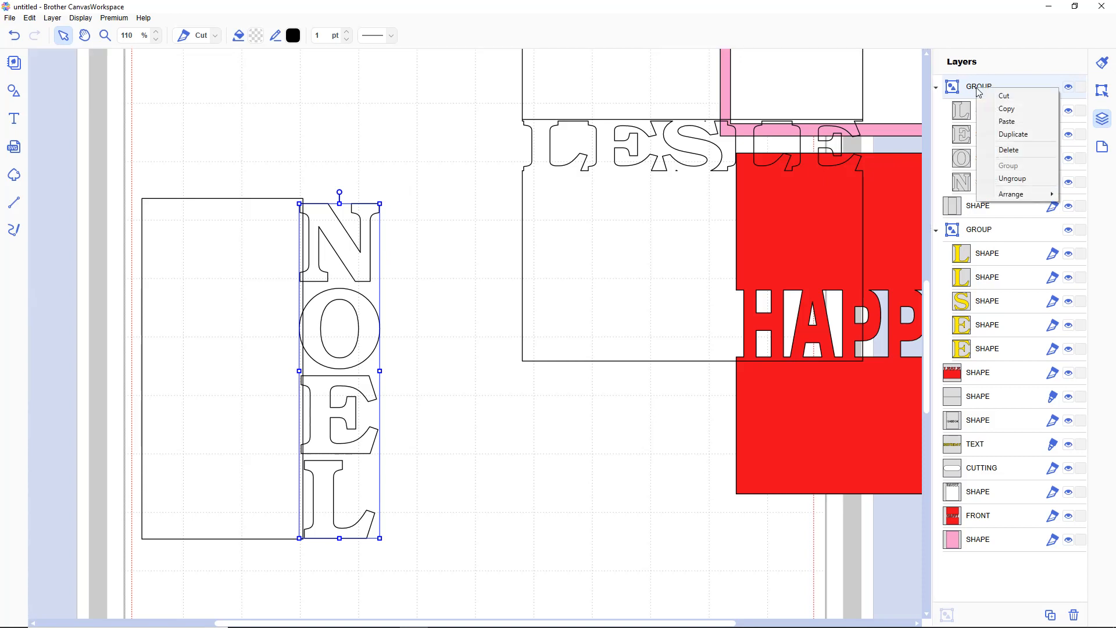
click(1018, 179)
click(1104, 93)
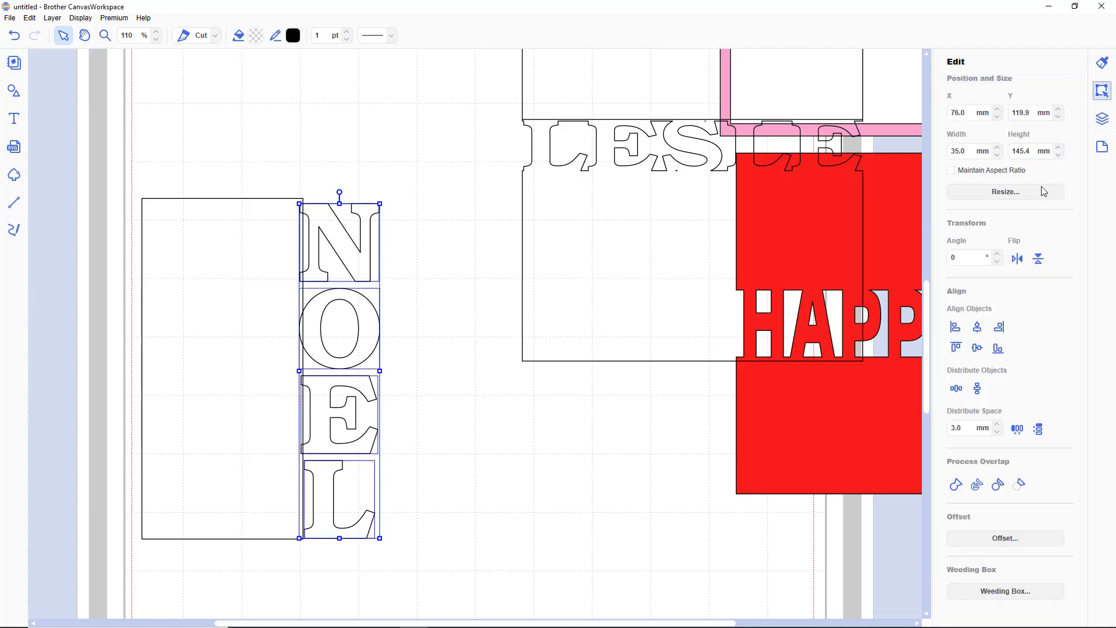
click(956, 329)
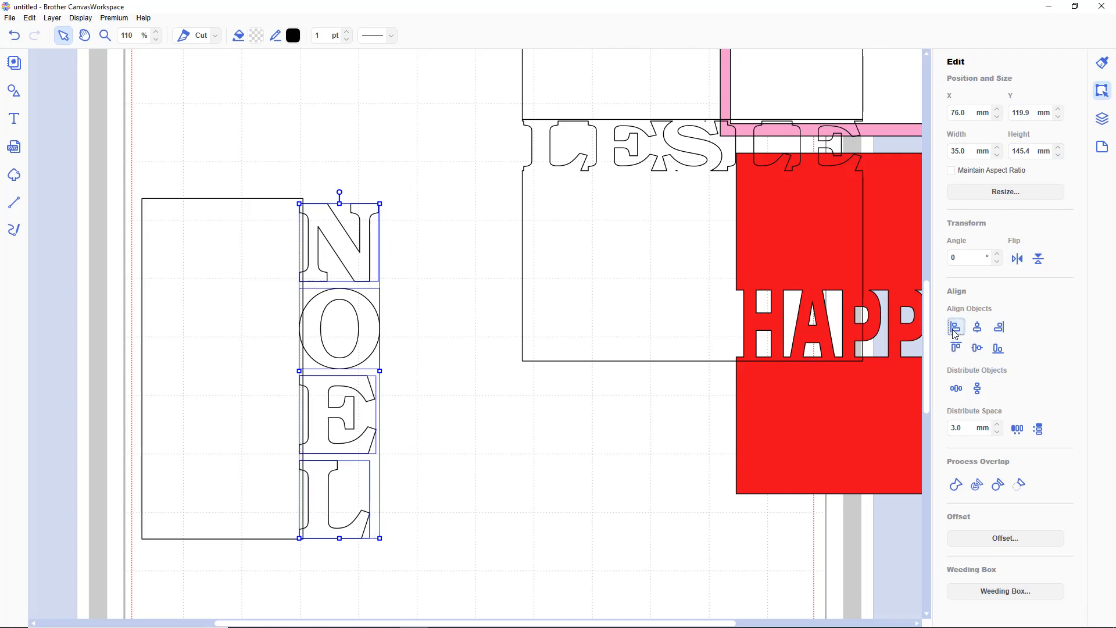
click(535, 552)
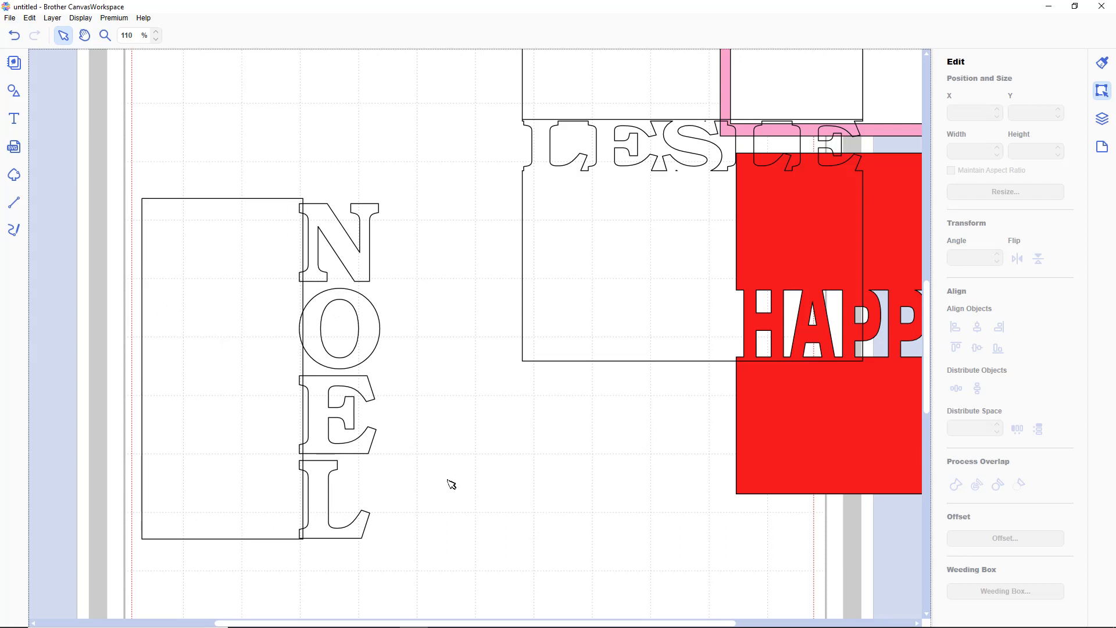
Step: Check the combined width of the blank rectangle and NOEL letters, and set the rectangle's width to 71.6 mm
drag(146, 166, 410, 550)
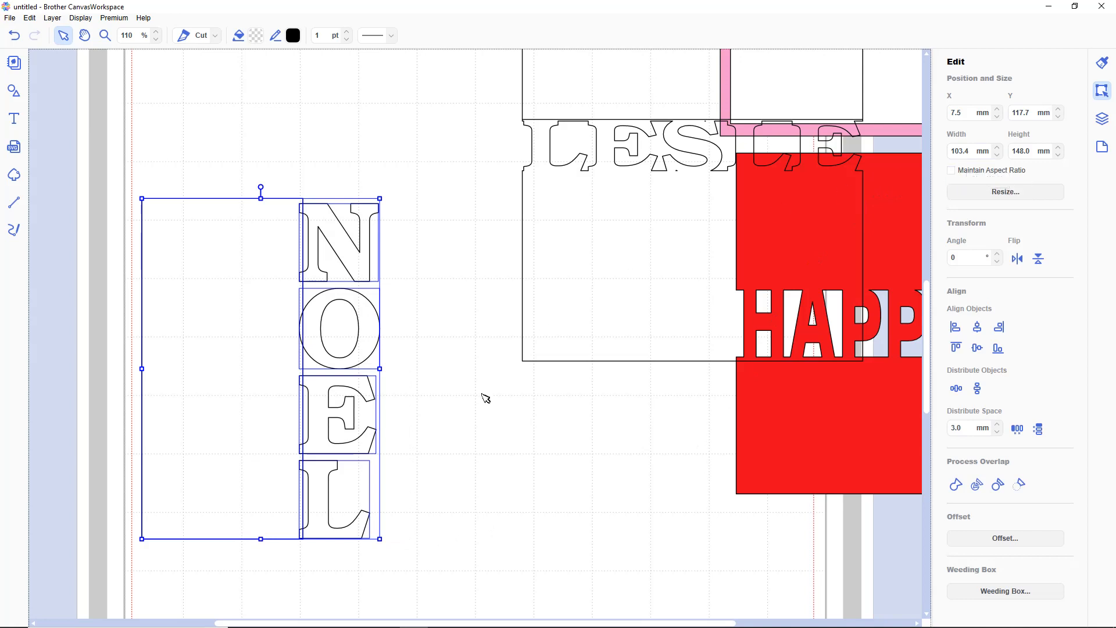
click(467, 434)
click(257, 411)
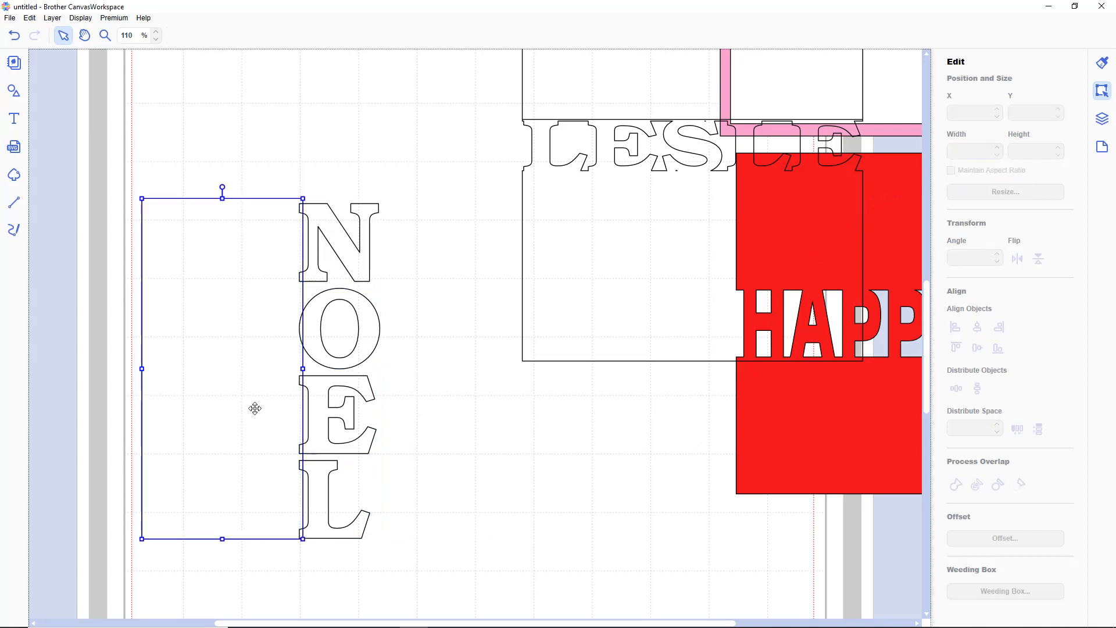
click(972, 150)
drag(968, 150, 944, 154)
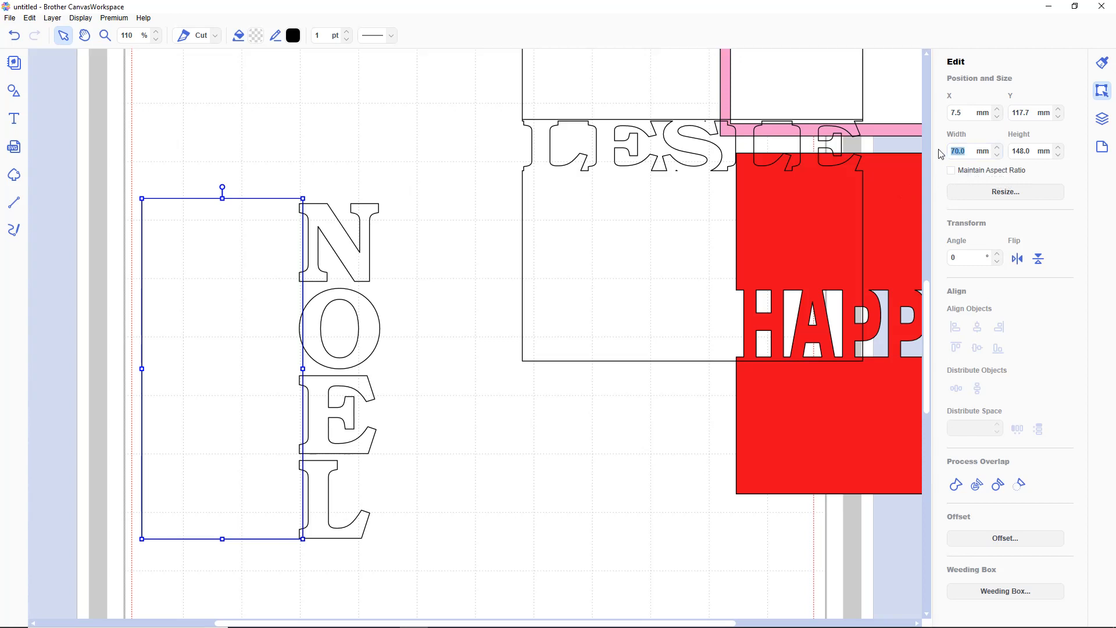
text(71.6)
key(Return)
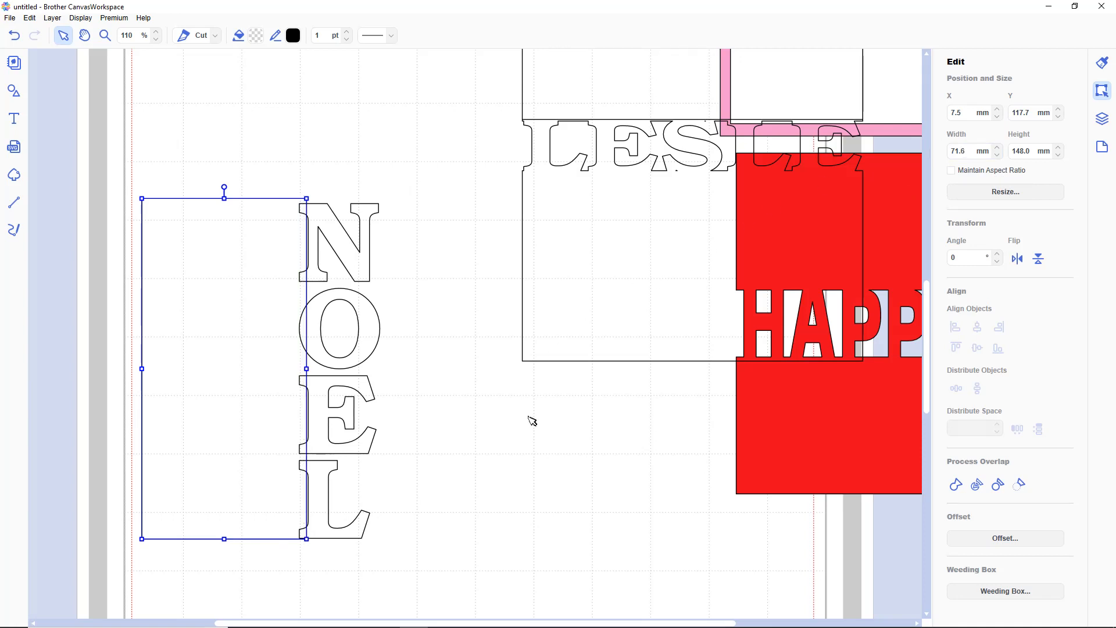
click(515, 451)
Step: Nudge the blank rectangle left to X 5.4 mm and check its overall width together with the NOEL letters
click(256, 488)
key(Left)
key(Left)
key(Left)
key(Left)
key(Left)
key(Left)
key(Left)
key(Left)
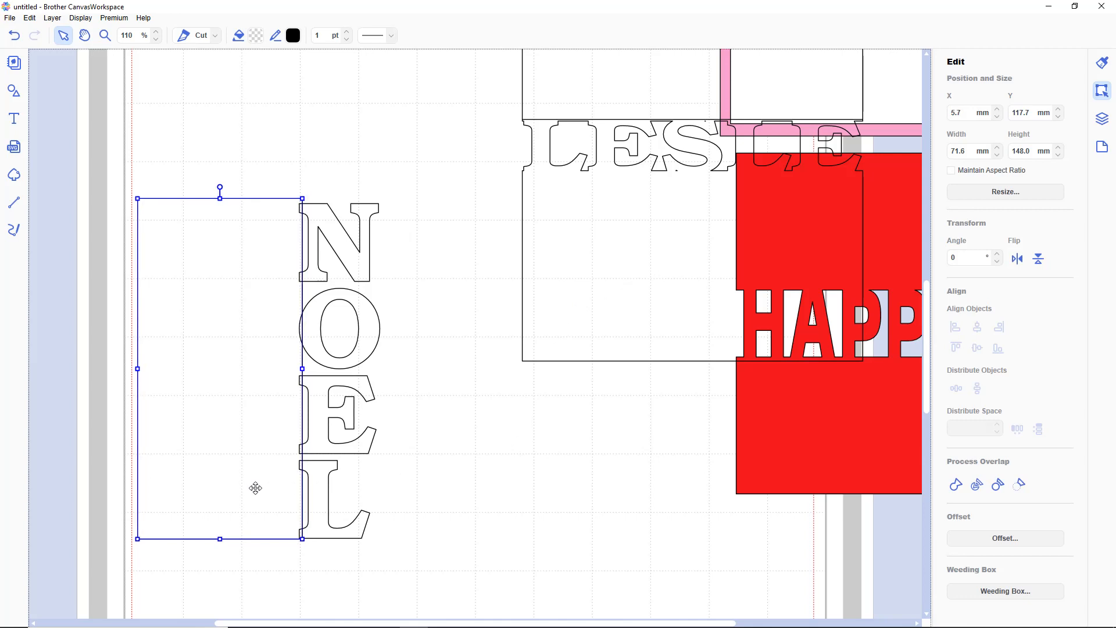
key(Left)
click(129, 173)
drag(129, 173, 449, 551)
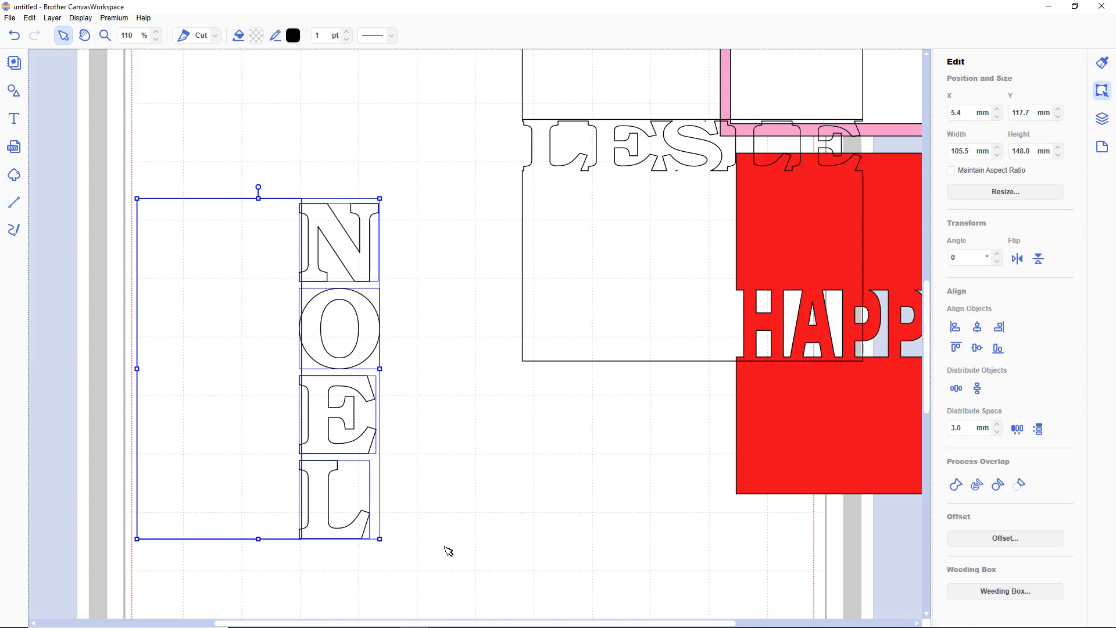
click(449, 551)
Step: Readjust the blank rectangle to X 5.4 mm and set its width to 71.4 mm
click(265, 510)
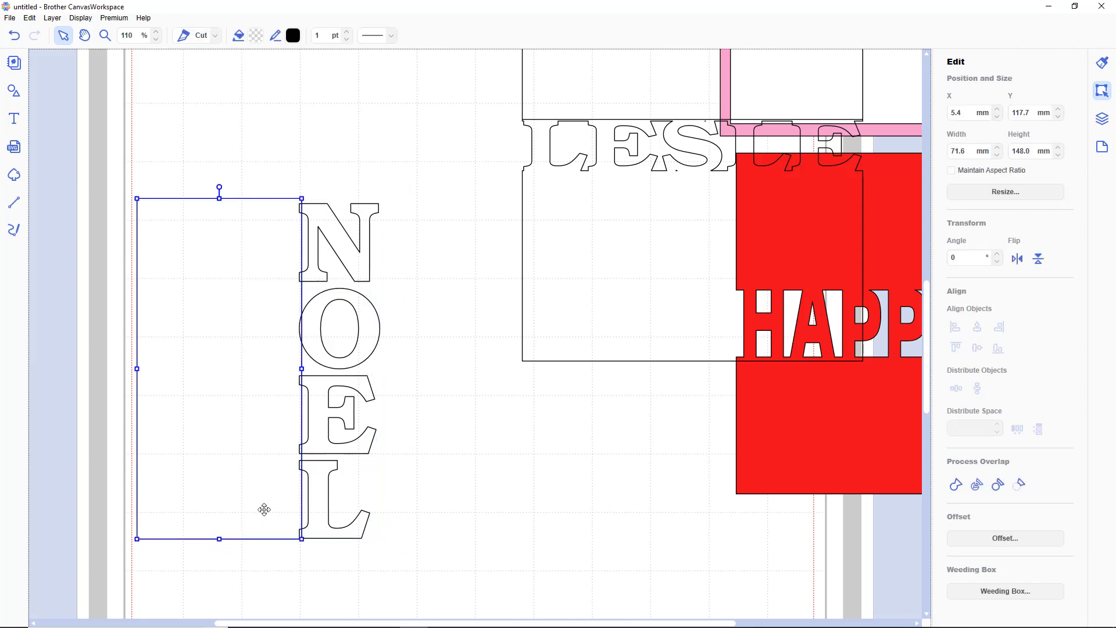
drag(133, 172, 386, 315)
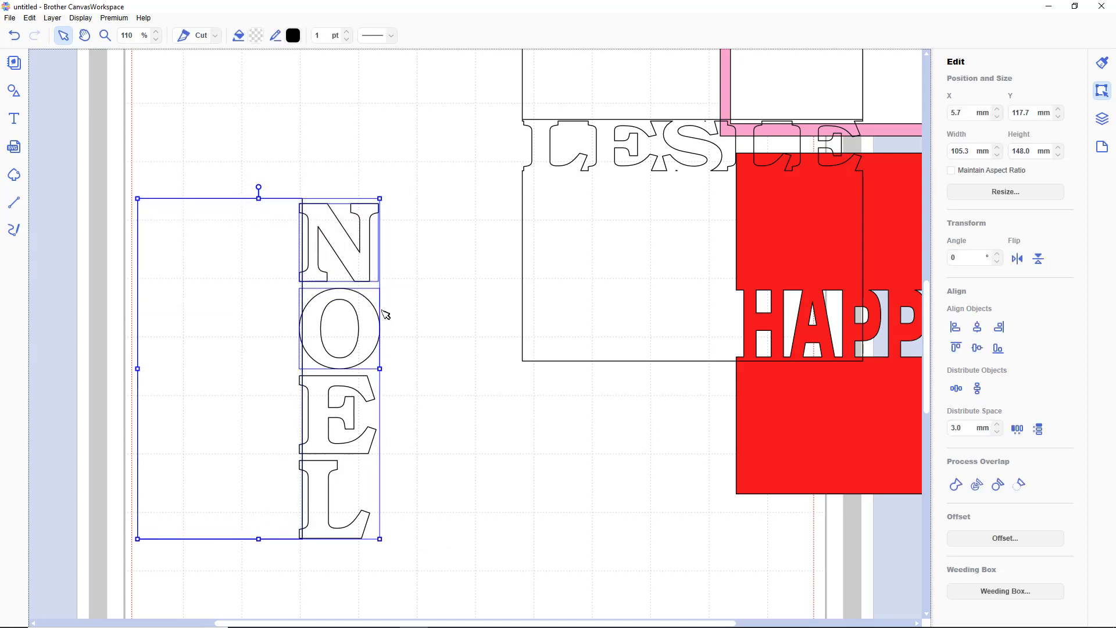
click(456, 376)
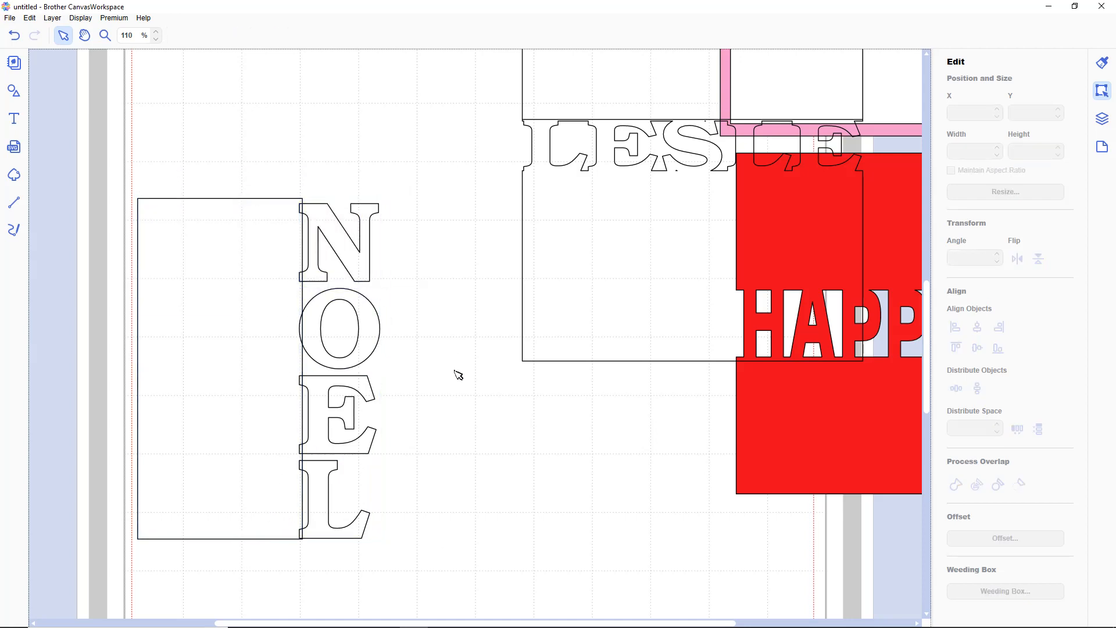
click(242, 398)
key(Left)
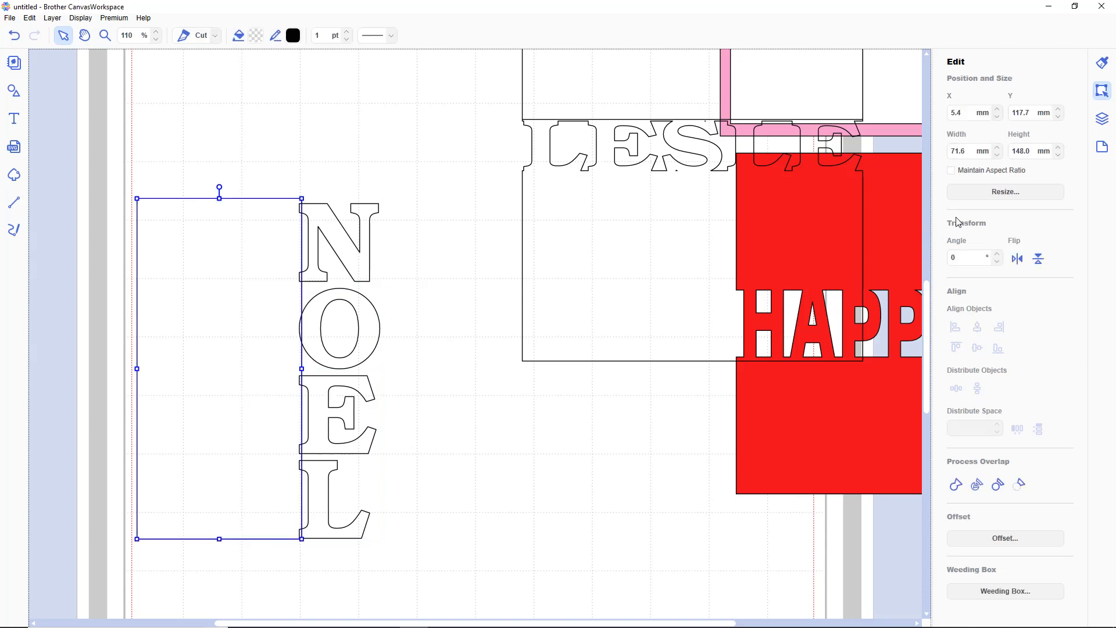
click(967, 151)
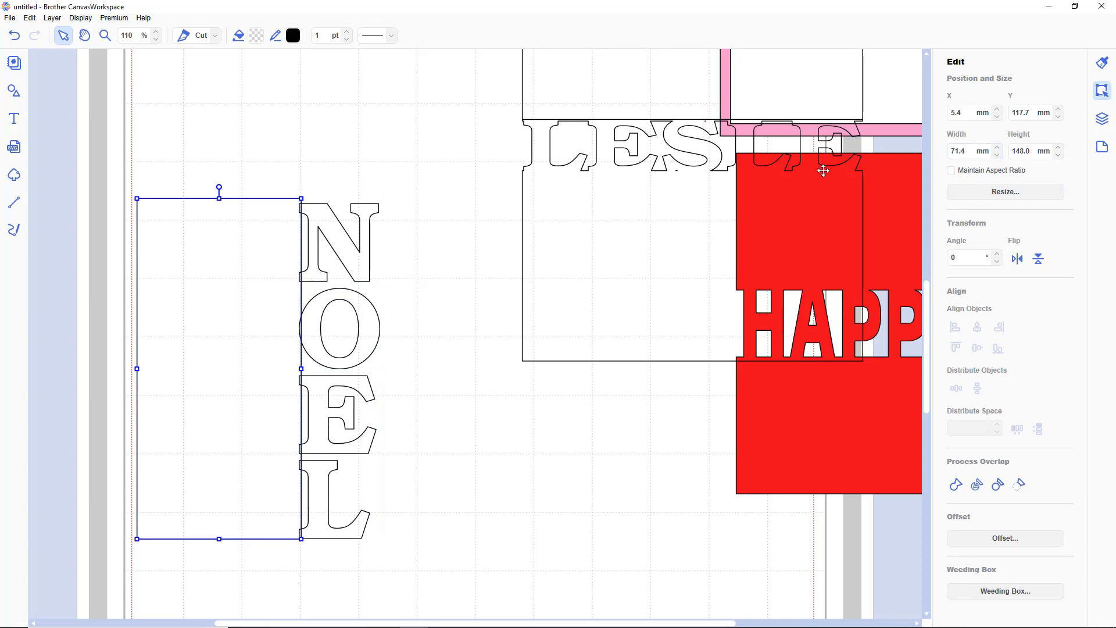
Step: Merge the blank rectangle with the N, and weld the O, E and L to it to form one card shape
shift+drag(218, 158, 416, 279)
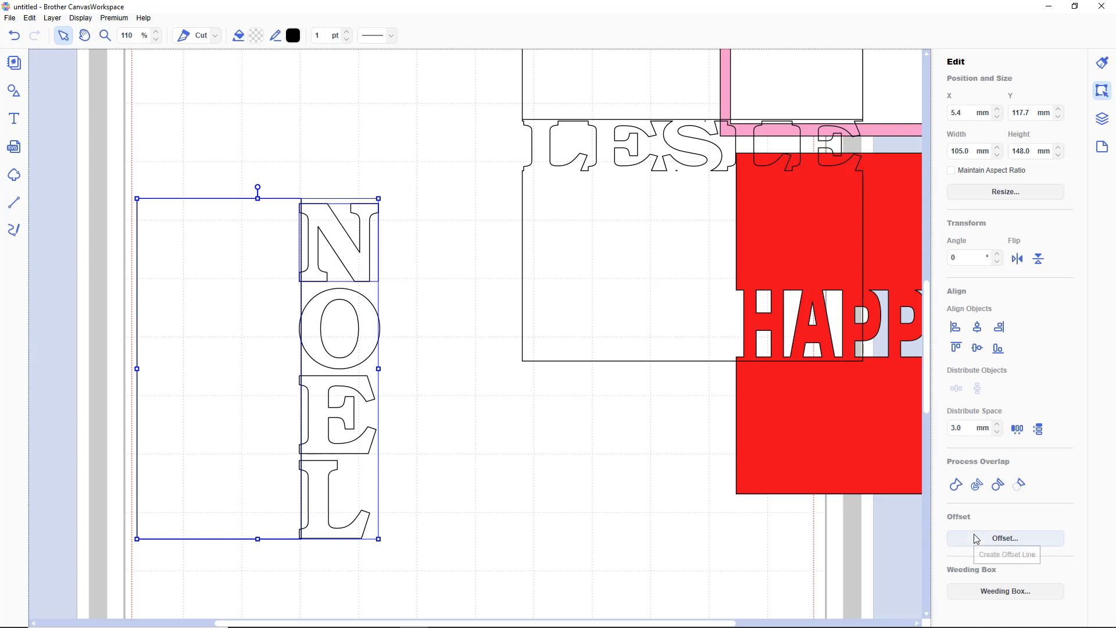
click(957, 486)
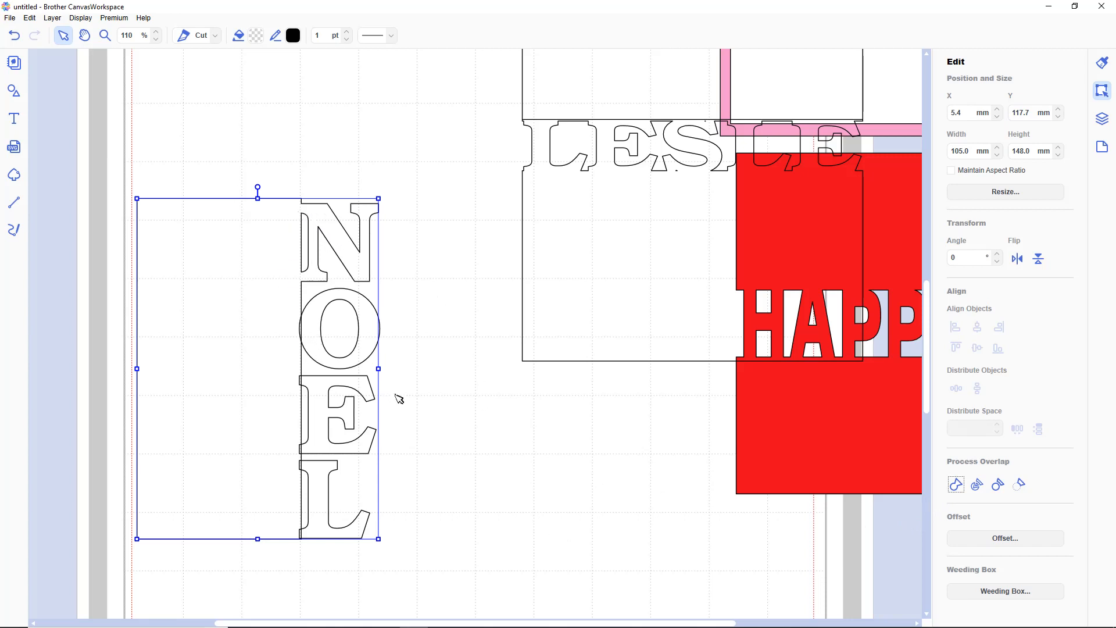
click(435, 400)
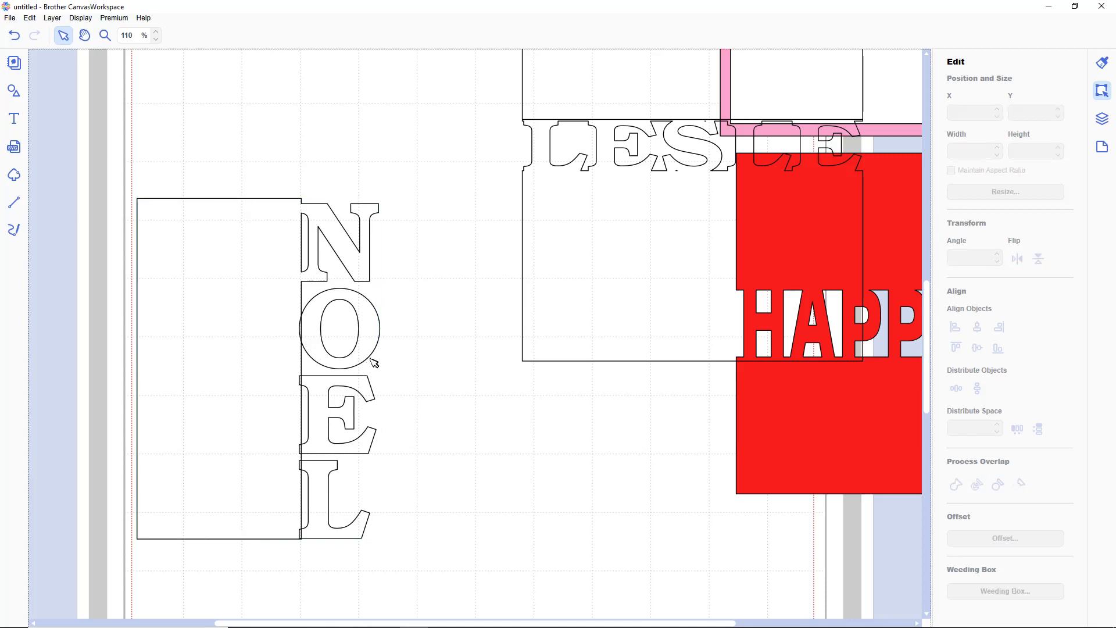
drag(124, 165, 424, 559)
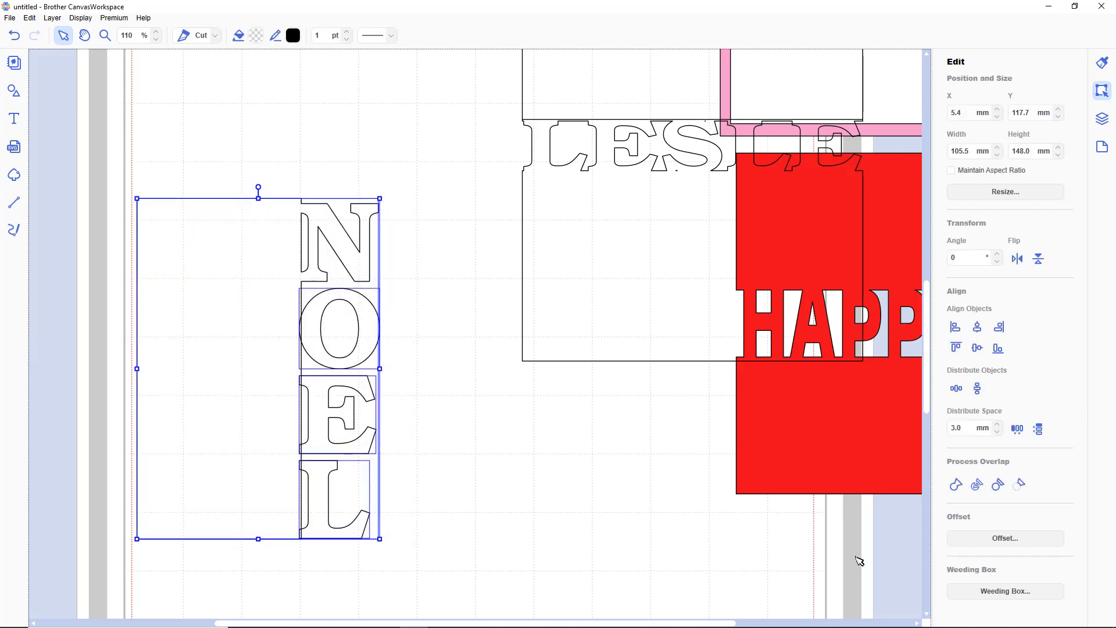
click(956, 485)
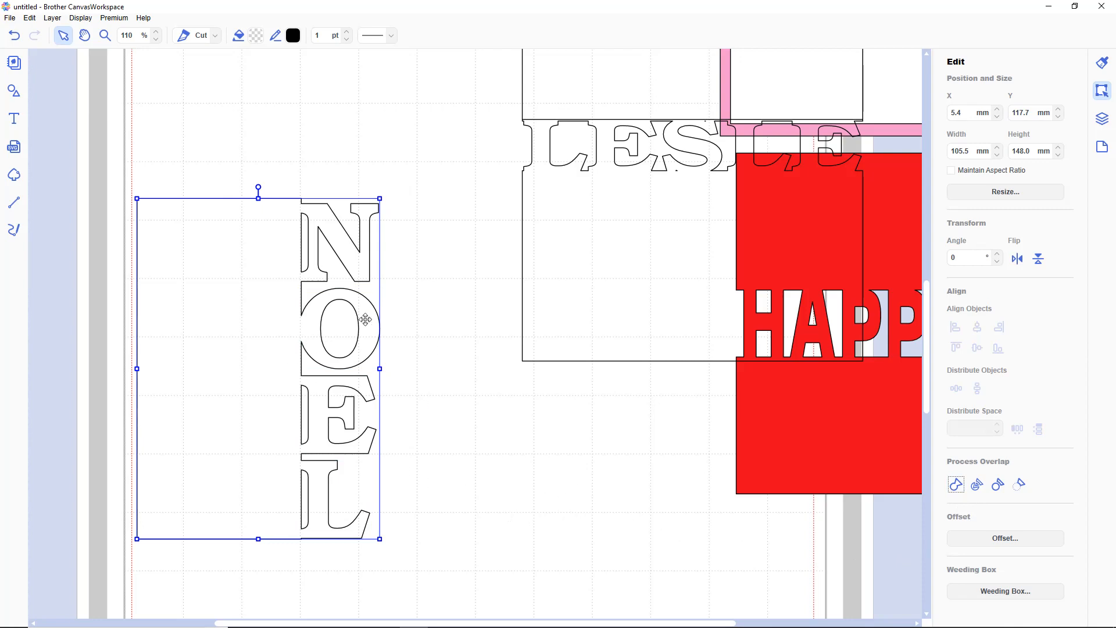
Step: Fill the merged NOEL card with red #EB394C
click(256, 36)
click(414, 293)
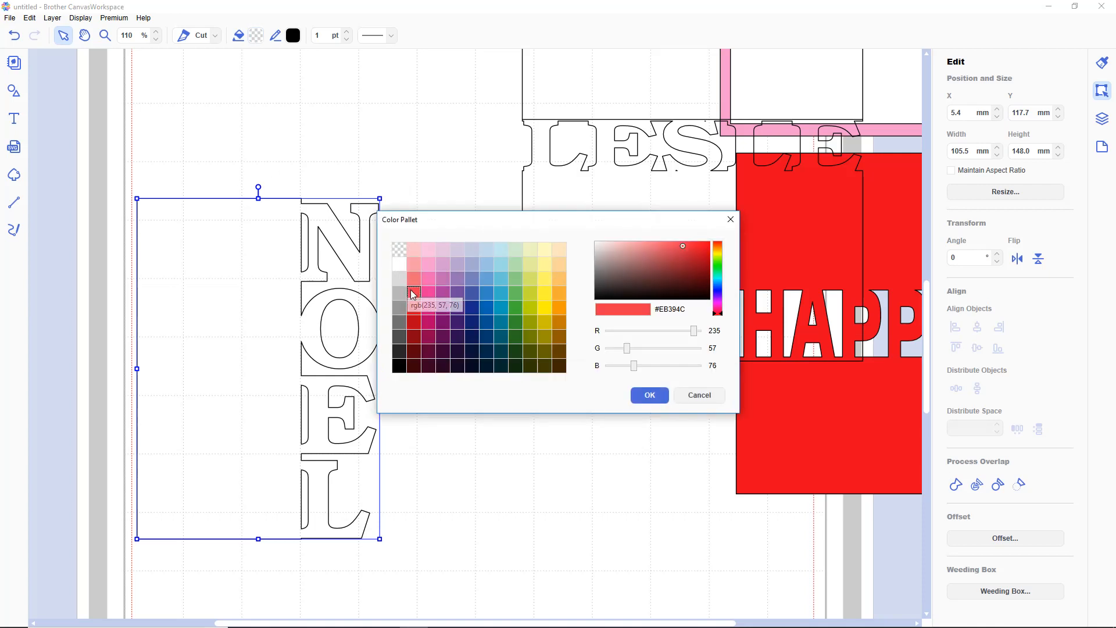
click(650, 396)
Step: Move the red name card and its yellow letters off the mat, and place the NOEL card at X 29.1 mm, Y 16.9 mm
drag(207, 428, 246, 347)
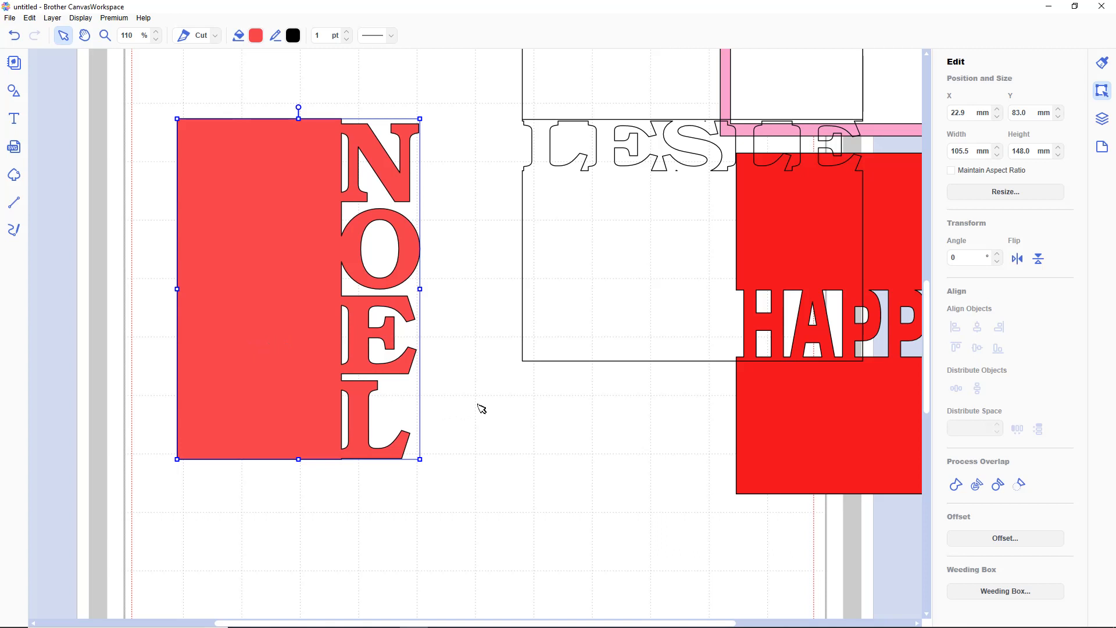
scroll(483, 408, down, 5)
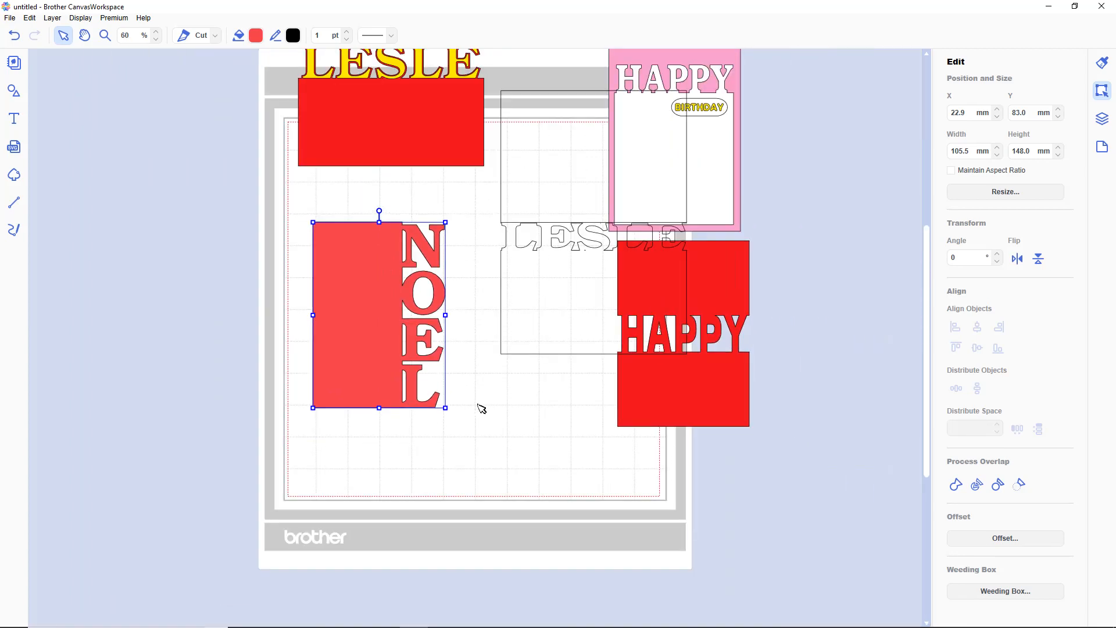
drag(419, 204, 782, 173)
click(375, 164)
drag(425, 158, 826, 227)
drag(393, 334, 399, 278)
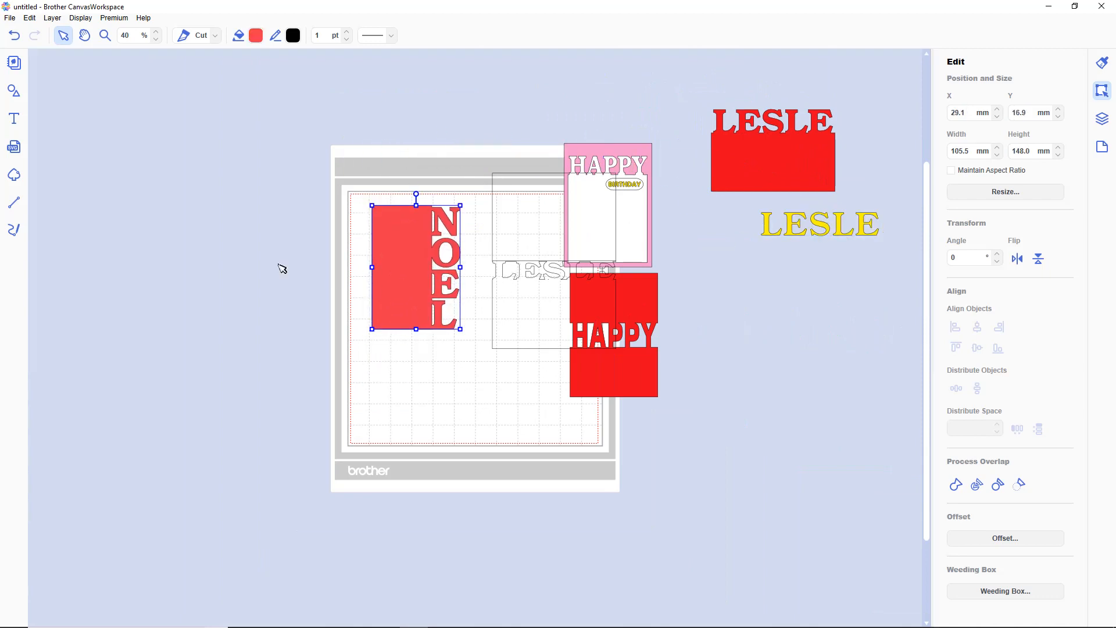
Step: Add a plain rectangle beside the mat and size it 105 mm wide by 148 mm high
click(15, 91)
click(82, 283)
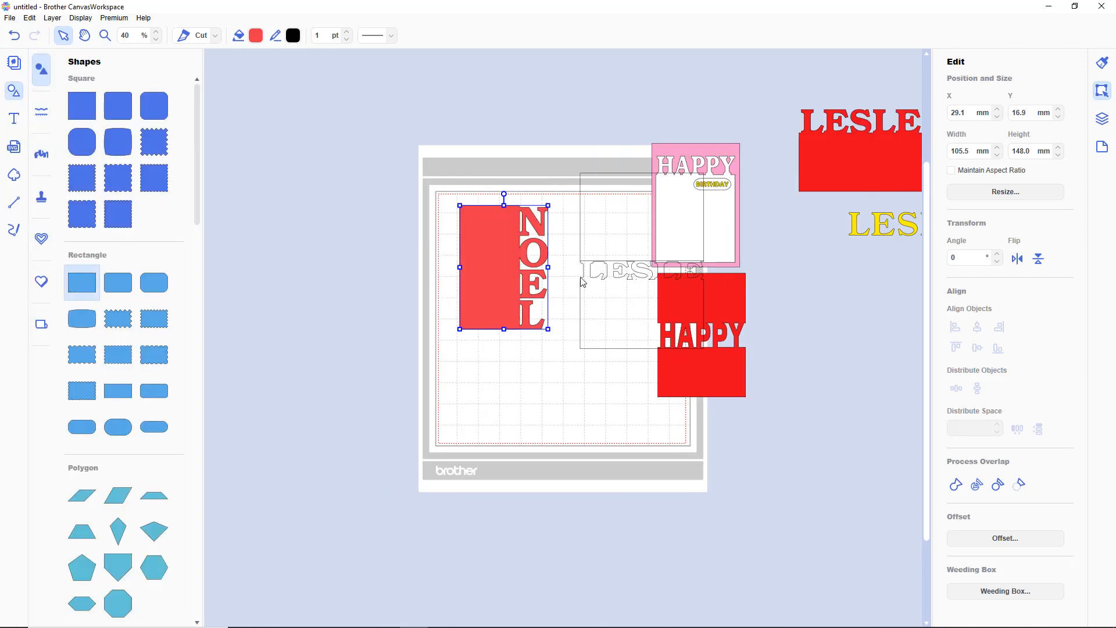
drag(440, 204, 250, 244)
drag(479, 230, 291, 248)
click(948, 154)
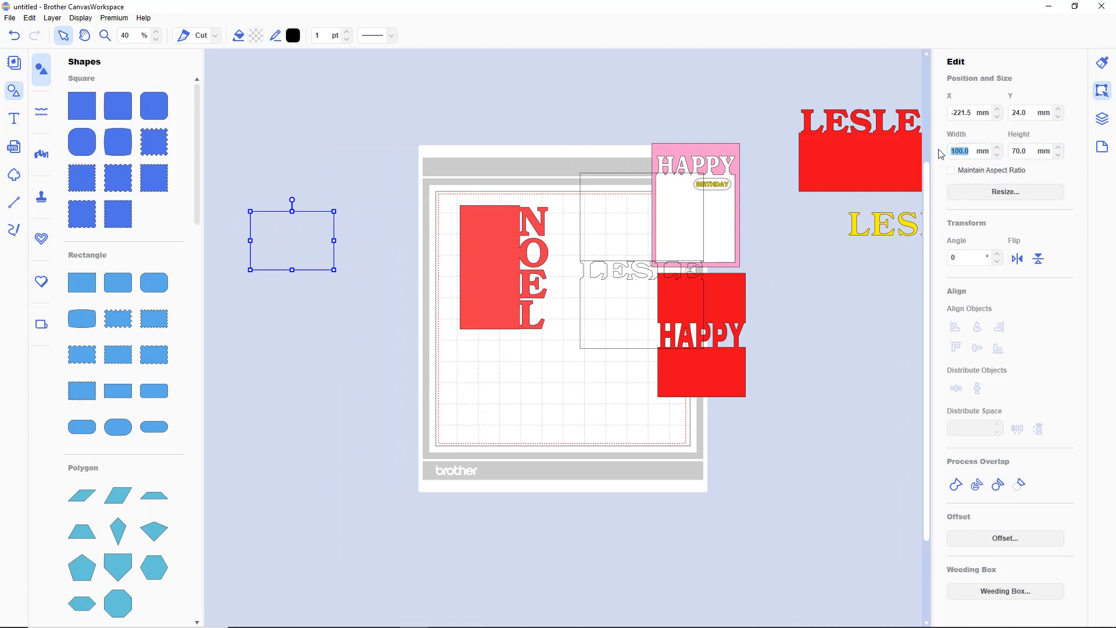
text(105)
click(1033, 153)
key(Return)
Step: Move the blank rectangle to the left edge of the NOEL card at X -77.6 mm and align their tops
drag(324, 294, 453, 290)
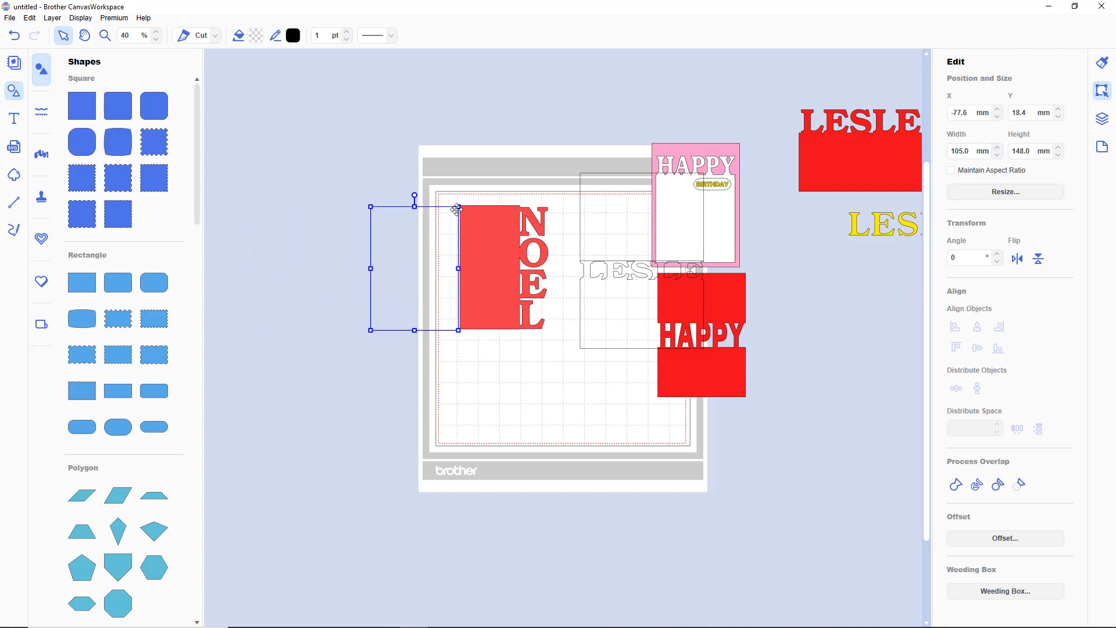
drag(331, 165, 478, 230)
click(956, 349)
click(543, 386)
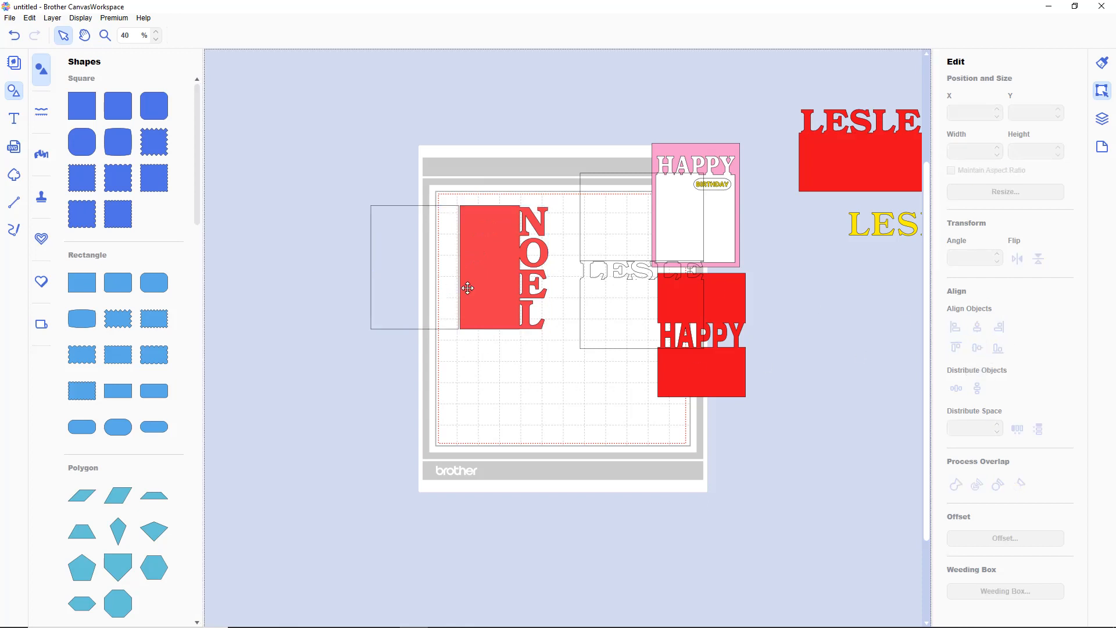
Step: Nudge the blank rectangle right to X -76.0 mm so it meets the NOEL card's left edge
scroll(473, 286, up, 5)
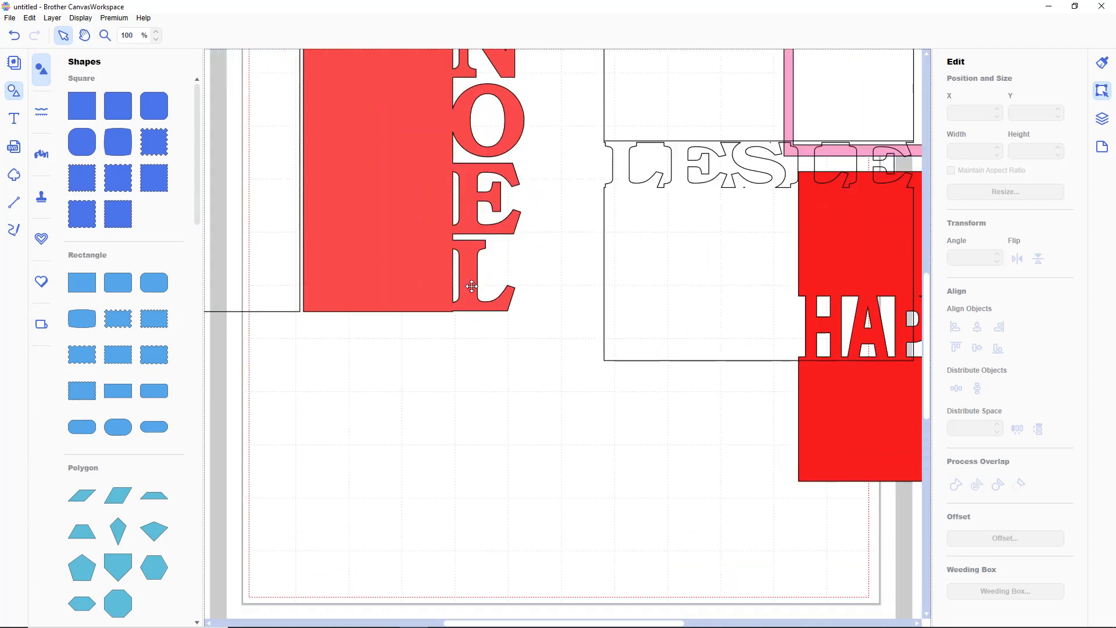
scroll(473, 287, up, 3)
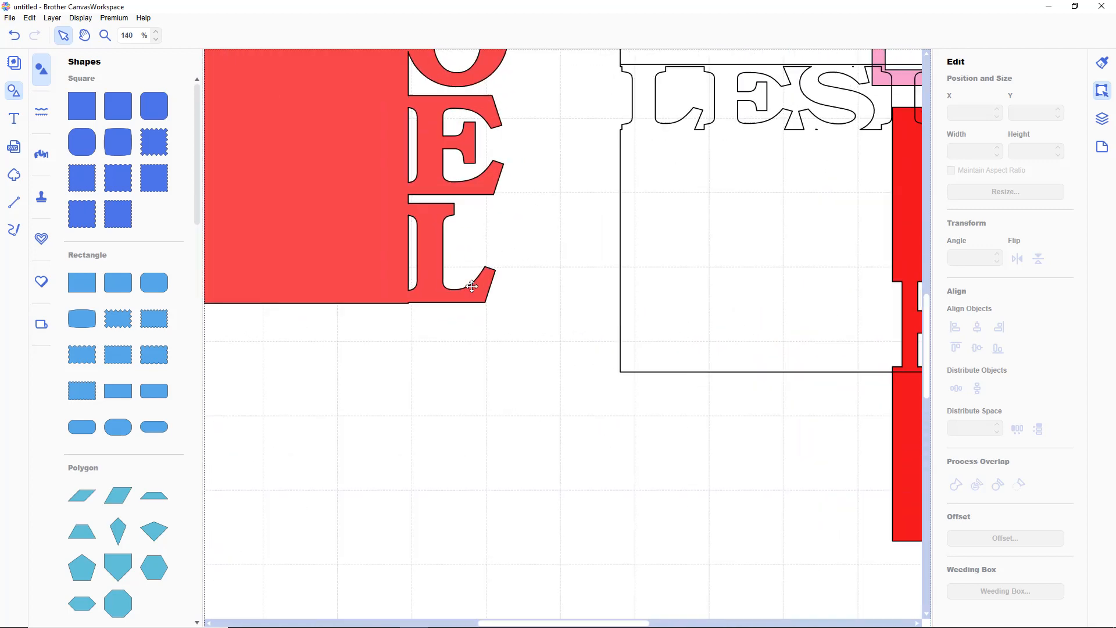
drag(584, 622, 508, 605)
click(559, 290)
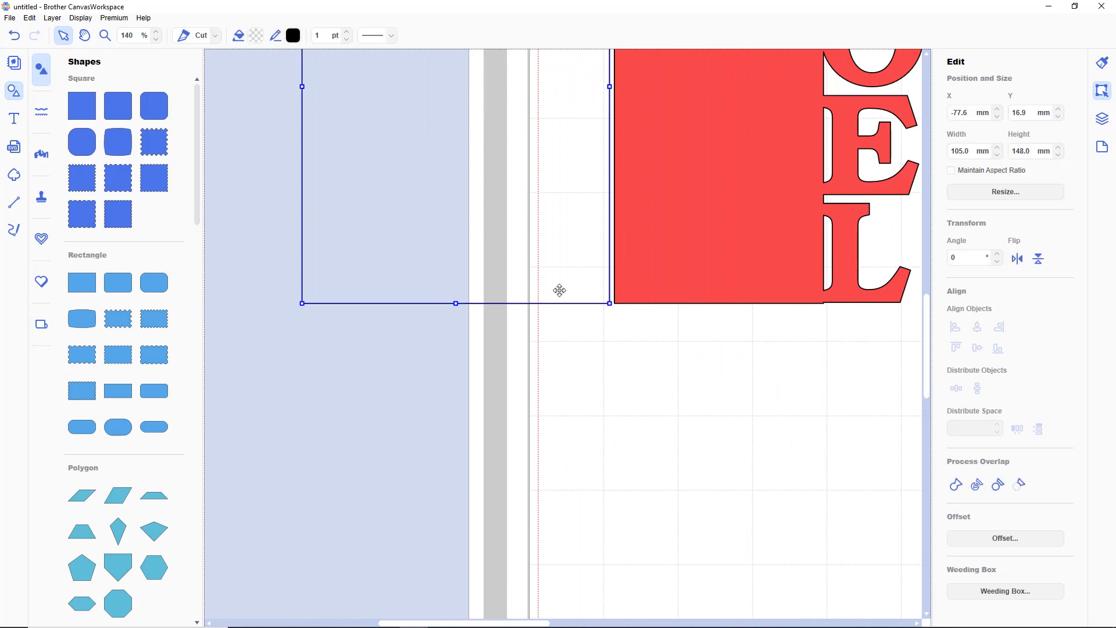
key(Right)
key(Right)
key(Right)
key(Right)
key(Right)
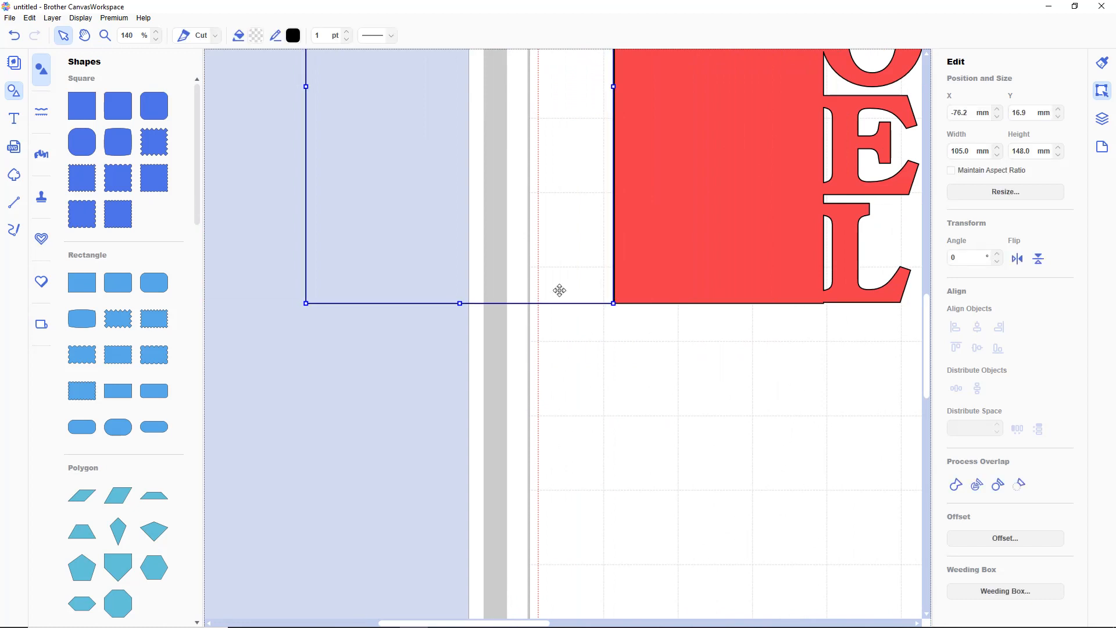
key(Right)
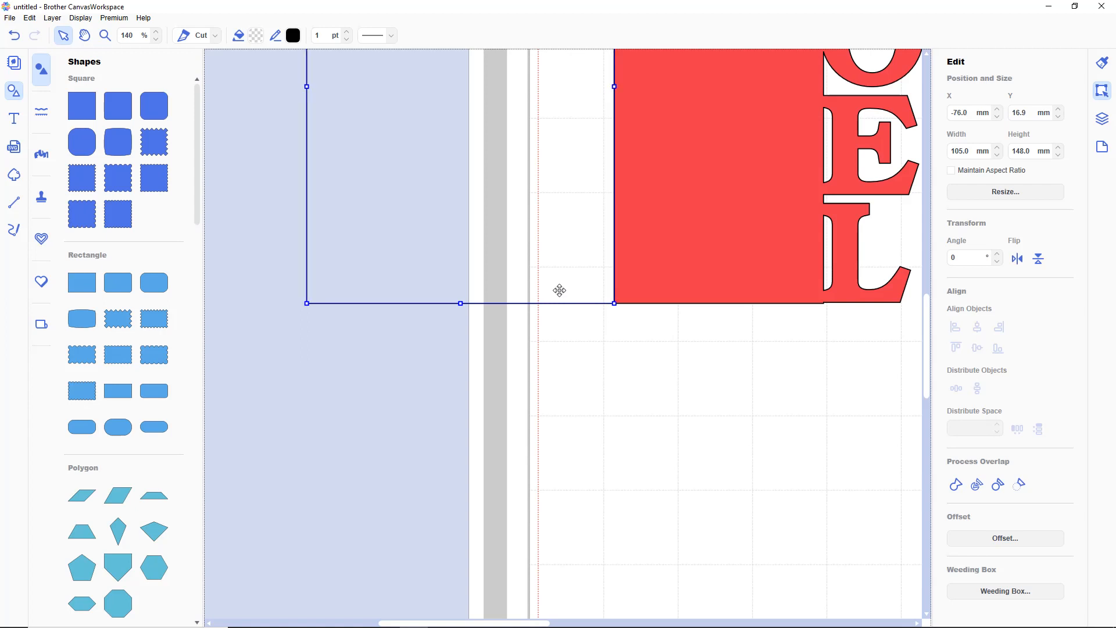
Step: Try to weld the rectangle to the NOEL card, test the result by moving it, and undo the move
shift+click(756, 246)
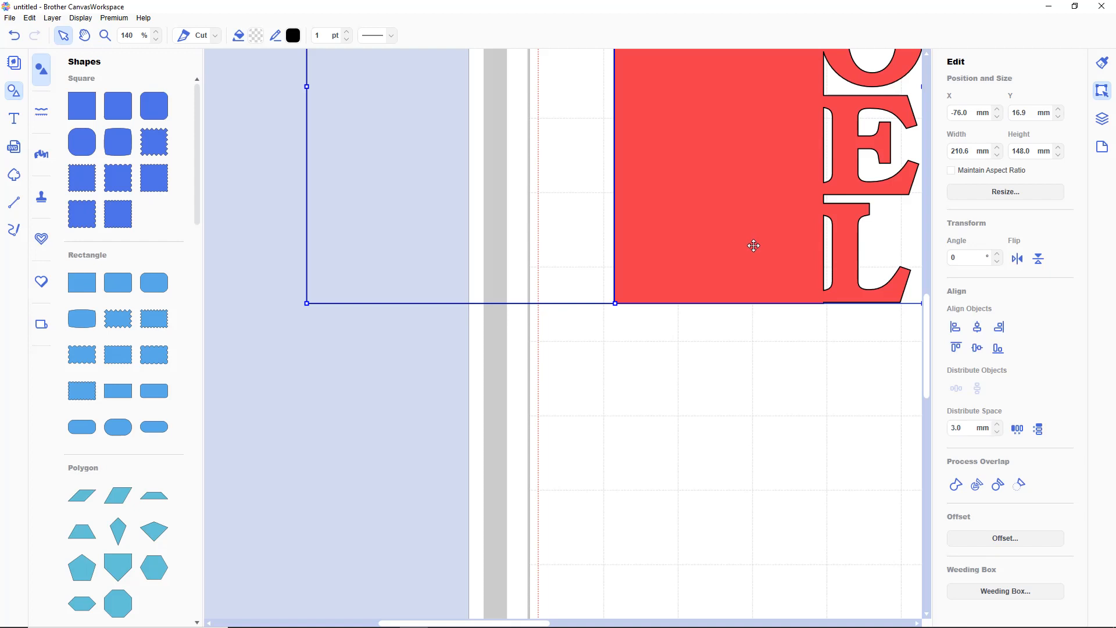
click(956, 483)
drag(674, 285, 618, 449)
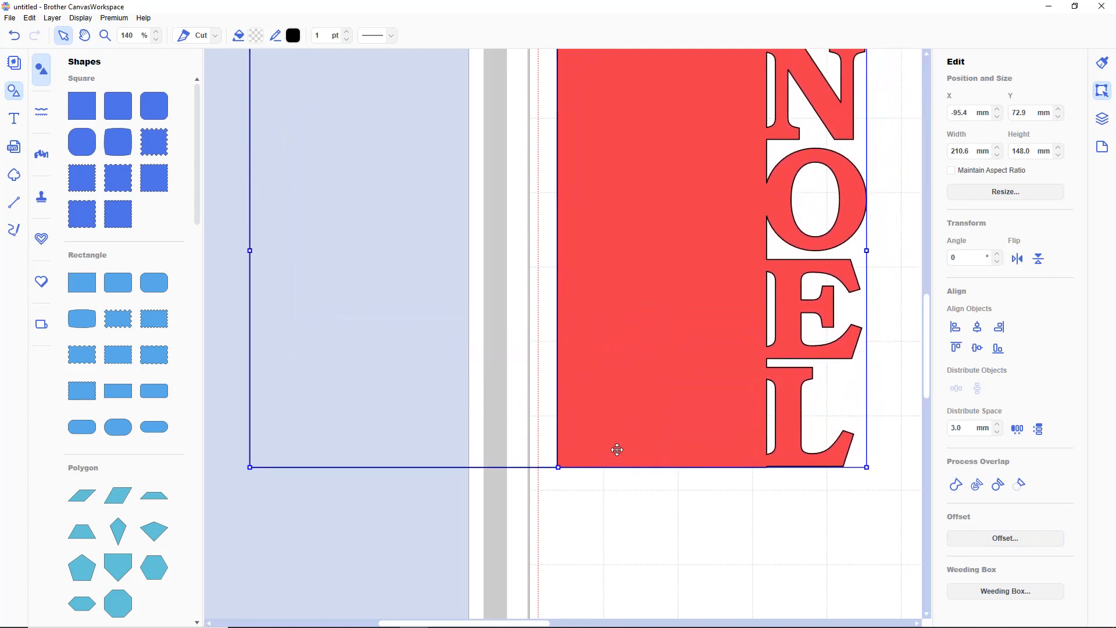
click(592, 548)
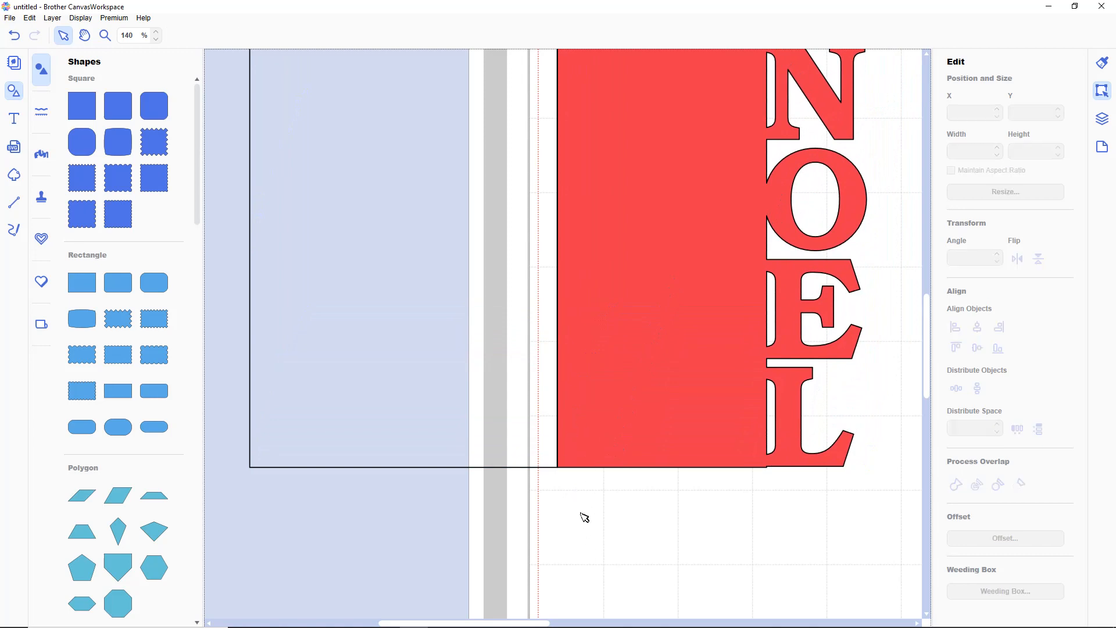
key(ctrl+z)
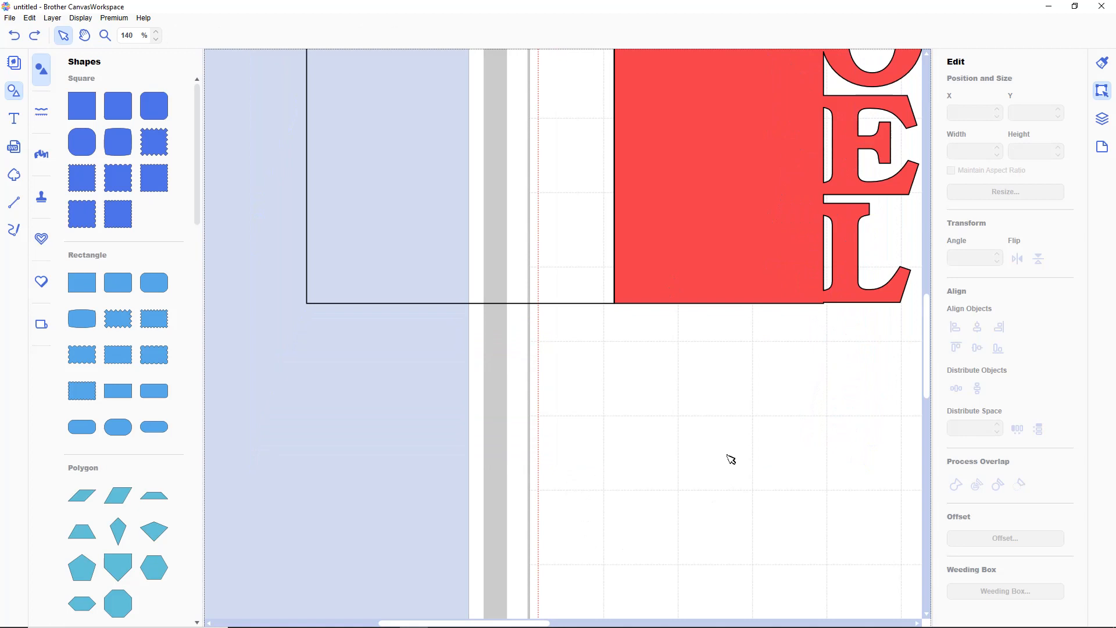
Step: Nudge the rectangle to X -75.7 mm to overlap the NOEL card and weld both into one shape
click(571, 256)
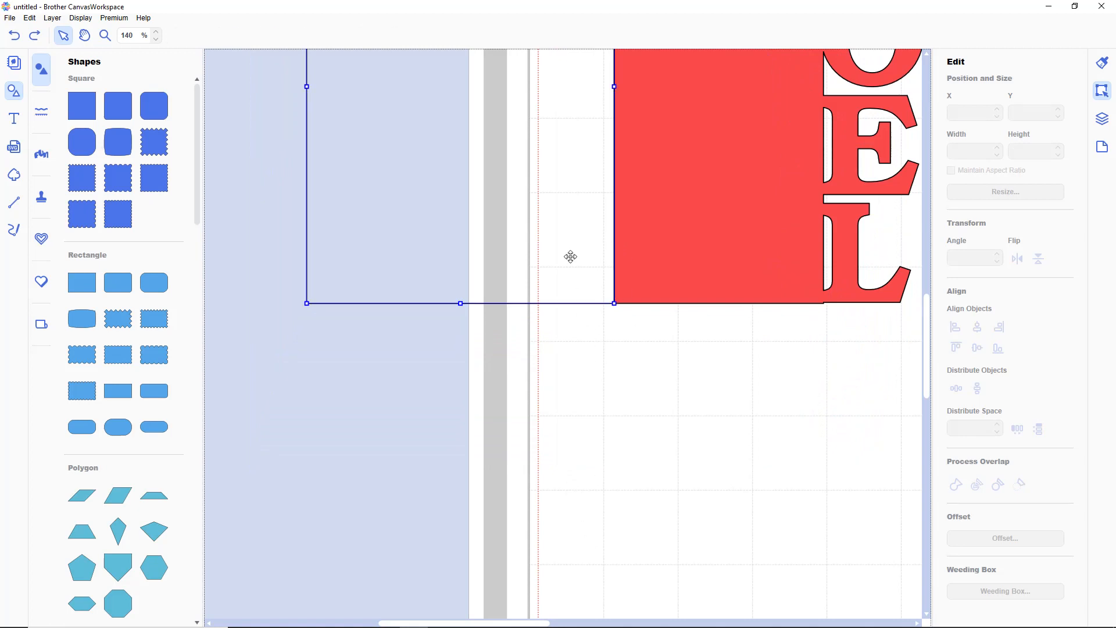
key(Right)
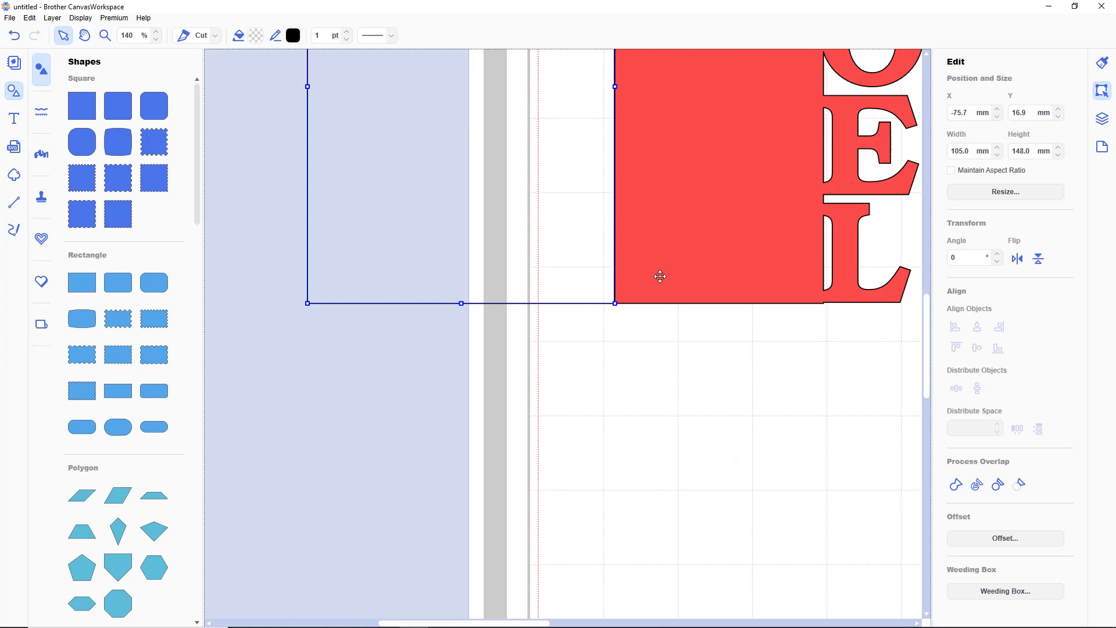
key(ctrl+a)
click(956, 486)
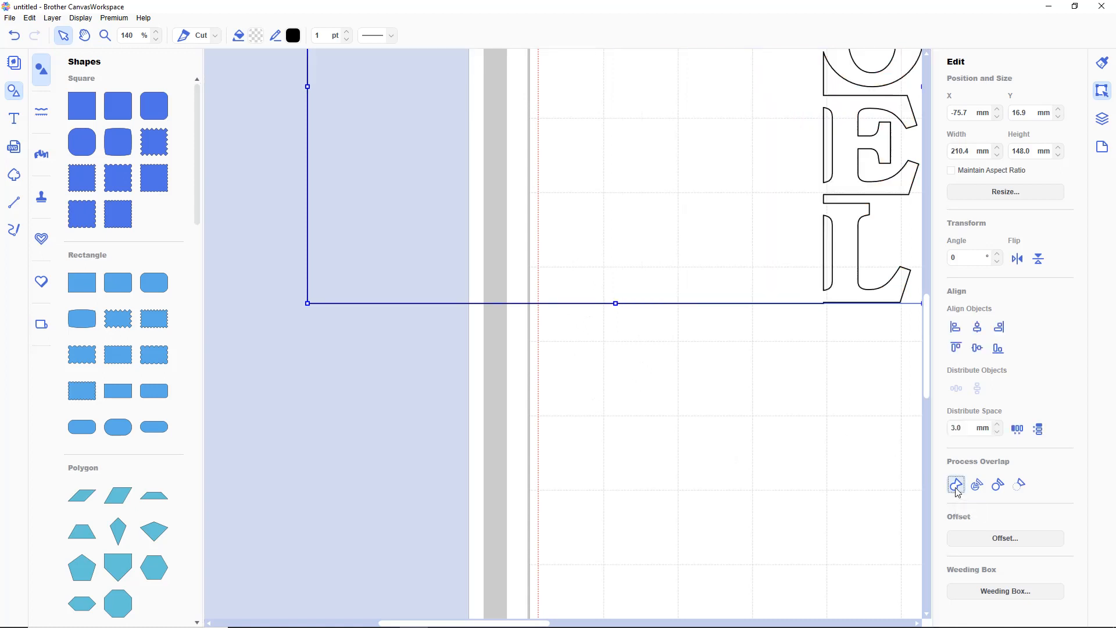
Step: Draw a vertical line about 160 mm long through the middle of the welded NOEL card
scroll(628, 462, up, 6)
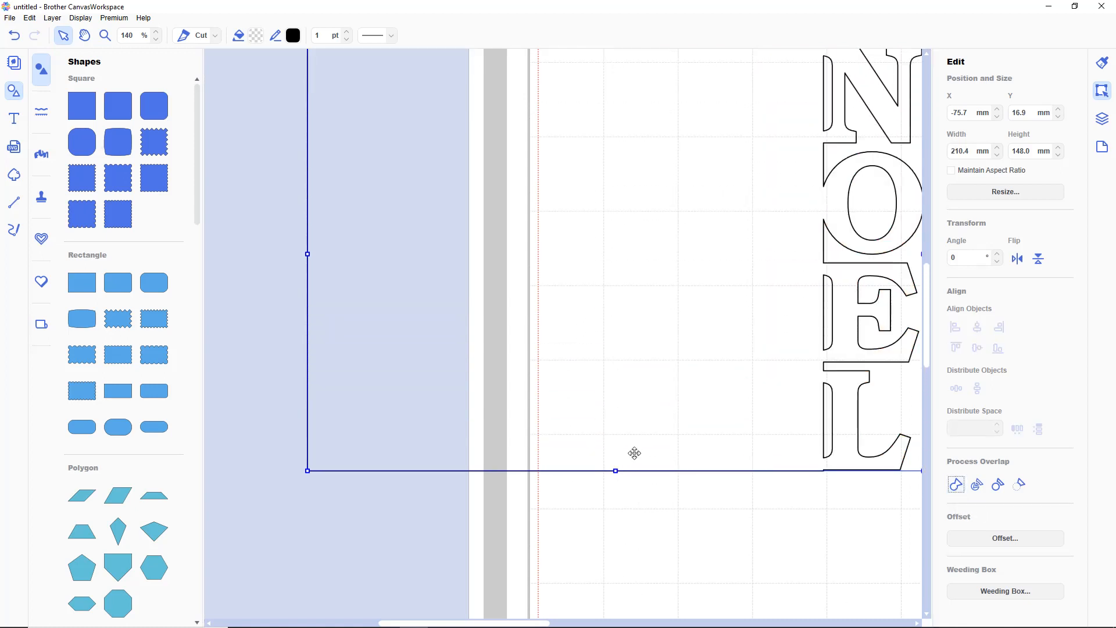
scroll(635, 453, up, 1)
scroll(635, 453, up, 2)
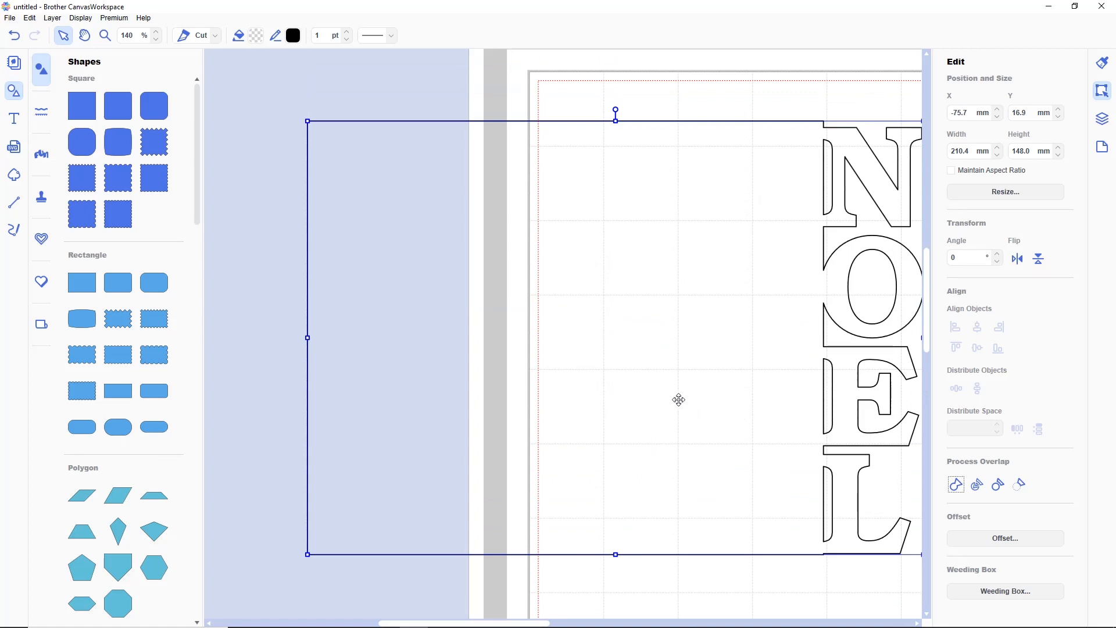
click(14, 202)
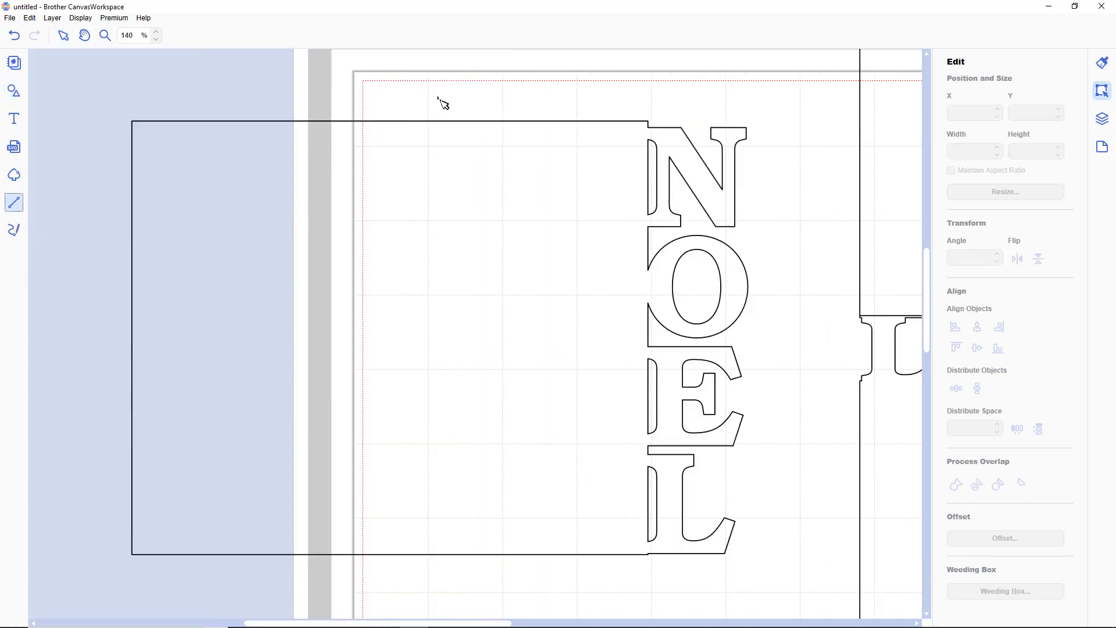
mouse_move(437, 98)
mouse_down()
mouse_move(454, 540)
mouse_move(439, 615)
mouse_move(439, 574)
mouse_up()
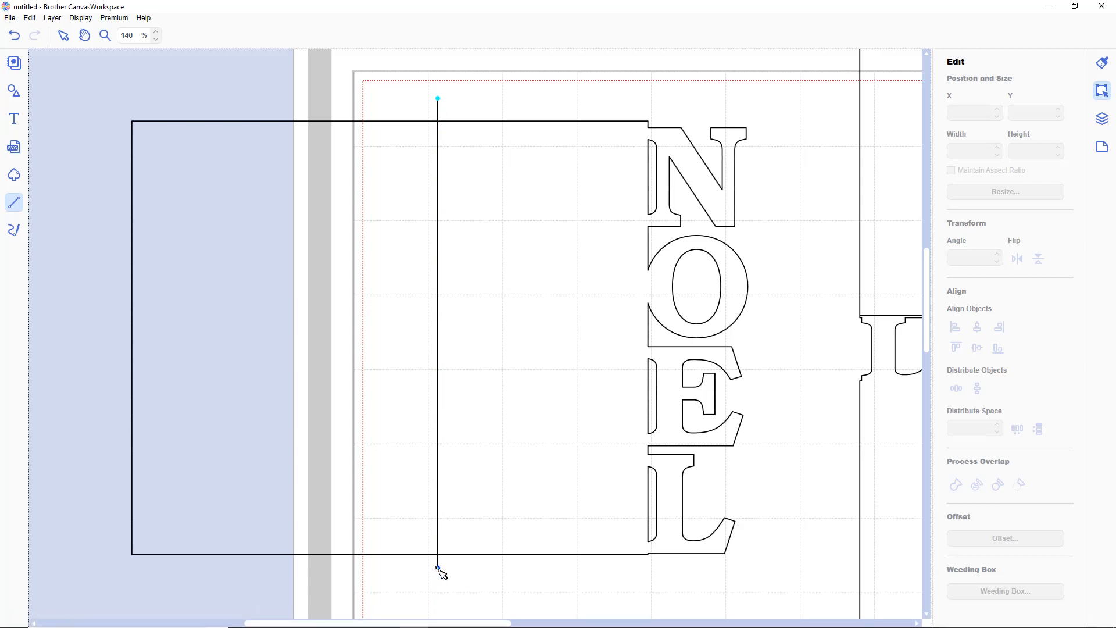
drag(440, 570, 439, 570)
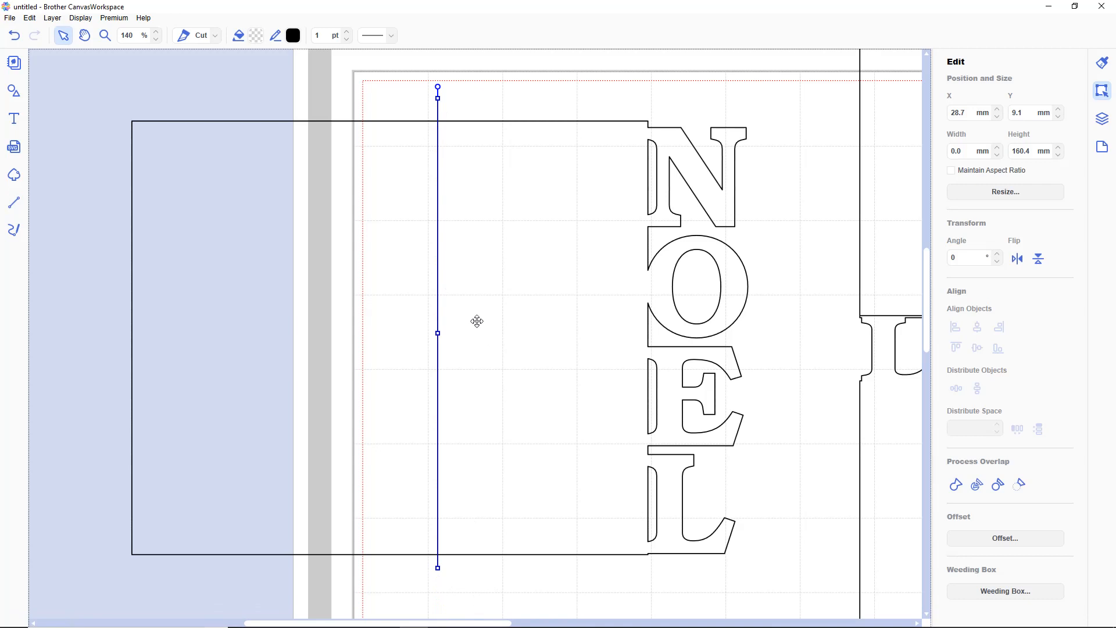
Step: Centre the line horizontally on the NOEL card and set its height to 148.0 mm
drag(95, 78, 794, 573)
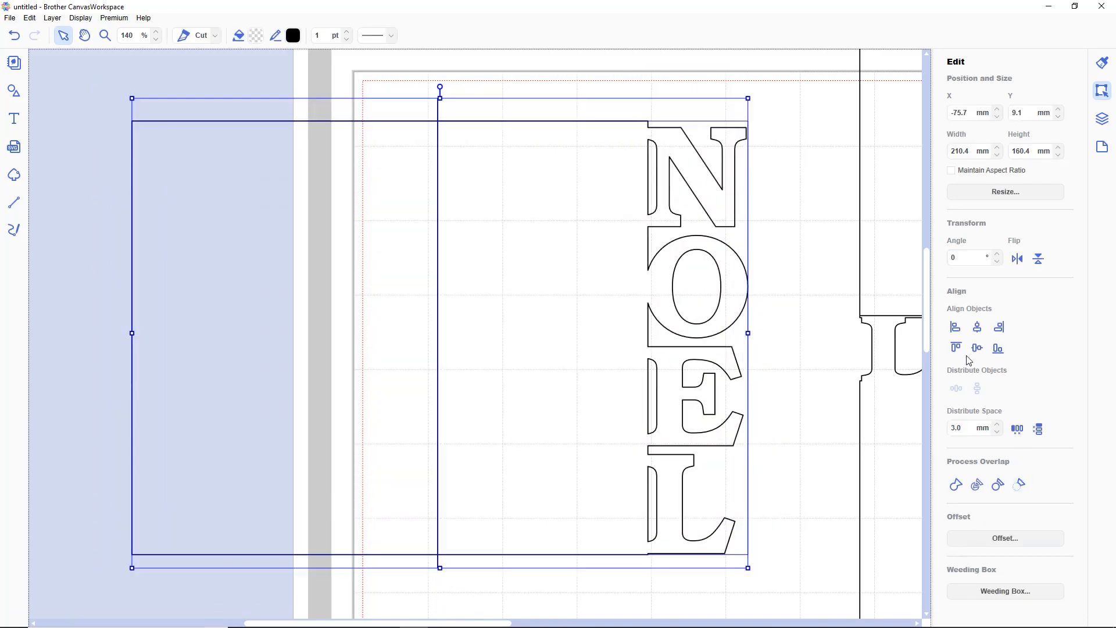
click(979, 336)
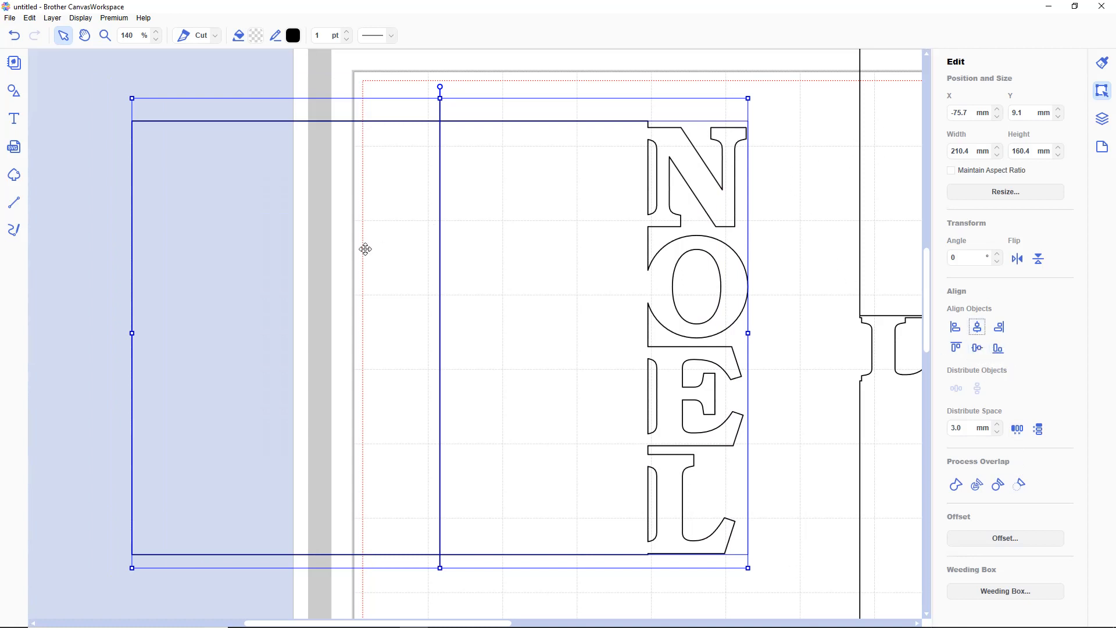
click(464, 88)
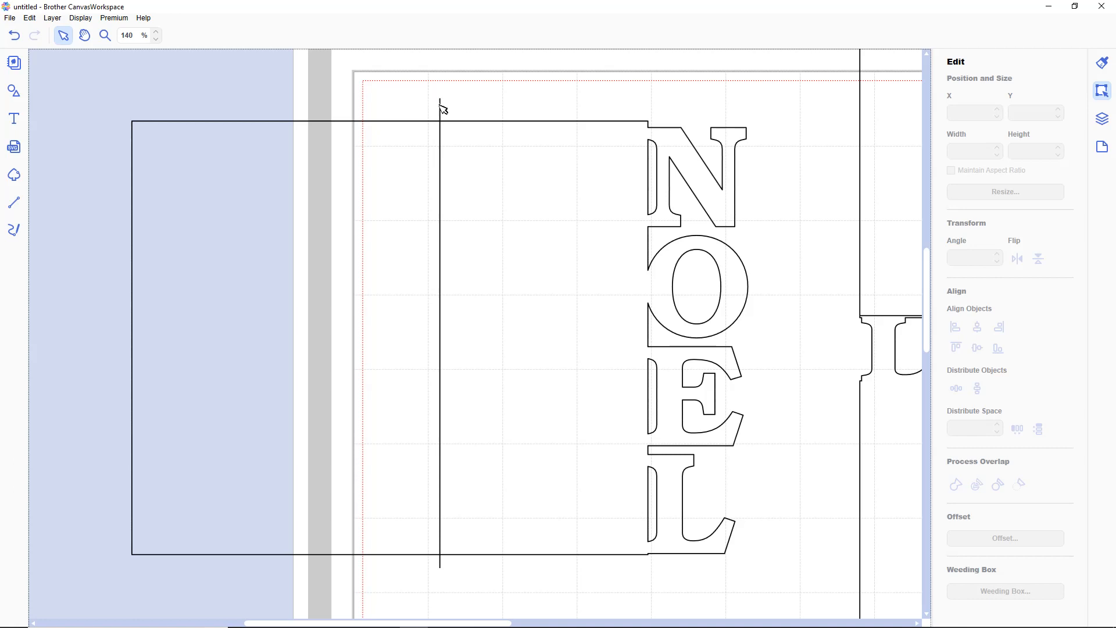
click(440, 108)
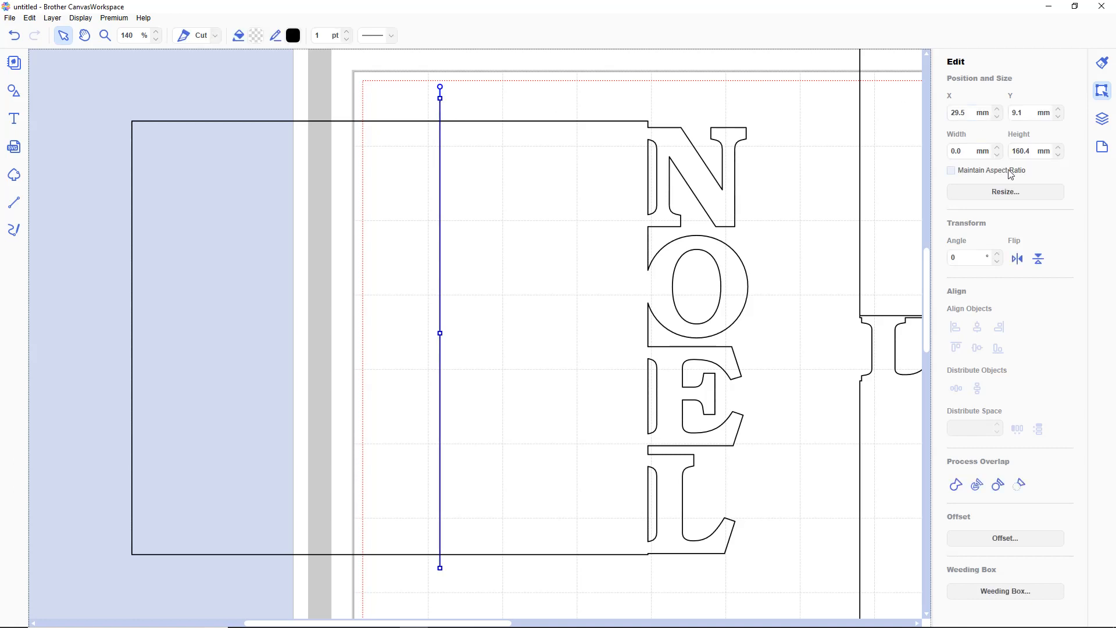
drag(1033, 151, 999, 154)
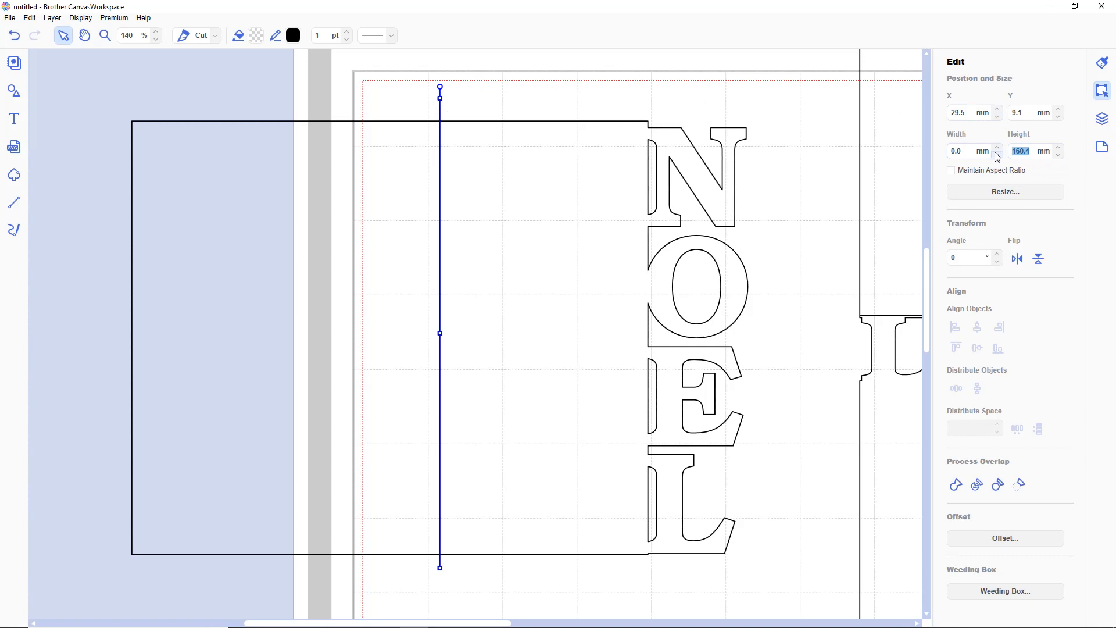
text(148.0)
key(Return)
Step: Nudge the line down until its ends meet the NOEL card's top and bottom edges
key(Down)
key(Down)
key(Down)
key(Down)
key(Down)
key(Down)
key(Down)
key(Down)
key(Down)
key(Down)
key(Down)
key(Down)
key(Down)
key(Down)
key(Down)
key(Down)
key(Down)
key(Down)
key(Down)
key(Down)
key(Down)
key(Down)
key(Down)
key(Down)
key(Down)
key(Down)
key(Down)
key(Down)
key(Down)
key(Down)
key(Down)
key(Down)
key(Down)
key(Down)
key(Down)
Step: Change the fold line's layer from Cut to Draw
click(1105, 125)
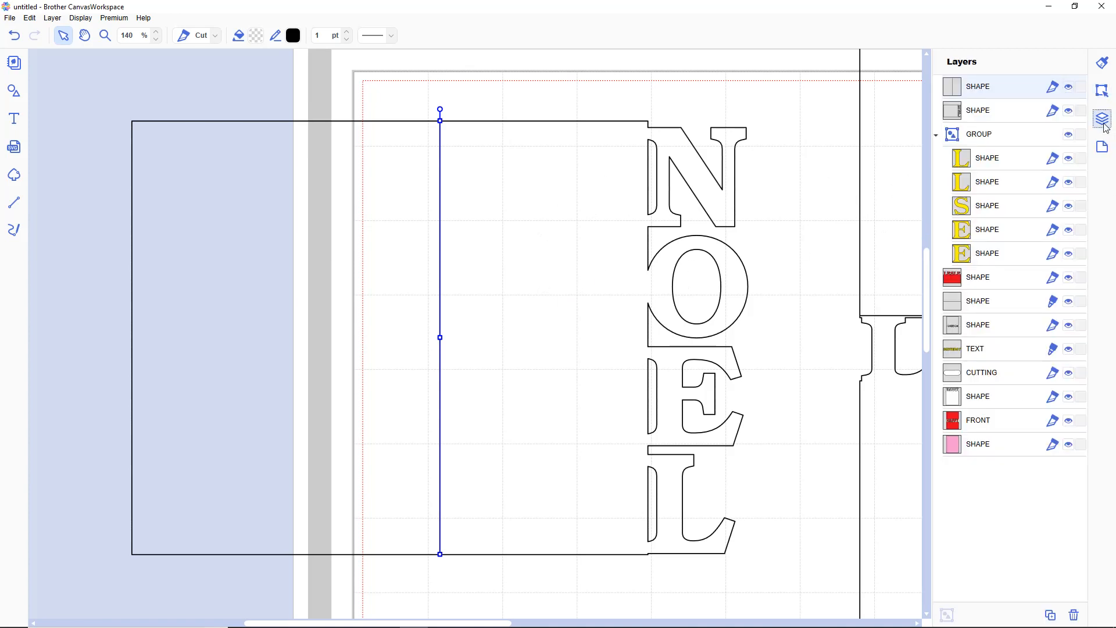
click(1052, 87)
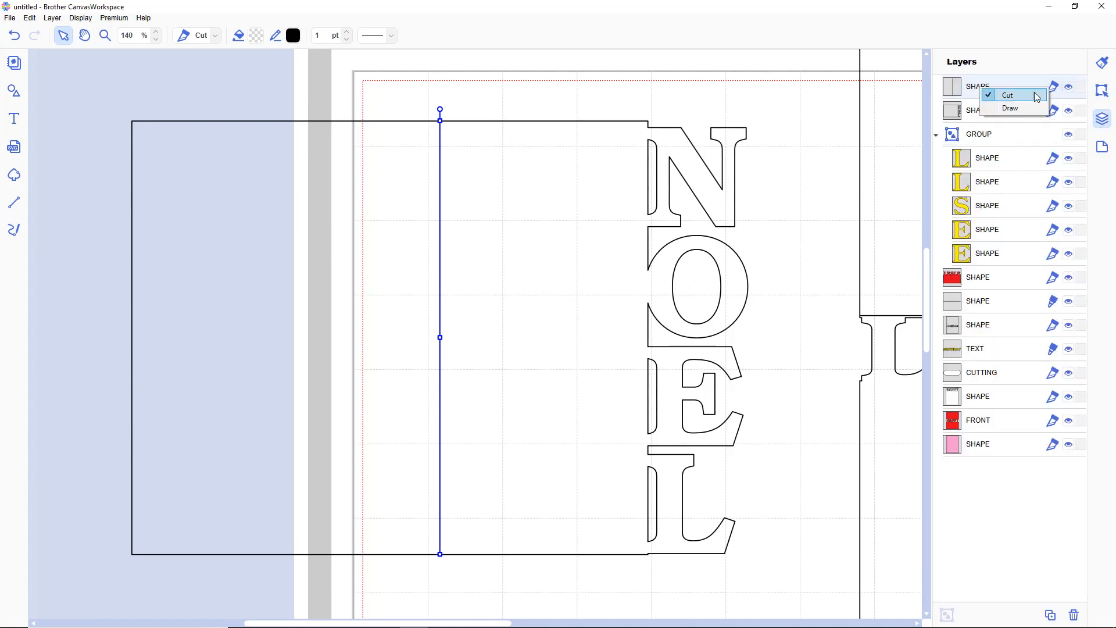
click(1006, 108)
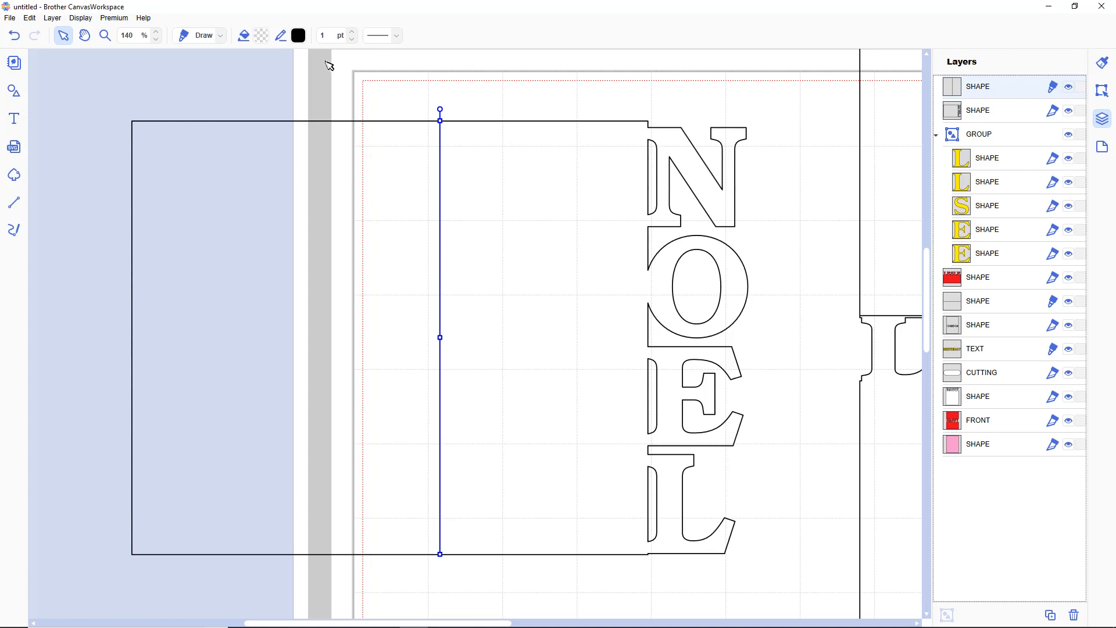
Step: Group the fold line with the NOEL card and shift the group slightly upward
drag(109, 85, 748, 316)
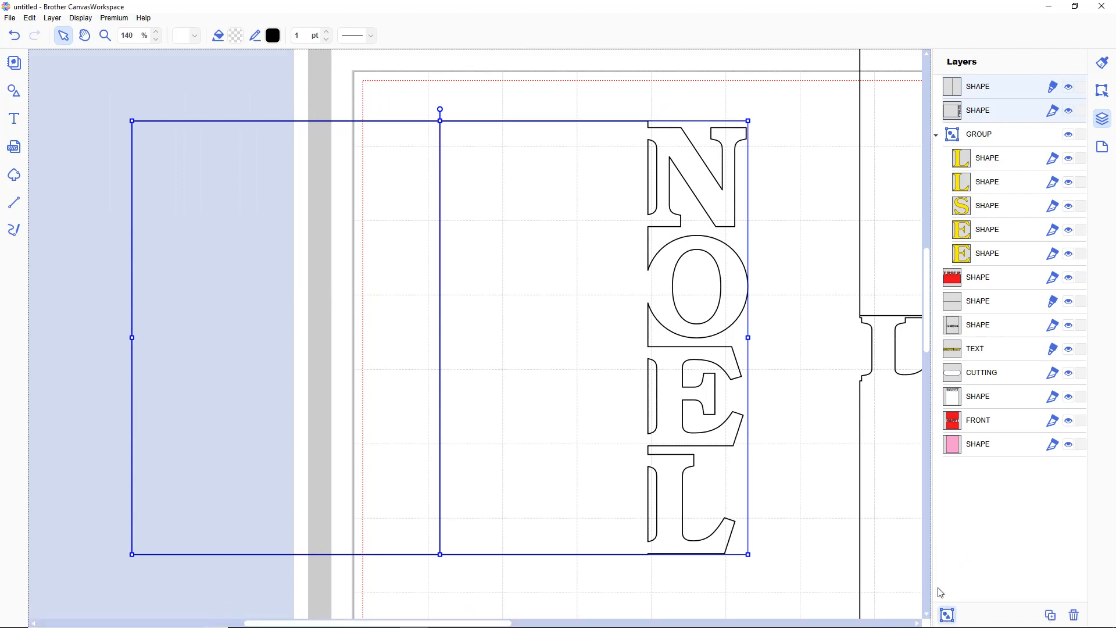
click(947, 614)
click(793, 319)
mouse_move(459, 364)
mouse_down()
mouse_move(543, 367)
mouse_move(456, 357)
mouse_up()
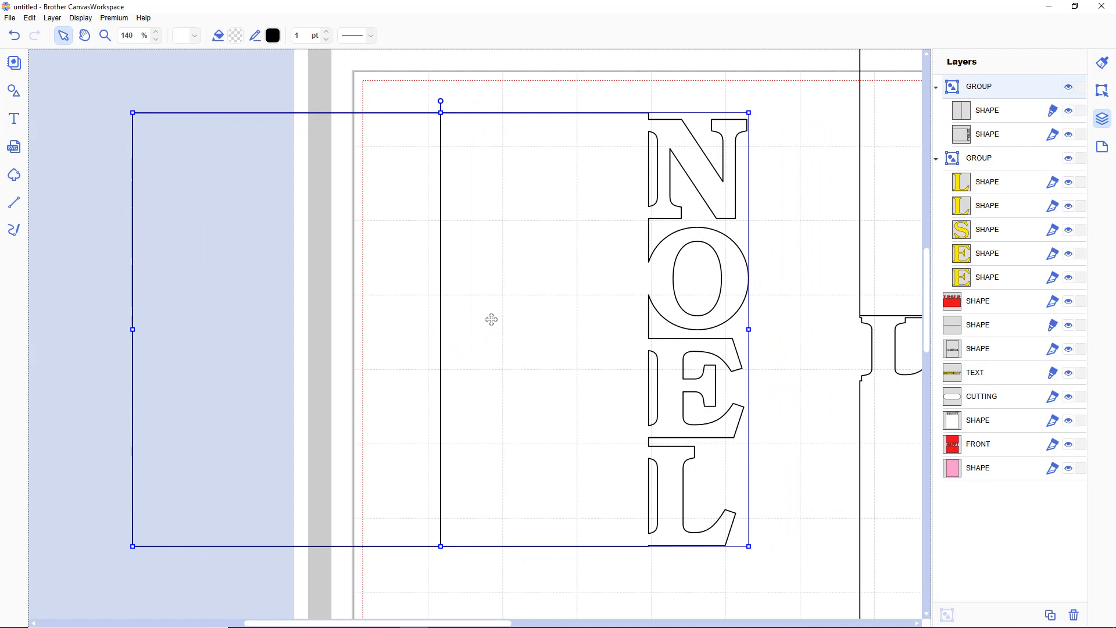
Step: Fill the NOEL card shape inside the group with red
double_click(548, 316)
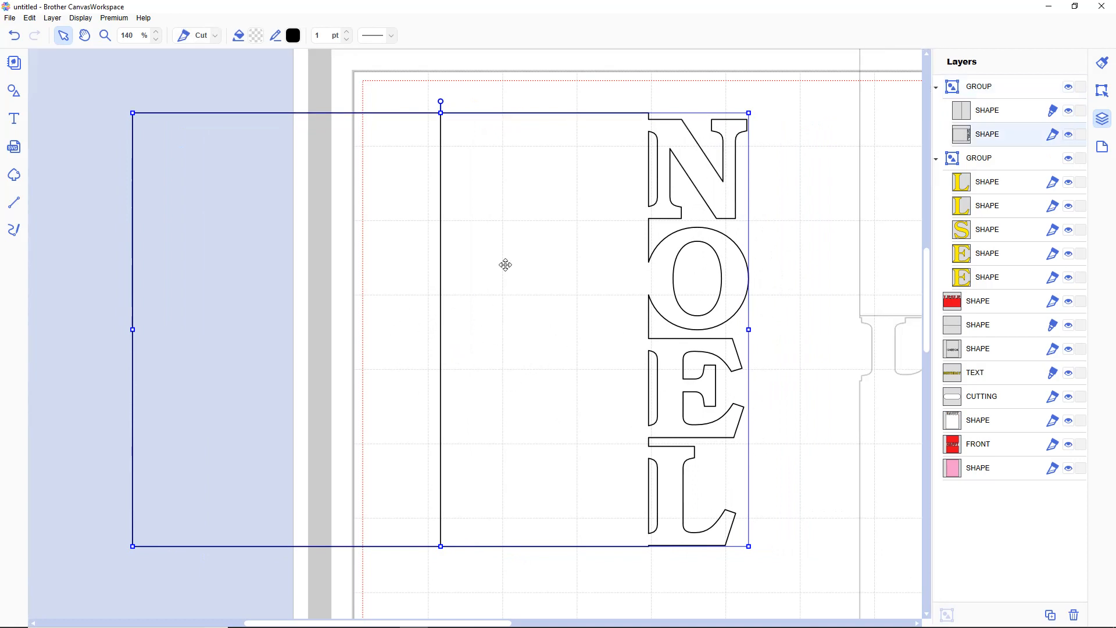
click(256, 35)
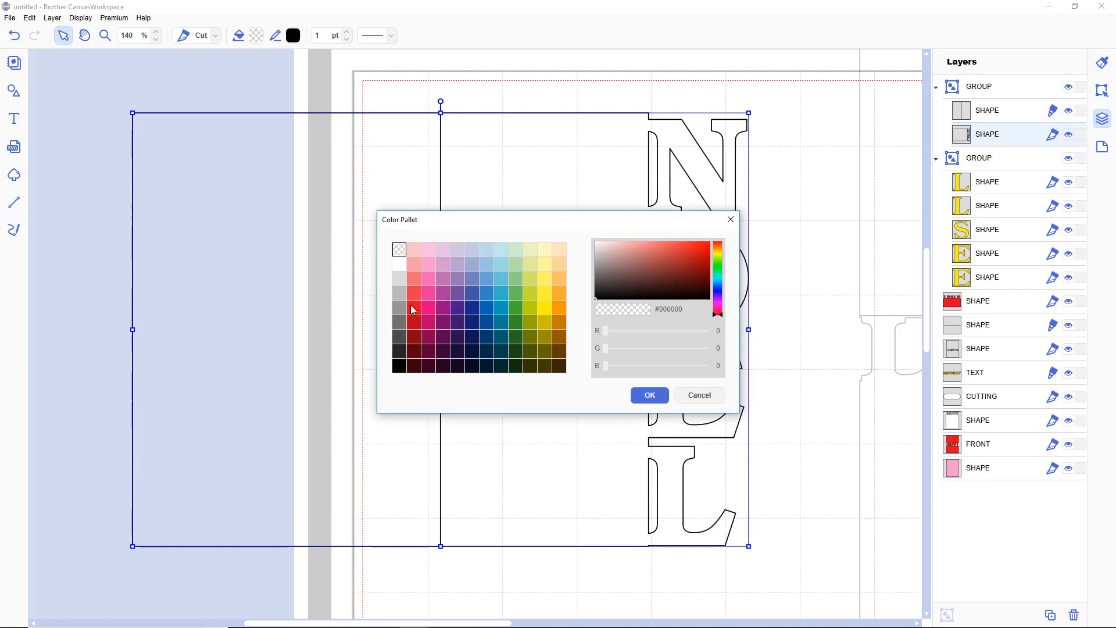
click(412, 308)
click(650, 395)
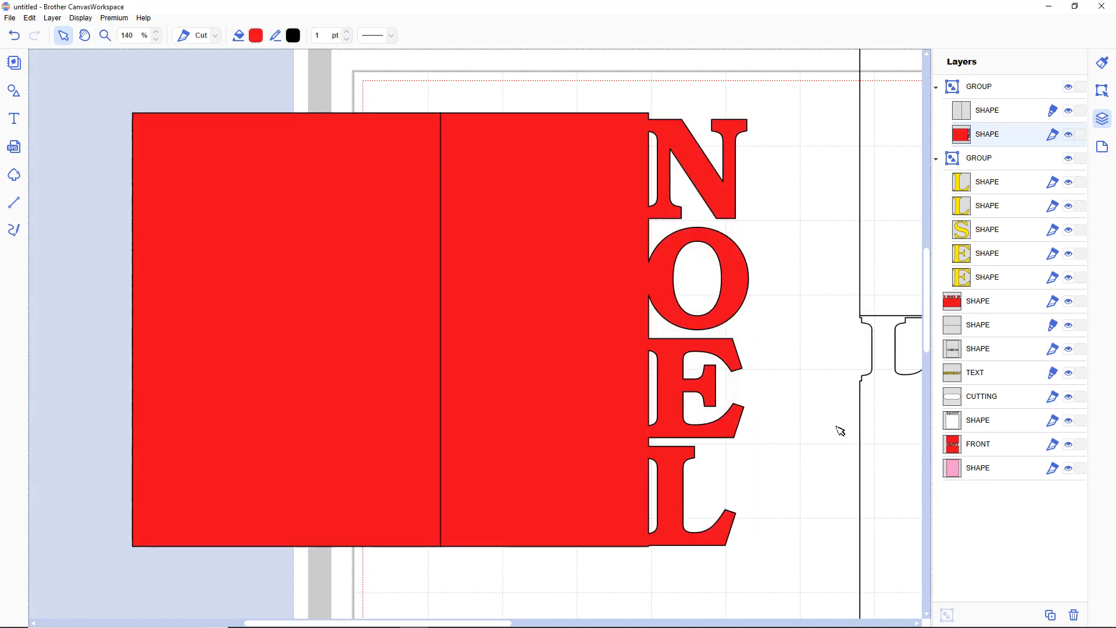
click(841, 431)
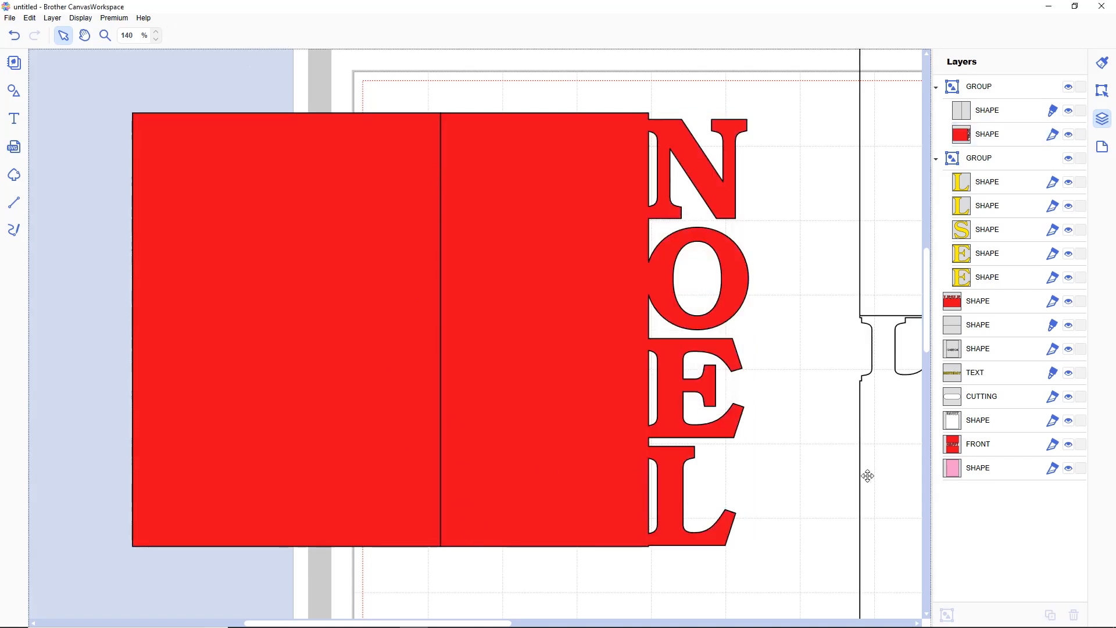
Step: Move the NOEL card to the mat's upper-left corner, the red HAPPY card to its lower left, and the name-card outline onto the mat
scroll(796, 477, down, 10)
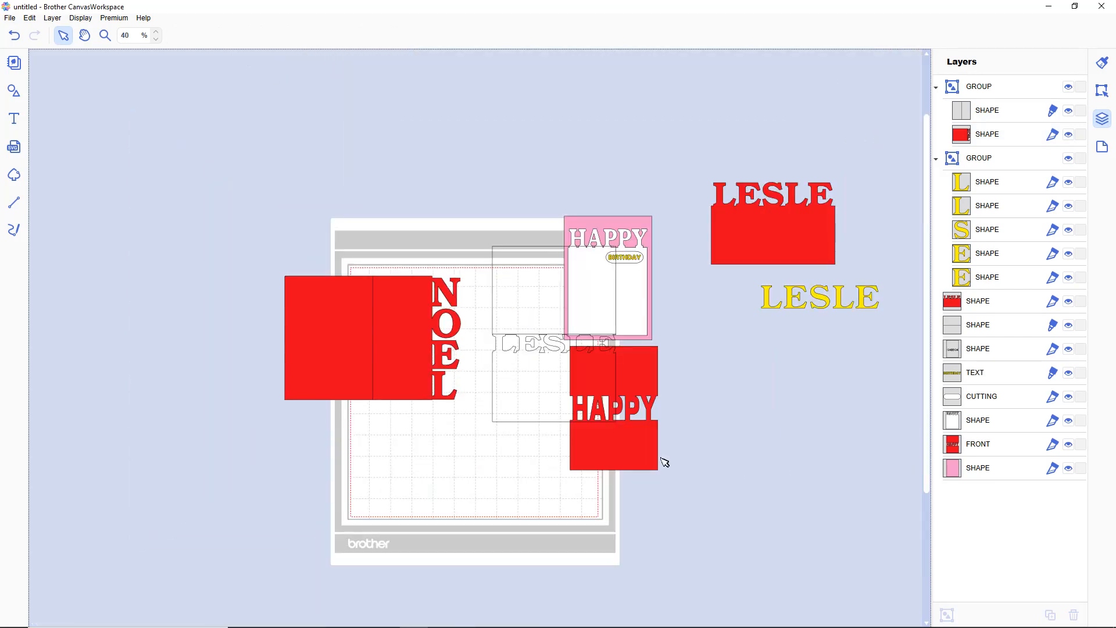
drag(392, 373, 364, 290)
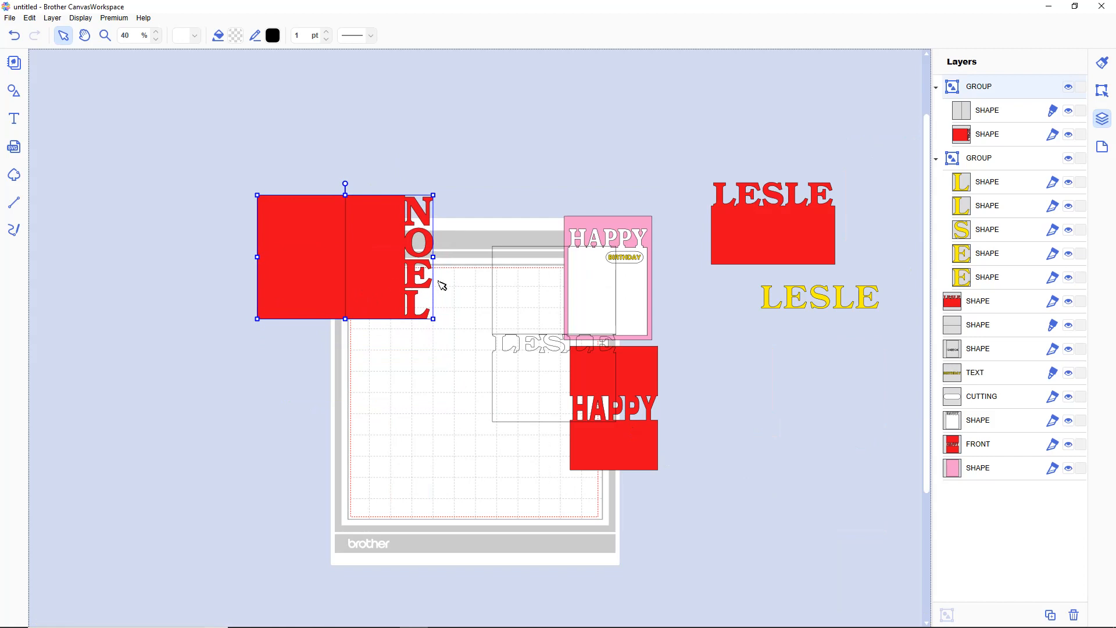
click(630, 271)
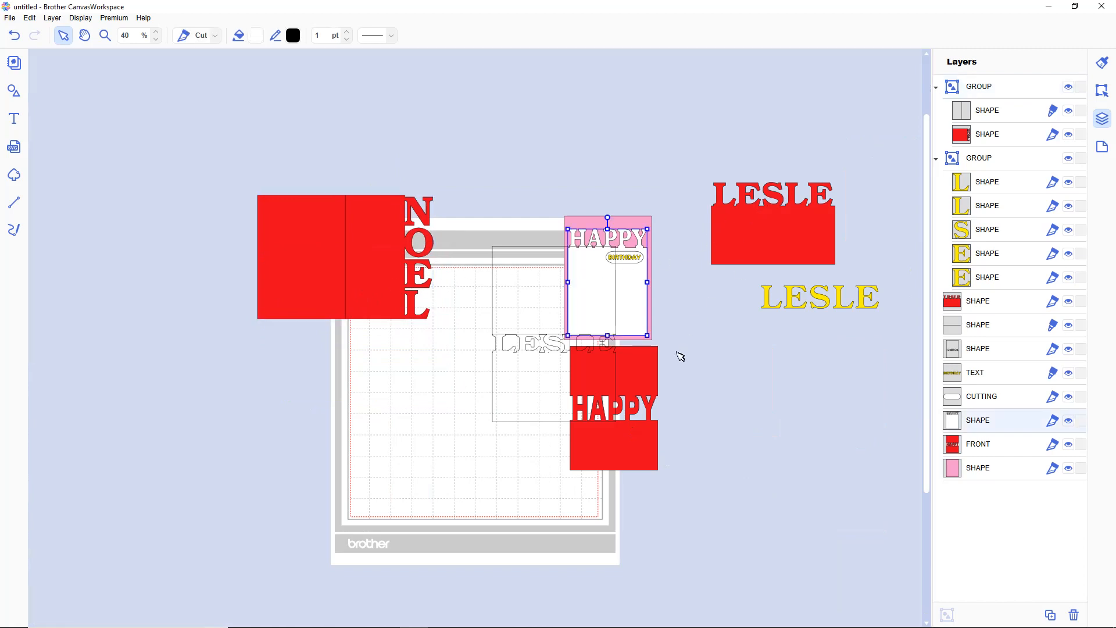
drag(638, 365, 366, 397)
drag(549, 377, 478, 461)
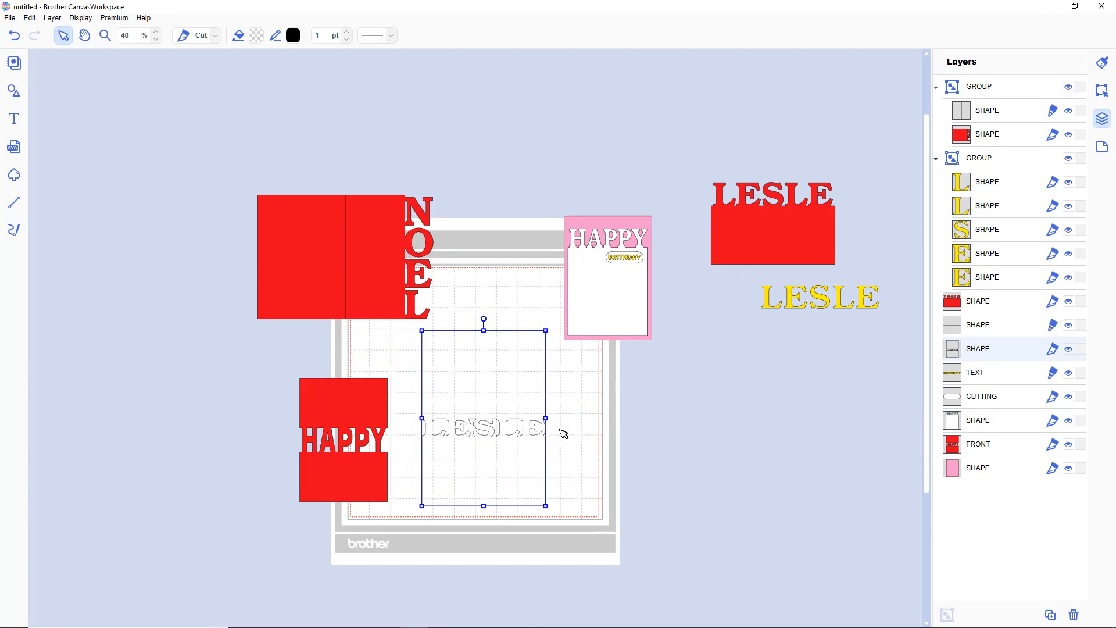